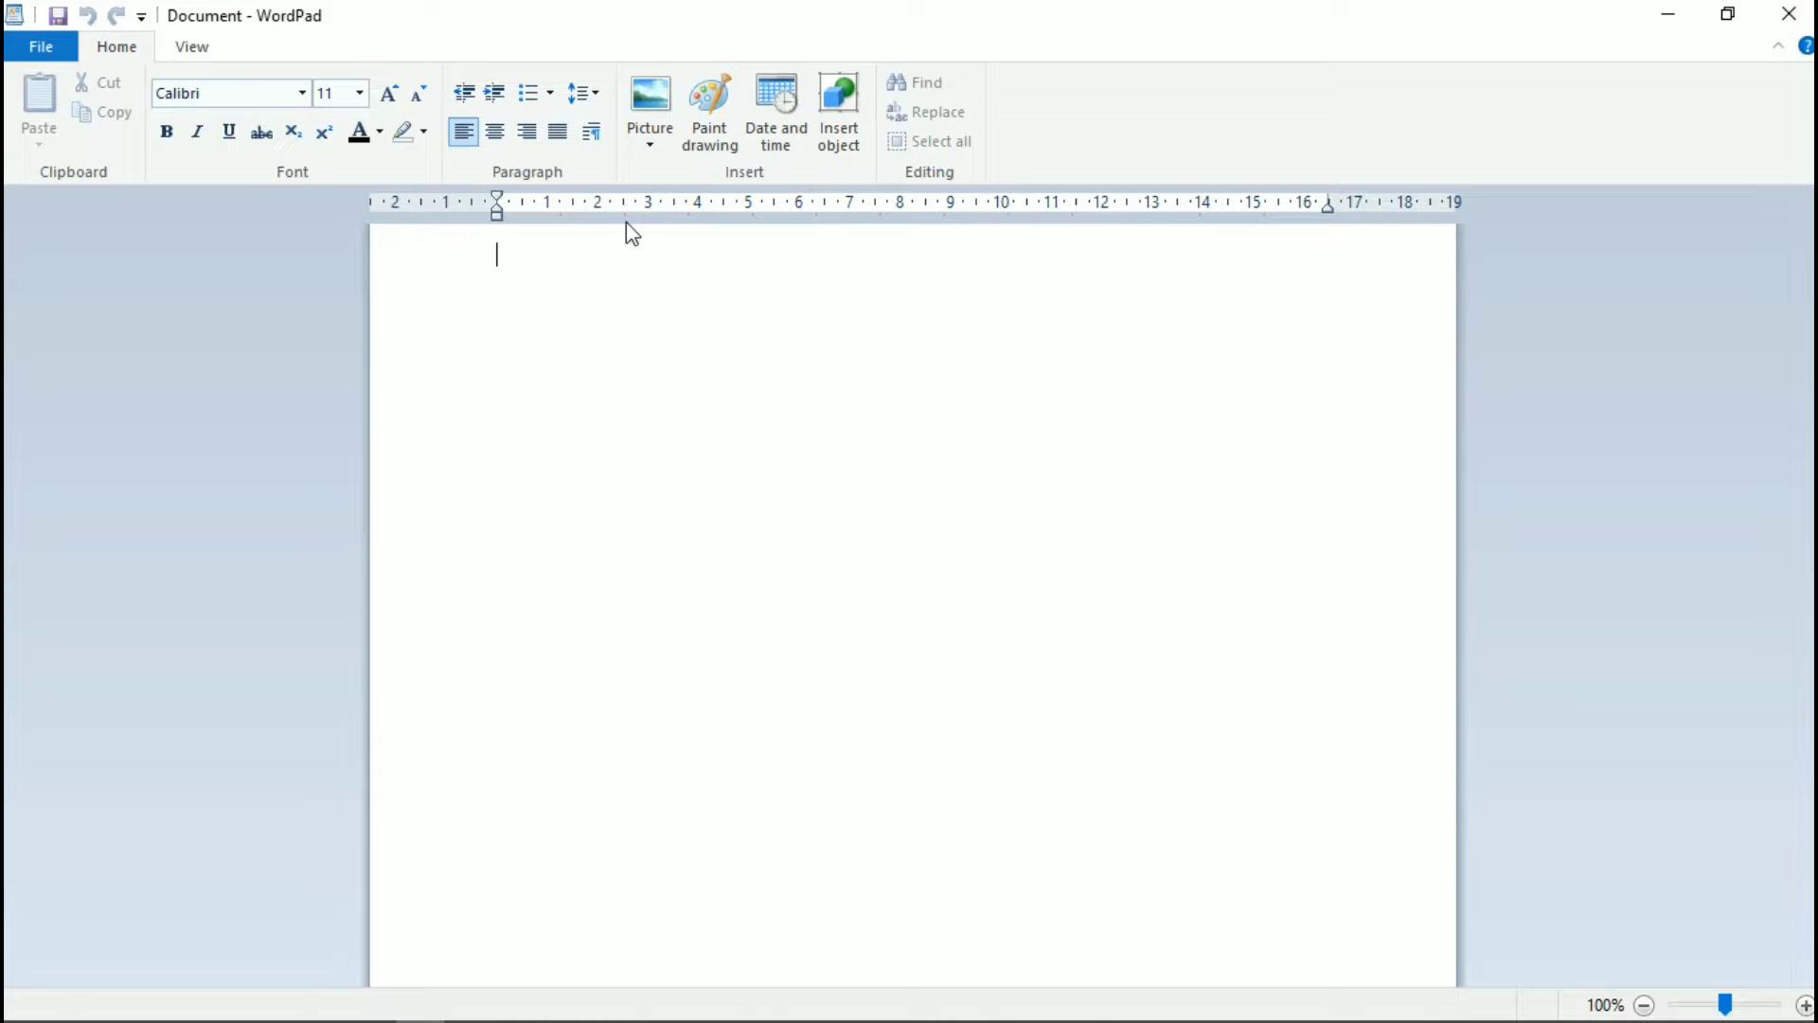
Change WordPad's ruler measurement units from centimeters to inches.
{"action": "left_click", "coordinate": [192, 59]}
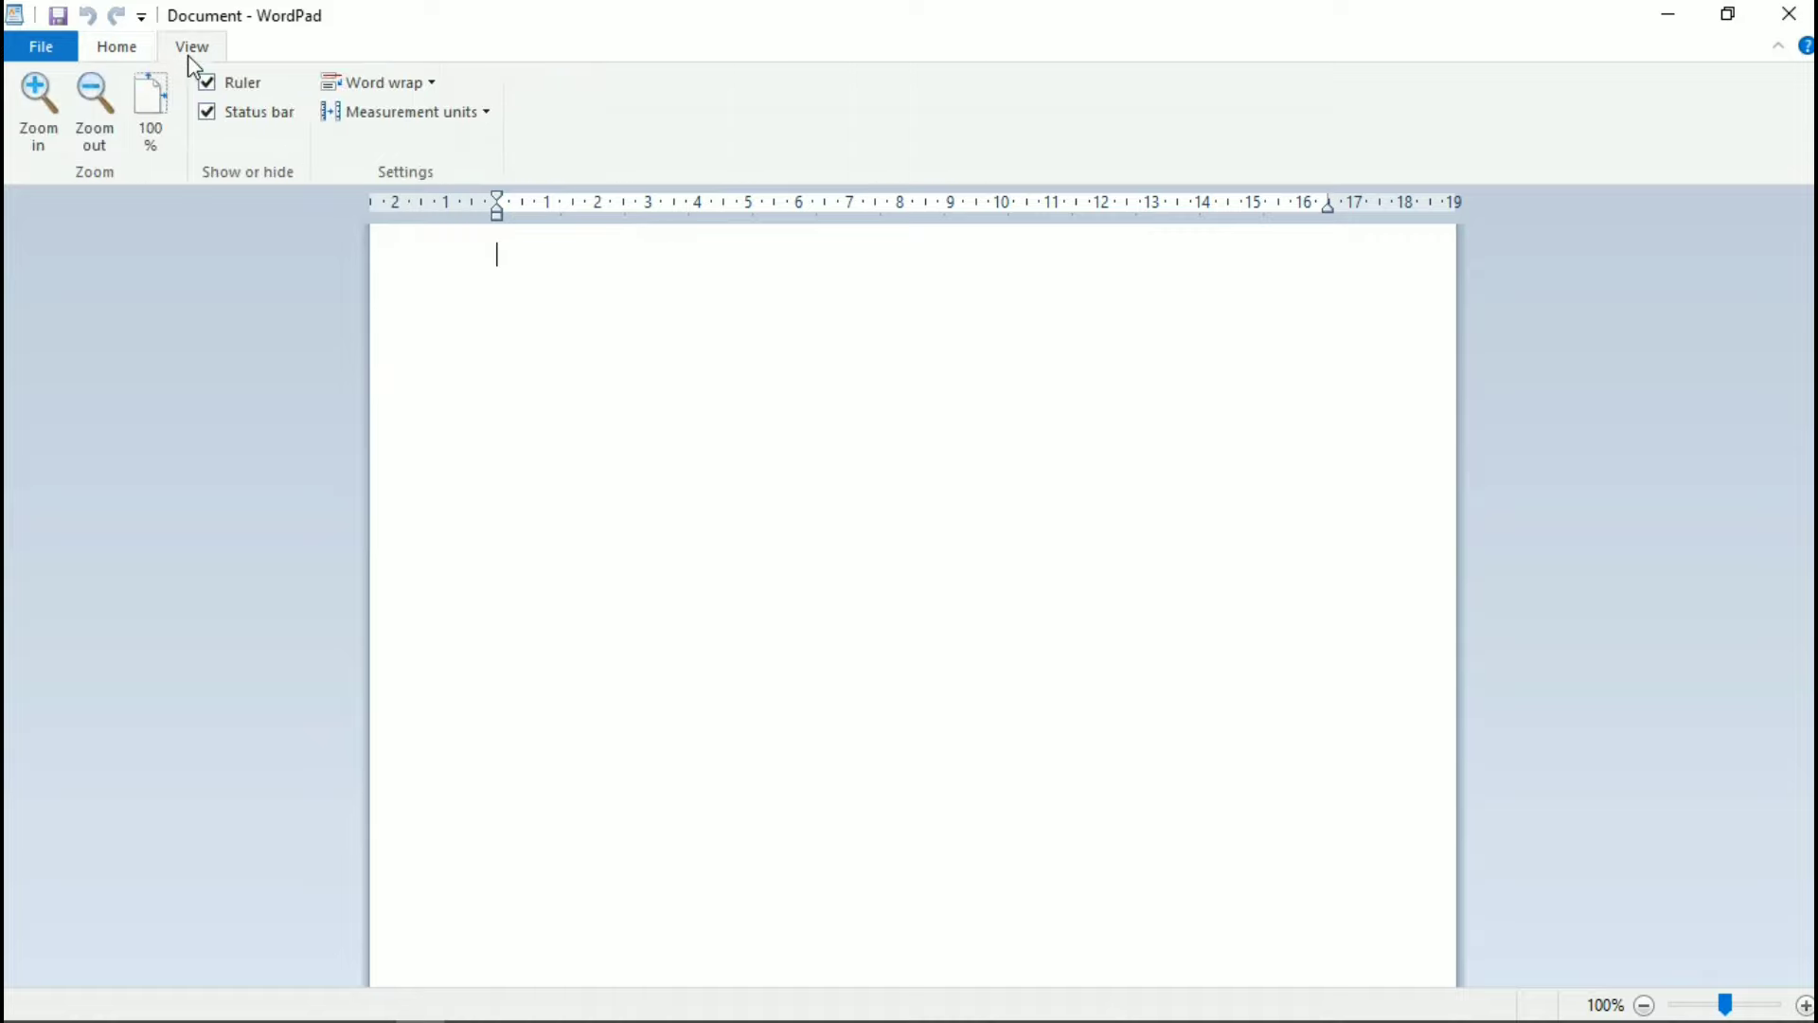
{"action": "left_click", "coordinate": [476, 123]}
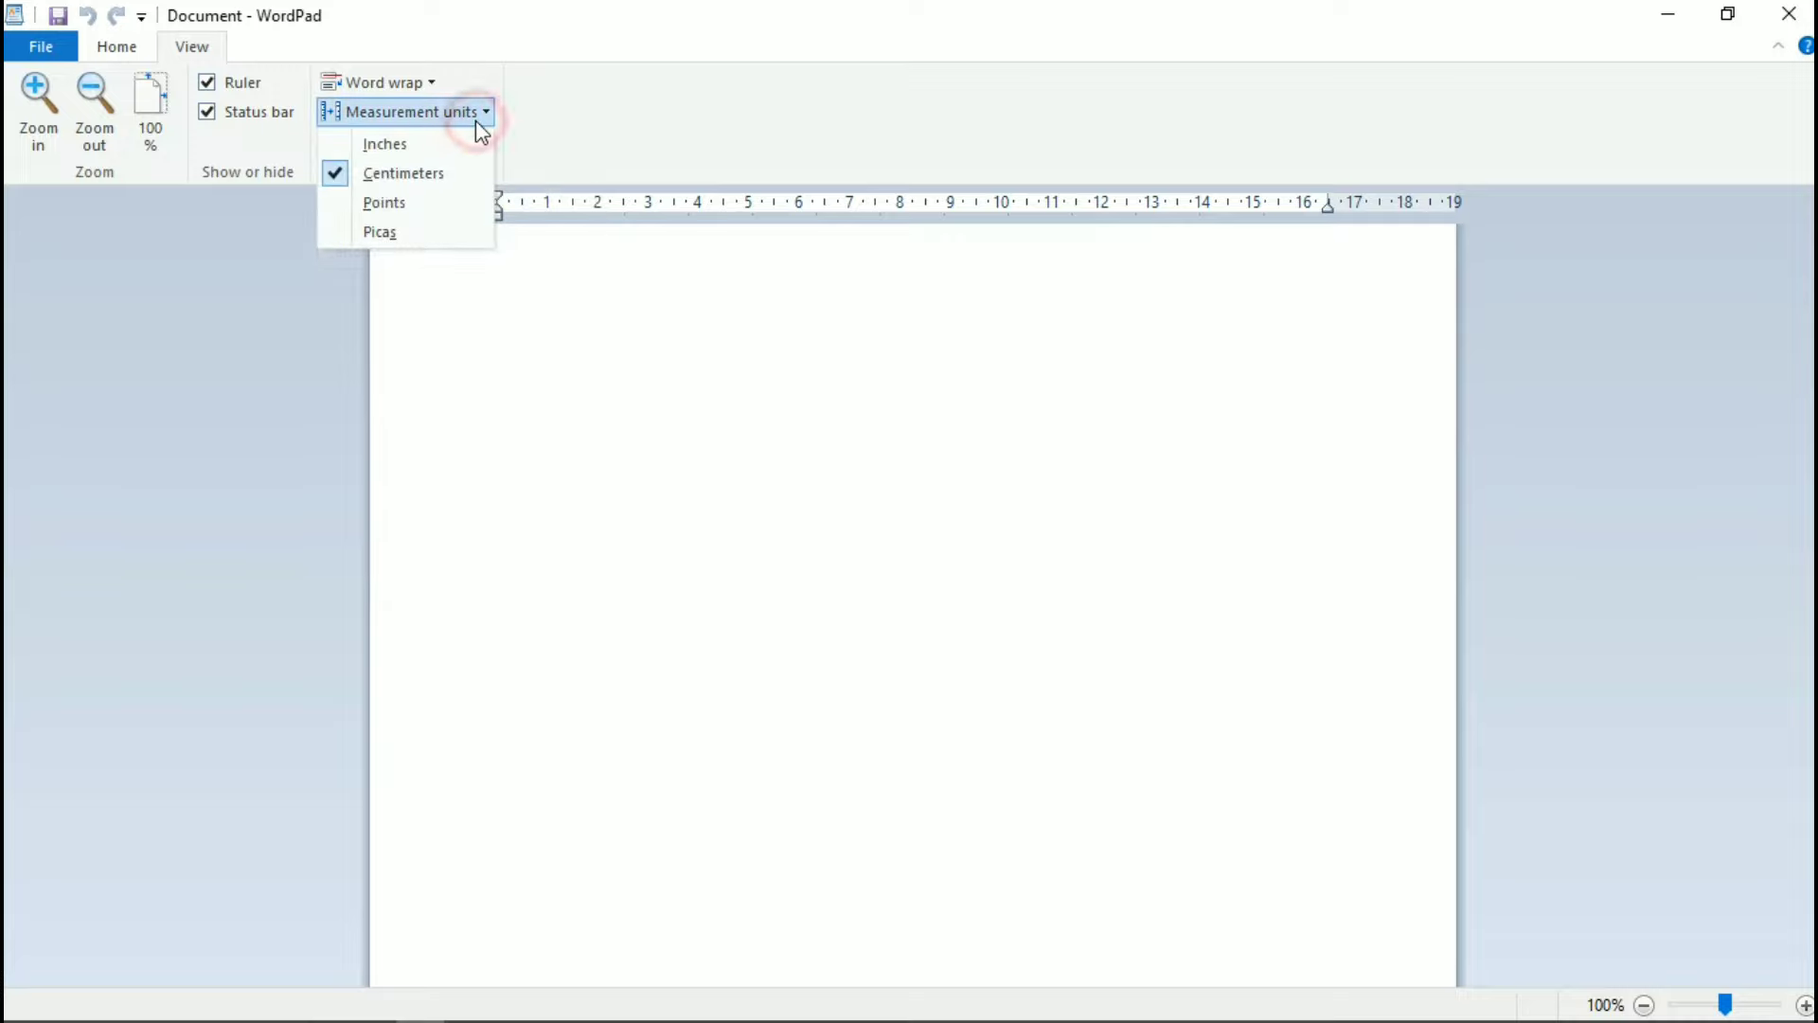
{"action": "left_click", "coordinate": [373, 144]}
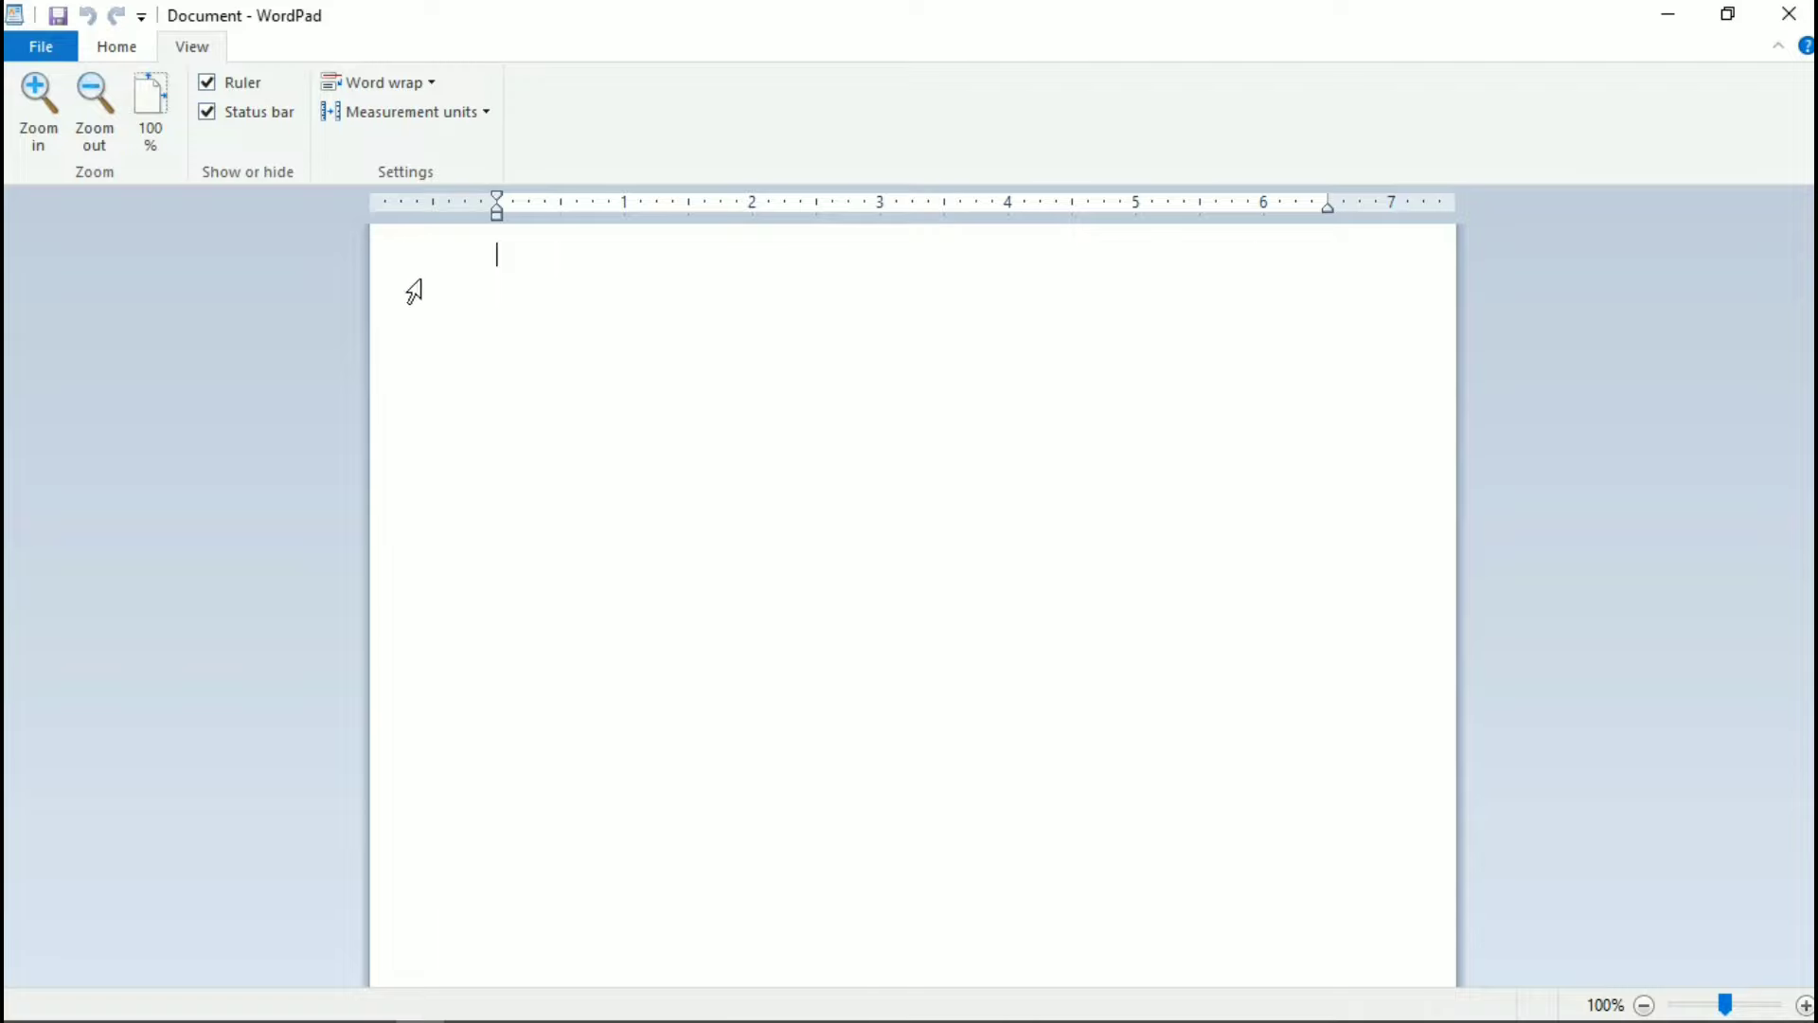
{"action": "left_click", "coordinate": [508, 252]}
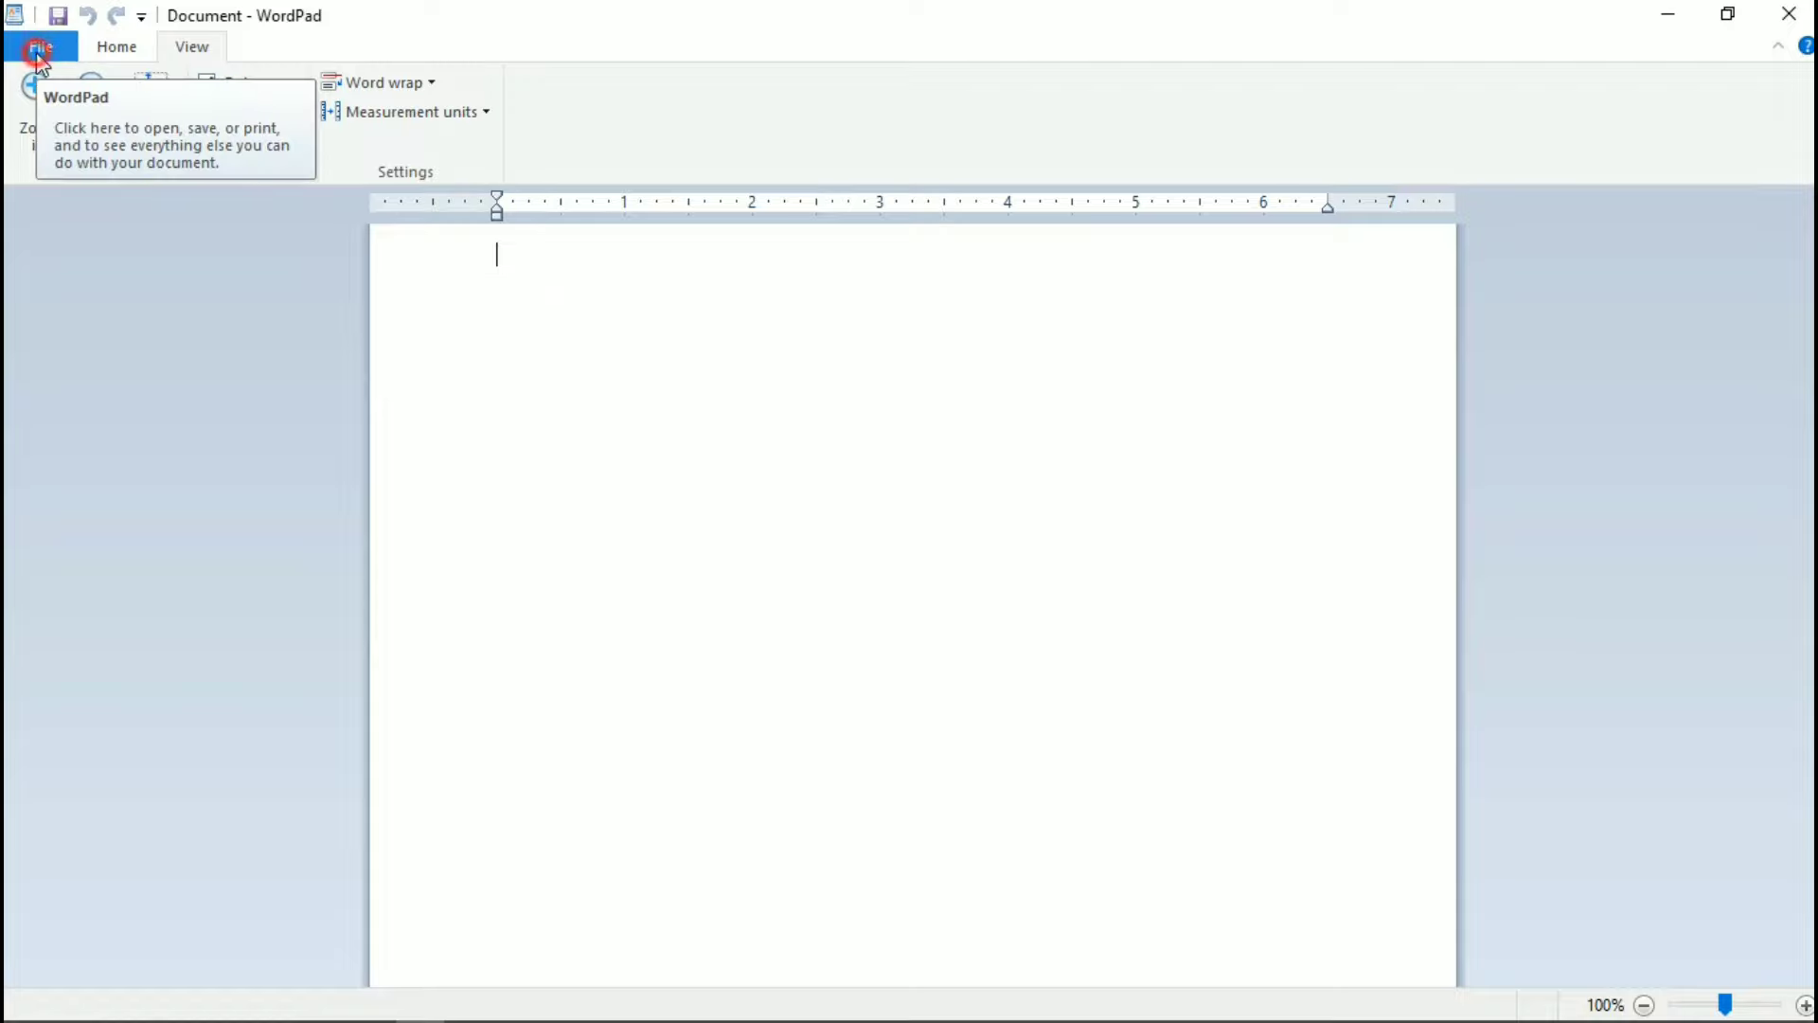
In Page Setup, set the left and right margins to 0.5 inches.
{"action": "left_click", "coordinate": [36, 53]}
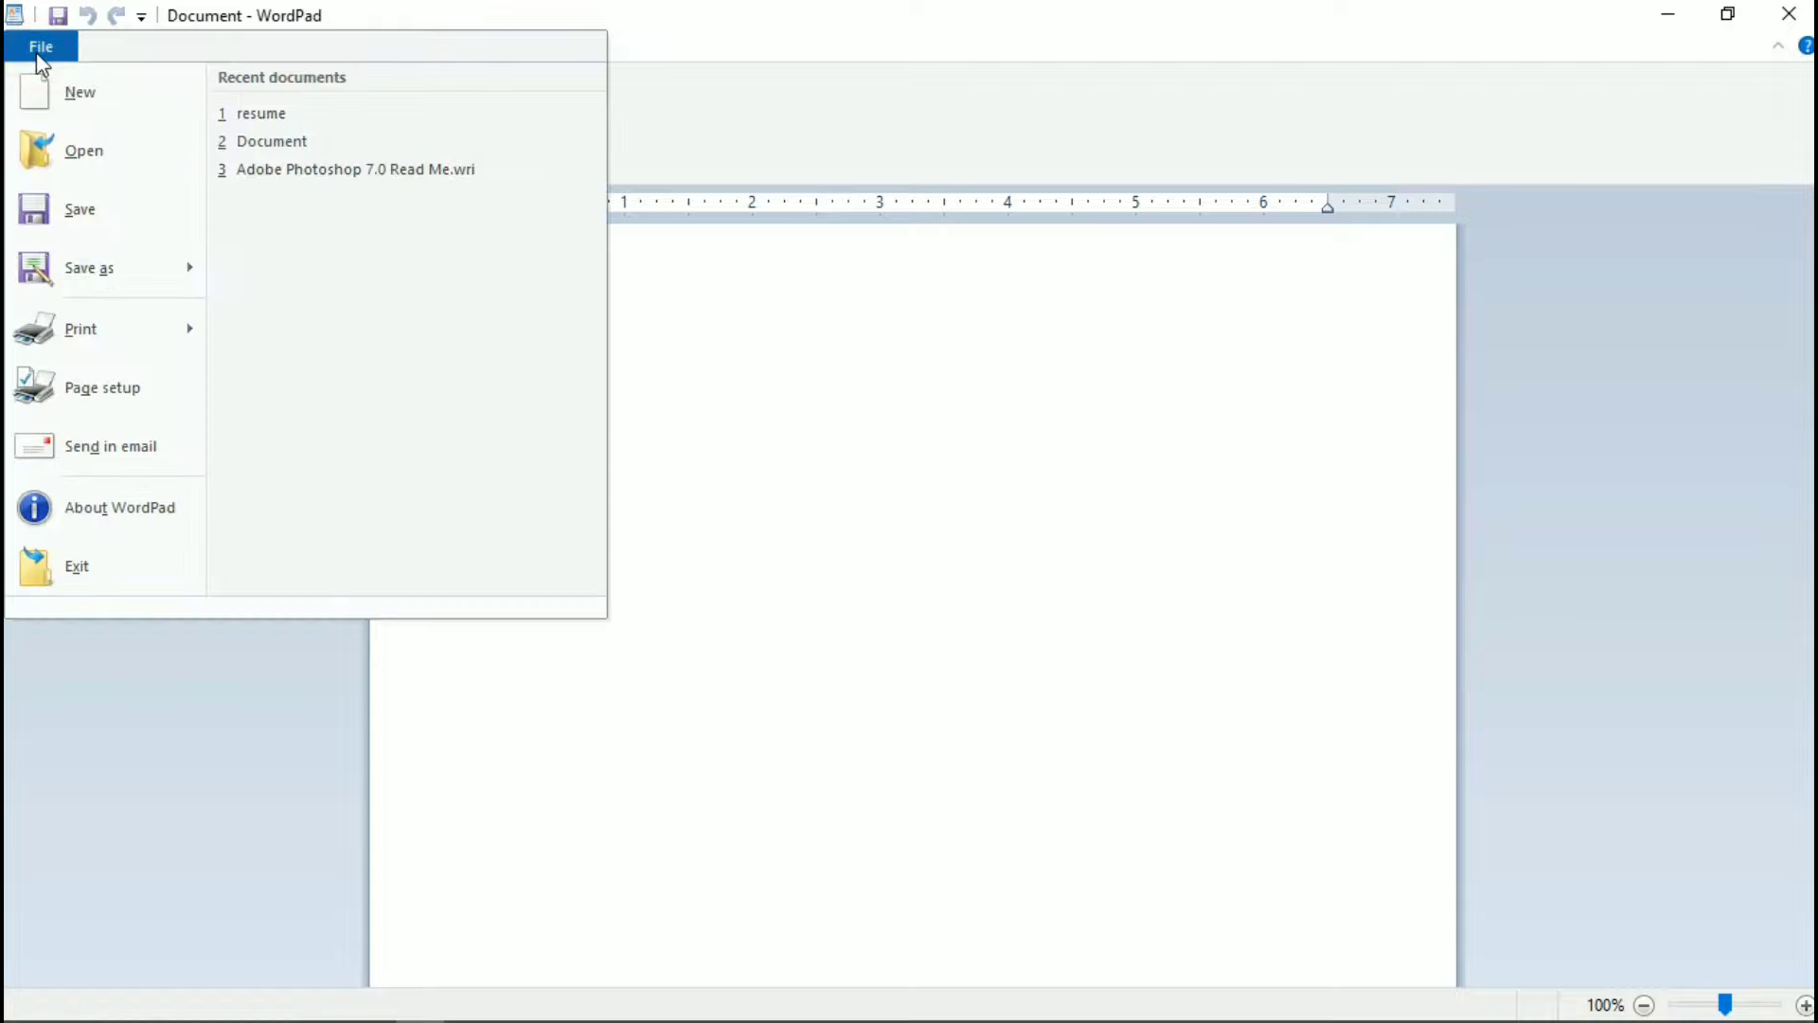
{"action": "left_click", "coordinate": [68, 394]}
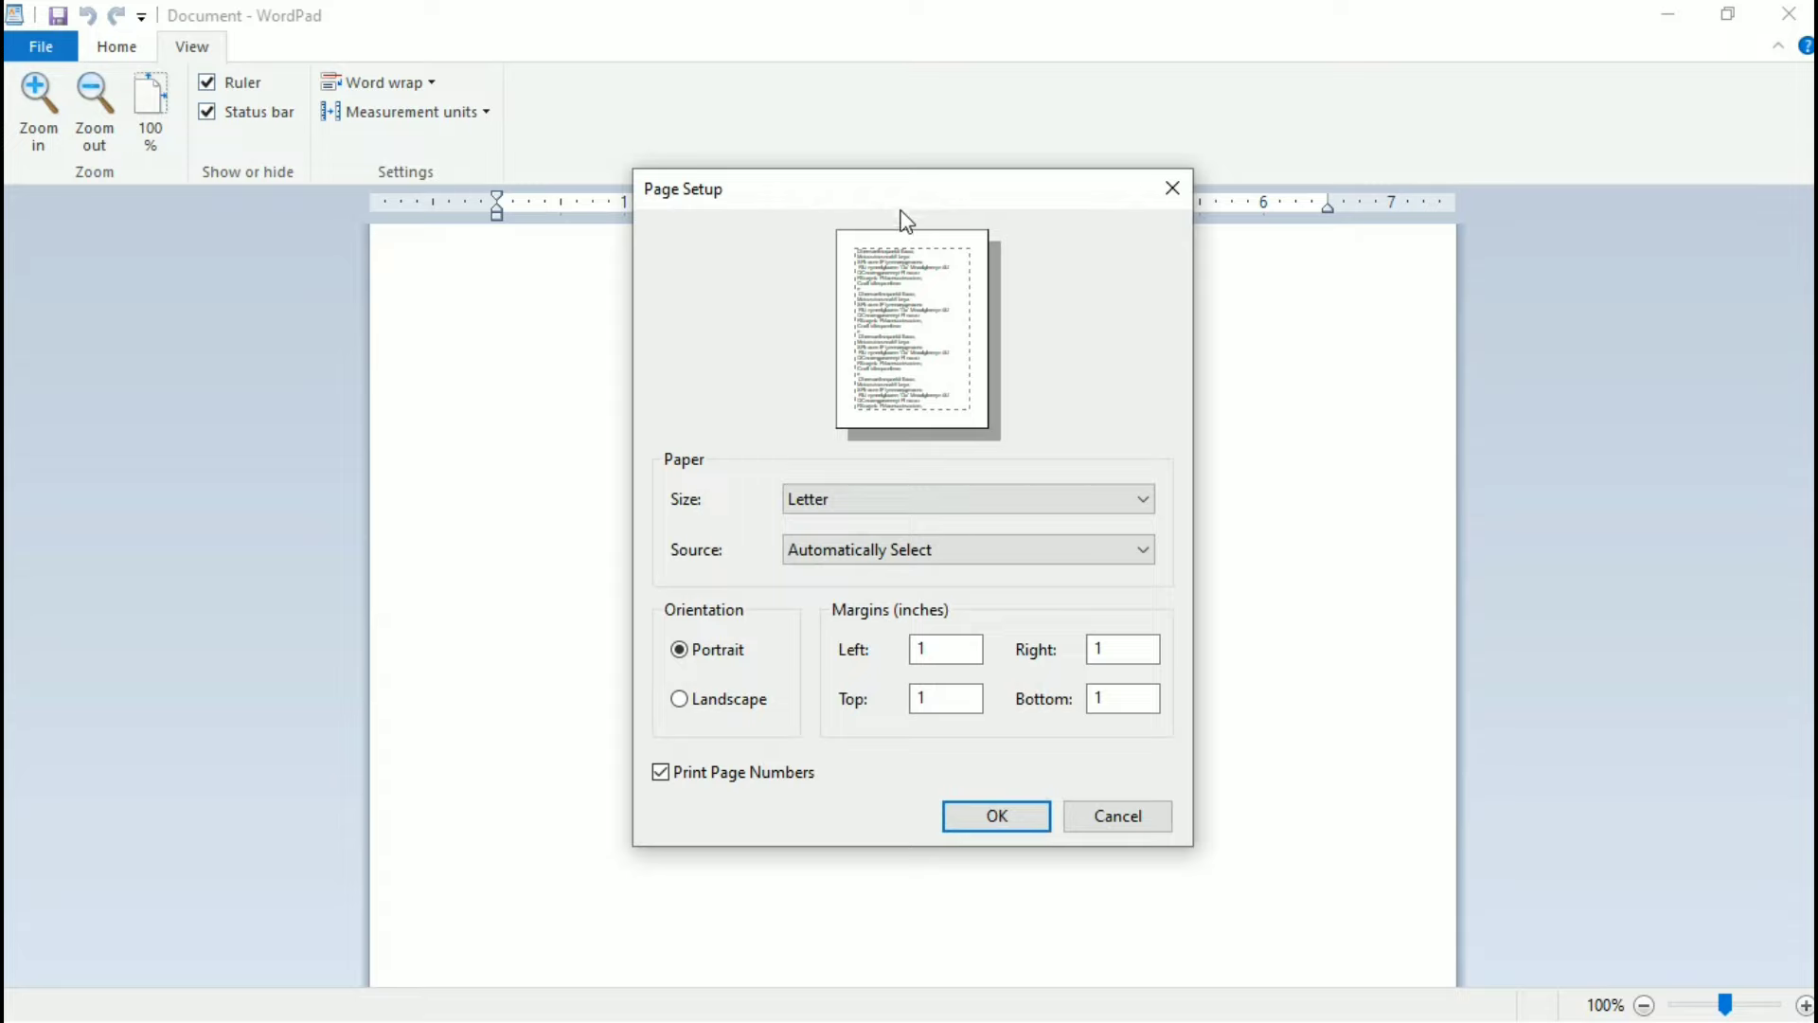
{"action": "left_click_drag", "start_coordinate": [904, 189], "coordinate": [899, 127]}
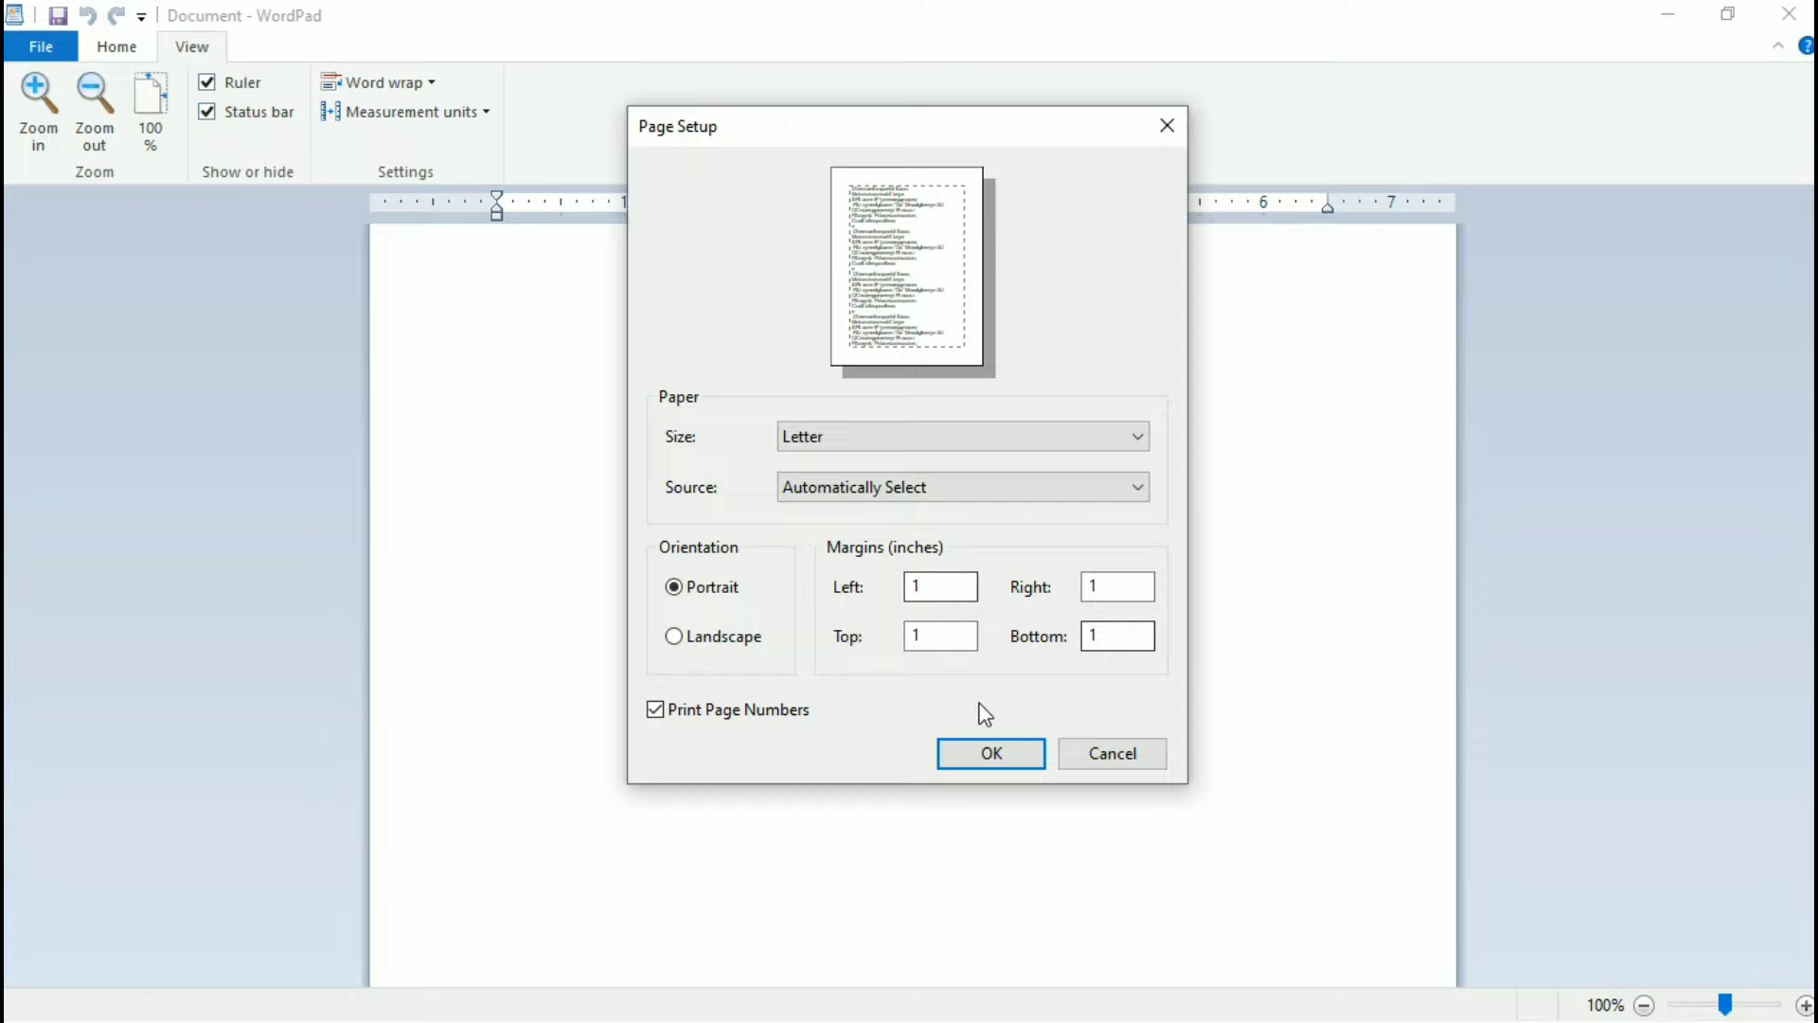
{"action": "double_click", "coordinate": [944, 586]}
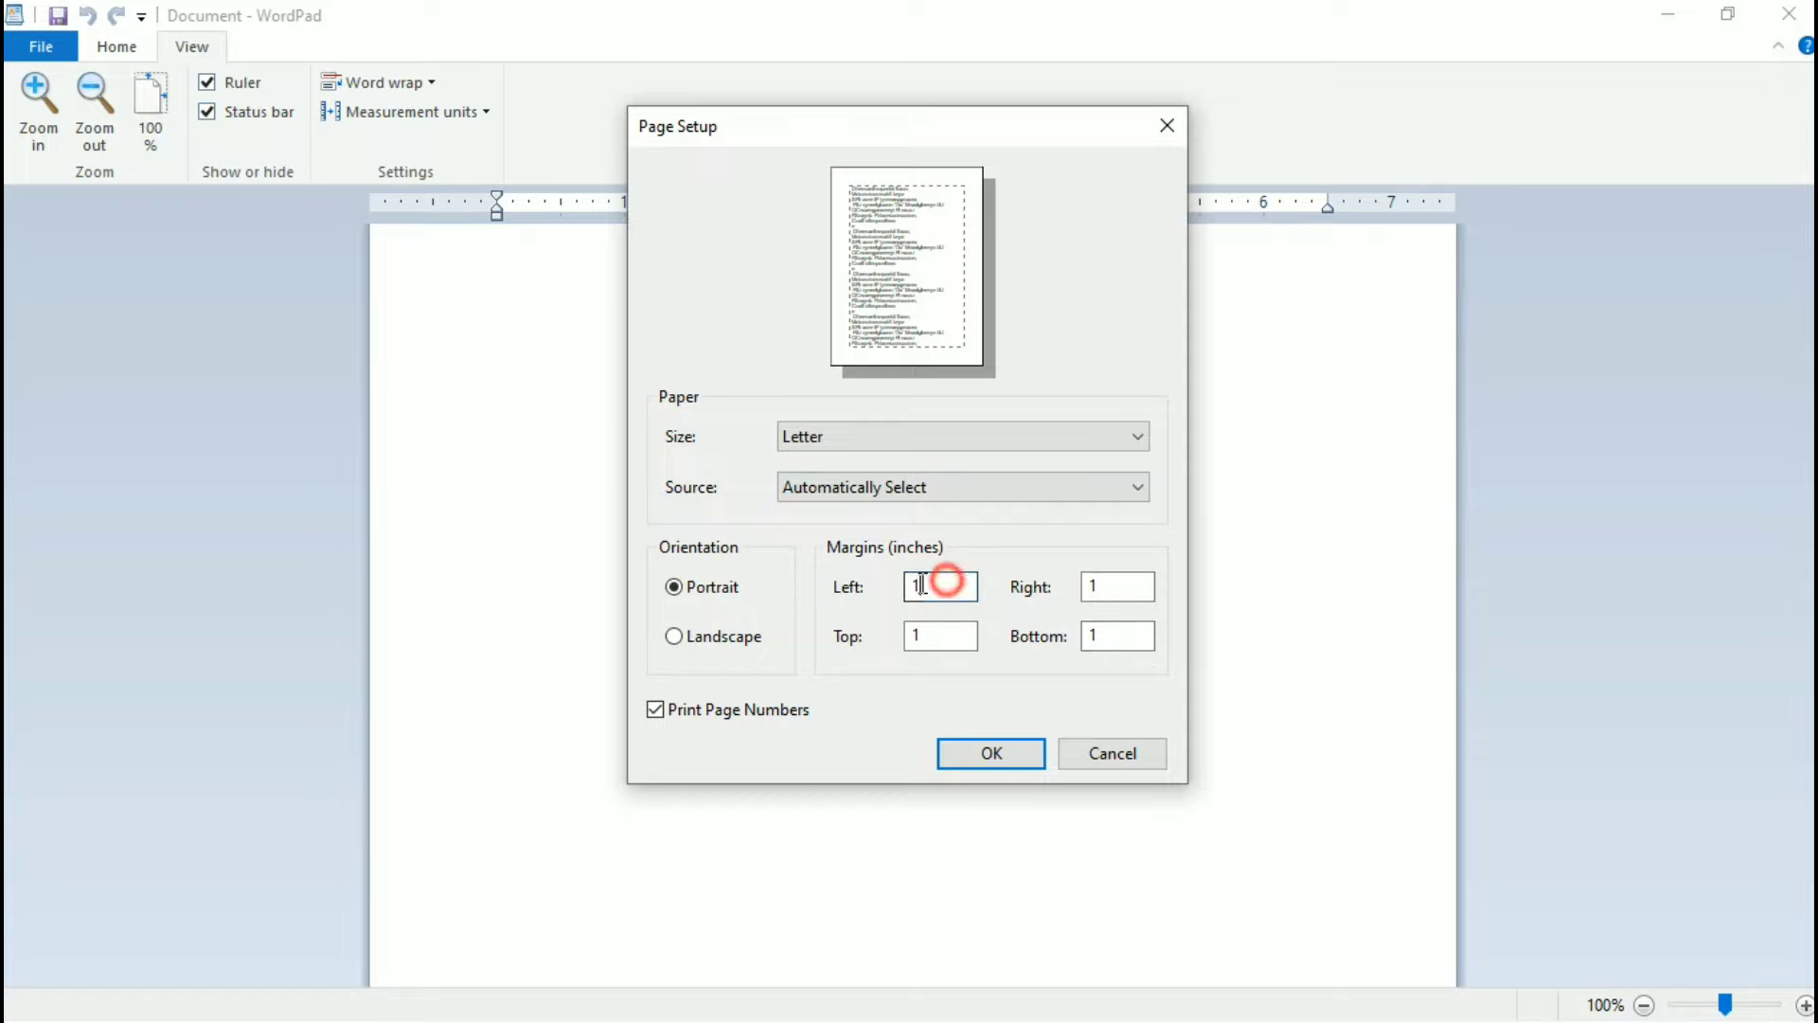
{"action": "left_click", "coordinate": [1139, 587]}
{"action": "left_click", "coordinate": [971, 591]}
{"action": "key", "text": "BackSpace"}
{"action": "type", "text": "0."}
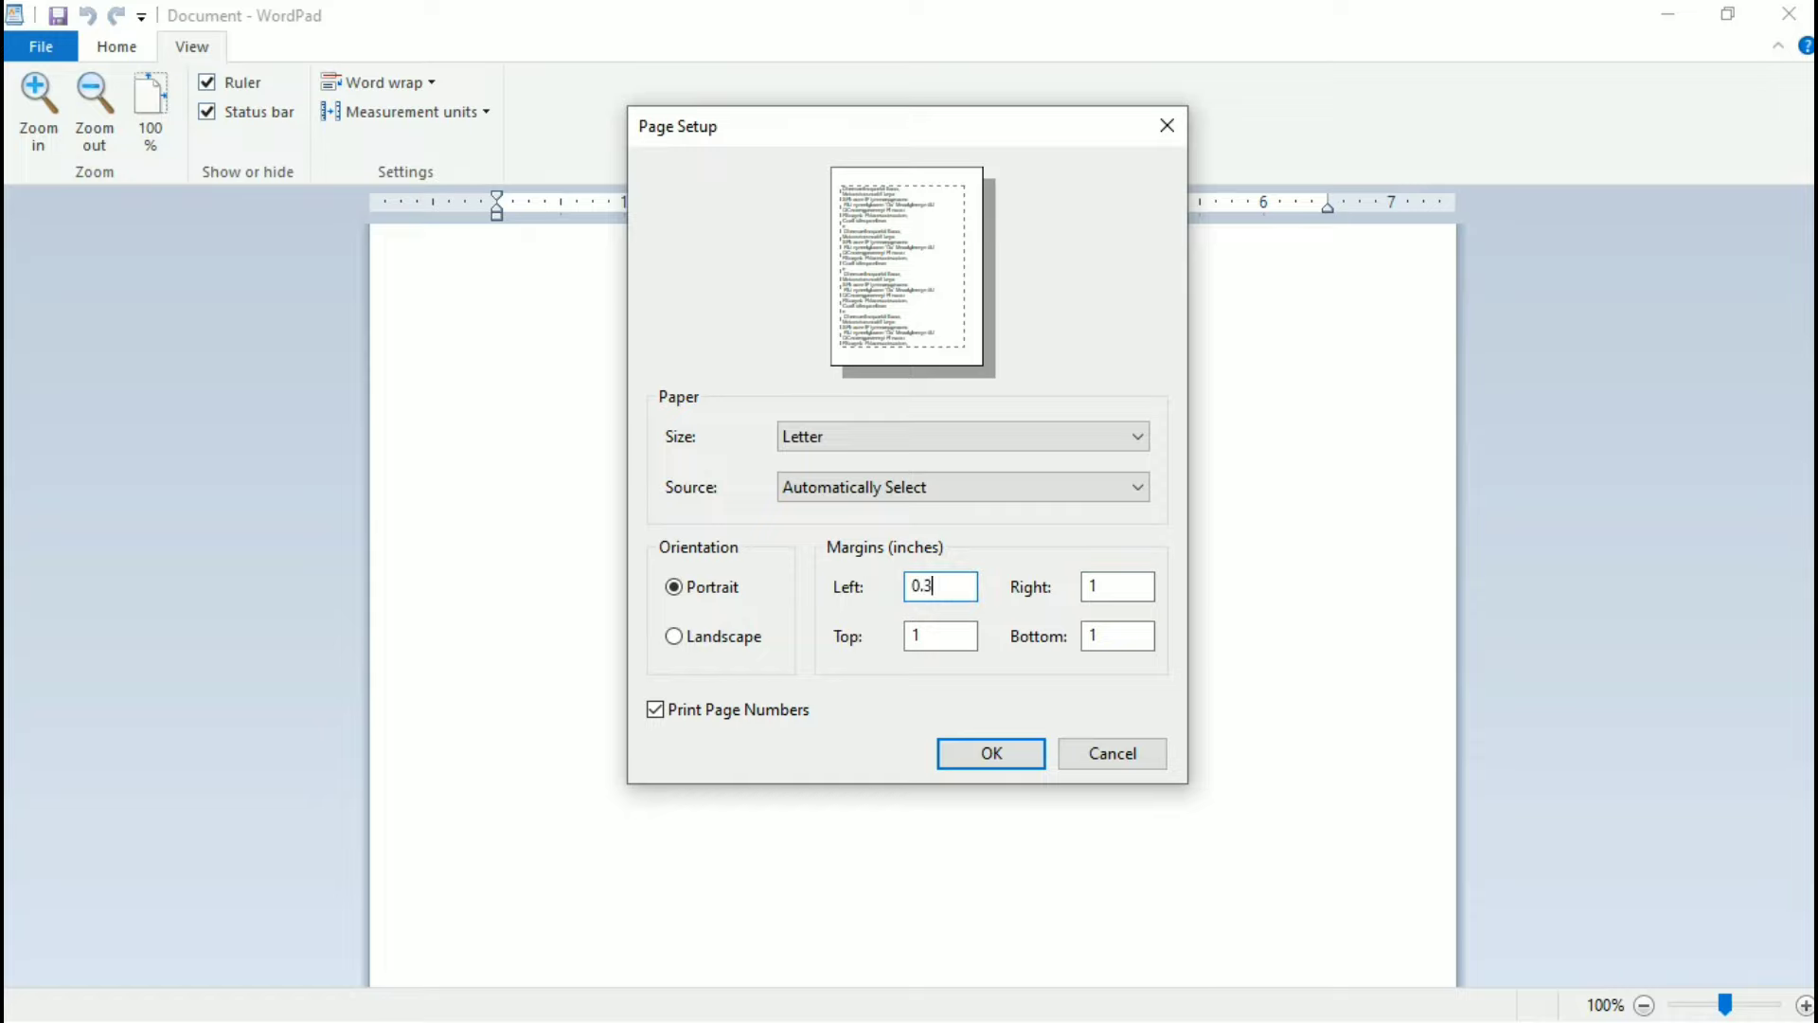
{"action": "type", "text": "33"}
{"action": "left_click", "coordinate": [1124, 593]}
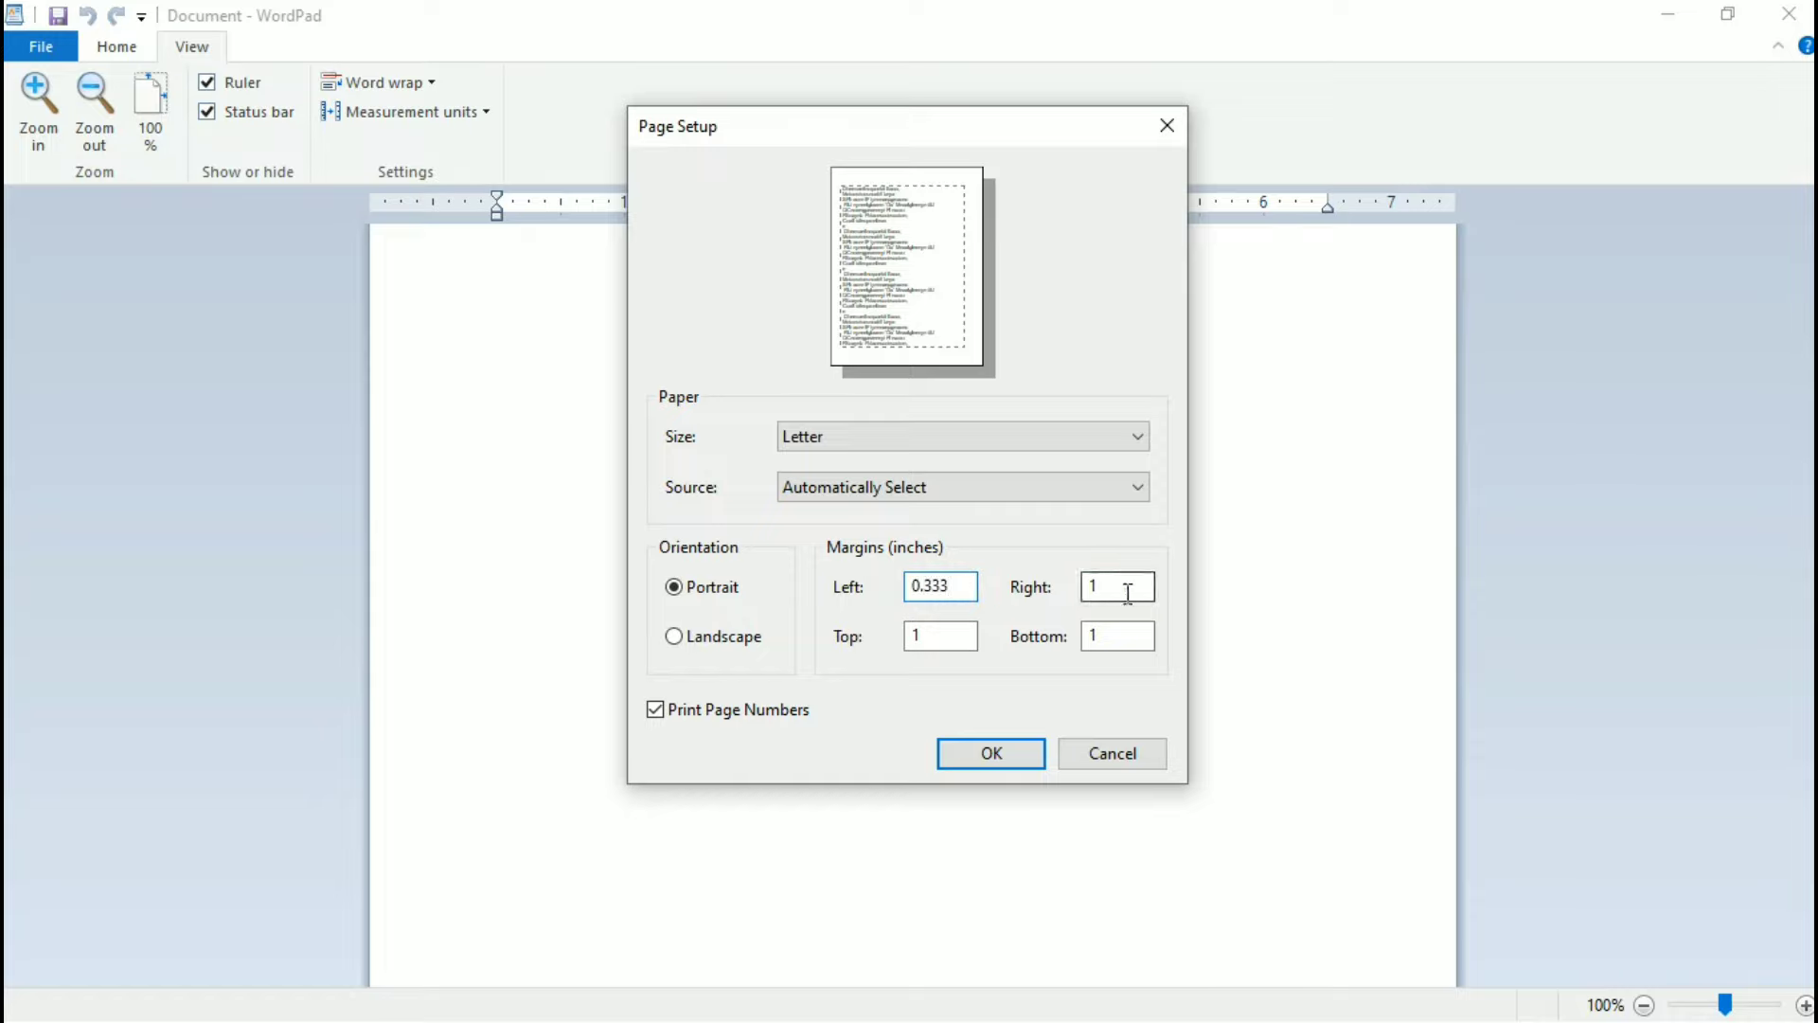
{"action": "left_click", "coordinate": [943, 586]}
{"action": "type", "text": "3"}
{"action": "left_click", "coordinate": [1104, 586]}
{"action": "type", "text": "0.5"}
{"action": "left_click", "coordinate": [1002, 763]}
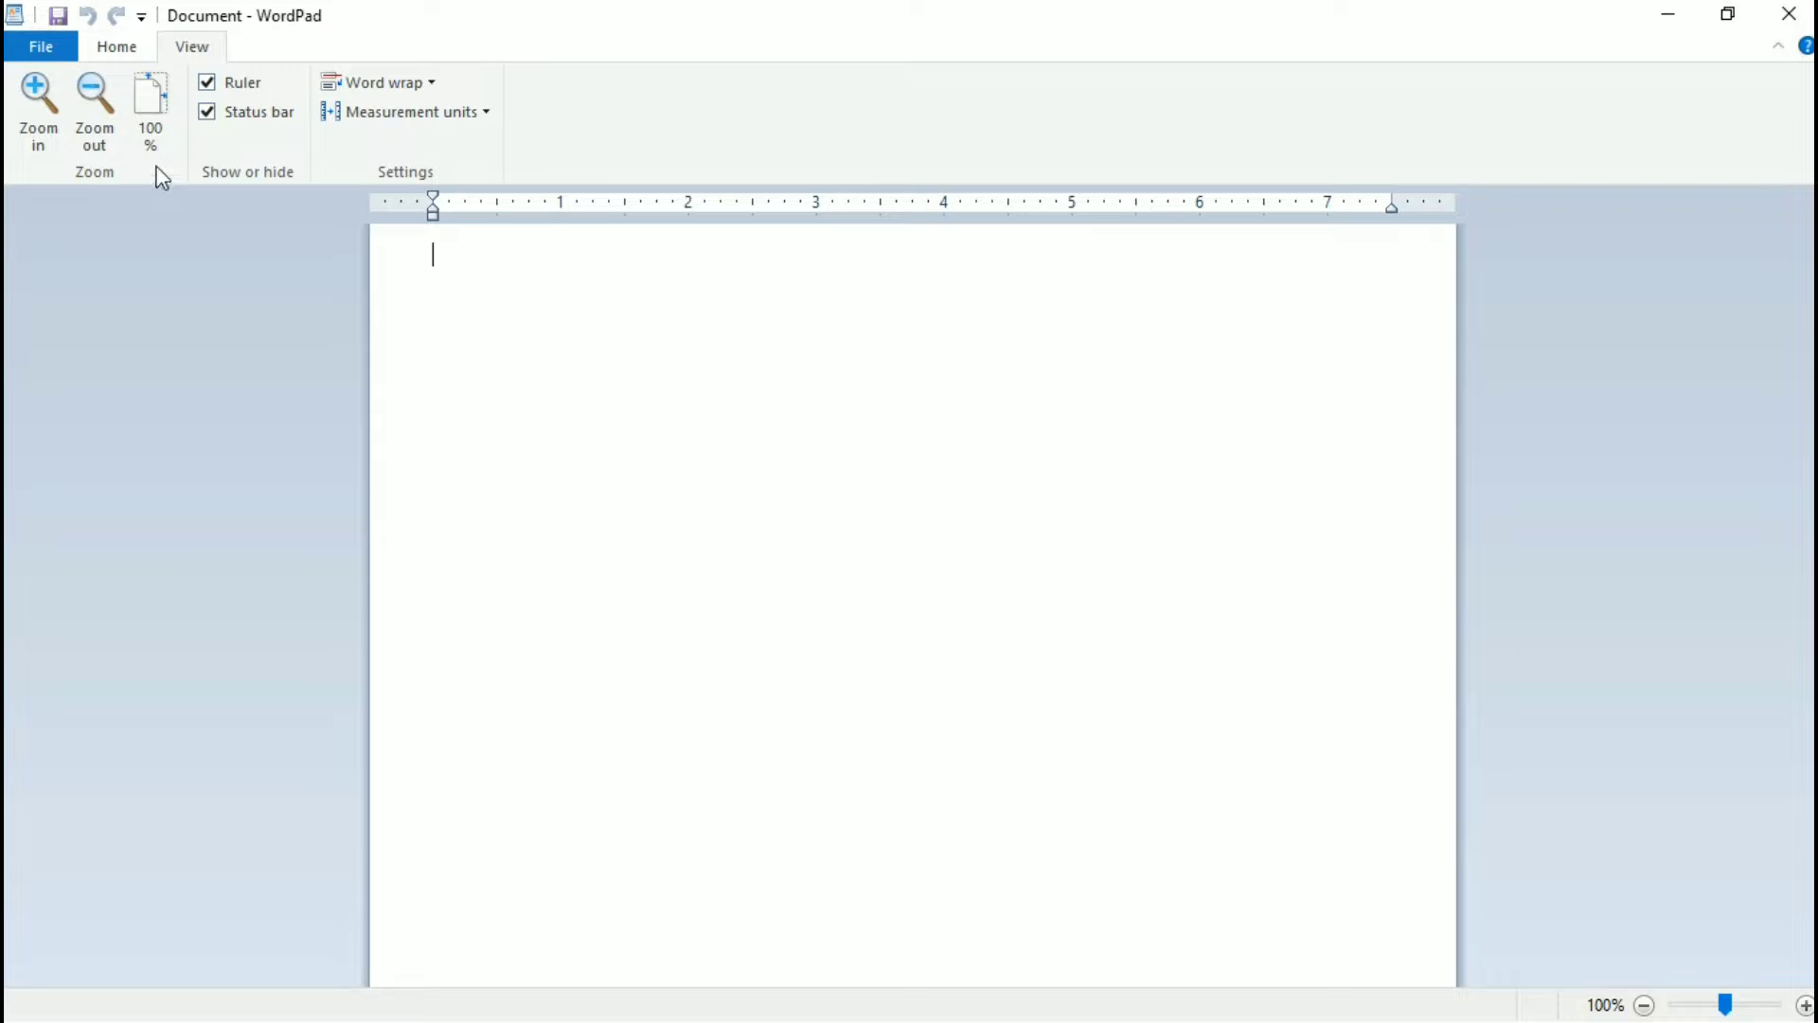
Return to the Home tab and type a trial line of day letters s, m, t, w.
{"action": "left_click", "coordinate": [119, 48]}
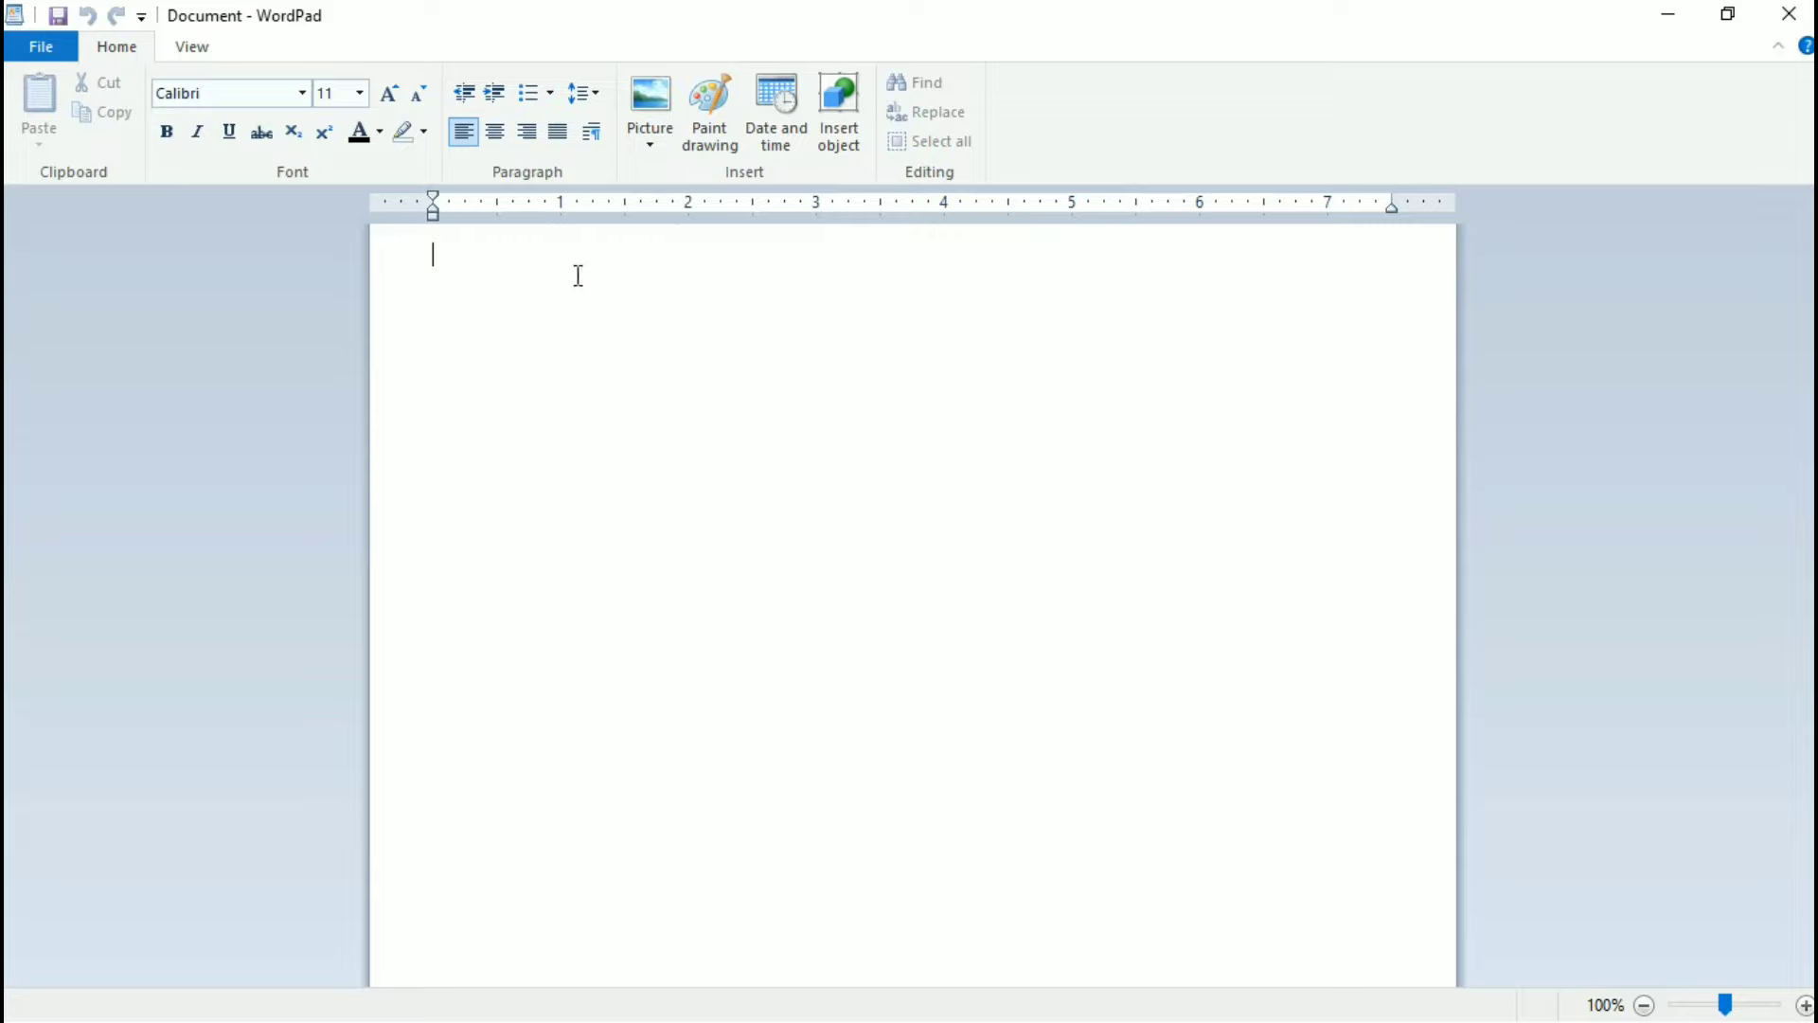
{"action": "left_click", "coordinate": [455, 260]}
{"action": "left_click", "coordinate": [533, 266]}
{"action": "type", "text": "s"}
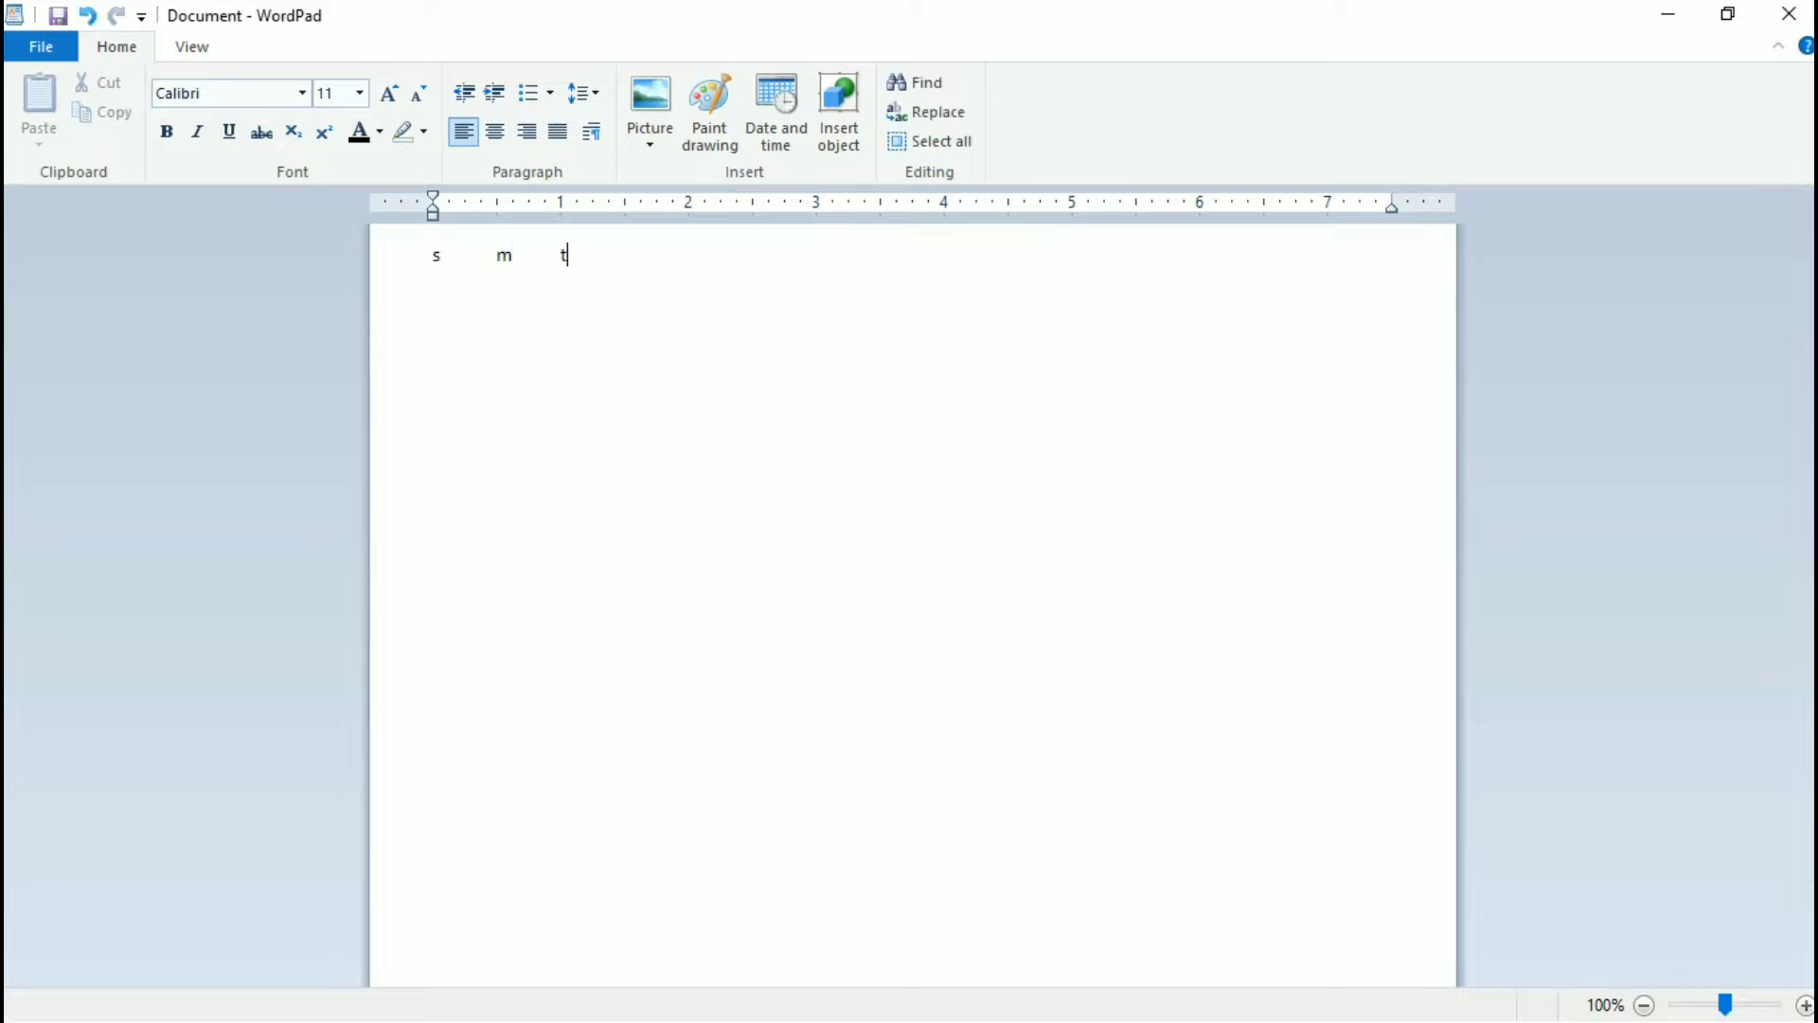
{"action": "type", "text": "w"}
Select the trial 's m t w' line and delete it, leaving the page empty.
{"action": "left_click_drag", "start_coordinate": [436, 258], "coordinate": [530, 263]}
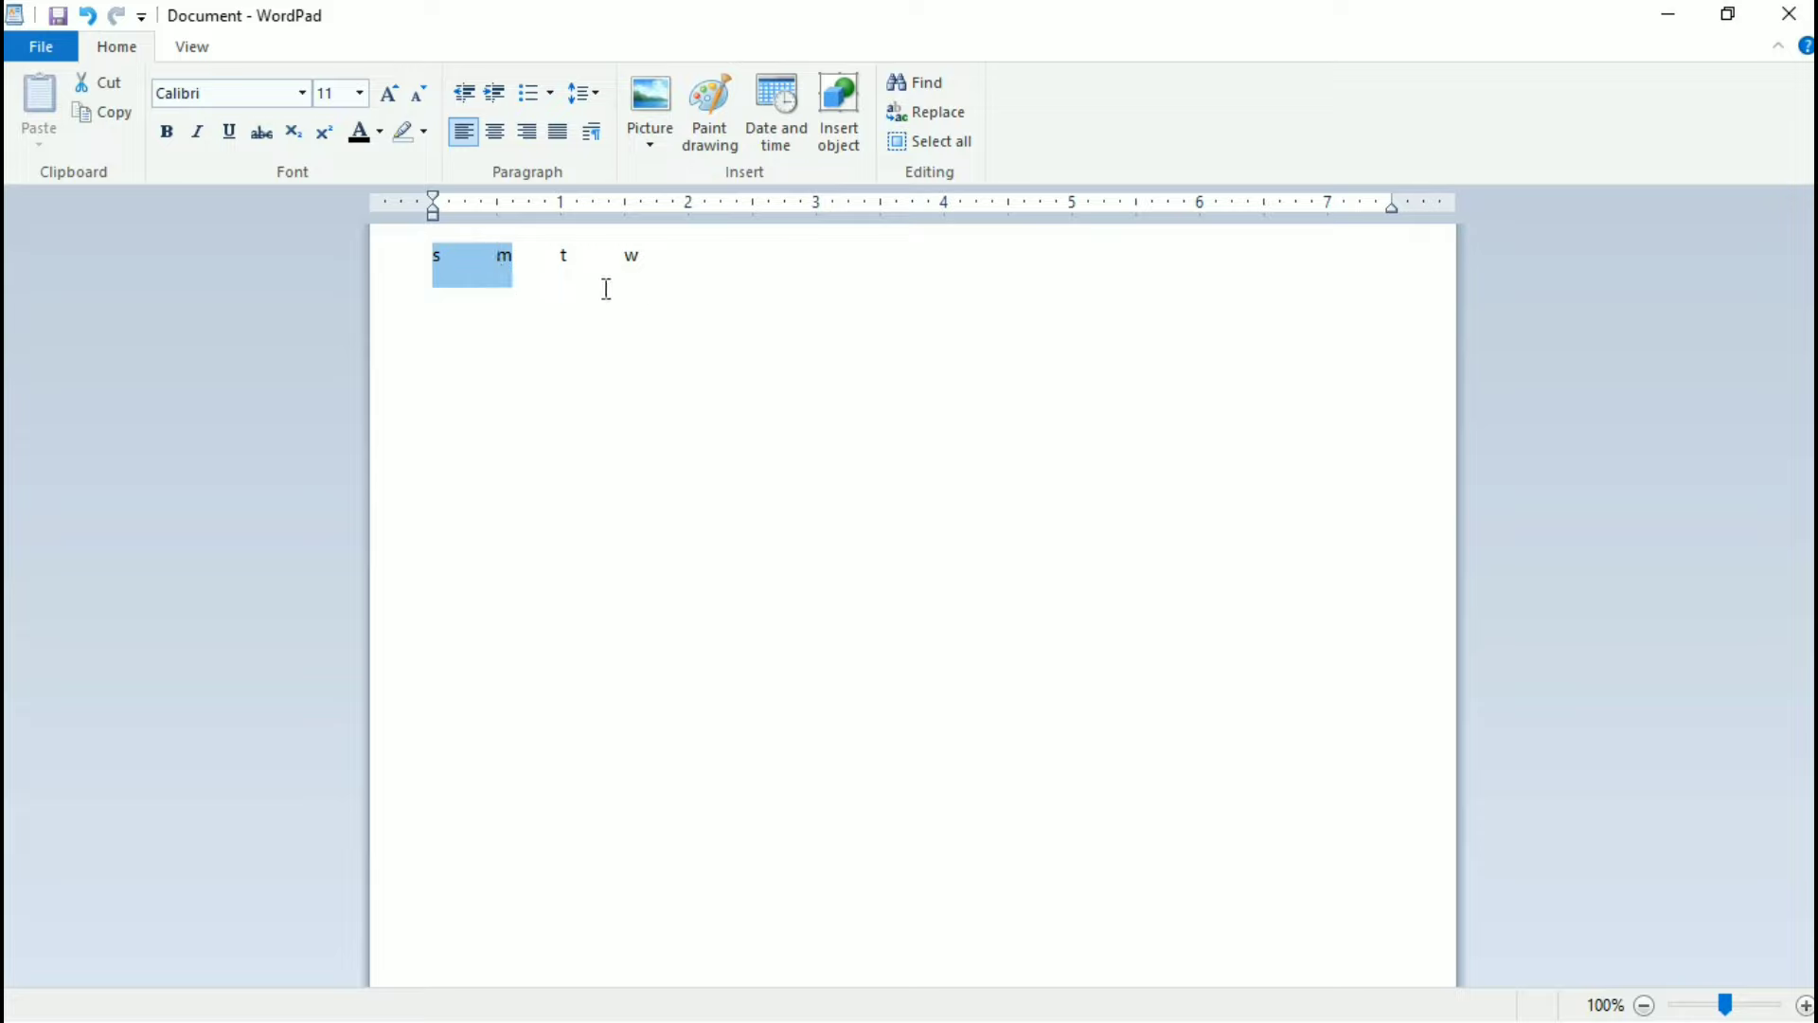
{"action": "left_click", "coordinate": [655, 267]}
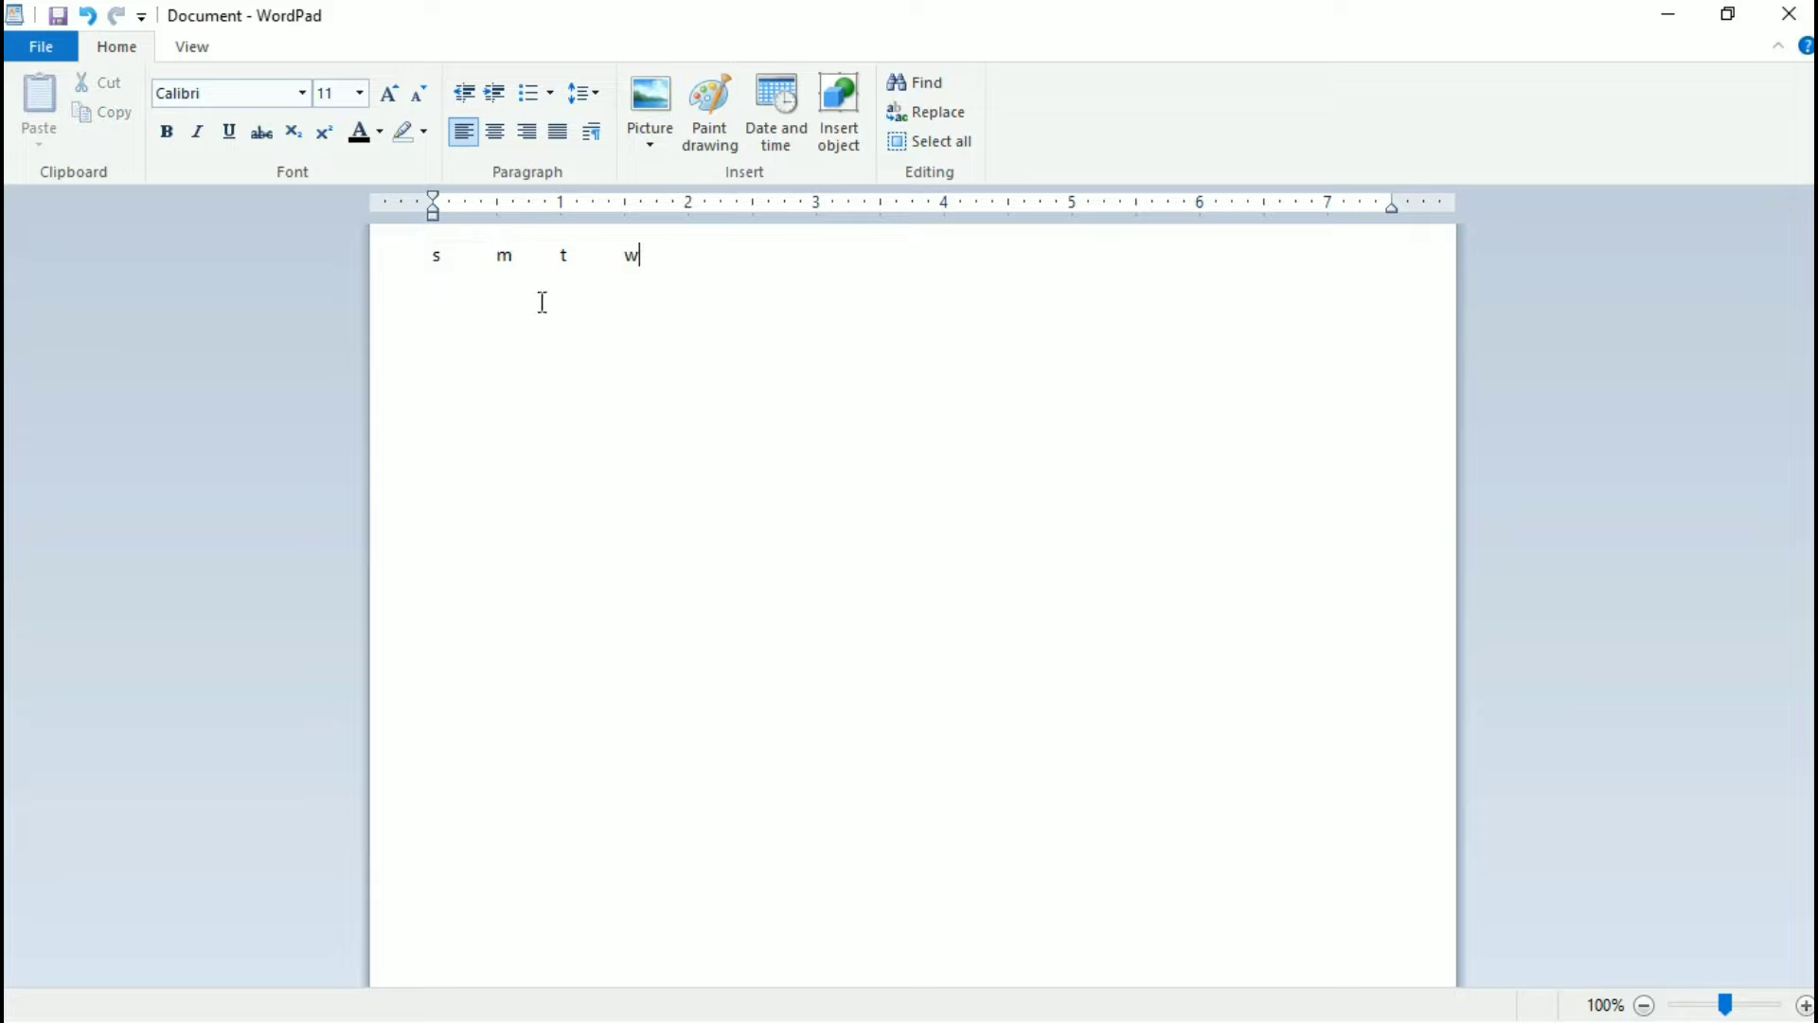
{"action": "left_click", "coordinate": [424, 269]}
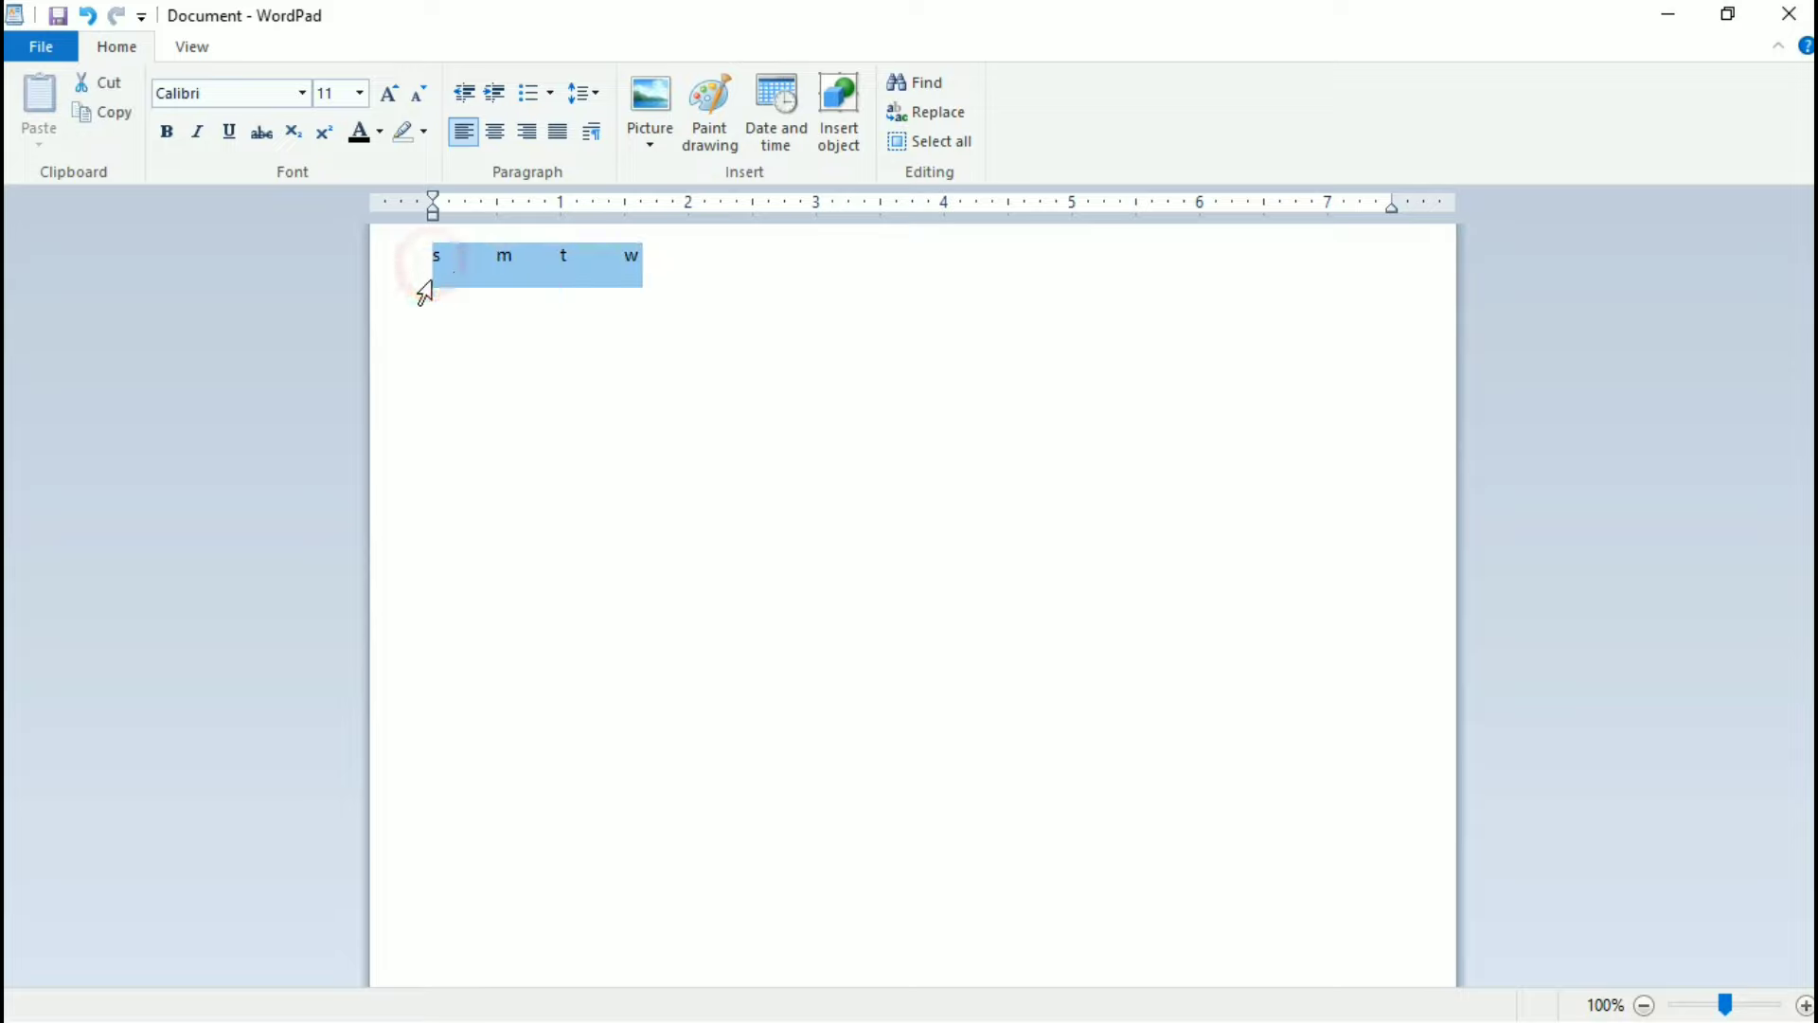
{"action": "left_click", "coordinate": [456, 271]}
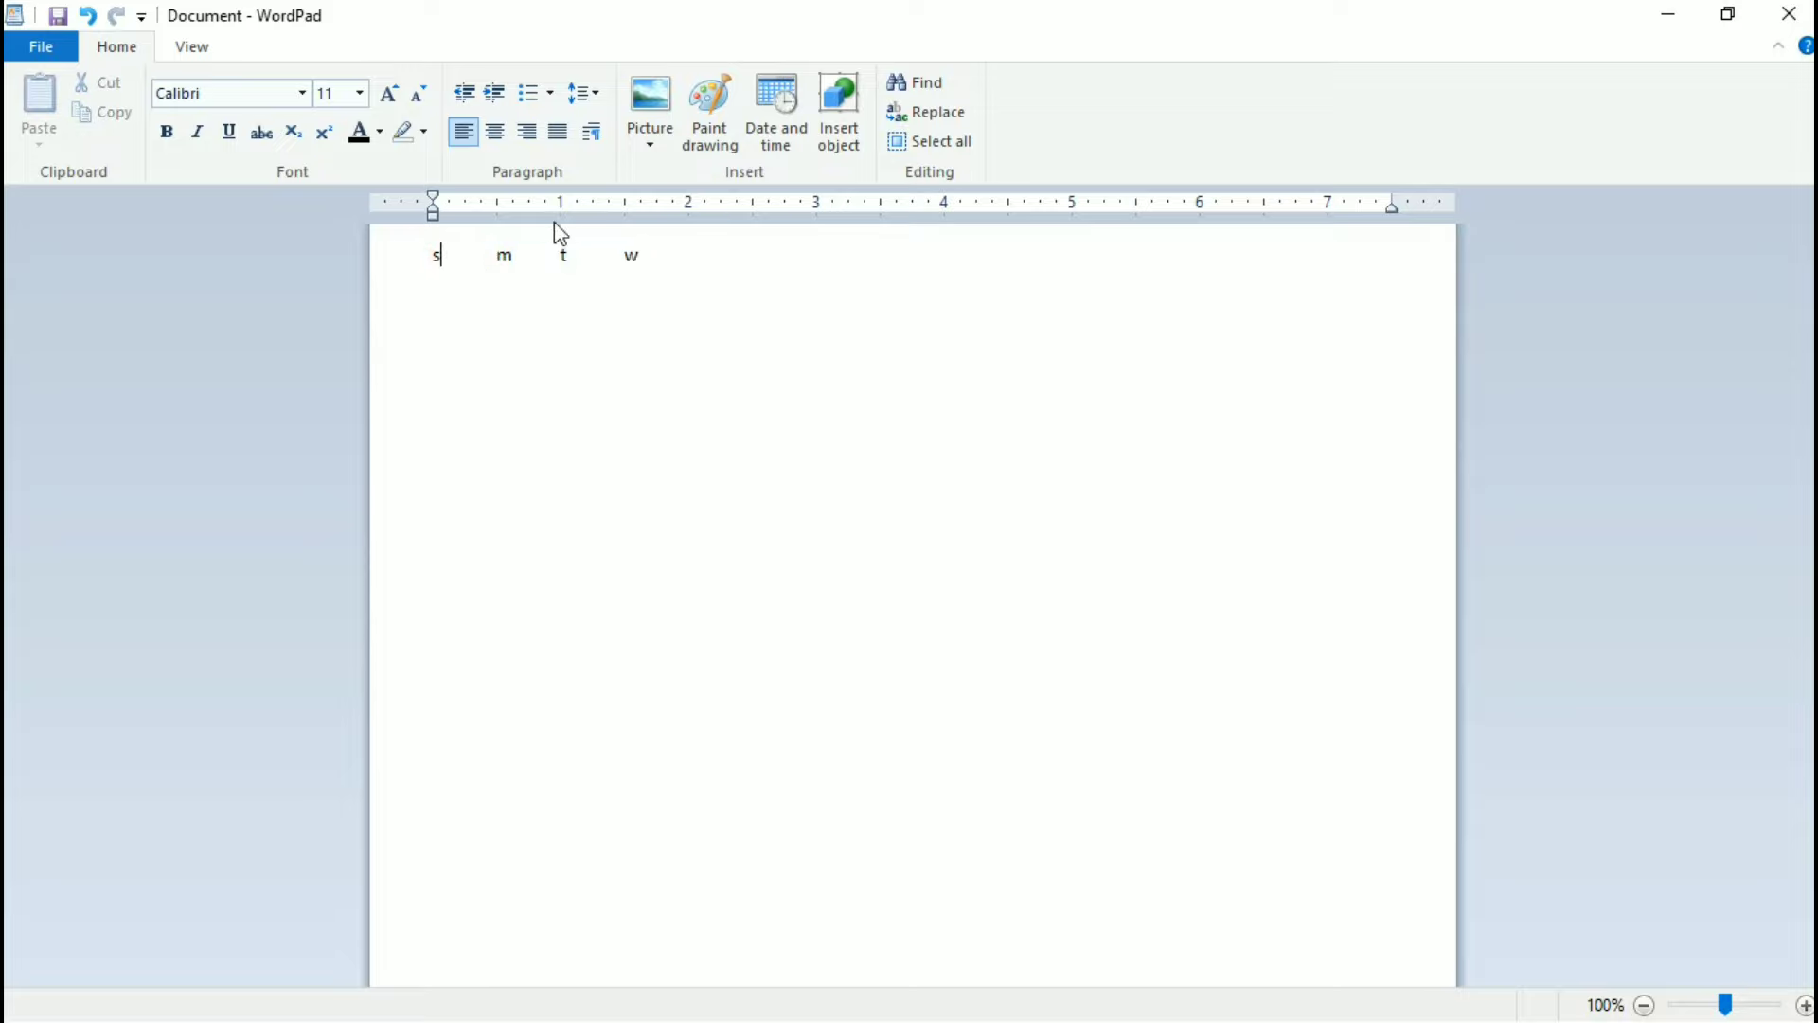
{"action": "triple_click", "coordinate": [698, 261]}
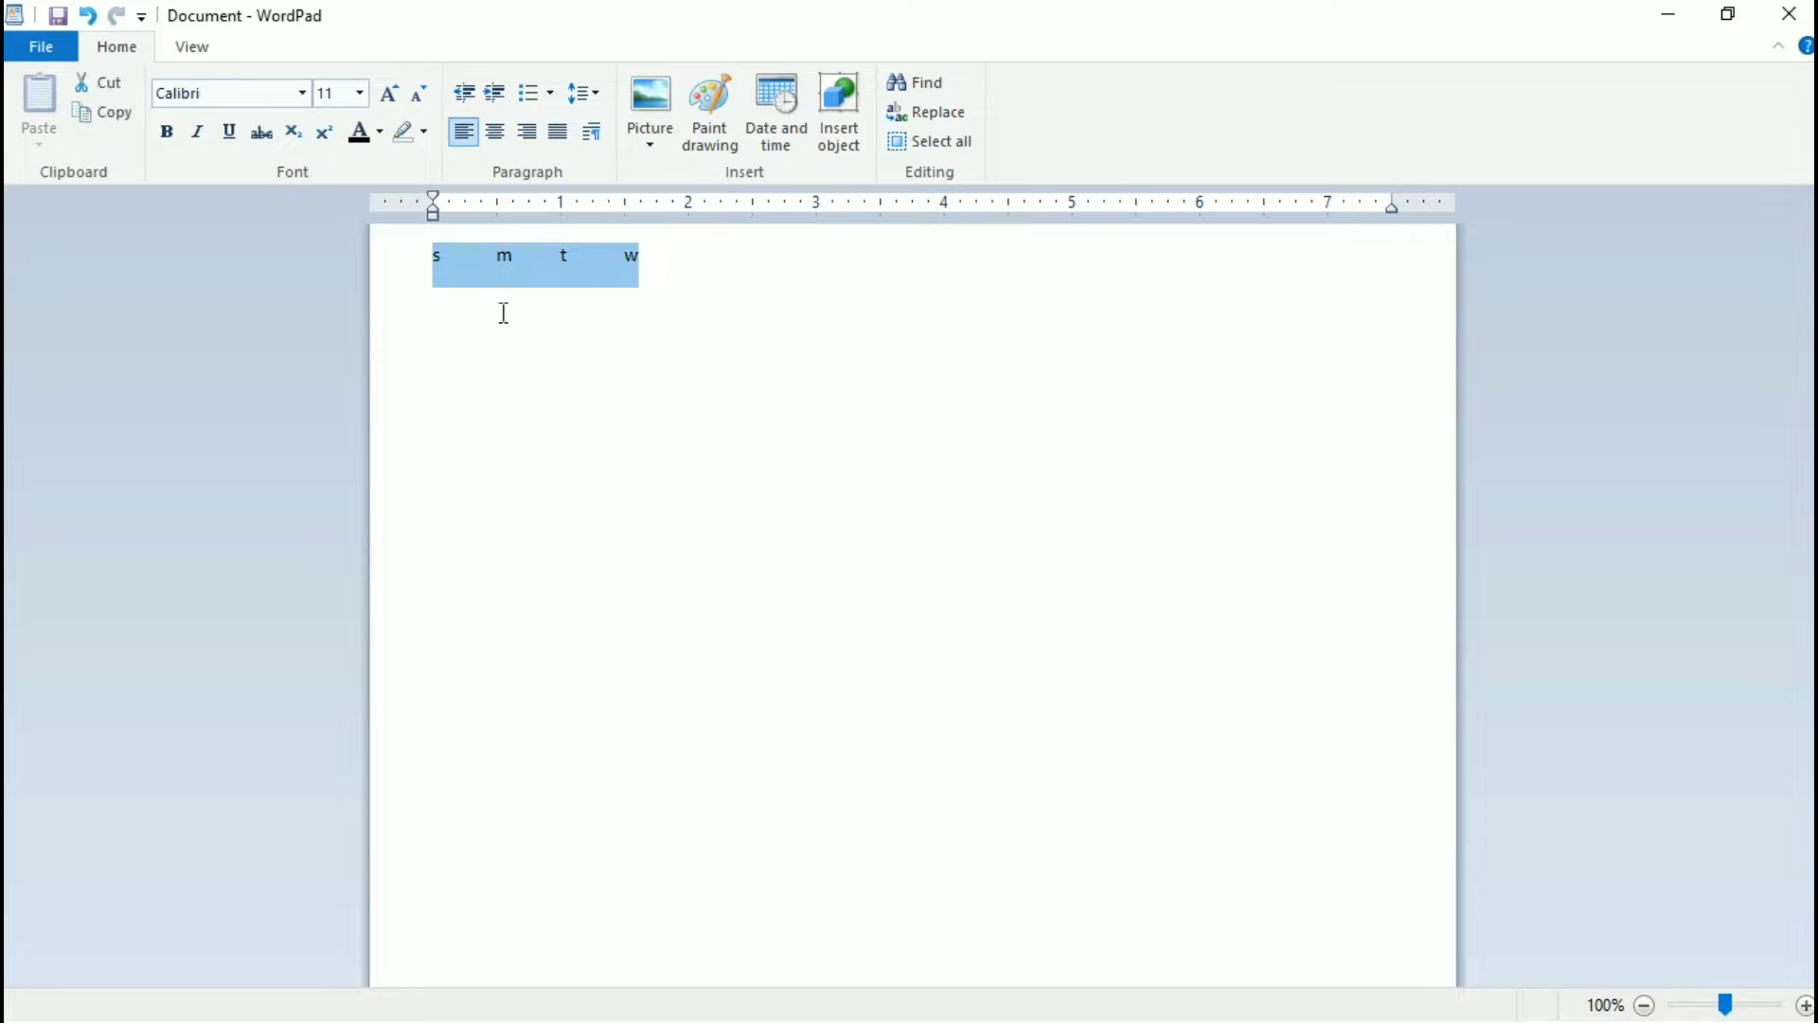
{"action": "key", "text": "Delete"}
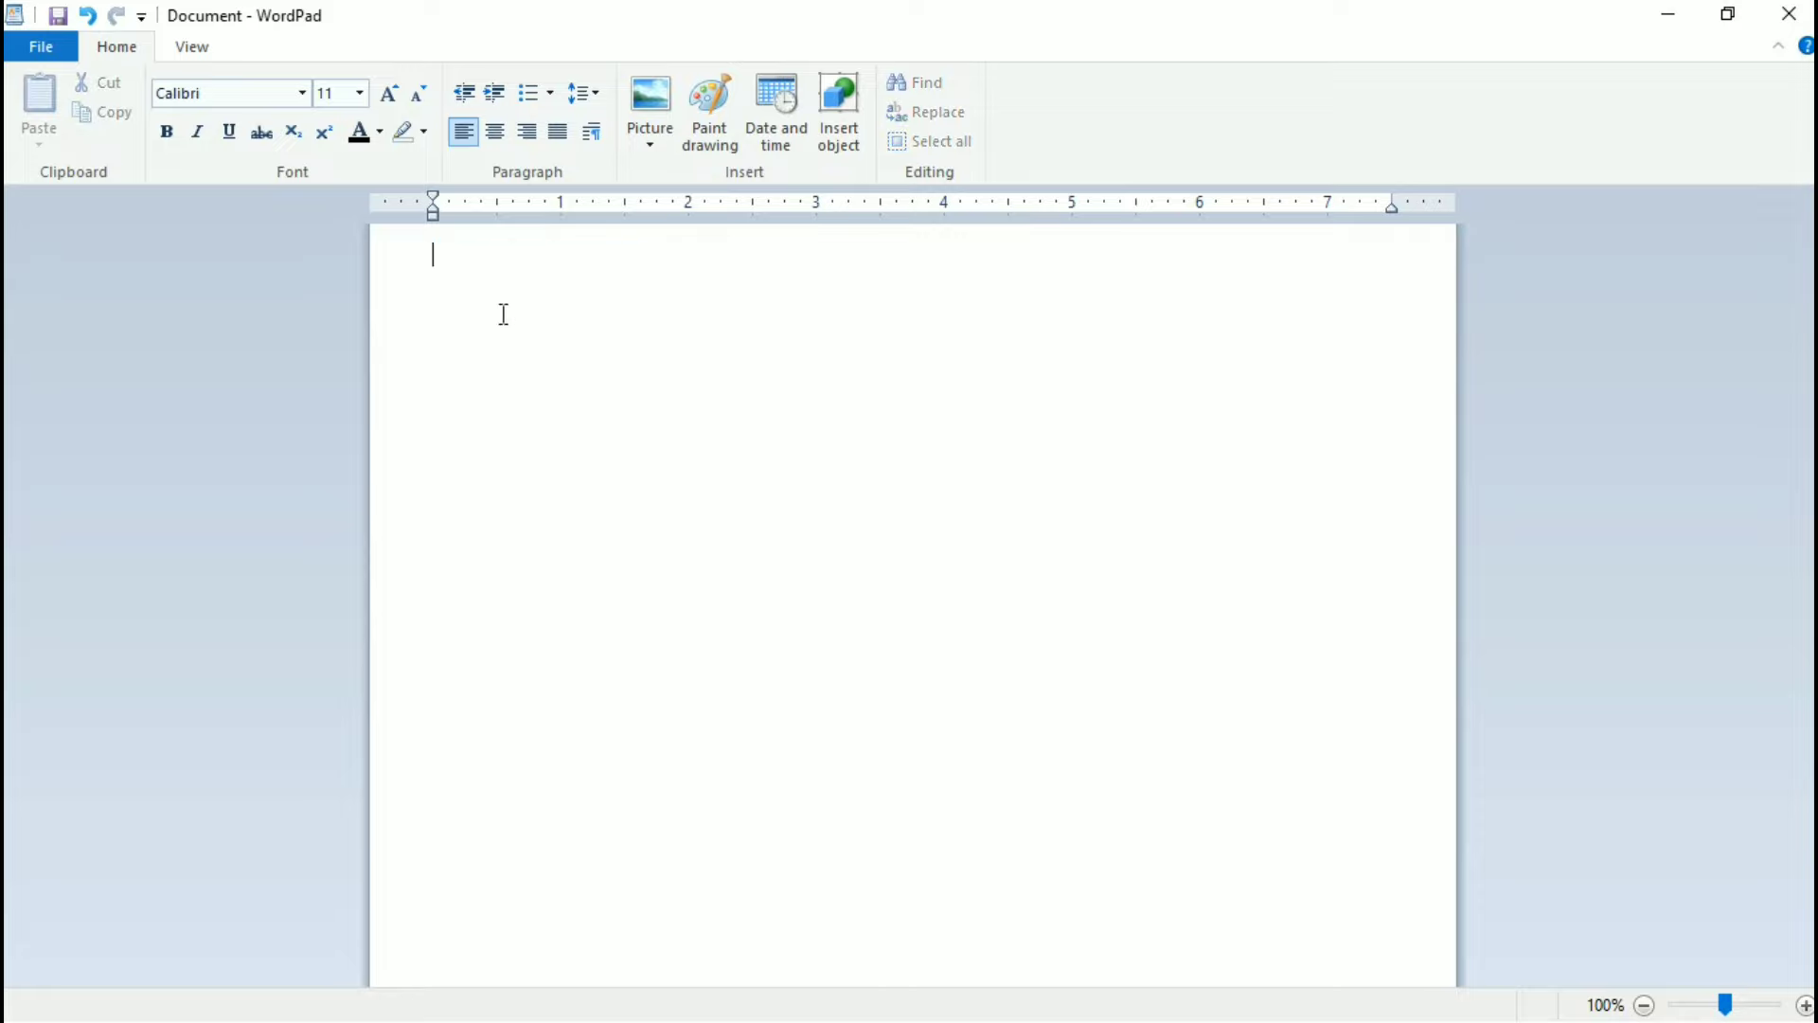
In the Paragraph Tabs dialog, set tab stops at 1, 2 and 3 inches.
{"action": "left_click", "coordinate": [590, 134]}
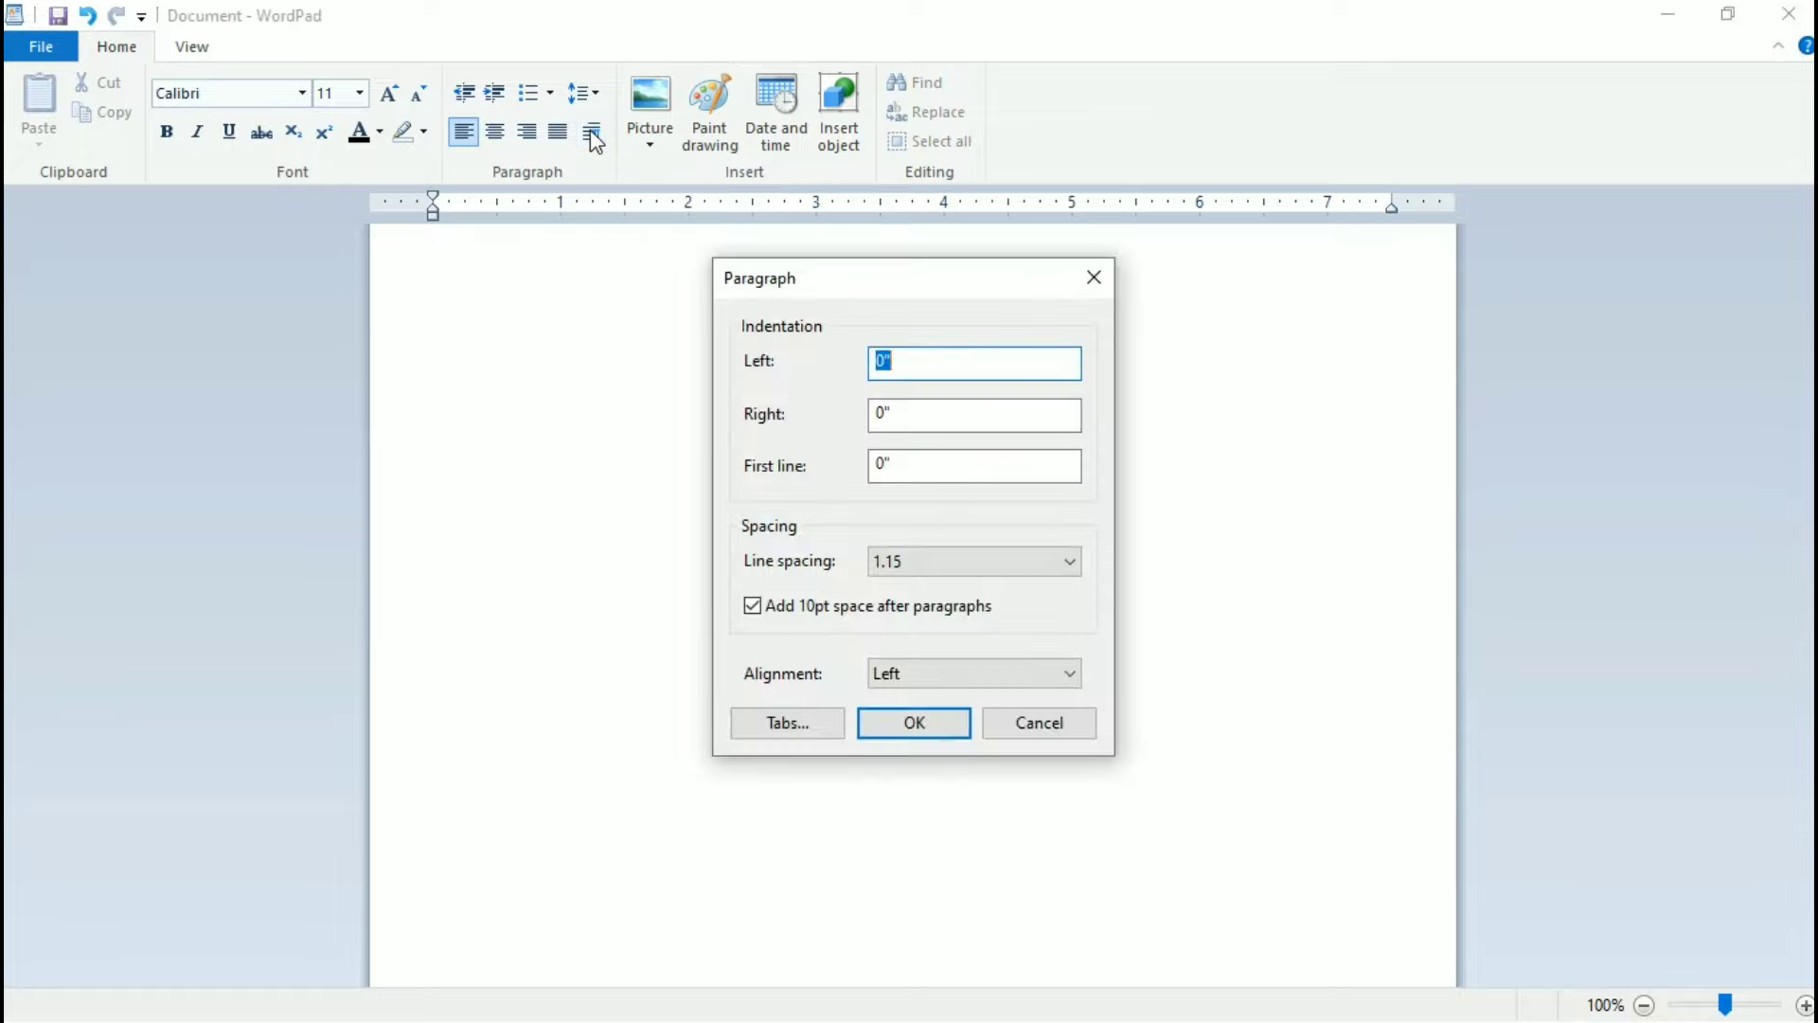
{"action": "left_click", "coordinate": [796, 731]}
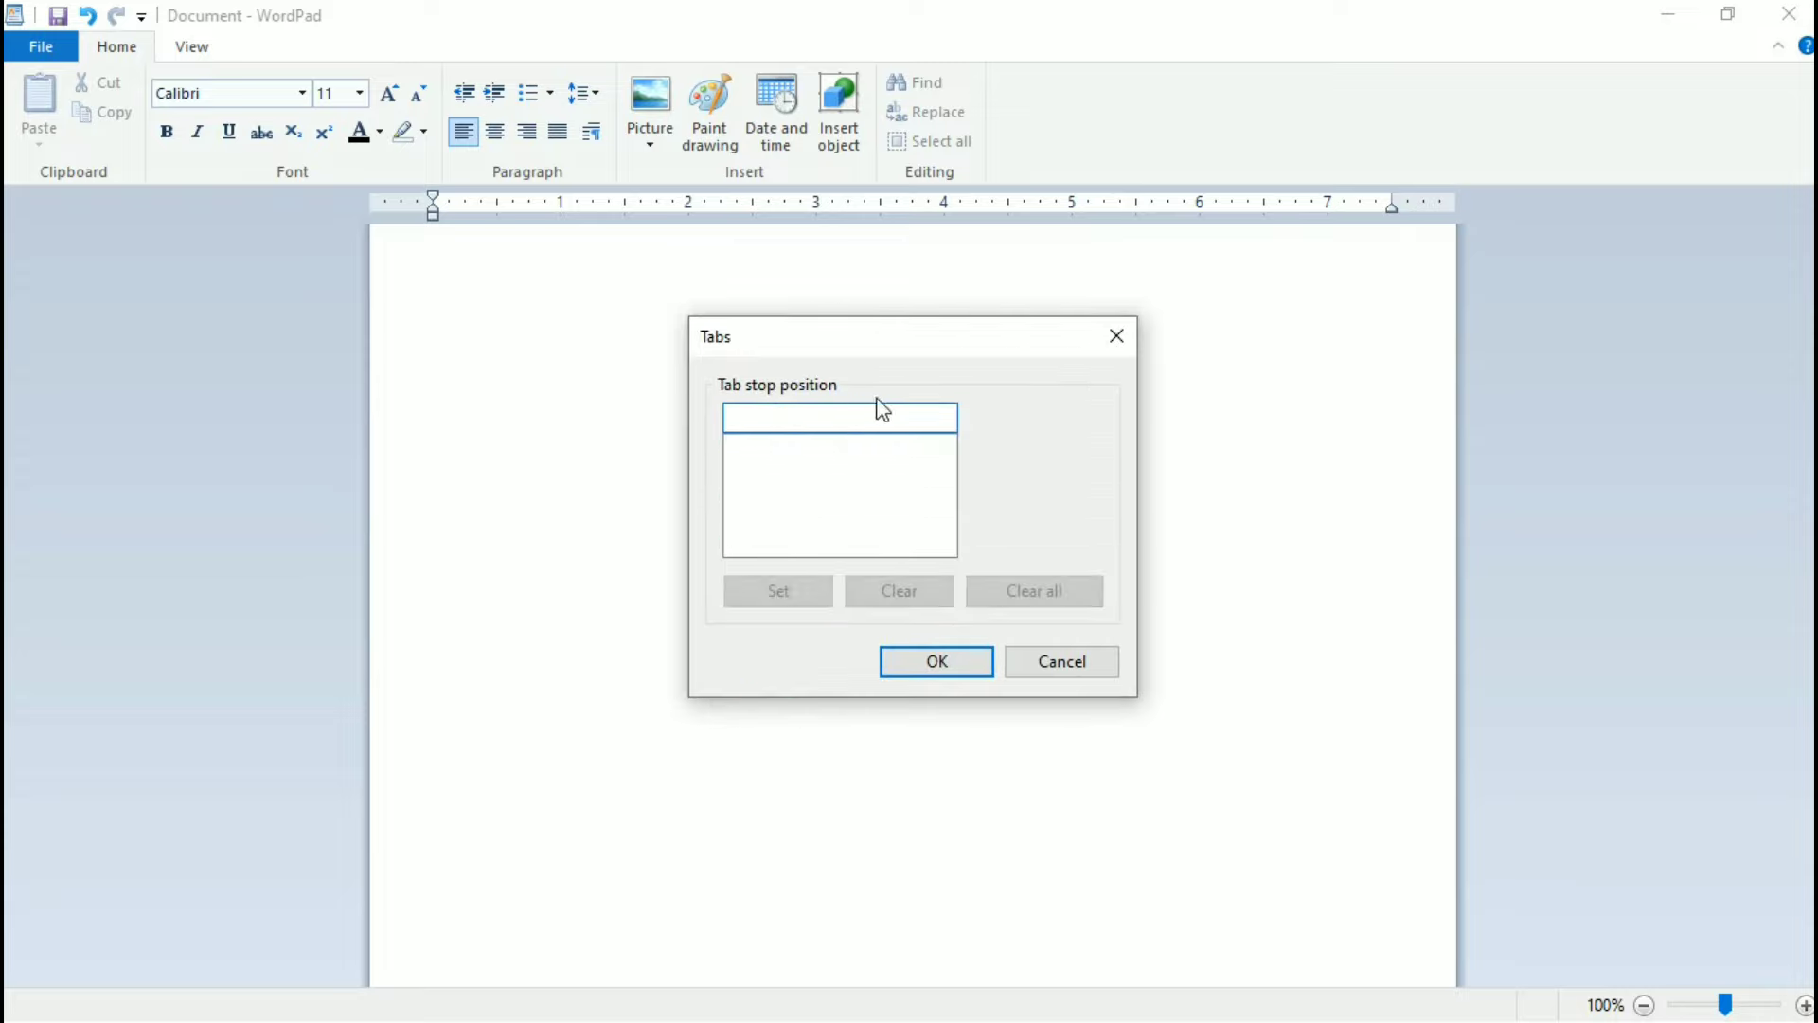
{"action": "left_click_drag", "start_coordinate": [832, 338], "coordinate": [931, 238]}
{"action": "left_click", "coordinate": [852, 319]}
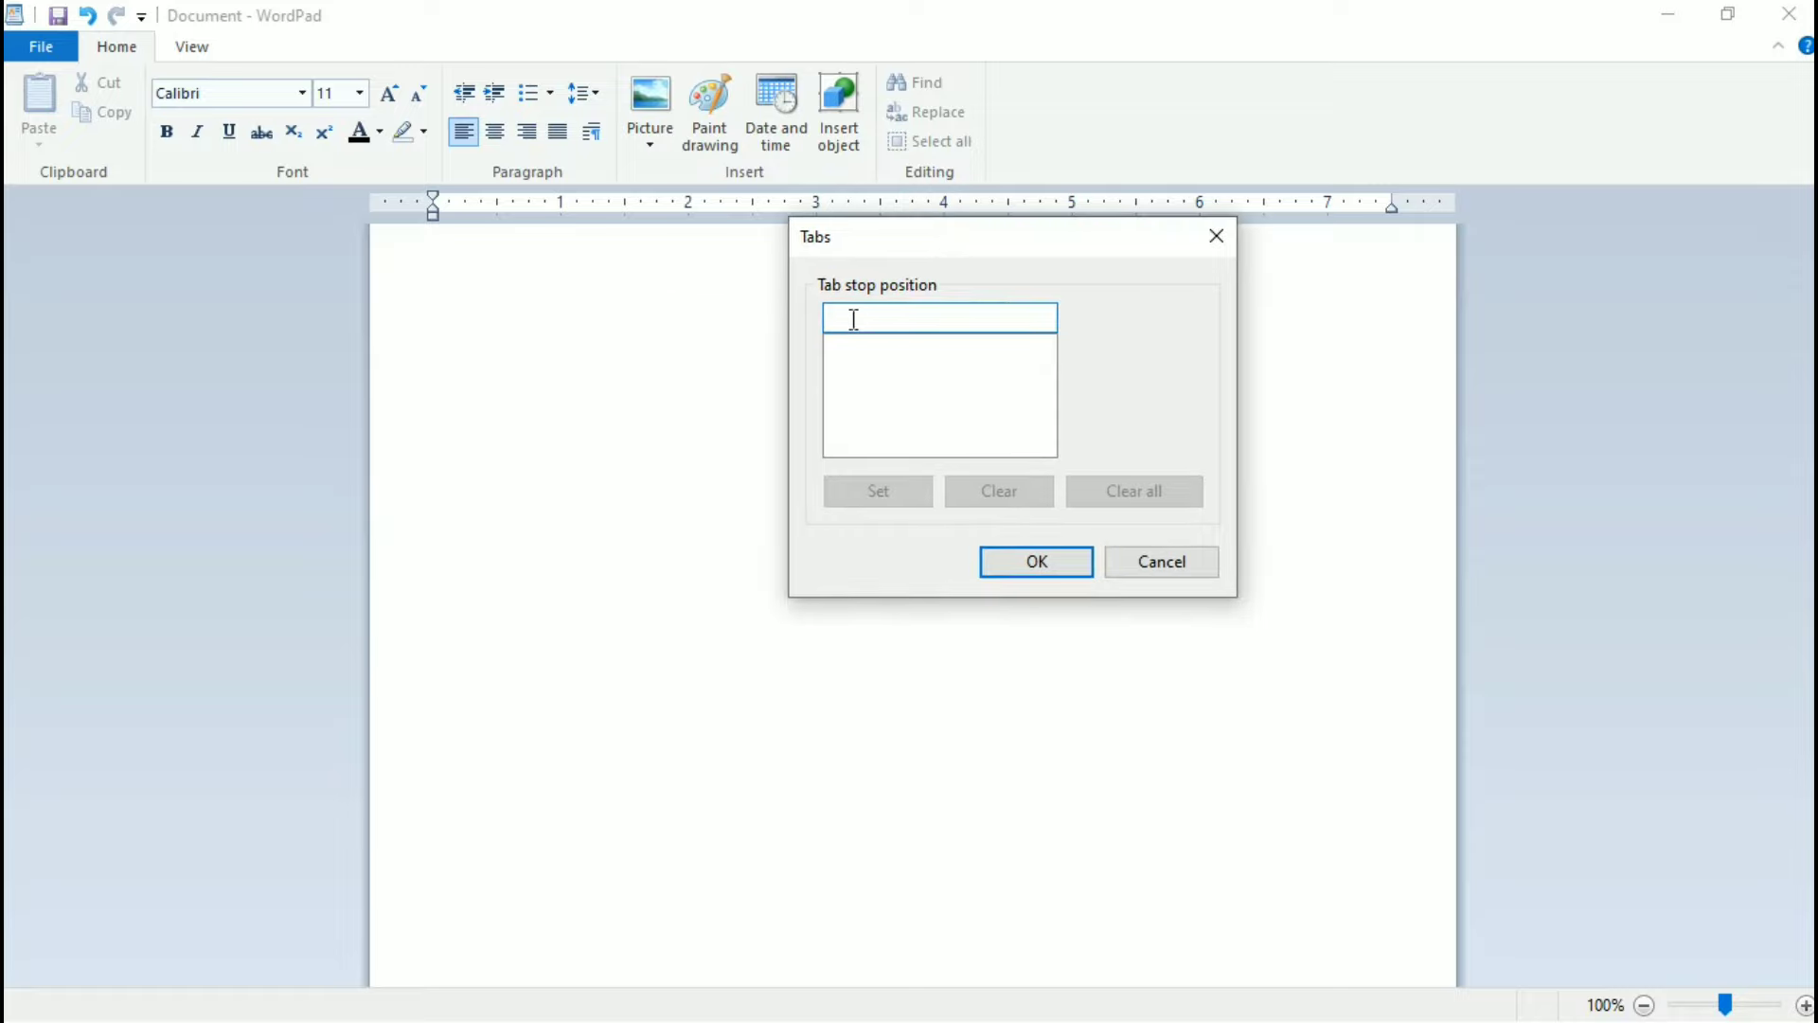
{"action": "type", "text": "1"}
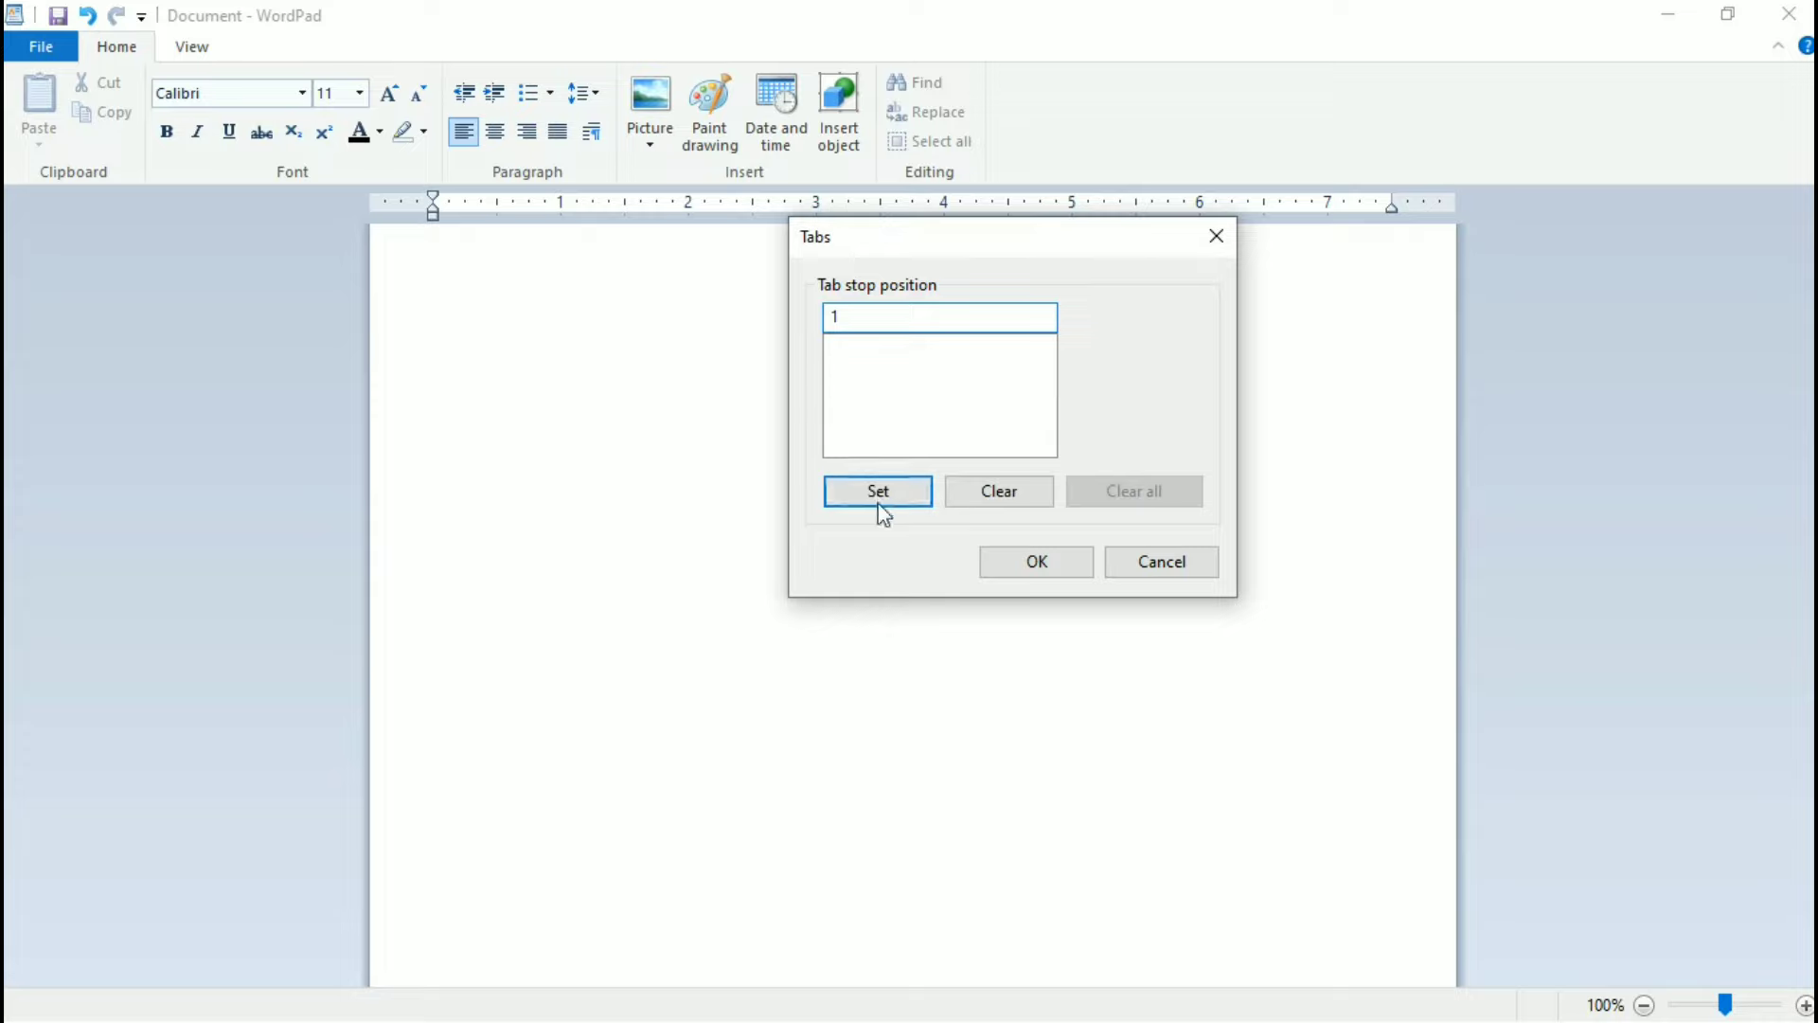
{"action": "left_click", "coordinate": [883, 491]}
{"action": "type", "text": "2"}
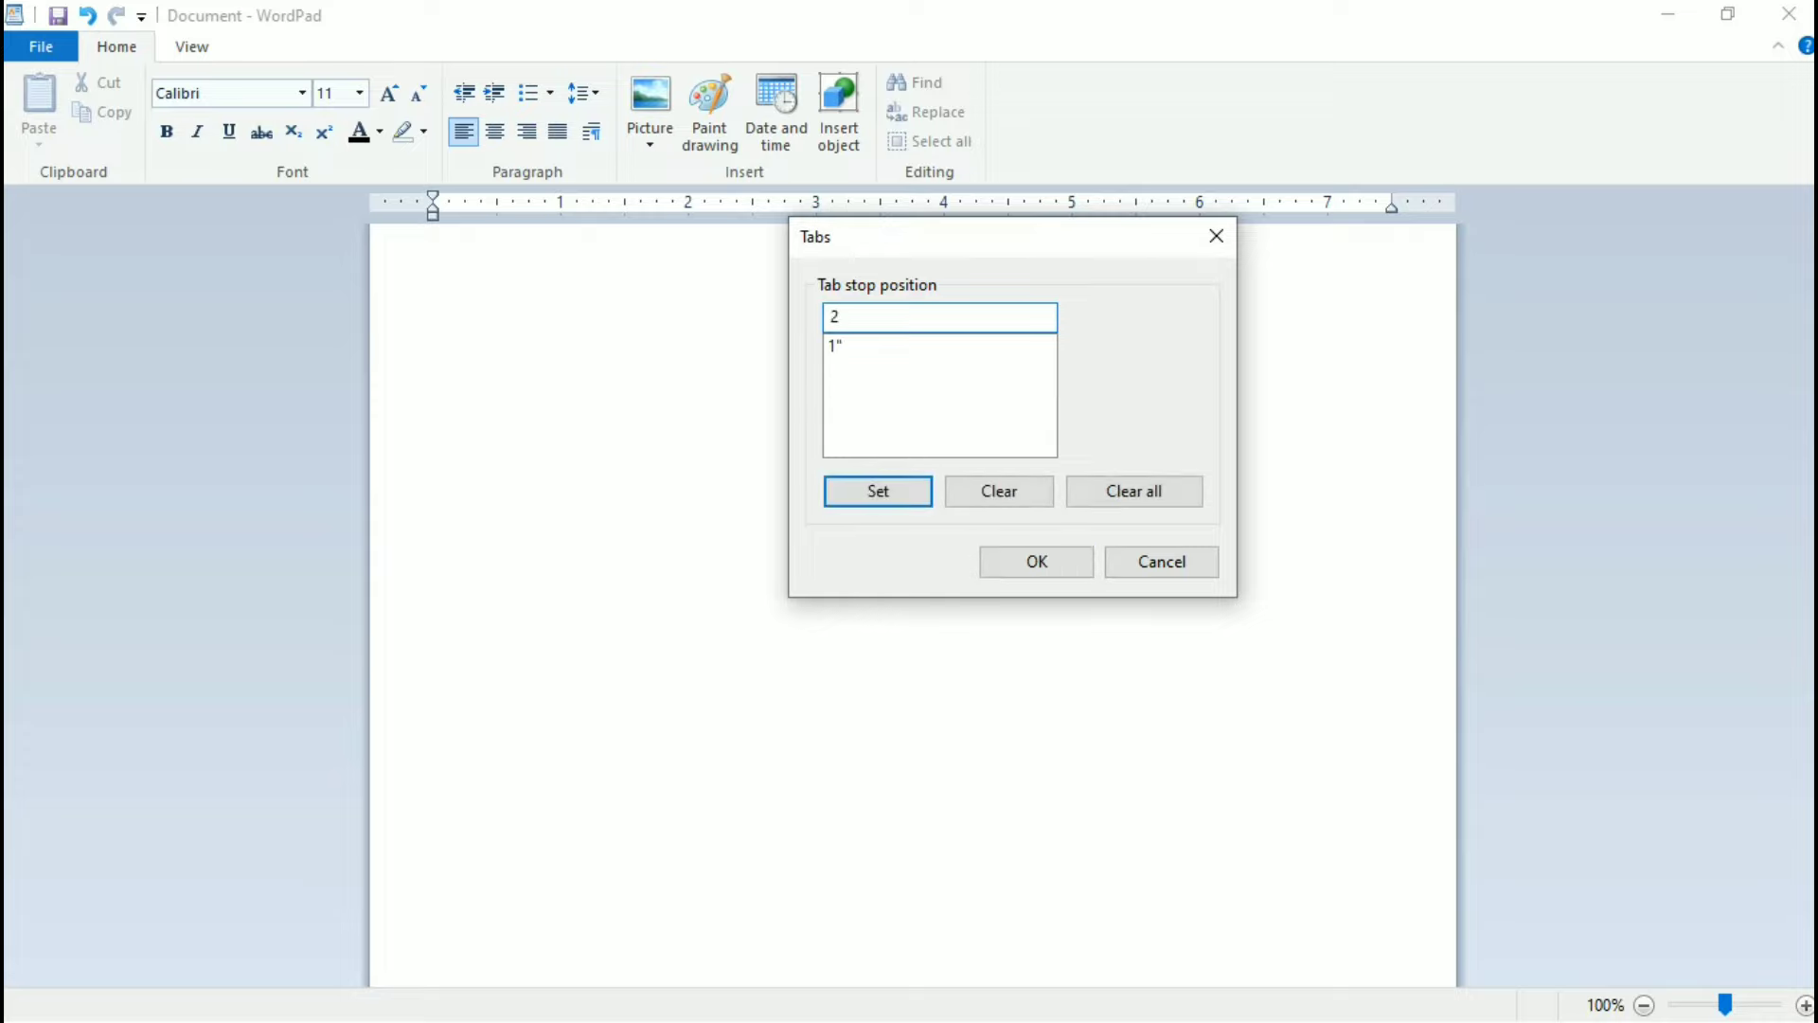
{"action": "left_click", "coordinate": [878, 493]}
{"action": "type", "text": "3"}
{"action": "left_click", "coordinate": [878, 492]}
Add tab stops at 4, 5, 6 and 7 inches and confirm.
{"action": "type", "text": "4"}
{"action": "left_click", "coordinate": [879, 492]}
{"action": "left_click", "coordinate": [874, 487]}
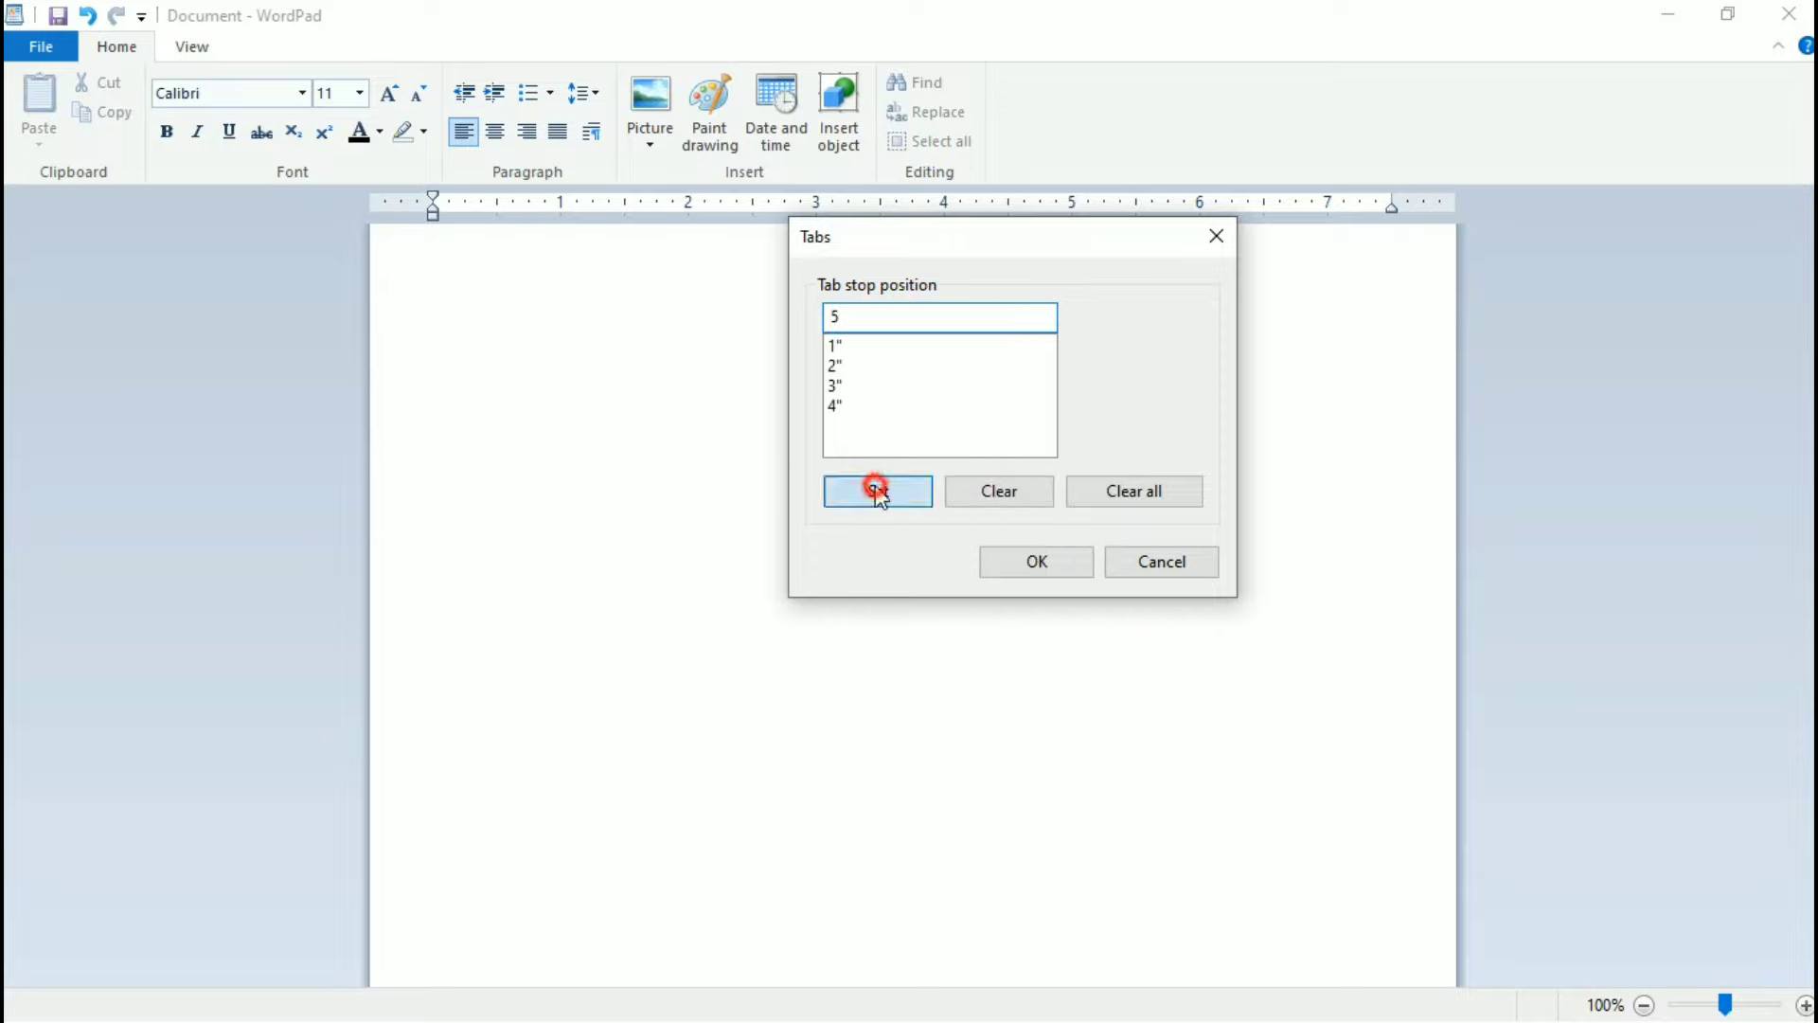
{"action": "type", "text": "6"}
{"action": "left_click", "coordinate": [890, 504]}
{"action": "type", "text": "7"}
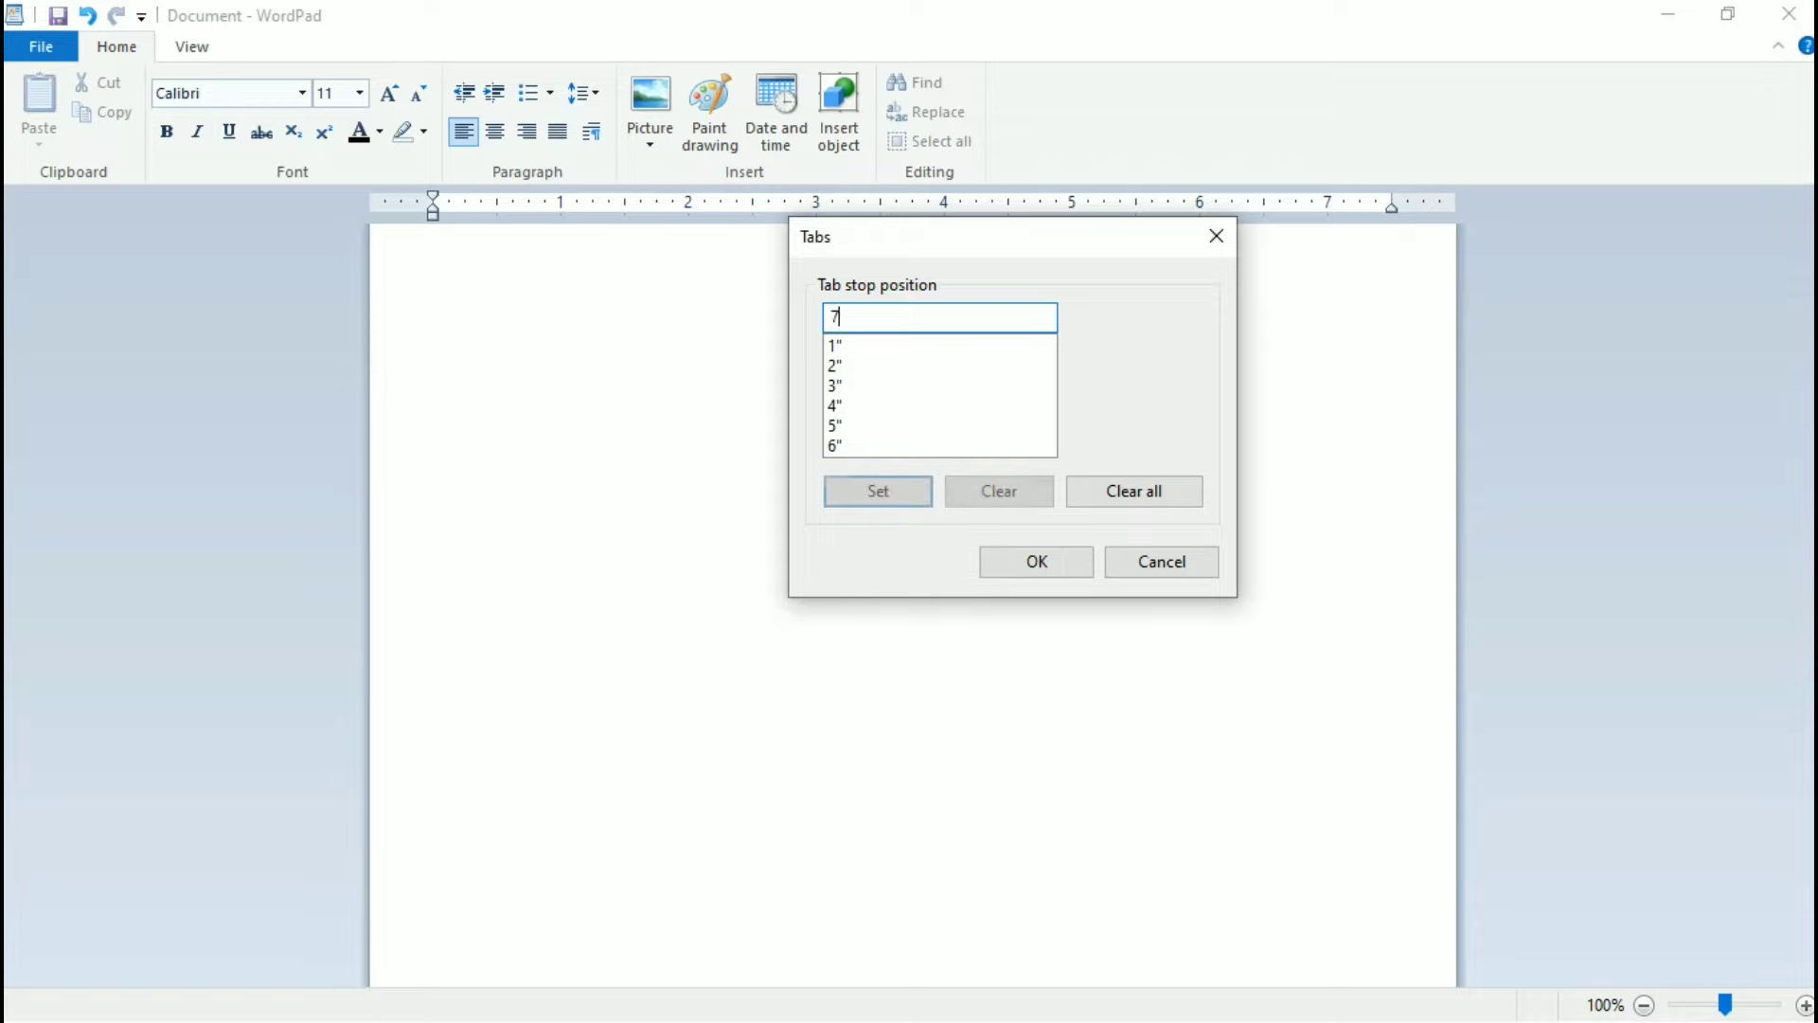
{"action": "left_click", "coordinate": [872, 487]}
{"action": "left_click", "coordinate": [1029, 568]}
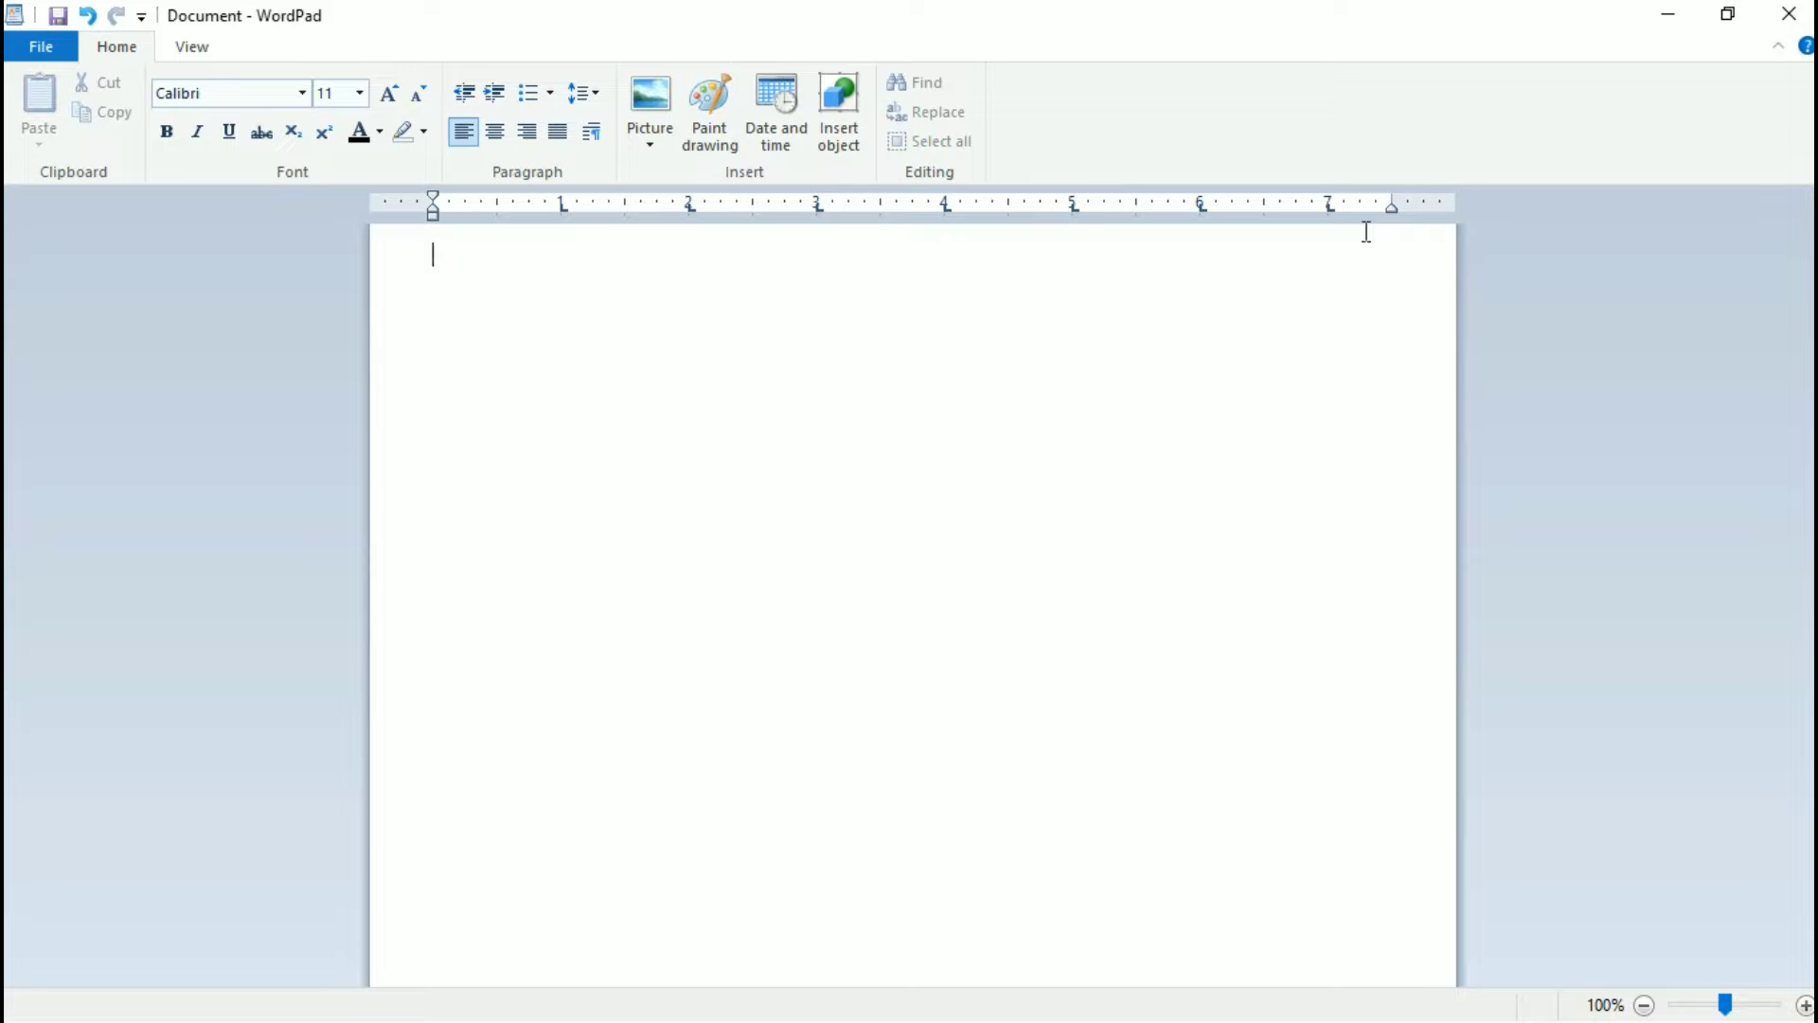
Type the capitalised title JANUARY and the tab-separated weekday row S M T W TH F S.
{"action": "key", "text": "Caps_Lock"}
{"action": "type", "text": "J"}
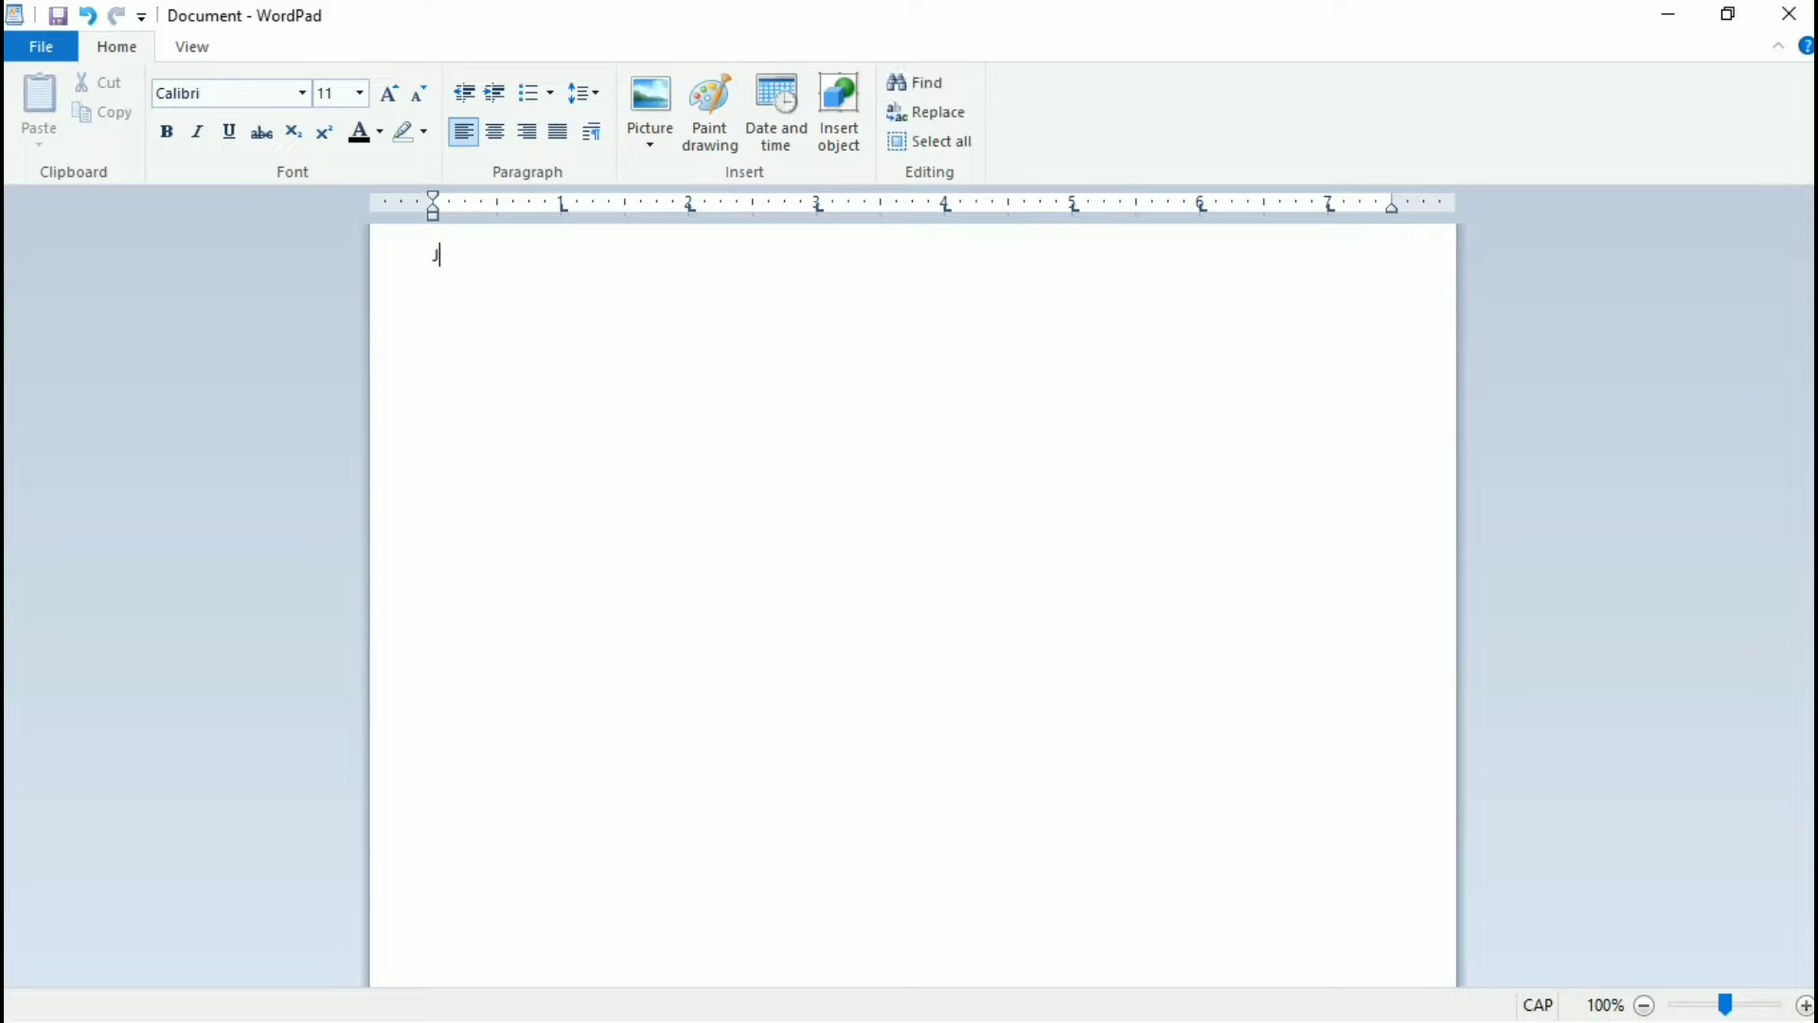
{"action": "type", "text": "ANUAR"}
{"action": "type", "text": "Y"}
{"action": "type", "text": "S"}
{"action": "key", "text": "Tab"}
{"action": "type", "text": "M\t\t"}
{"action": "type", "text": "T\t\t"}
{"action": "type", "text": "W"}
{"action": "key", "text": "Tab"}
{"action": "type", "text": "T"}
{"action": "type", "text": "H"}
{"action": "key", "text": "Tab"}
{"action": "type", "text": "F "}
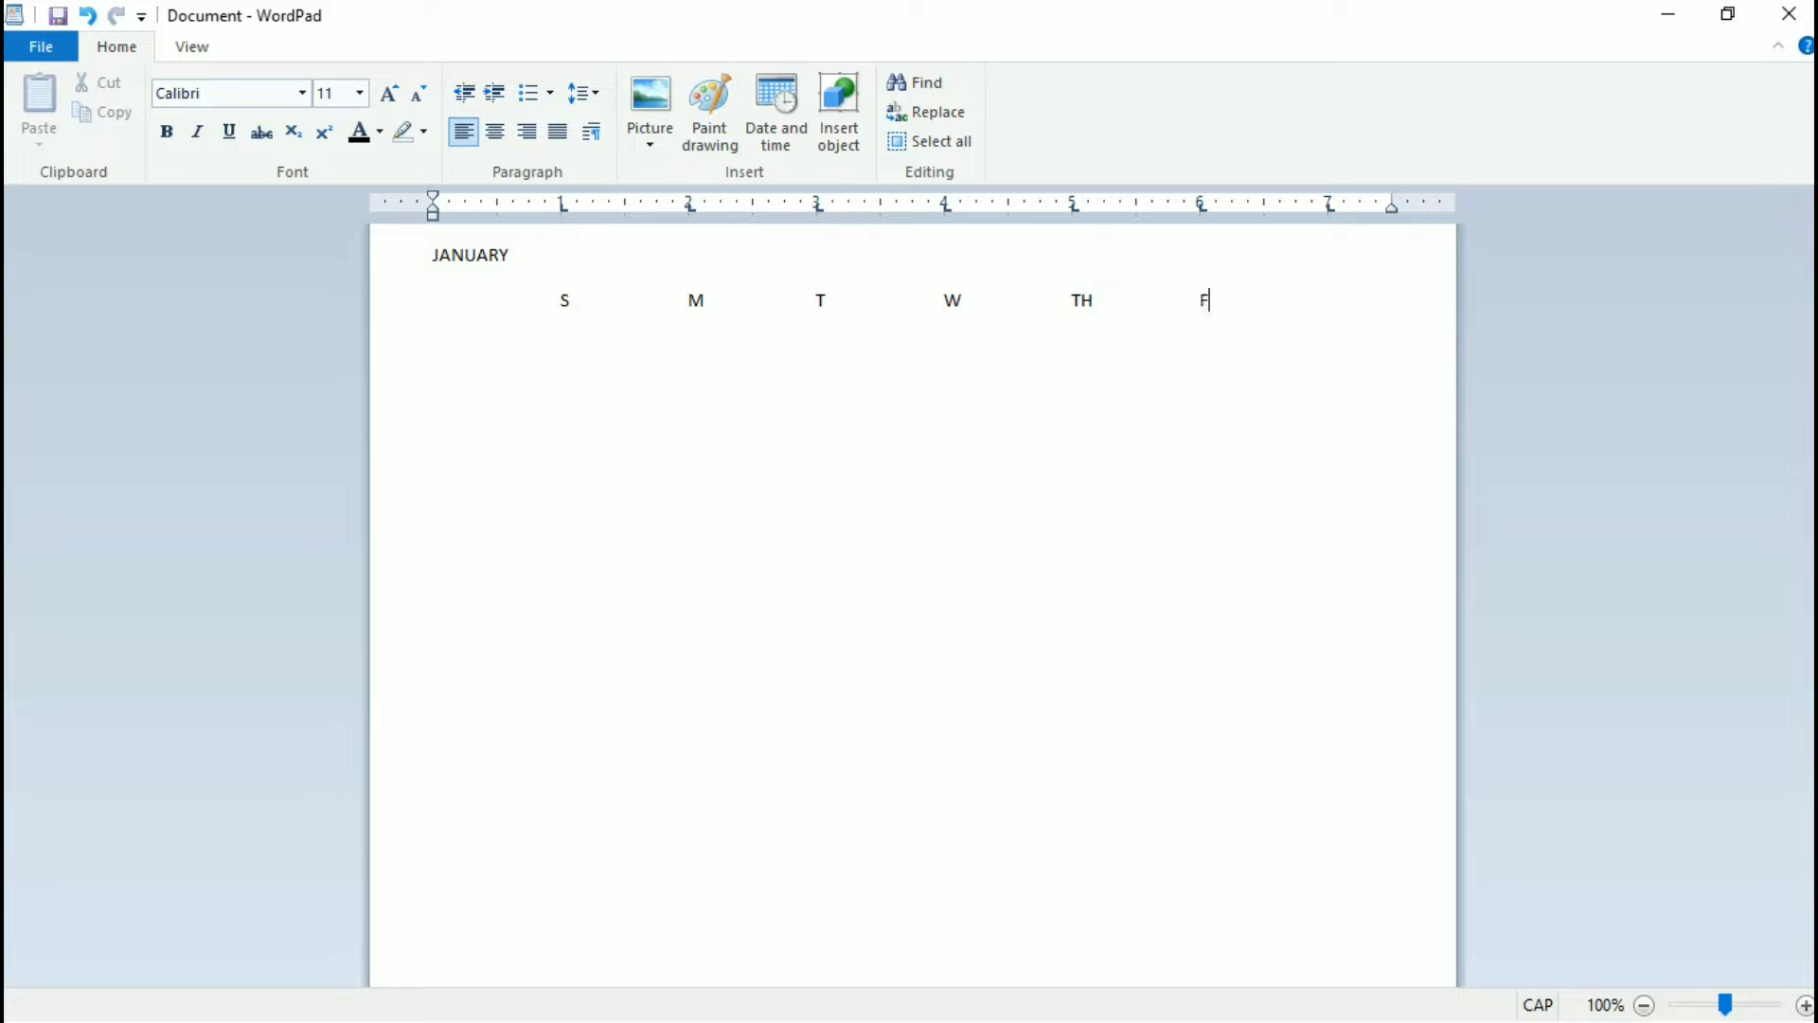
{"action": "type", "text": "S"}
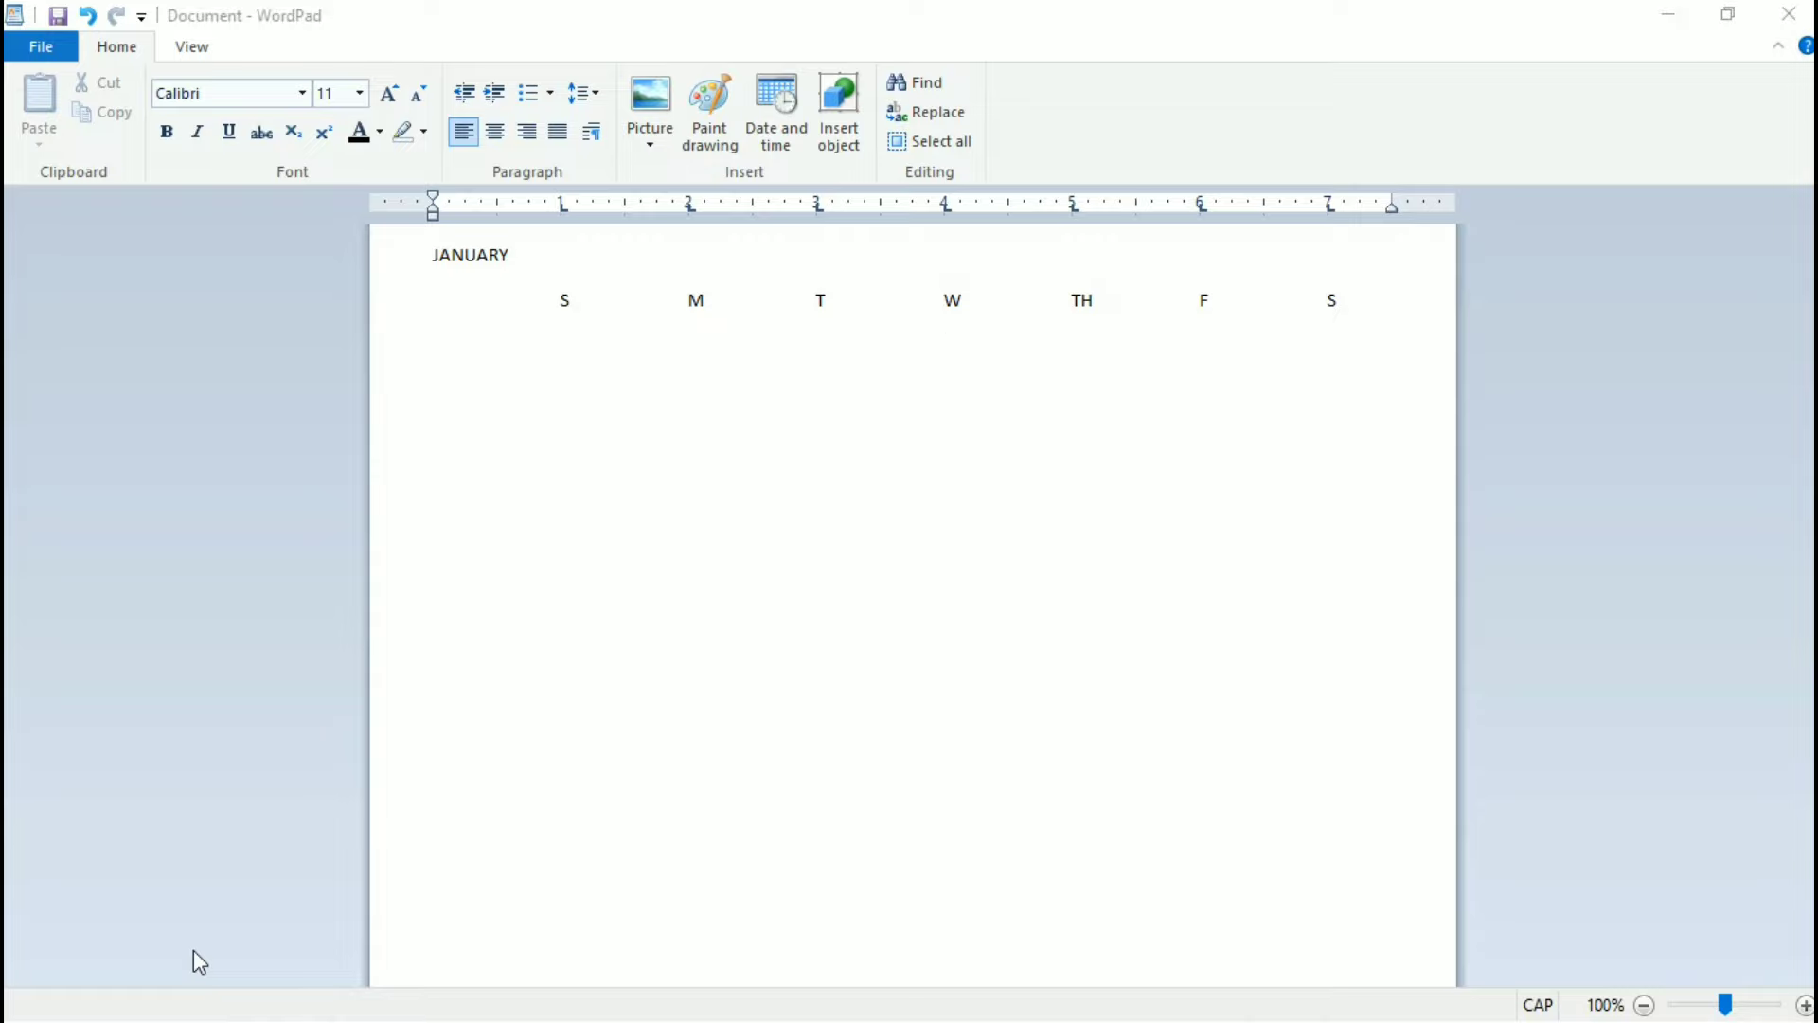
{"action": "key", "text": "super"}
{"action": "key", "text": "super"}
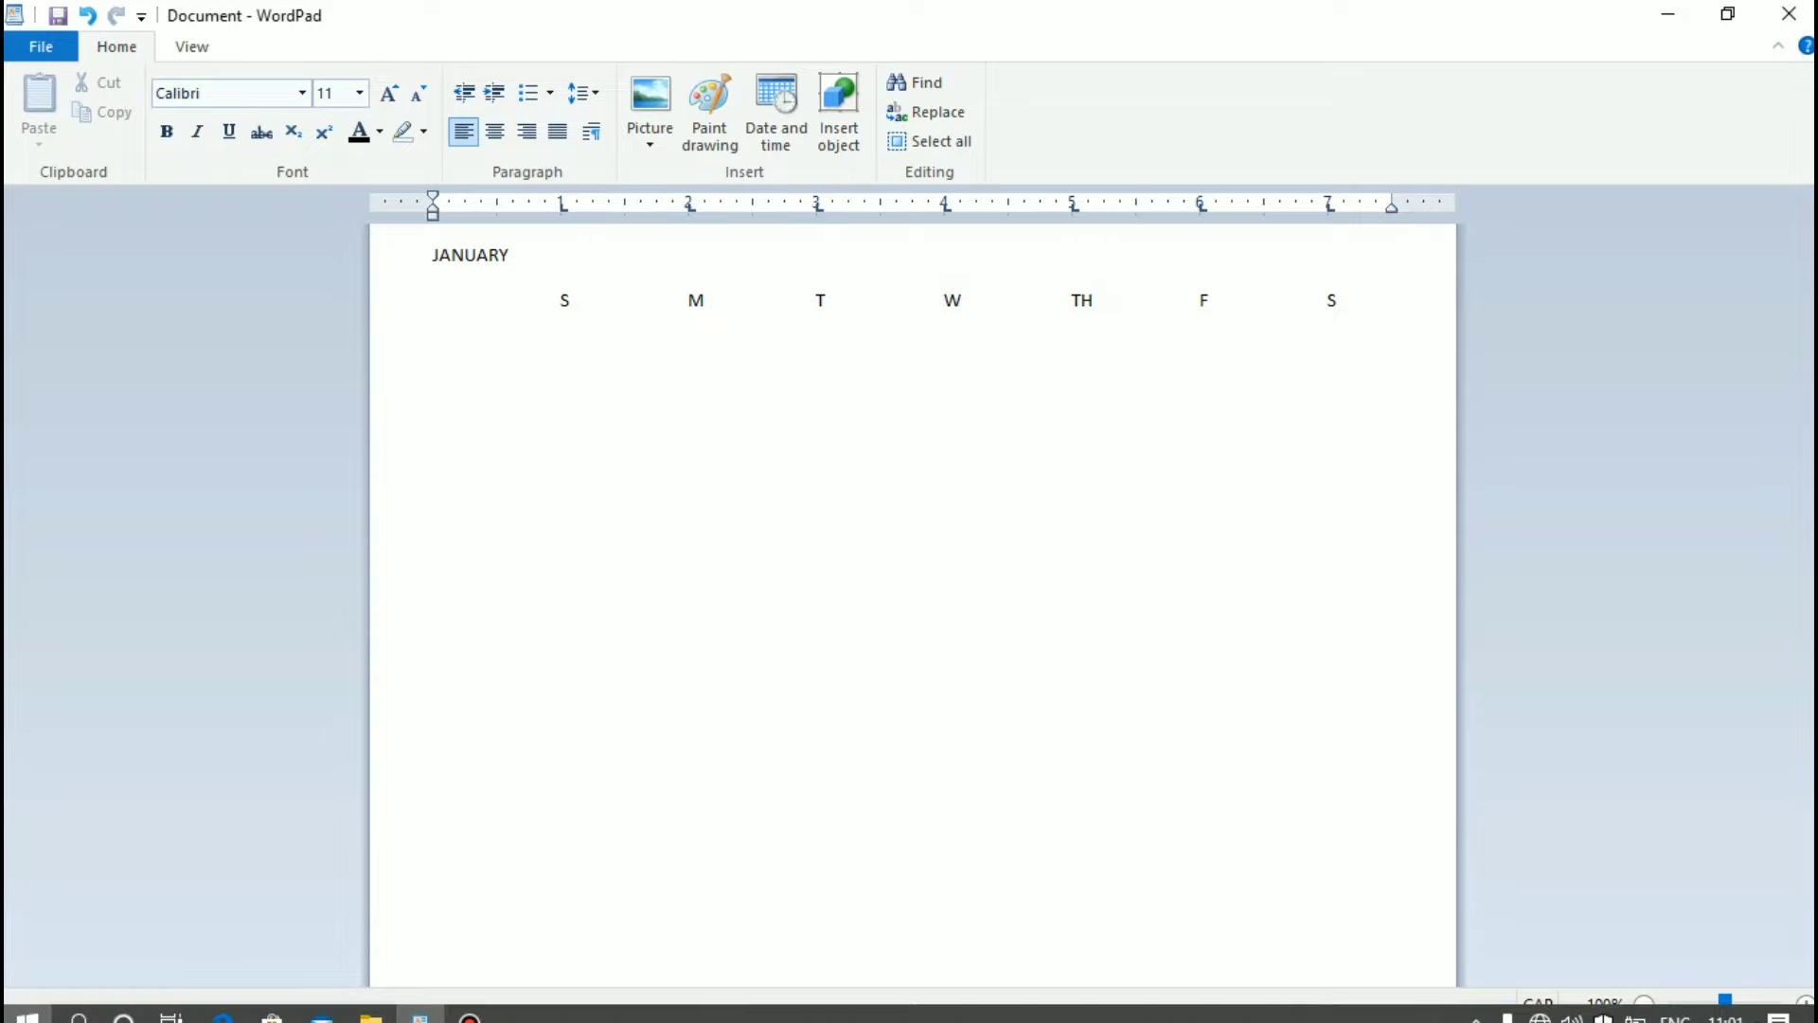
Check the taskbar calendar for January 2020, which starts on Wednesday, then return under W.
{"action": "left_click", "coordinate": [1731, 1006]}
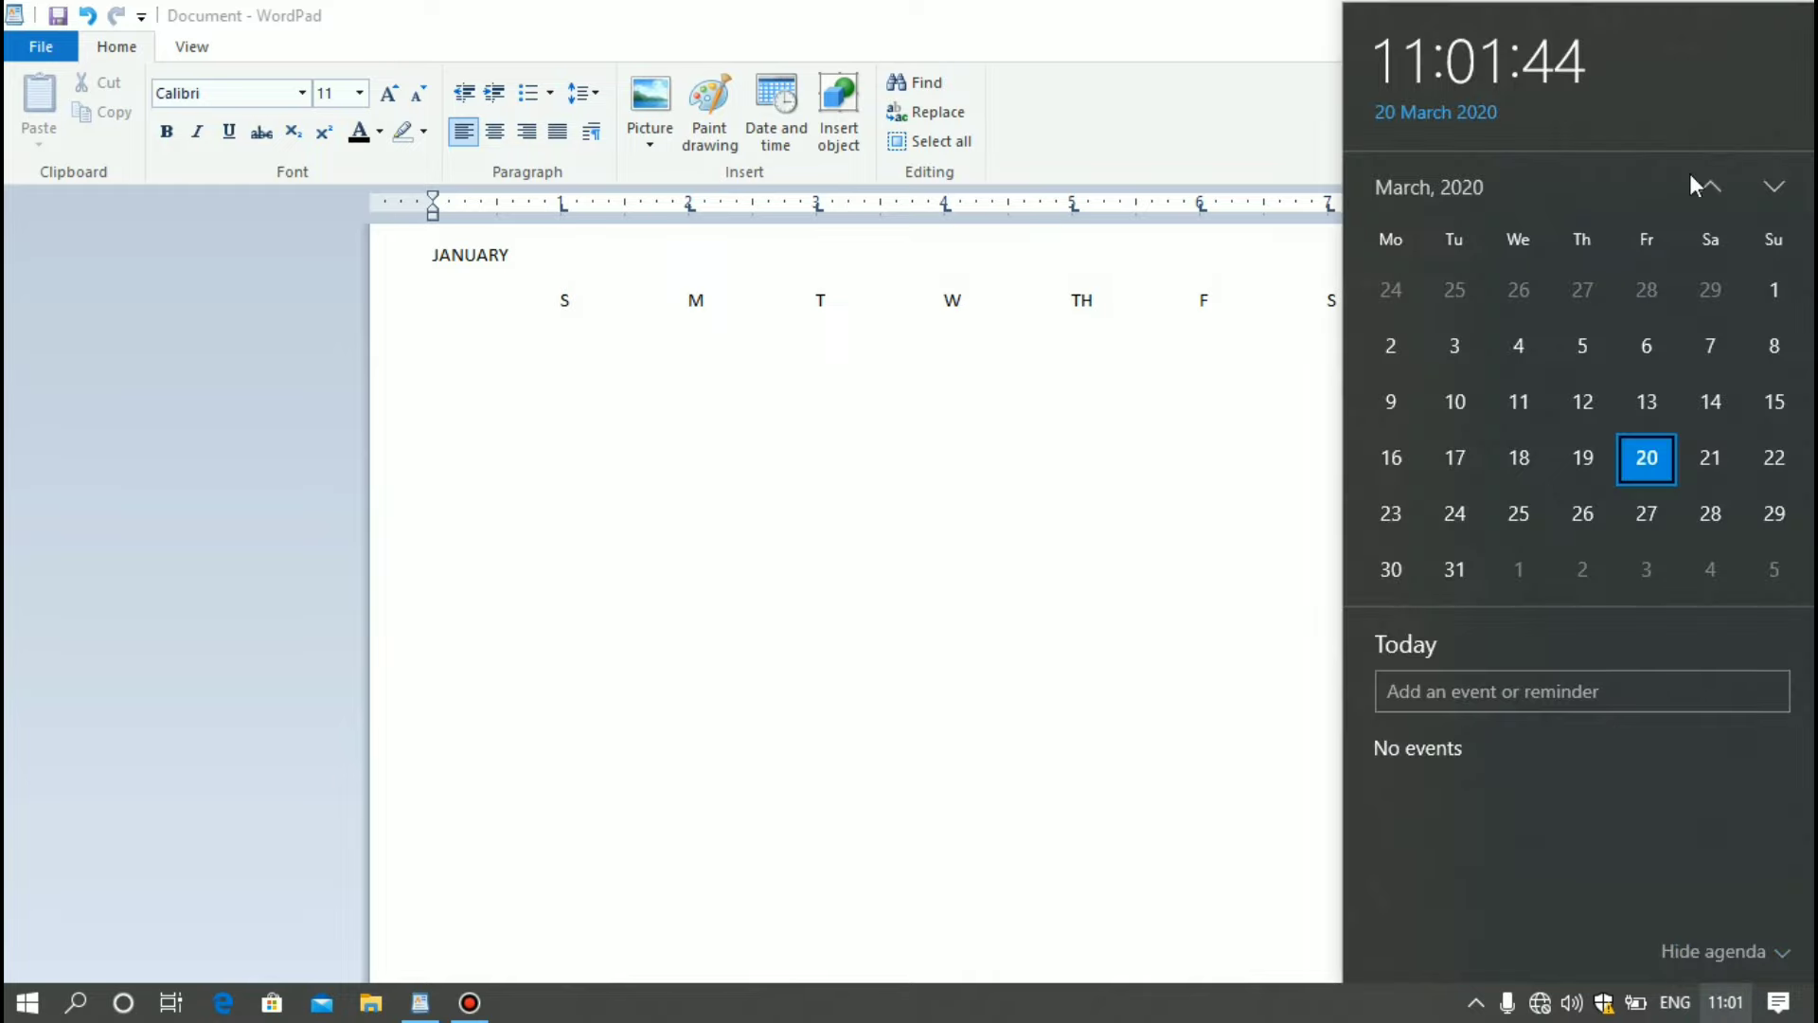
{"action": "left_click", "coordinate": [1708, 186]}
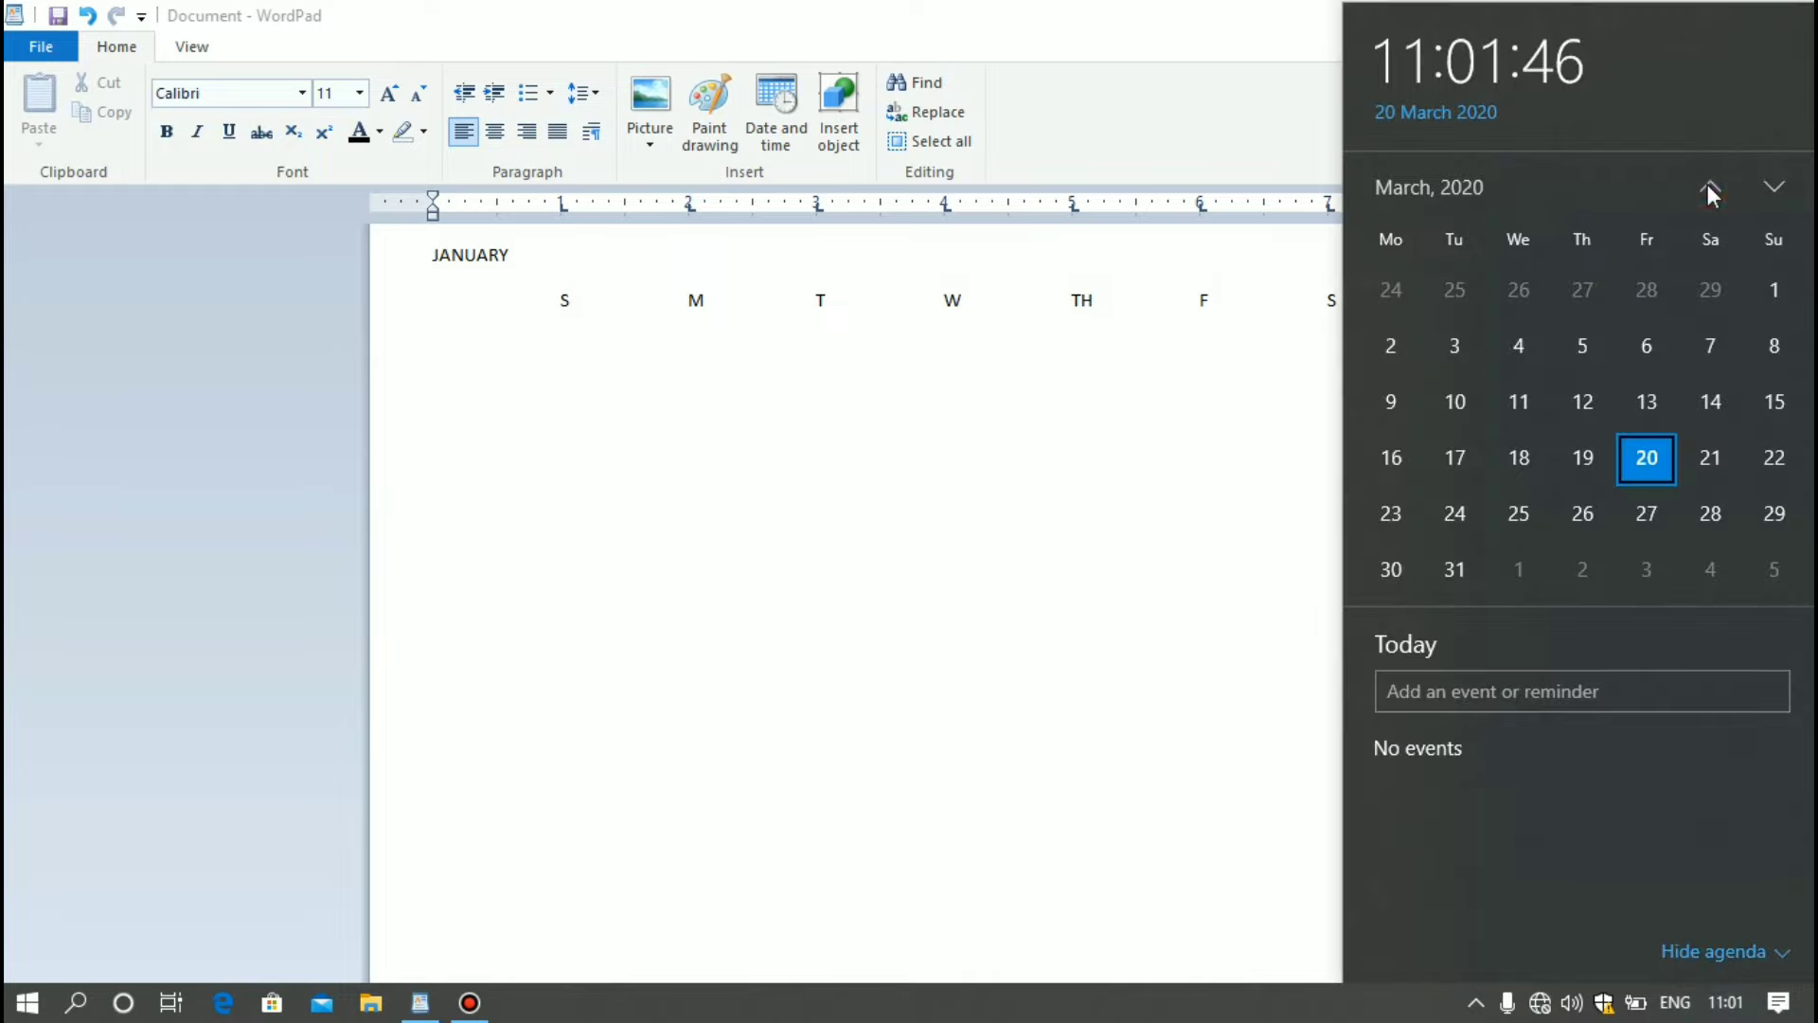
{"action": "double_click", "coordinate": [1708, 186]}
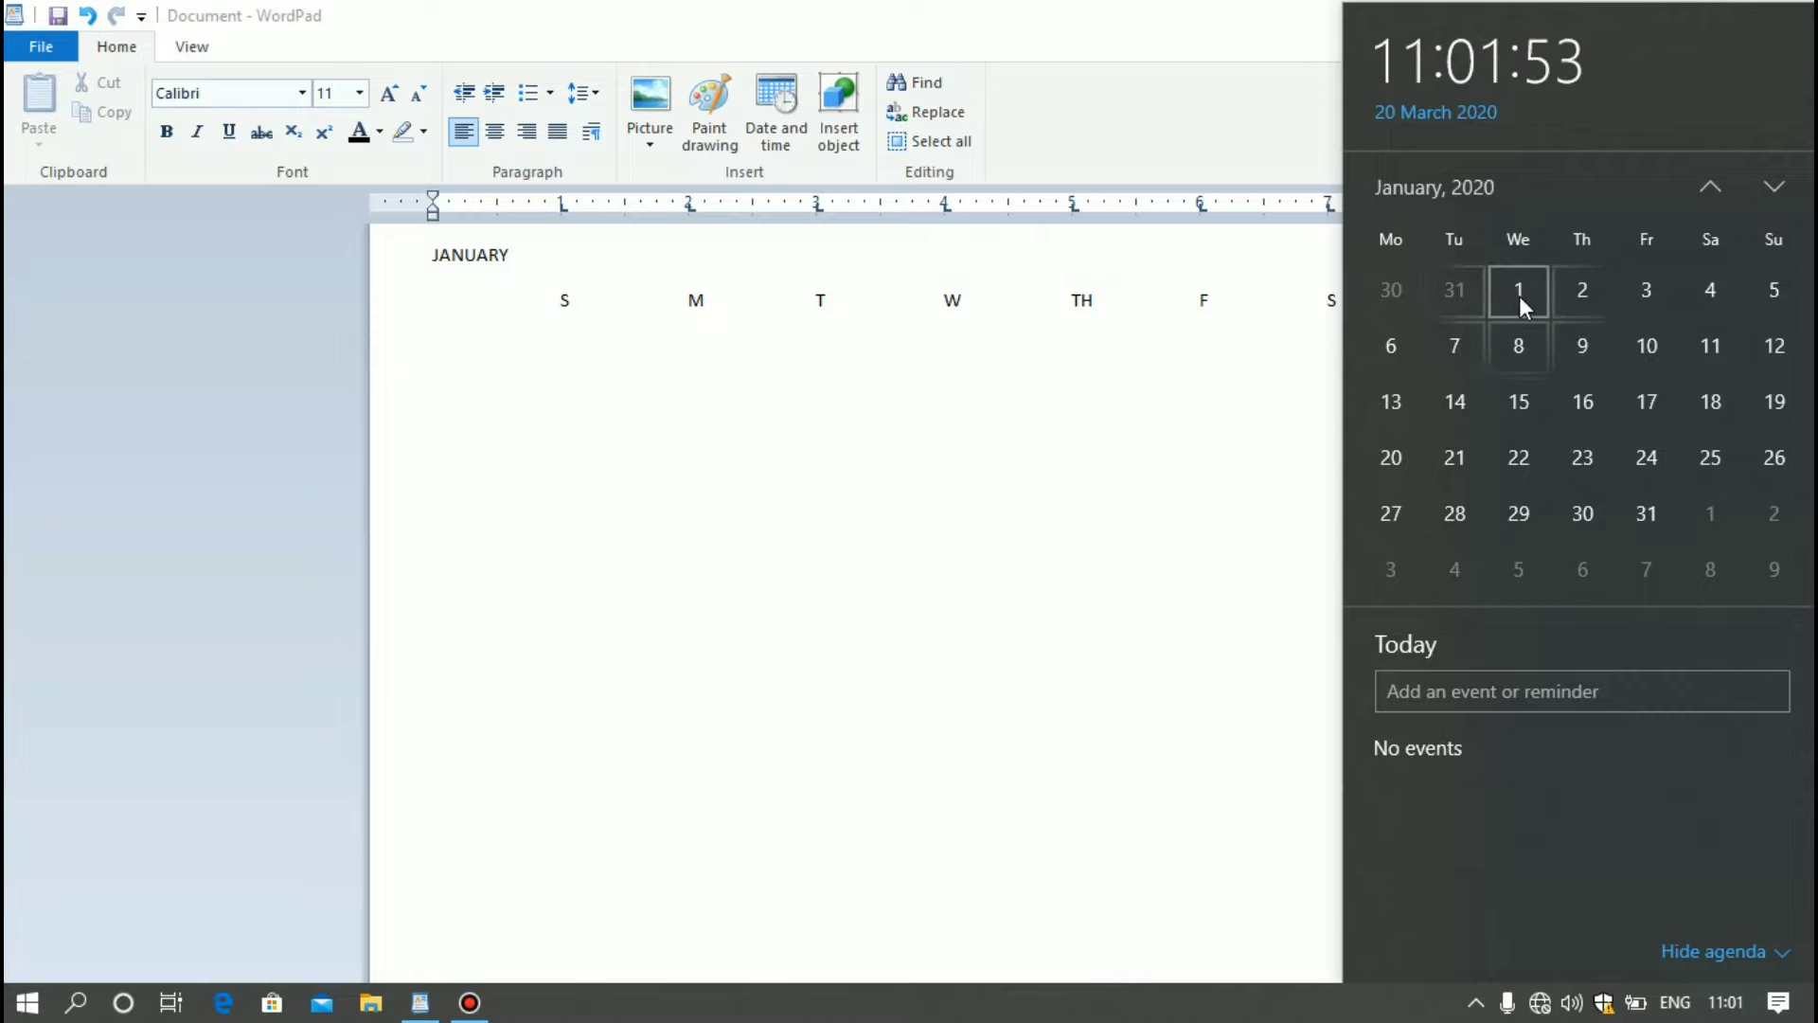
{"action": "left_click", "coordinate": [948, 375]}
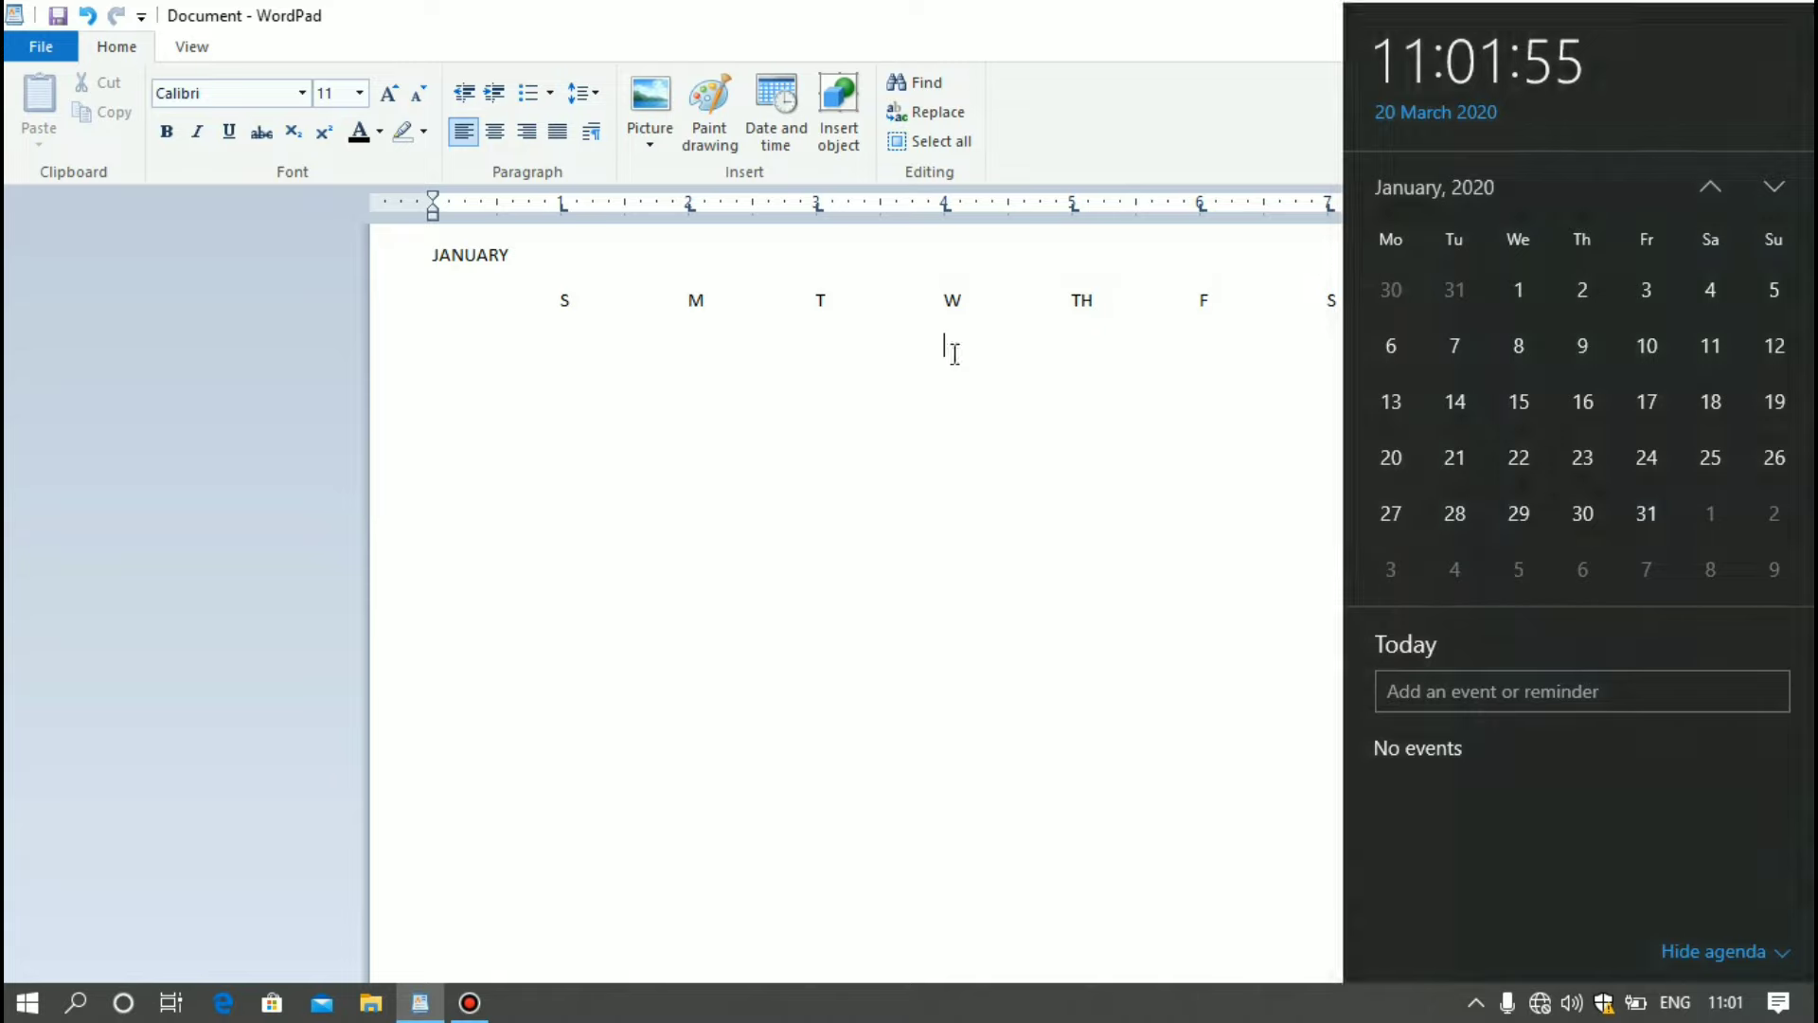
Enter January dates 1 through 18 in tab-aligned weekly rows starting under W.
{"action": "type", "text": "1\t"}
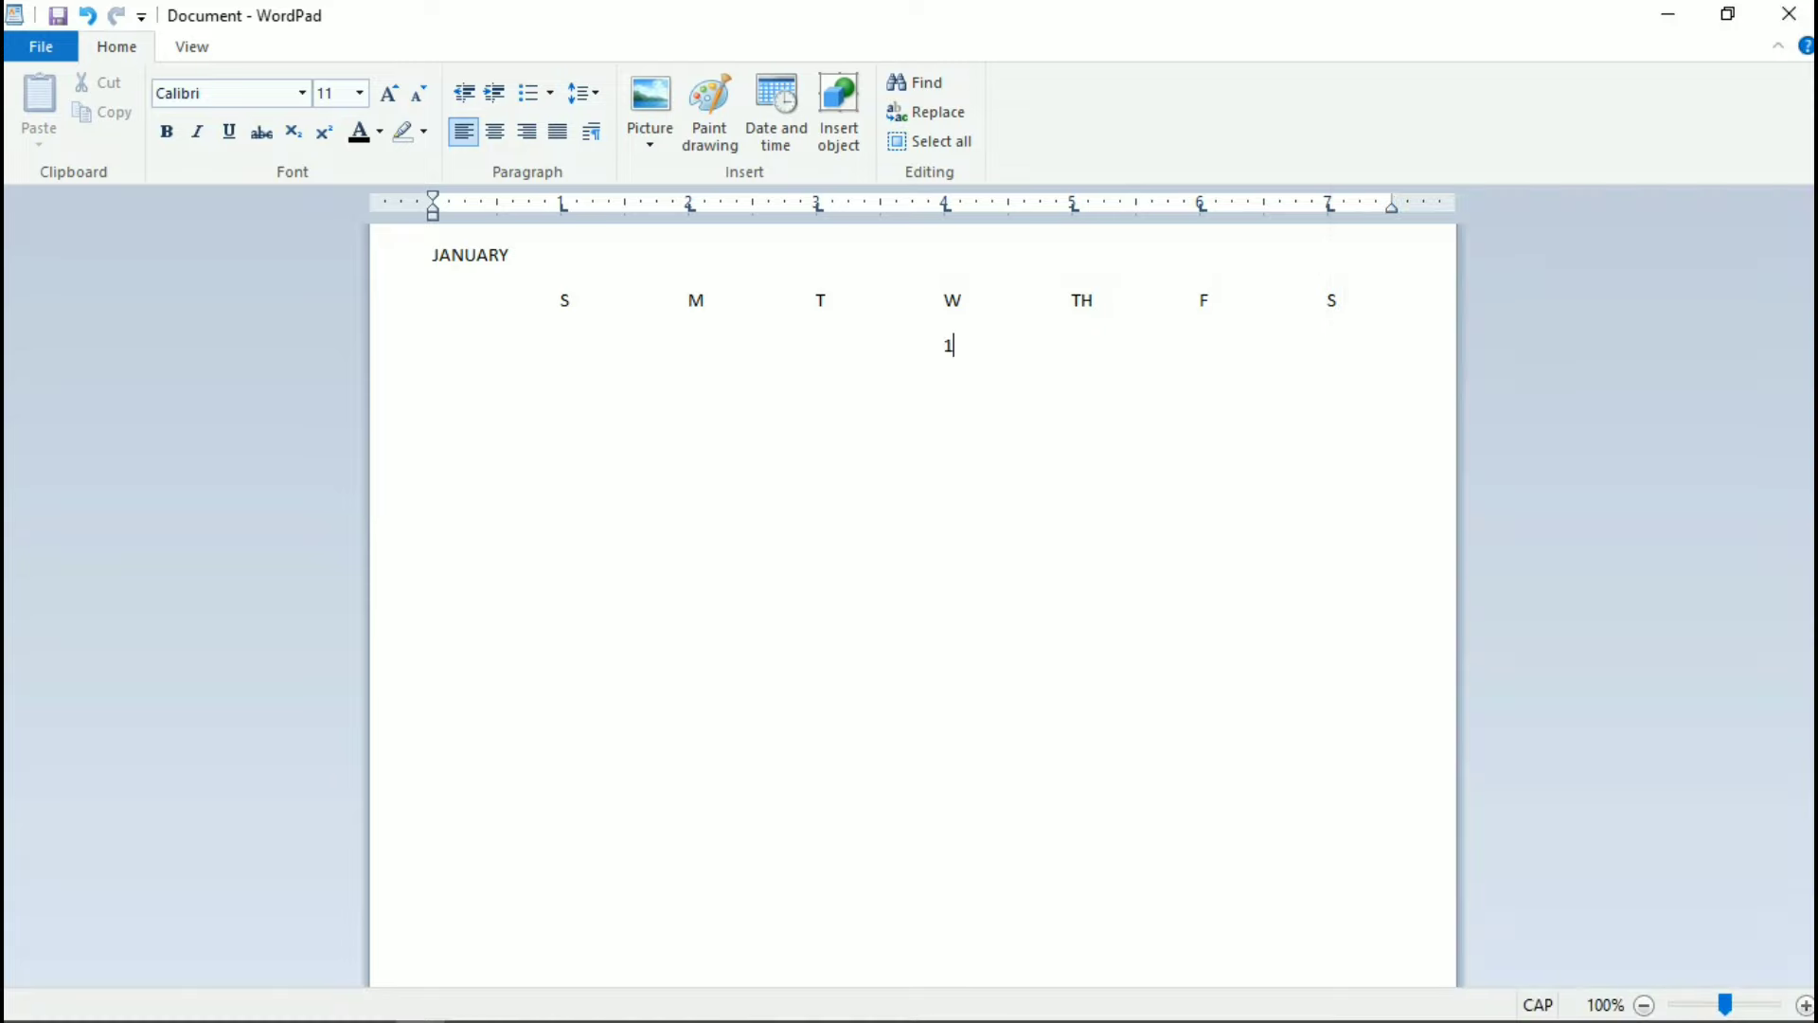
{"action": "type", "text": "2\t"}
{"action": "type", "text": "3\t"}
{"action": "type", "text": "4"}
{"action": "type", "text": "5\t"}
{"action": "type", "text": "6\t"}
{"action": "type", "text": "7\t"}
{"action": "type", "text": "8\t"}
{"action": "type", "text": "9\t"}
{"action": "type", "text": "10\t"}
{"action": "type", "text": "11"}
{"action": "key", "text": "Return"}
{"action": "type", "text": "12"}
{"action": "key", "text": "Tab"}
{"action": "type", "text": "13"}
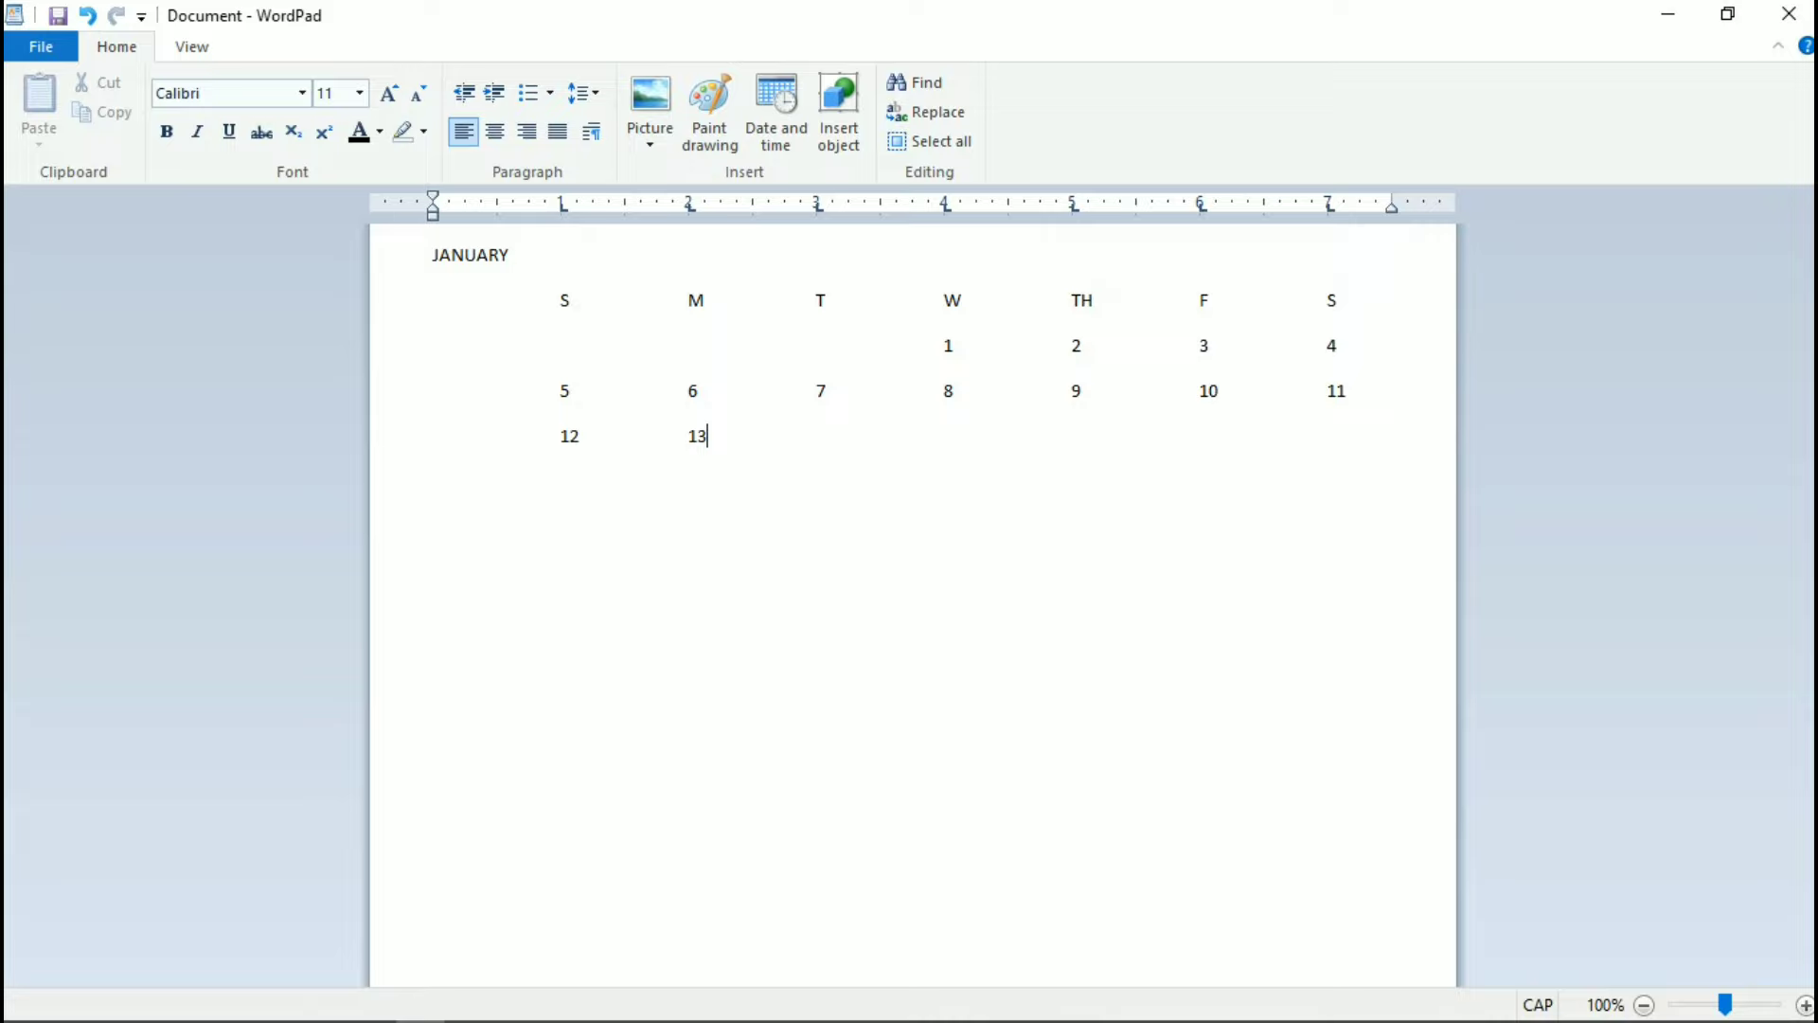
{"action": "key", "text": "Tab"}
{"action": "type", "text": "14"}
{"action": "key", "text": "Tab"}
{"action": "type", "text": "15"}
{"action": "key", "text": "Tab"}
{"action": "type", "text": "1"}
{"action": "type", "text": "6"}
{"action": "key", "text": "Tab"}
{"action": "type", "text": "17\t"}
{"action": "type", "text": "18"}
{"action": "key", "text": "Return"}
Enter the week of dates 19 through 25 on the next row.
{"action": "type", "text": "19"}
{"action": "key", "text": "Tab"}
{"action": "type", "text": "20"}
{"action": "key", "text": "Tab"}
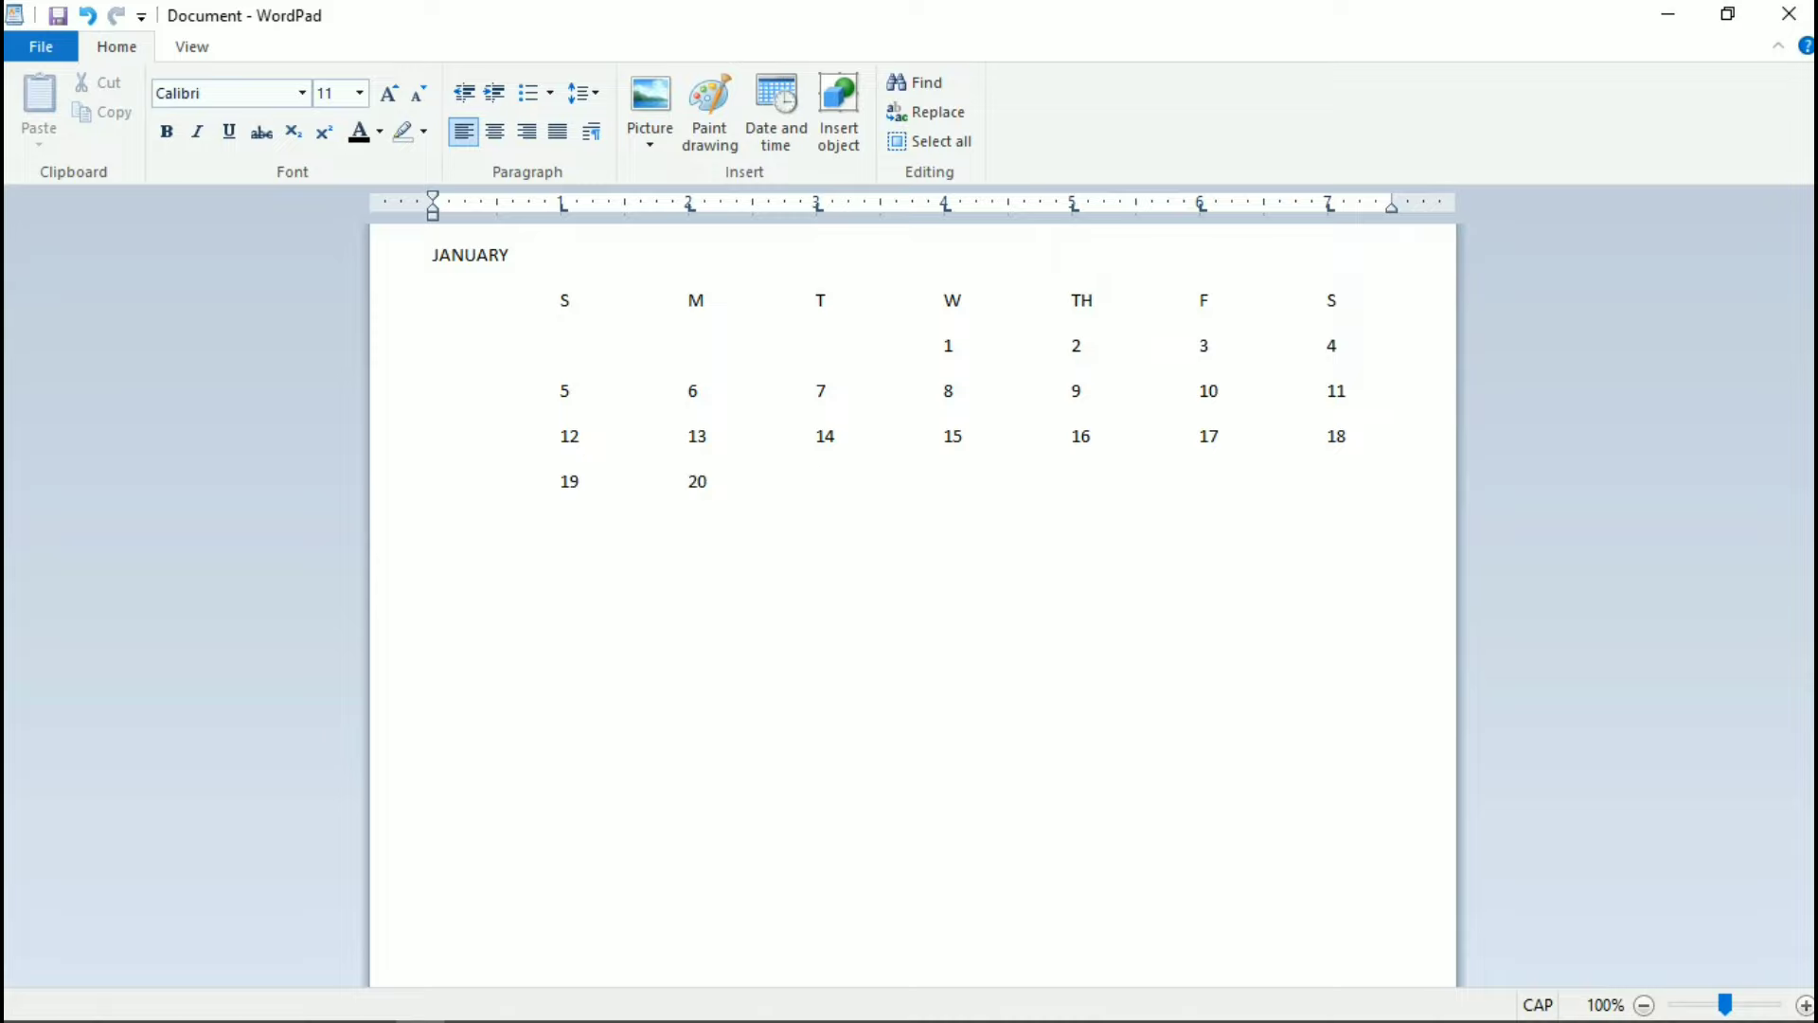
{"action": "type", "text": "21\t"}
{"action": "type", "text": "22\t"}
{"action": "type", "text": "23\t24"}
{"action": "key", "text": "Tab"}
{"action": "type", "text": "25"}
{"action": "key", "text": "Return"}
Enter the last row of dates 26 through 31, ending with 31 under F.
{"action": "type", "text": "2"}
{"action": "type", "text": "6"}
{"action": "key", "text": "Tab"}
{"action": "type", "text": "27"}
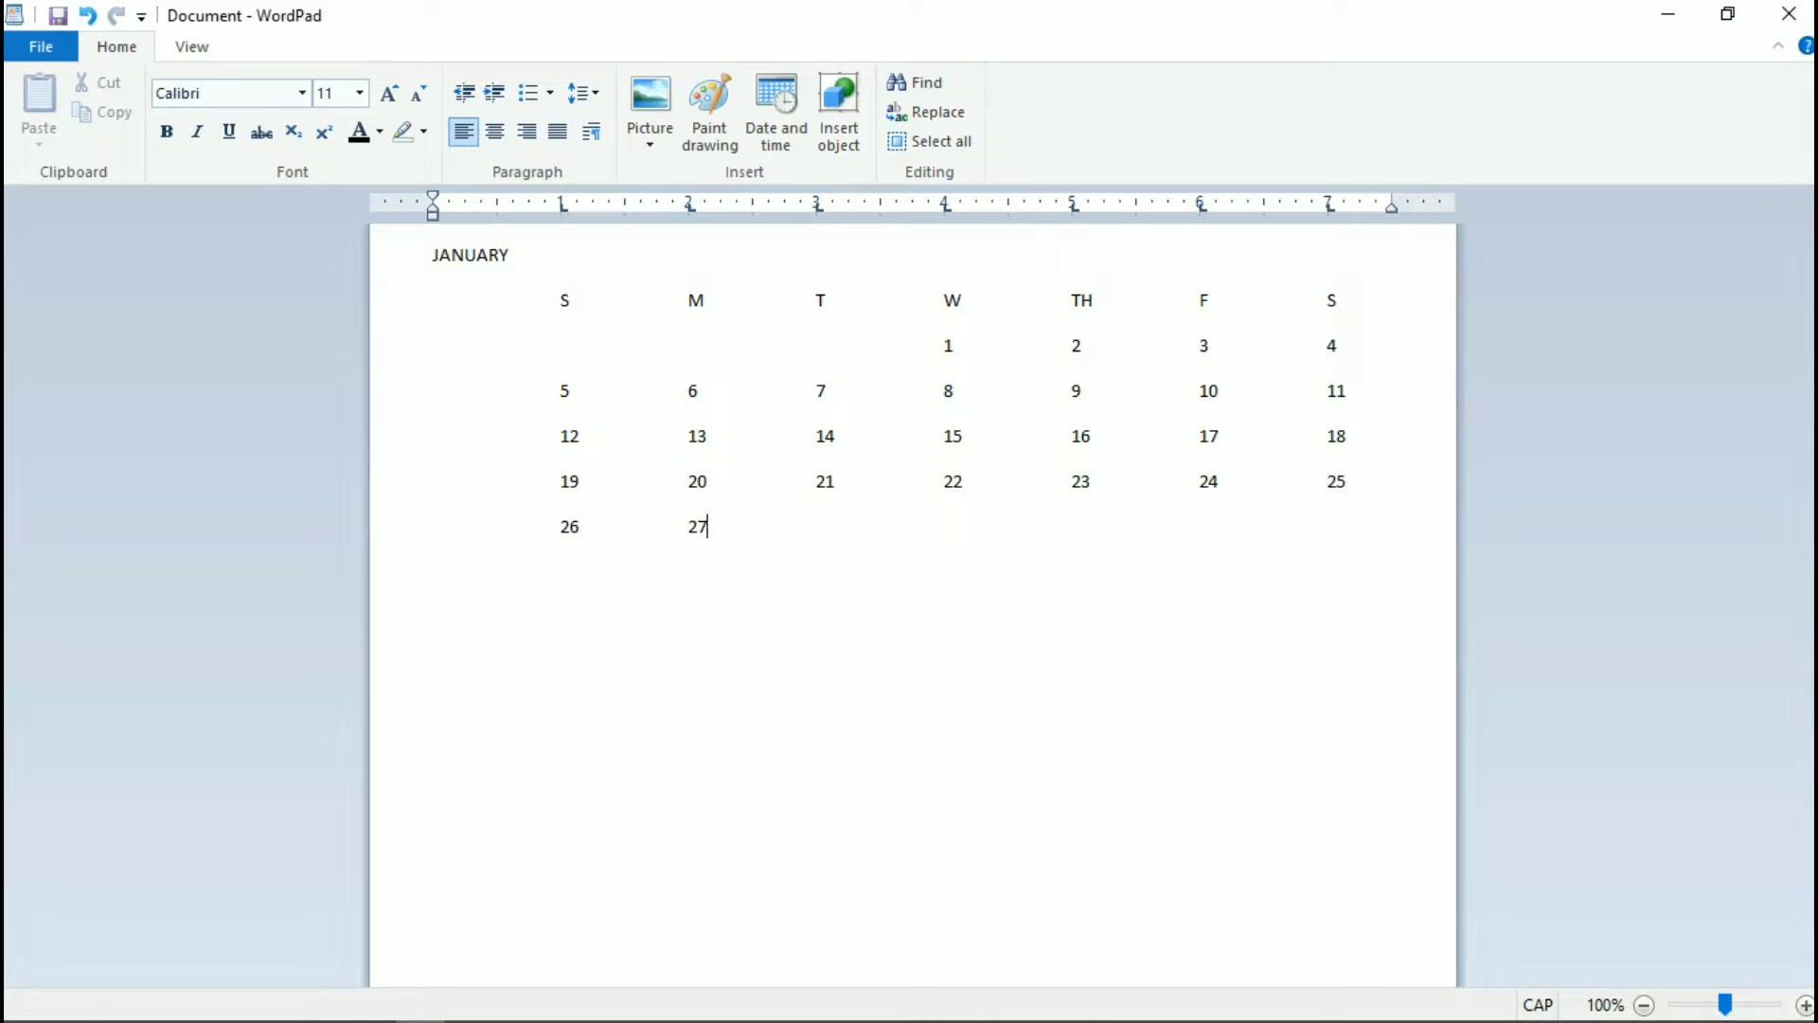
{"action": "key", "text": "Tab"}
{"action": "type", "text": "28"}
{"action": "key", "text": "Tab"}
{"action": "type", "text": "29"}
{"action": "key", "text": "Tab"}
{"action": "type", "text": "30"}
{"action": "key", "text": "Tab"}
{"action": "type", "text": "31"}
{"action": "key", "text": "Return"}
Set the whole January calendar text to font size 26.
{"action": "left_click", "coordinate": [420, 272]}
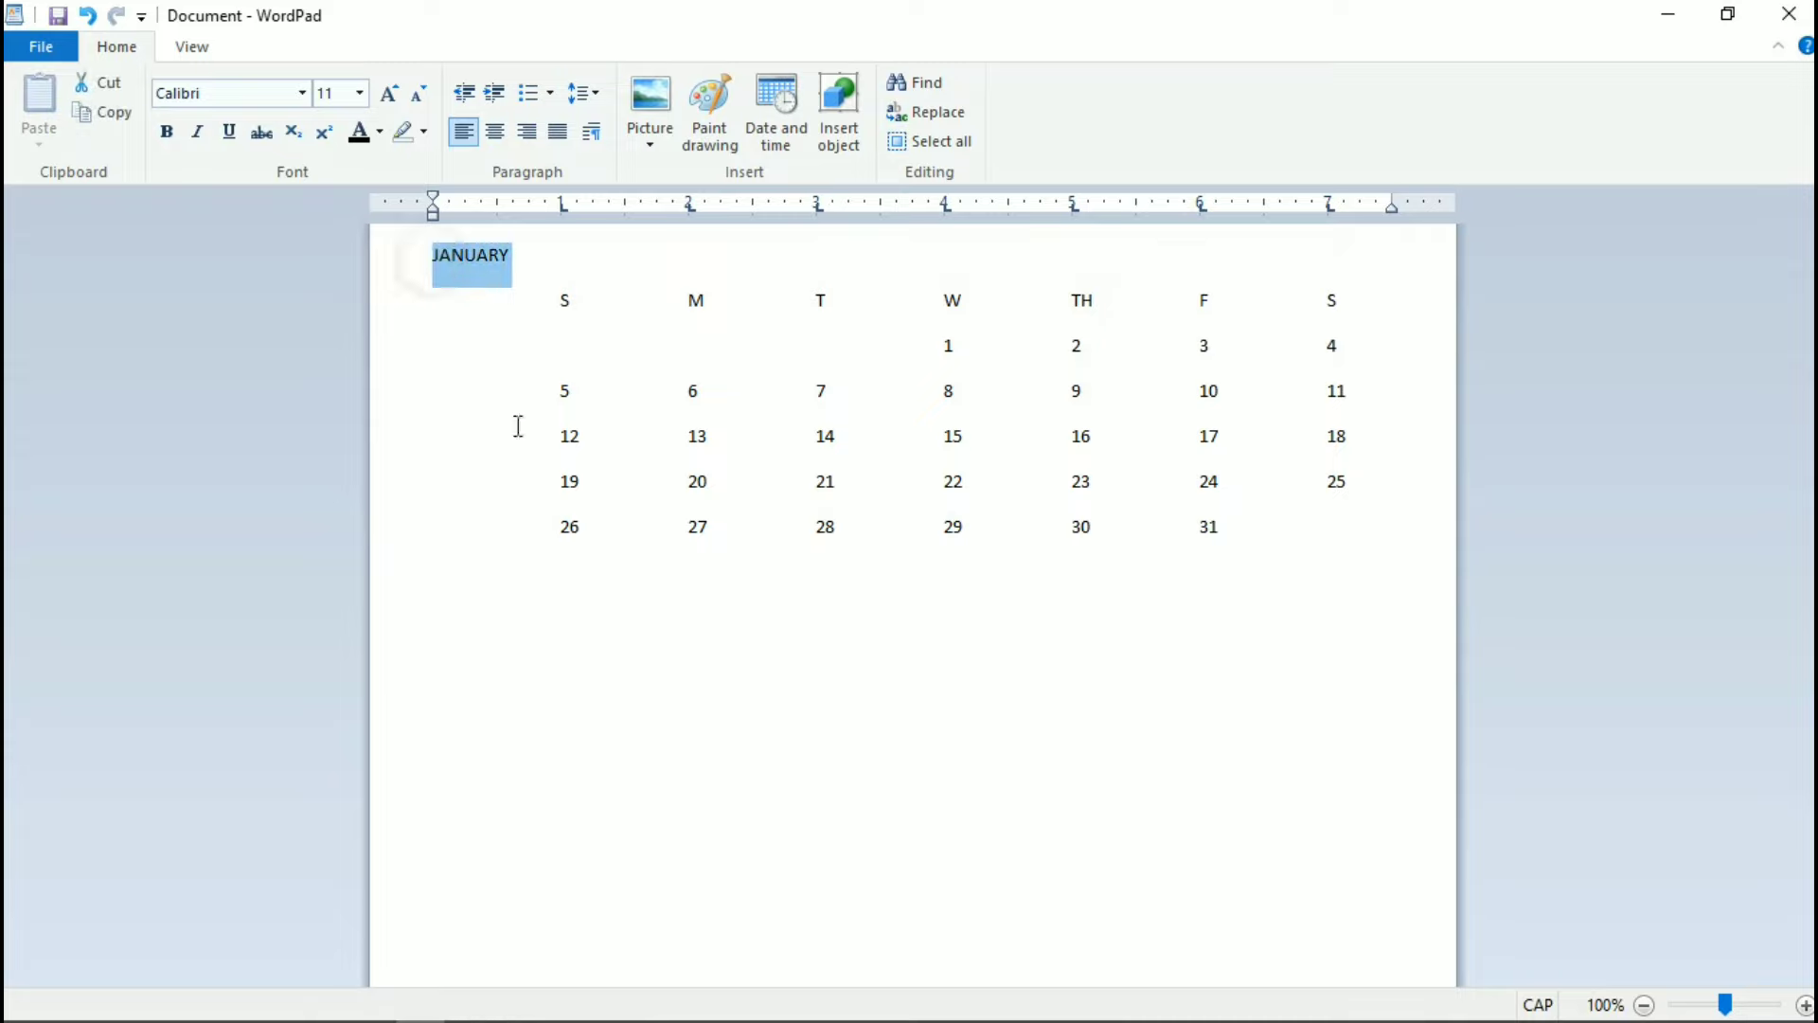
{"action": "left_click_drag", "start_coordinate": [1265, 536], "coordinate": [393, 262]}
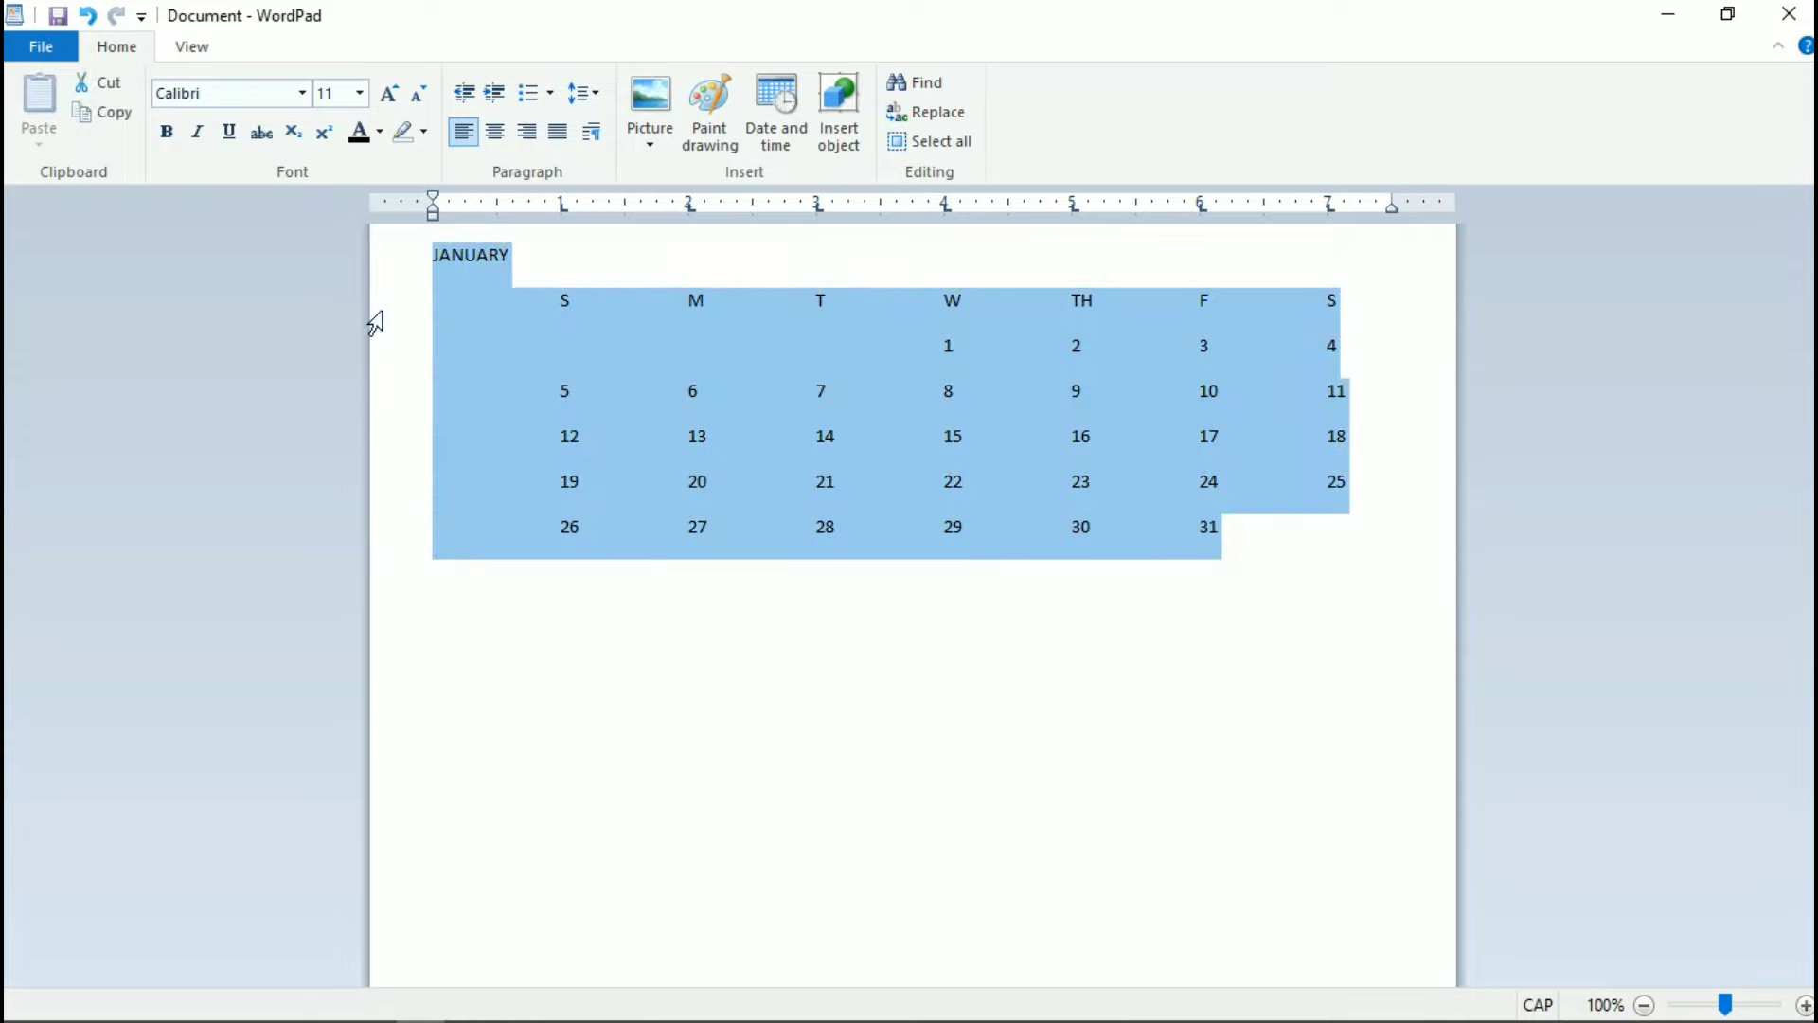
{"action": "left_click", "coordinate": [388, 93]}
{"action": "left_click", "coordinate": [359, 92]}
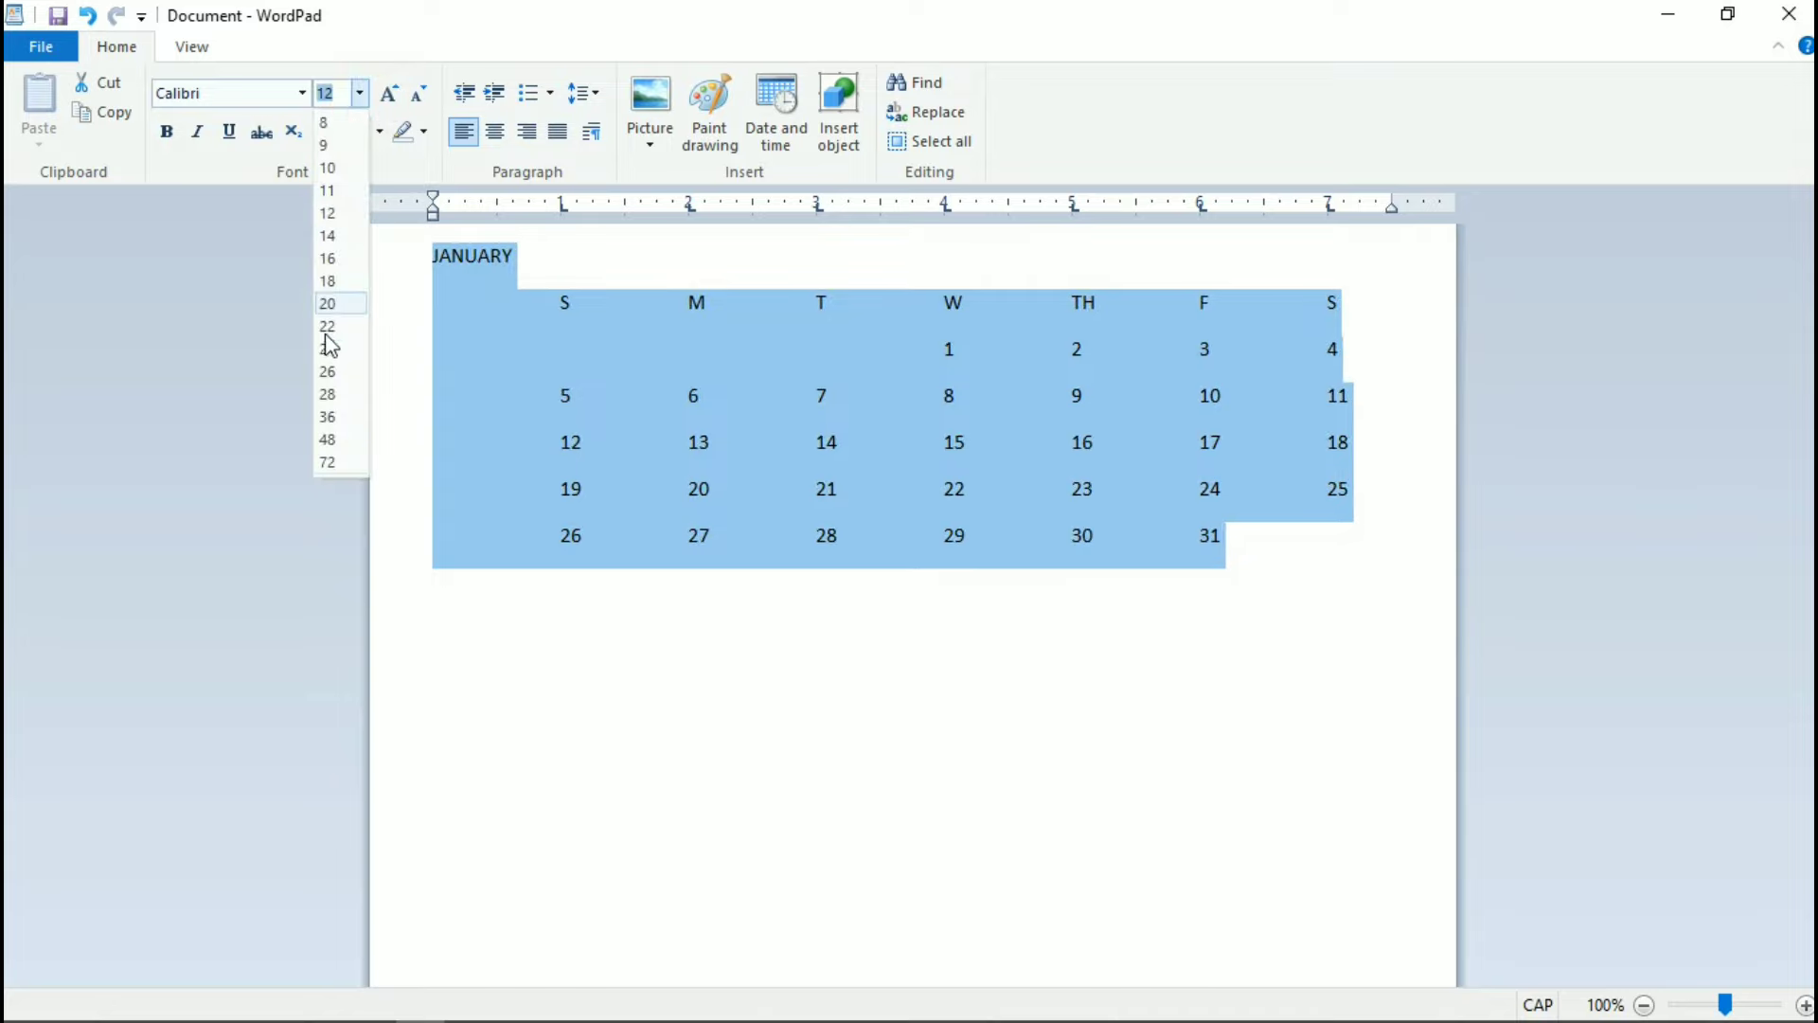
{"action": "left_click", "coordinate": [331, 372]}
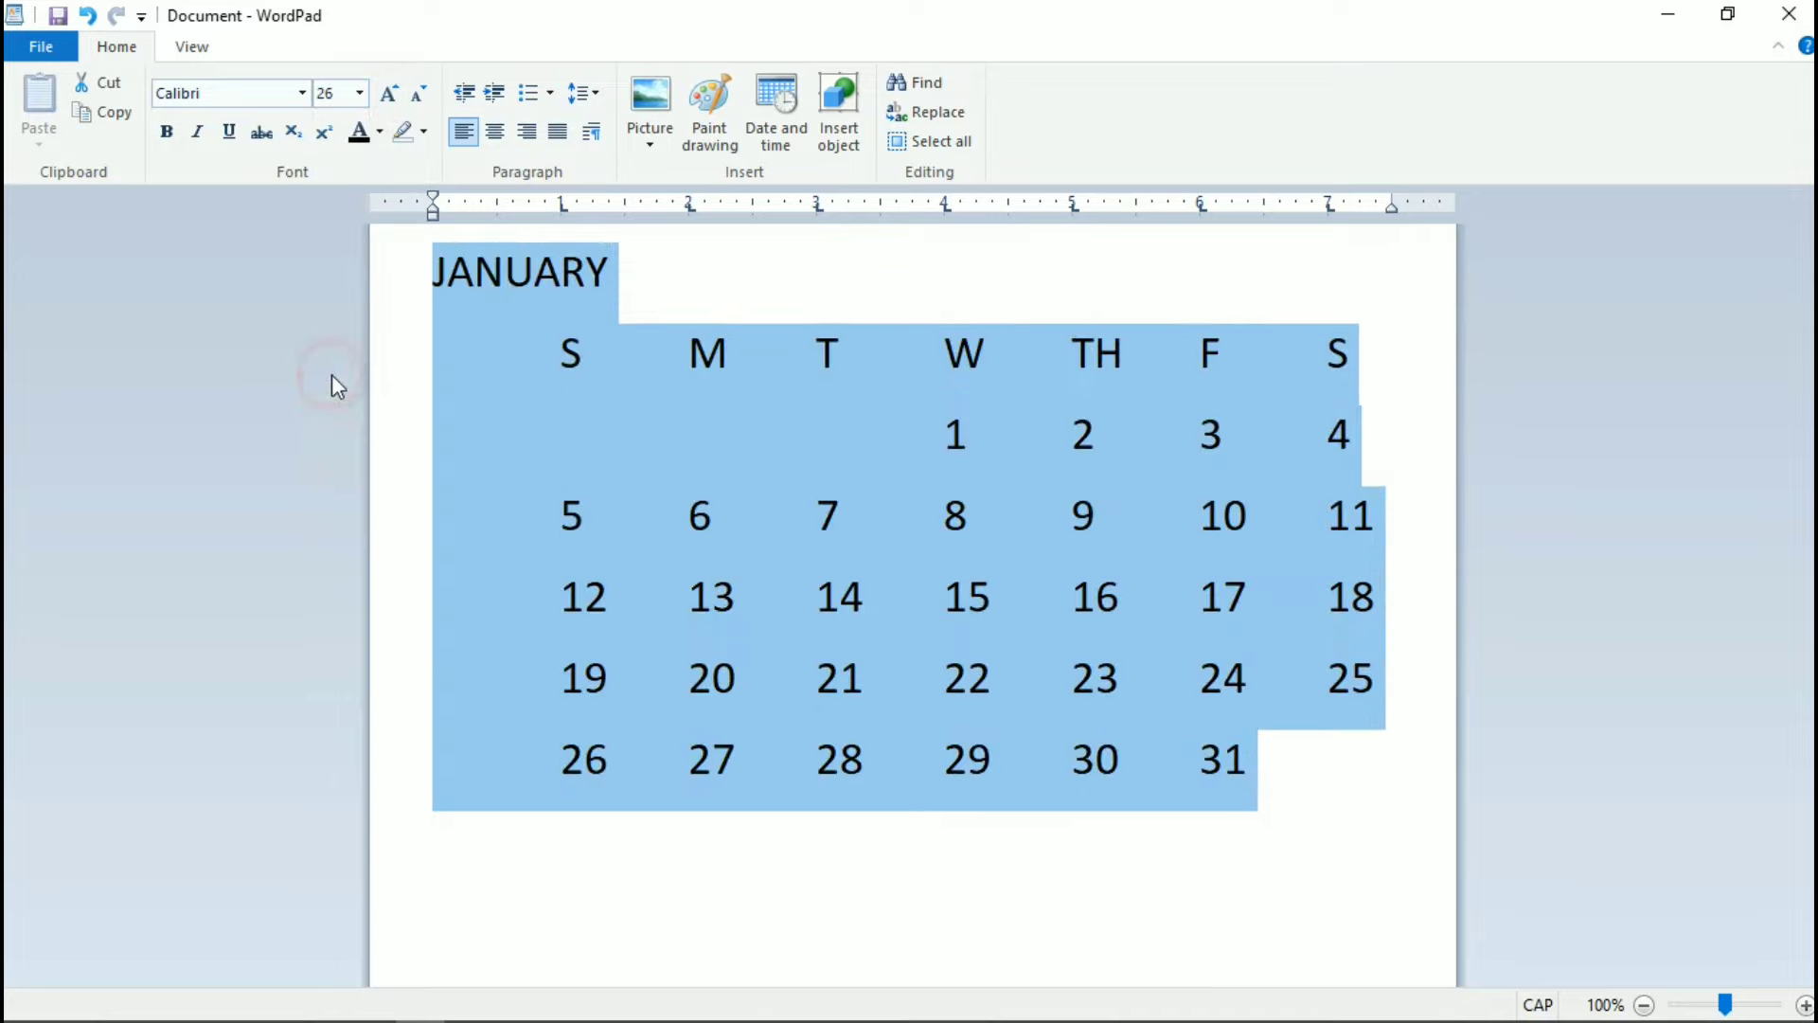
{"action": "left_click", "coordinate": [999, 549]}
Center the JANUARY heading above the weekday columns.
{"action": "left_click", "coordinate": [405, 289]}
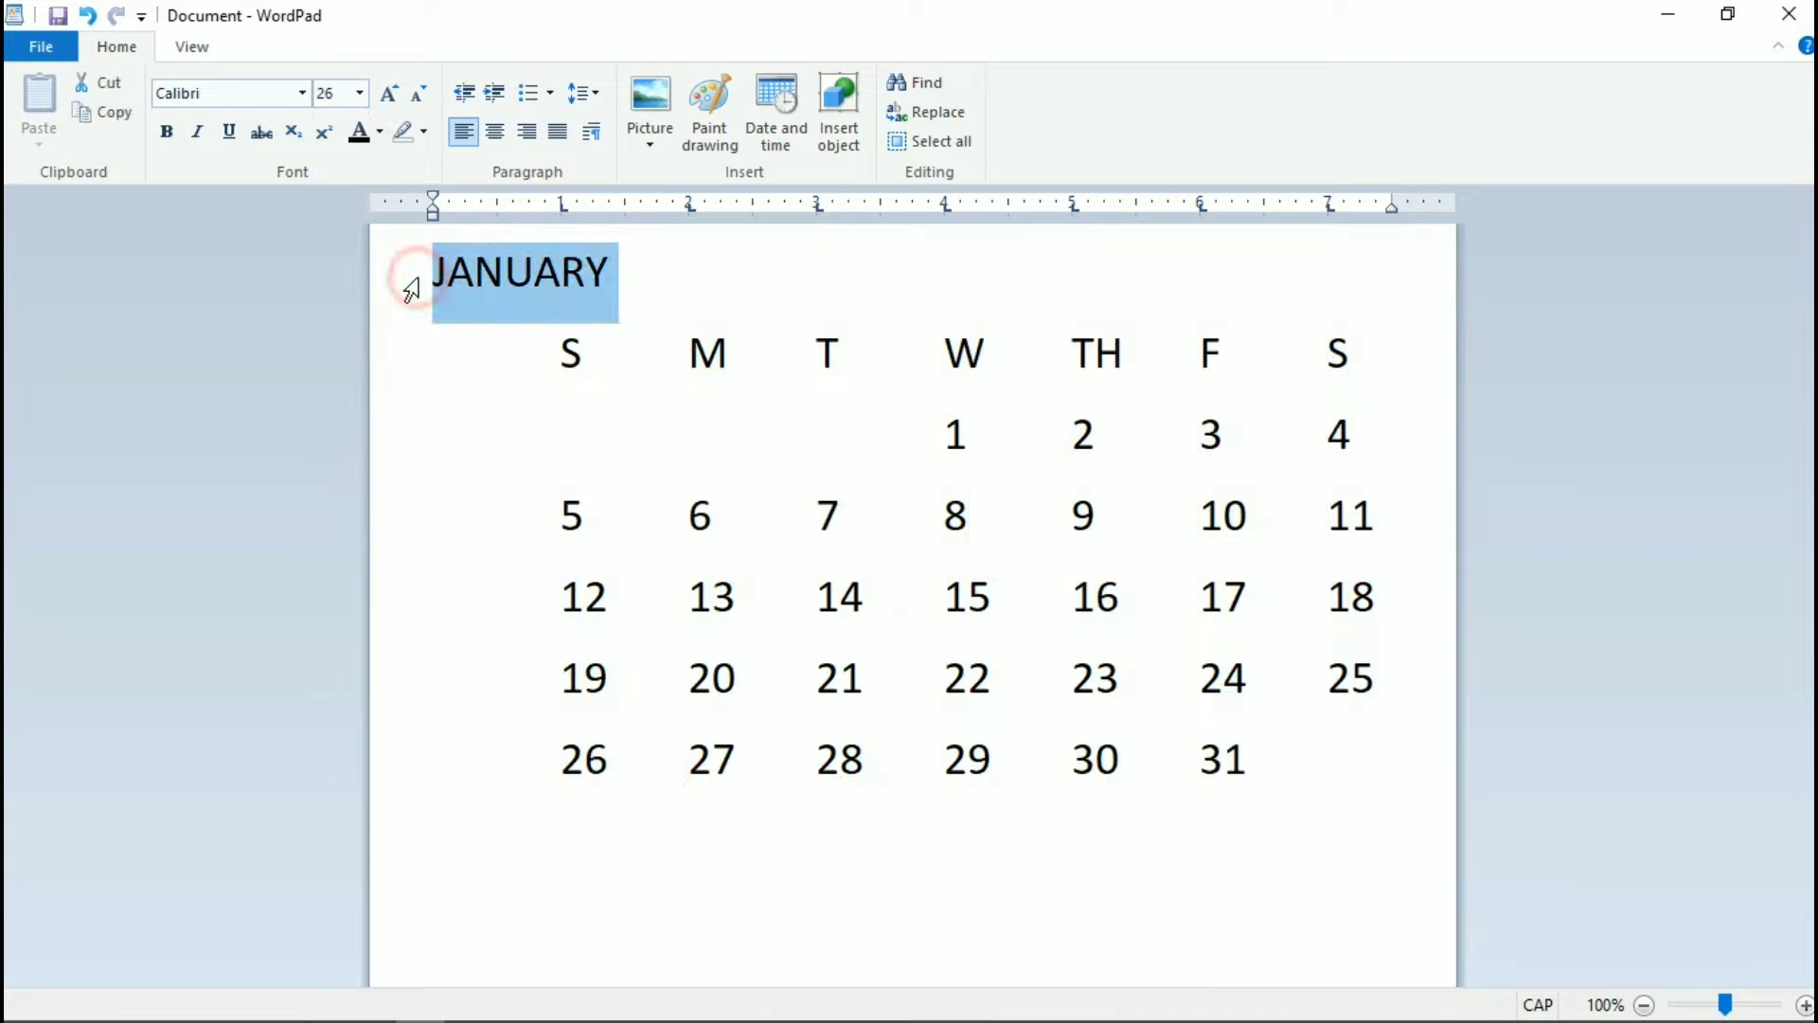
{"action": "left_click", "coordinate": [495, 131]}
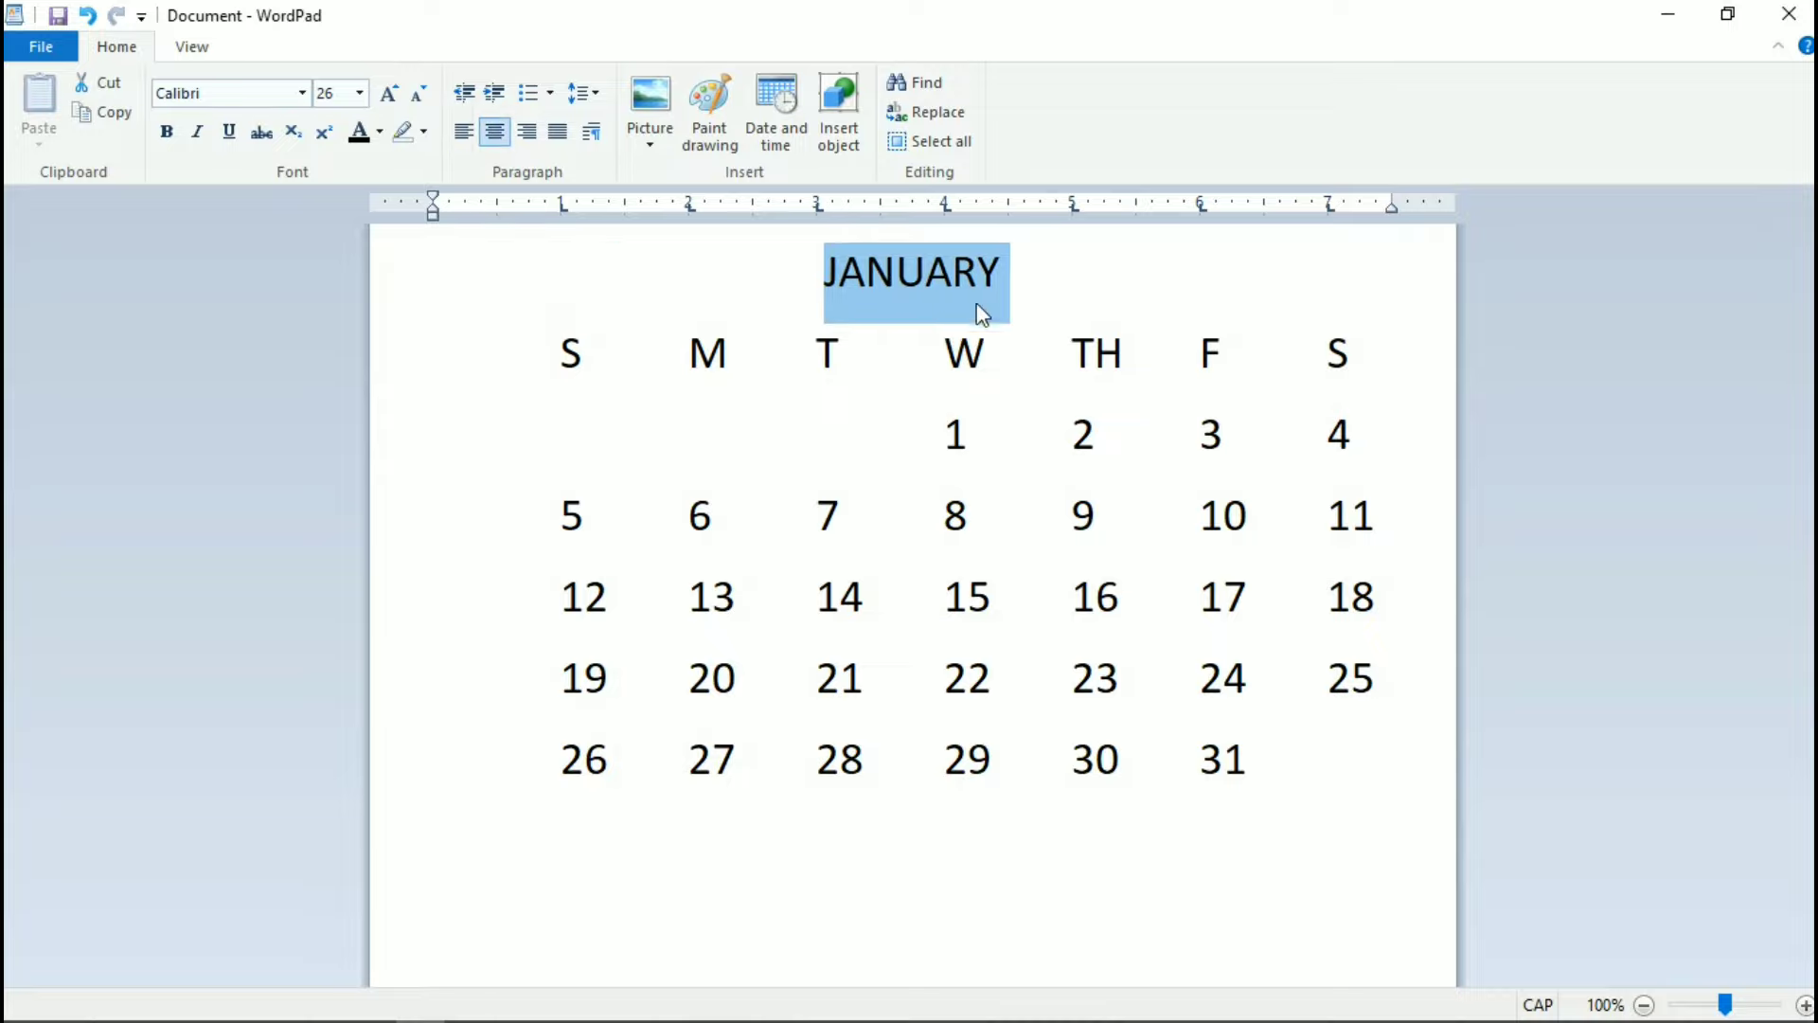
{"action": "left_click", "coordinate": [927, 286]}
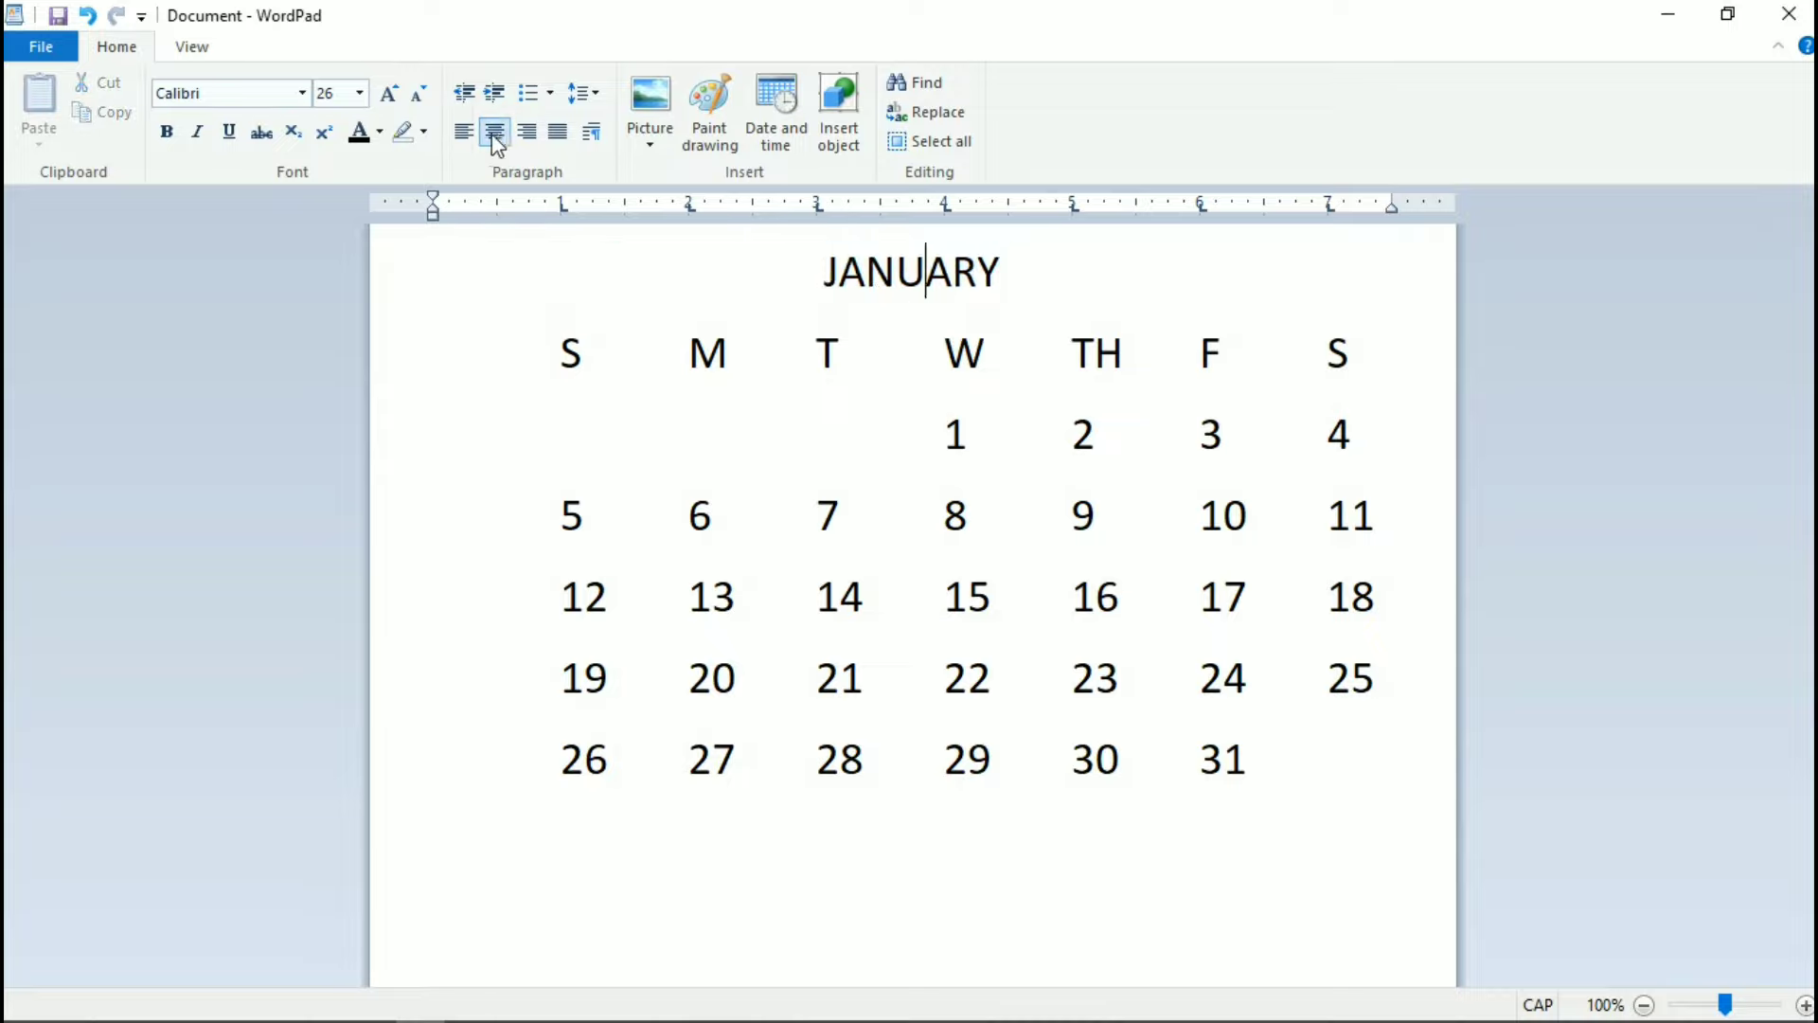
Change the JANUARY title font to Futura Md BT.
{"action": "double_click", "coordinate": [818, 278]}
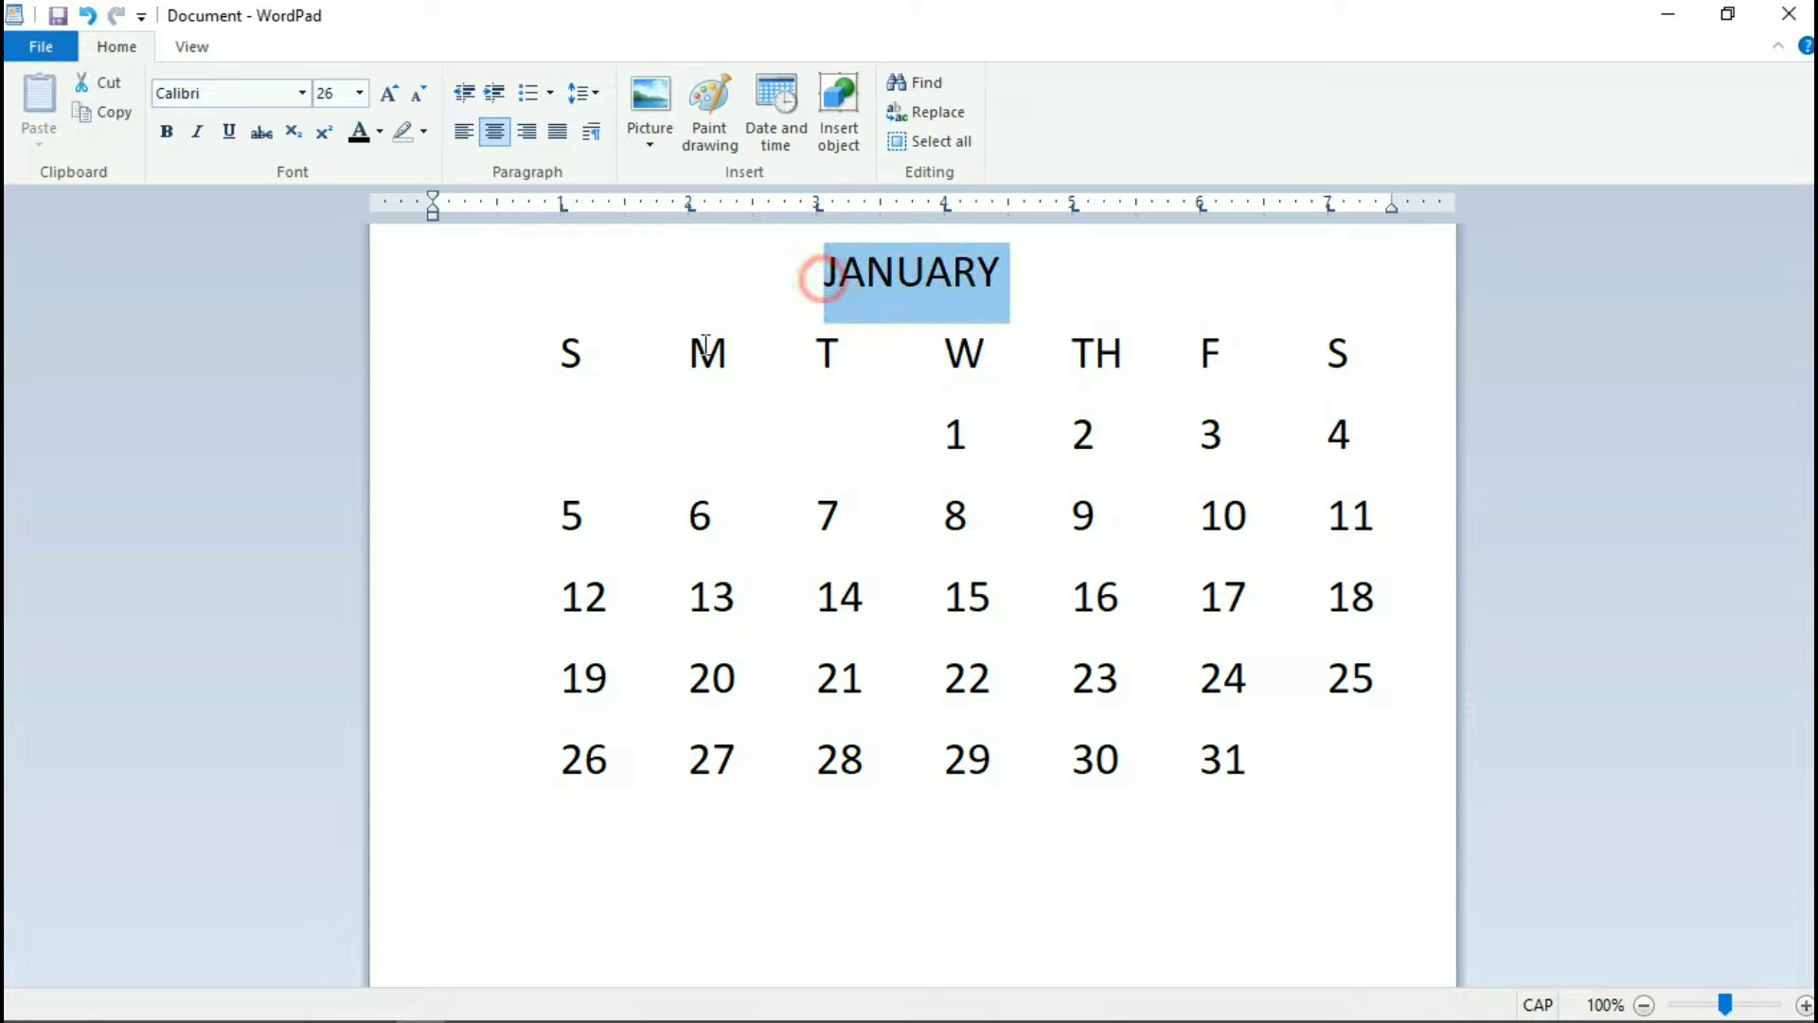
{"action": "left_click", "coordinate": [302, 92]}
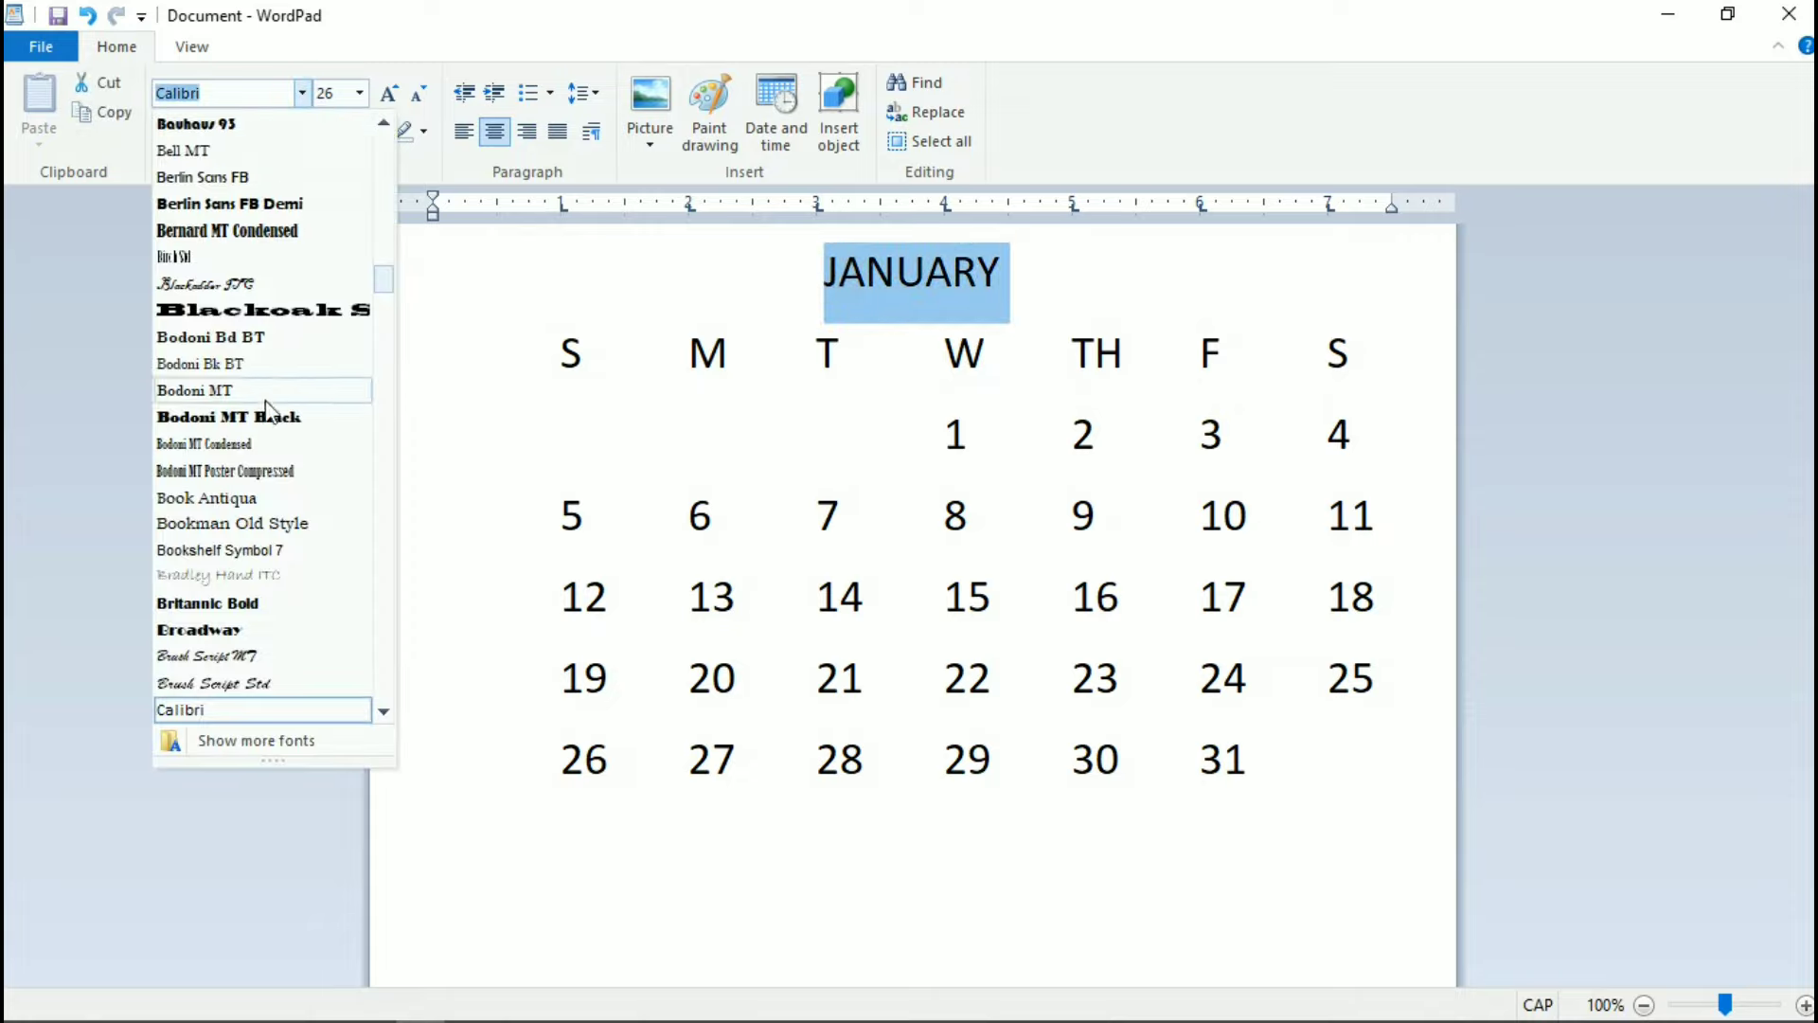
{"action": "scroll", "coordinate": [268, 416], "scroll_direction": "down", "scroll_amount": 6}
{"action": "scroll", "coordinate": [268, 417], "scroll_direction": "down", "scroll_amount": 6}
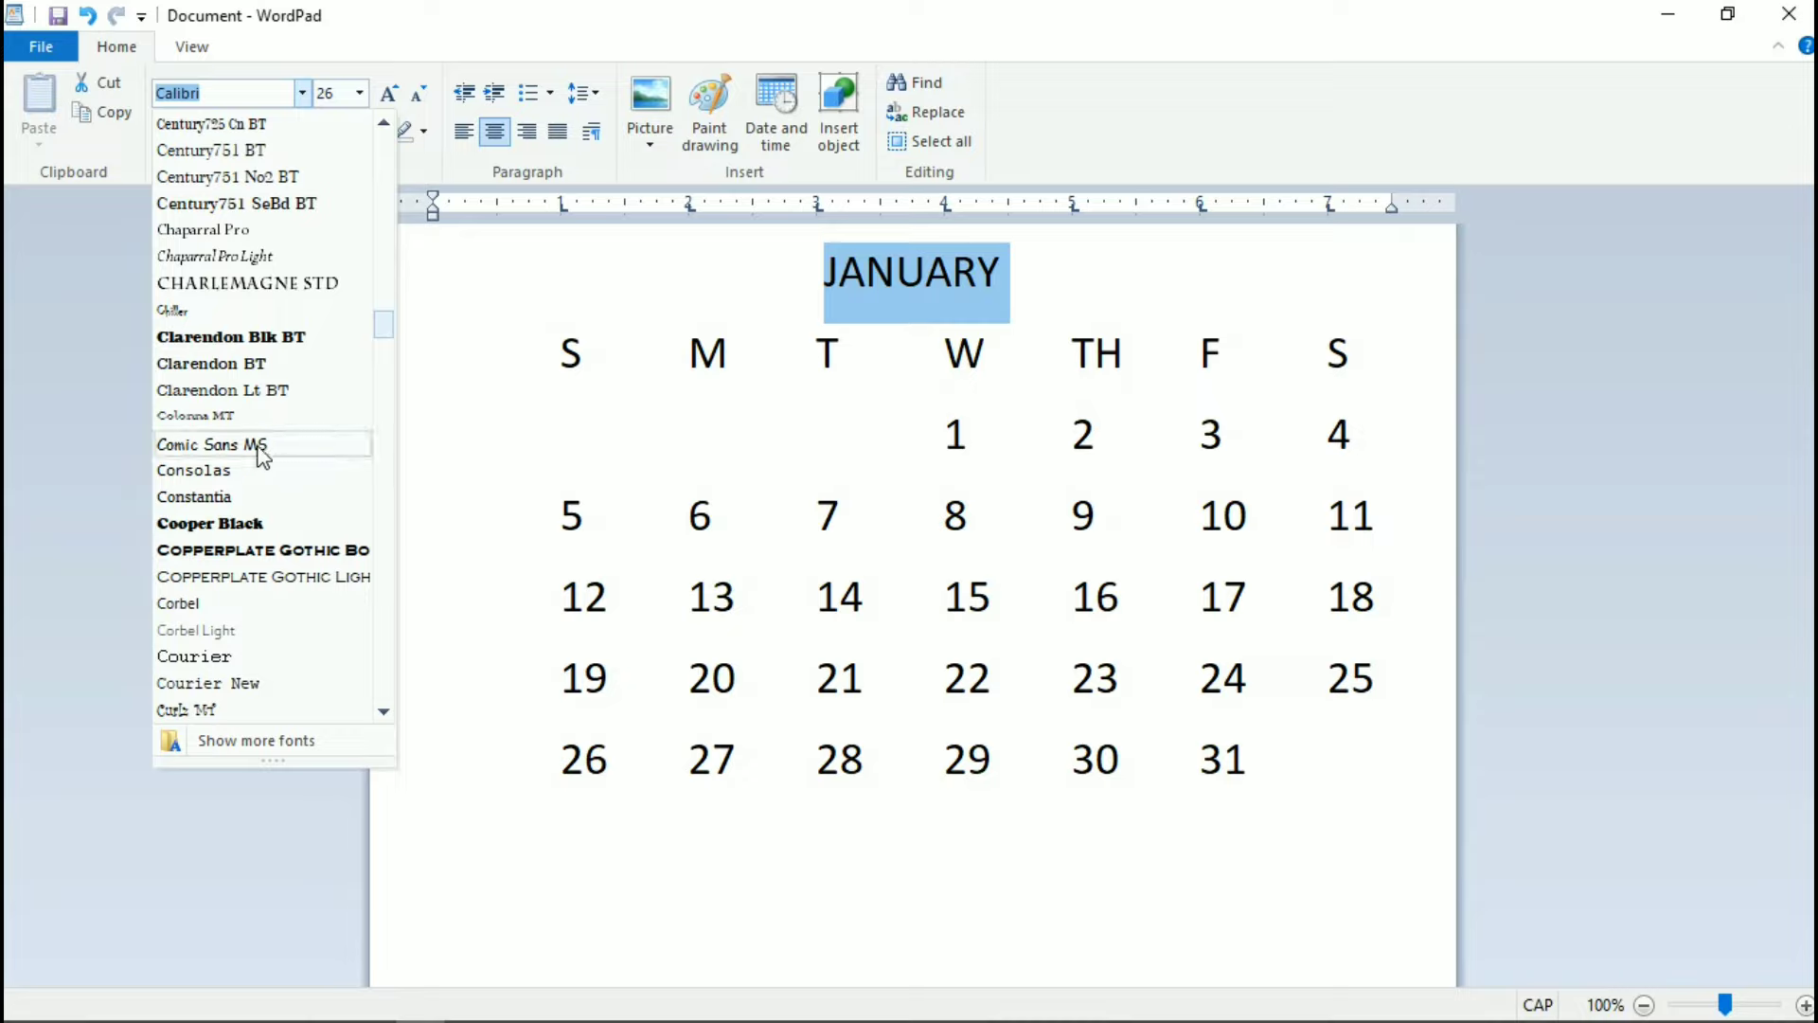
{"action": "scroll", "coordinate": [261, 446], "scroll_direction": "down", "scroll_amount": 4}
{"action": "scroll", "coordinate": [260, 458], "scroll_direction": "down", "scroll_amount": 1}
{"action": "scroll", "coordinate": [237, 416], "scroll_direction": "down", "scroll_amount": 4}
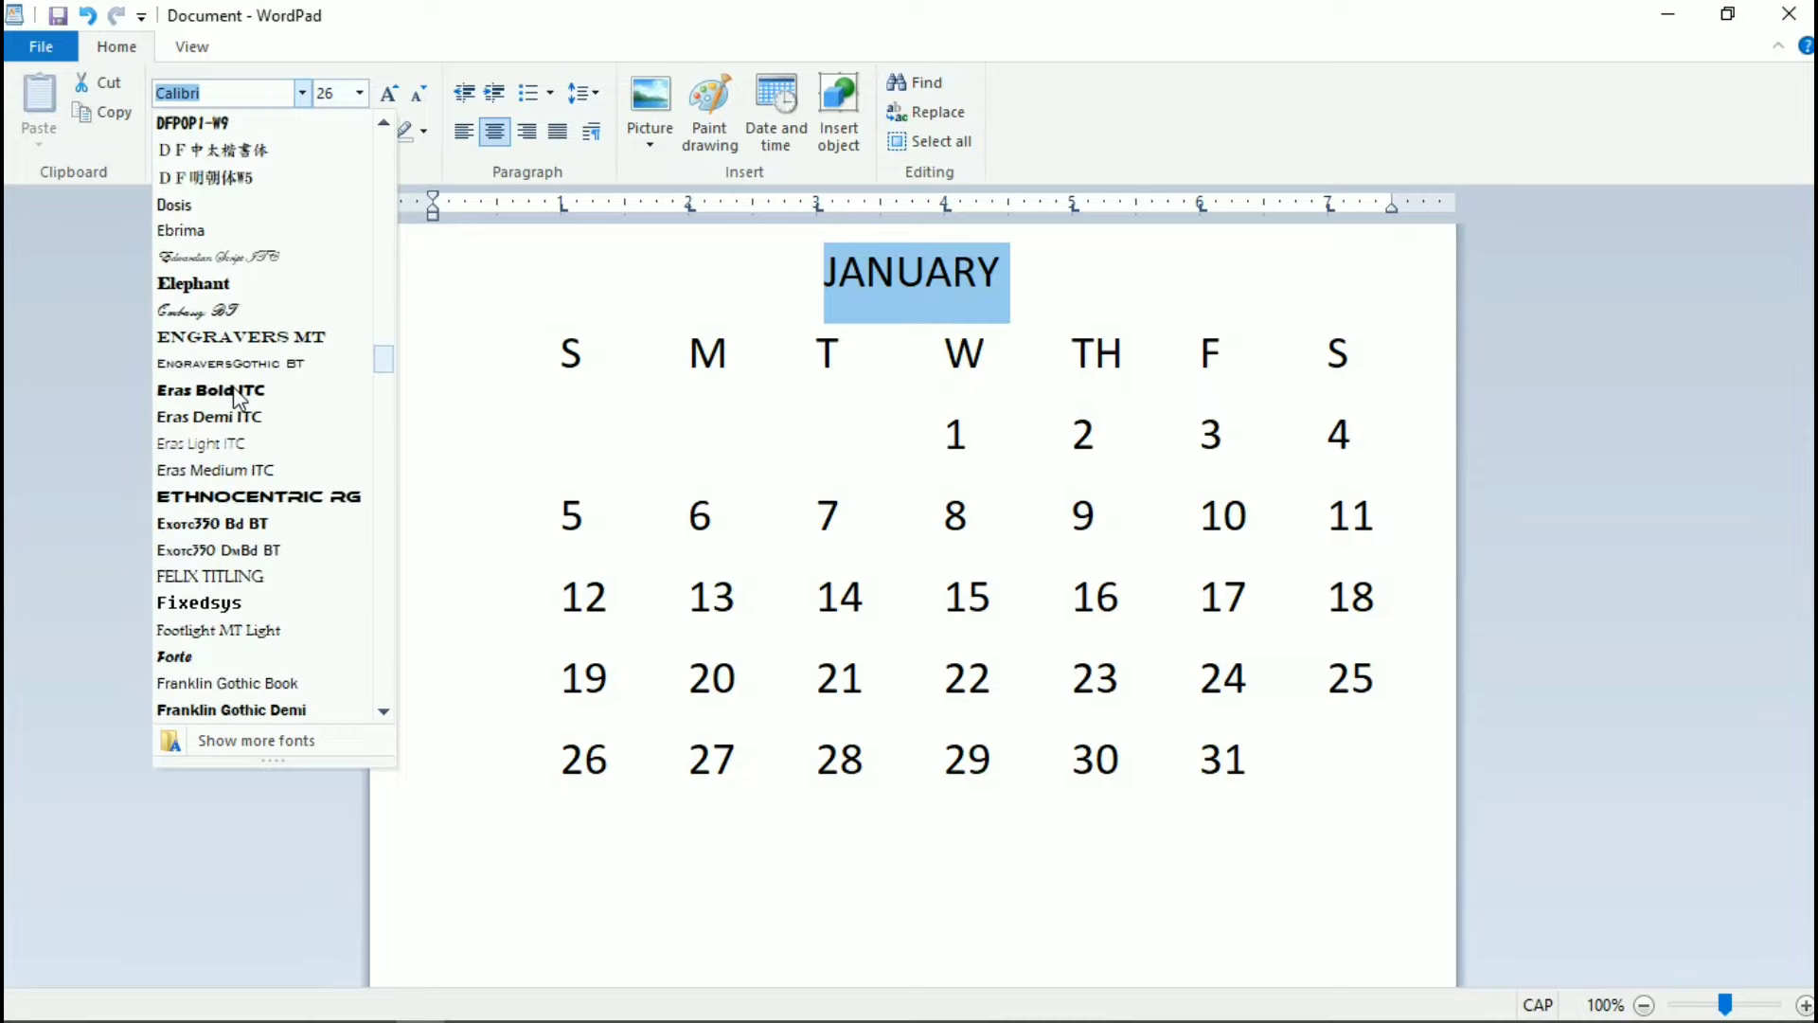
{"action": "scroll", "coordinate": [233, 386], "scroll_direction": "down", "scroll_amount": 2}
{"action": "scroll", "coordinate": [232, 386], "scroll_direction": "down", "scroll_amount": 2}
{"action": "scroll", "coordinate": [235, 393], "scroll_direction": "down", "scroll_amount": 2}
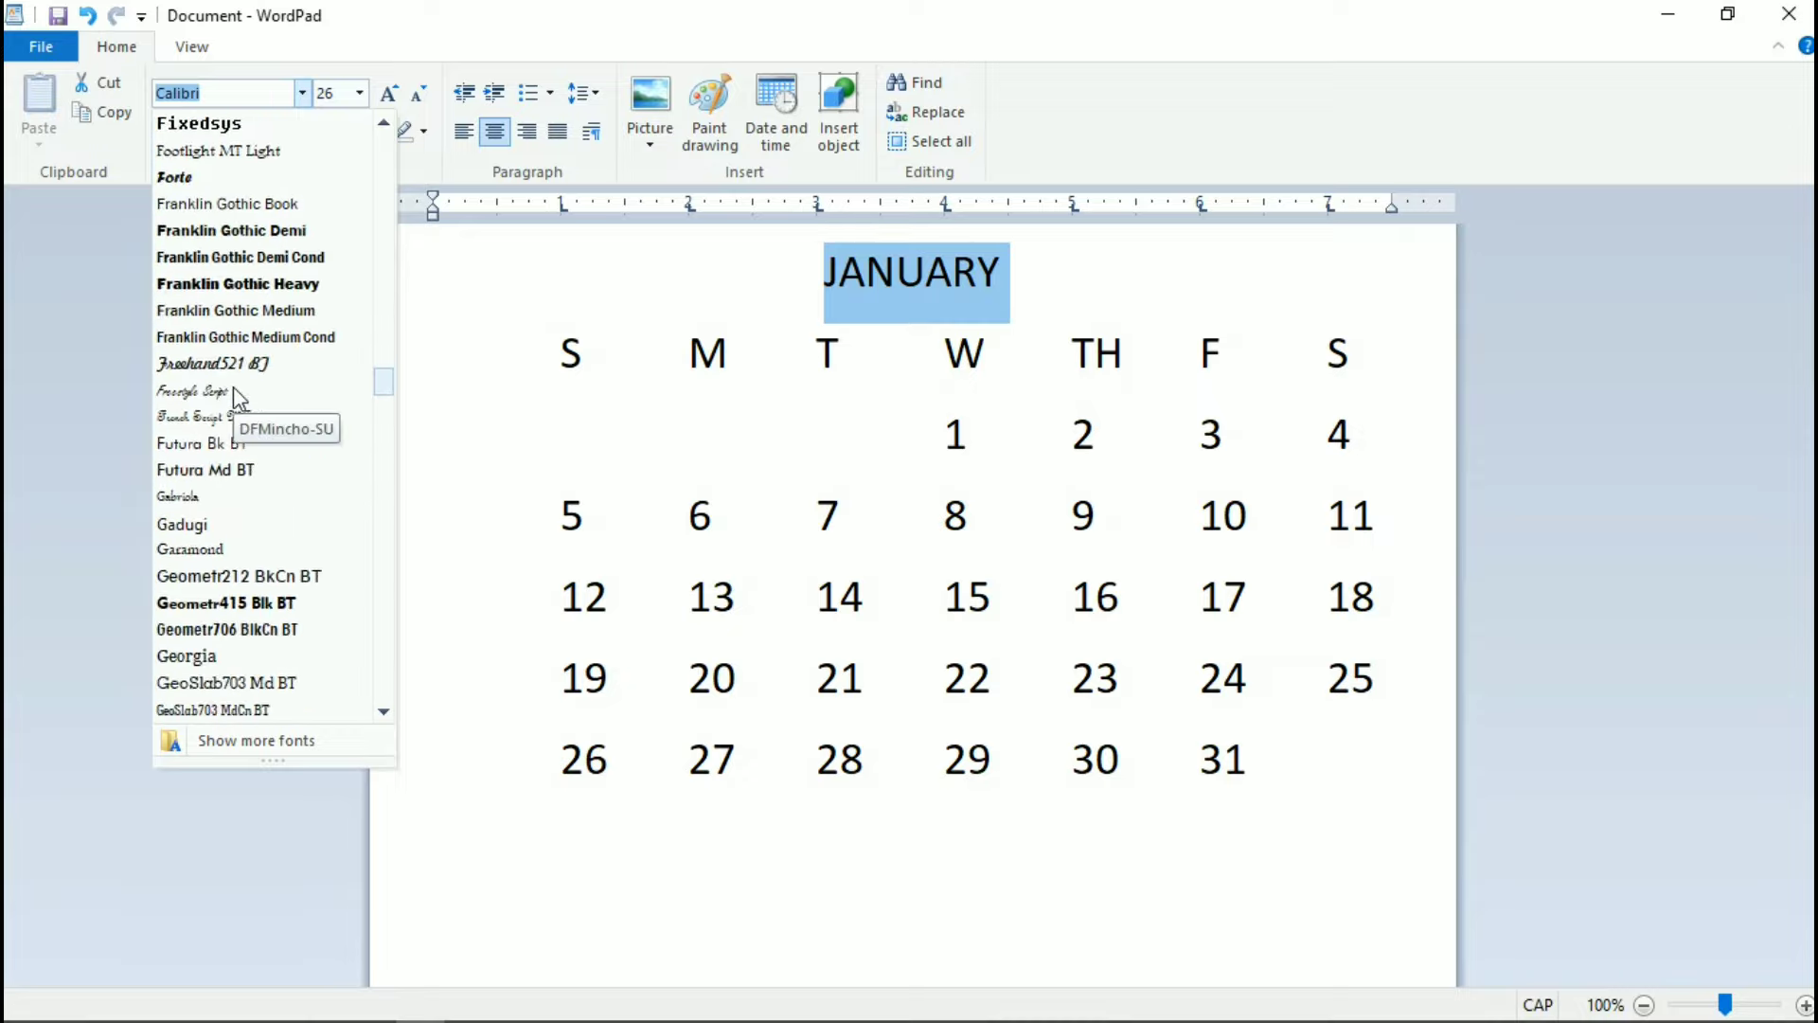
{"action": "left_click", "coordinate": [245, 371]}
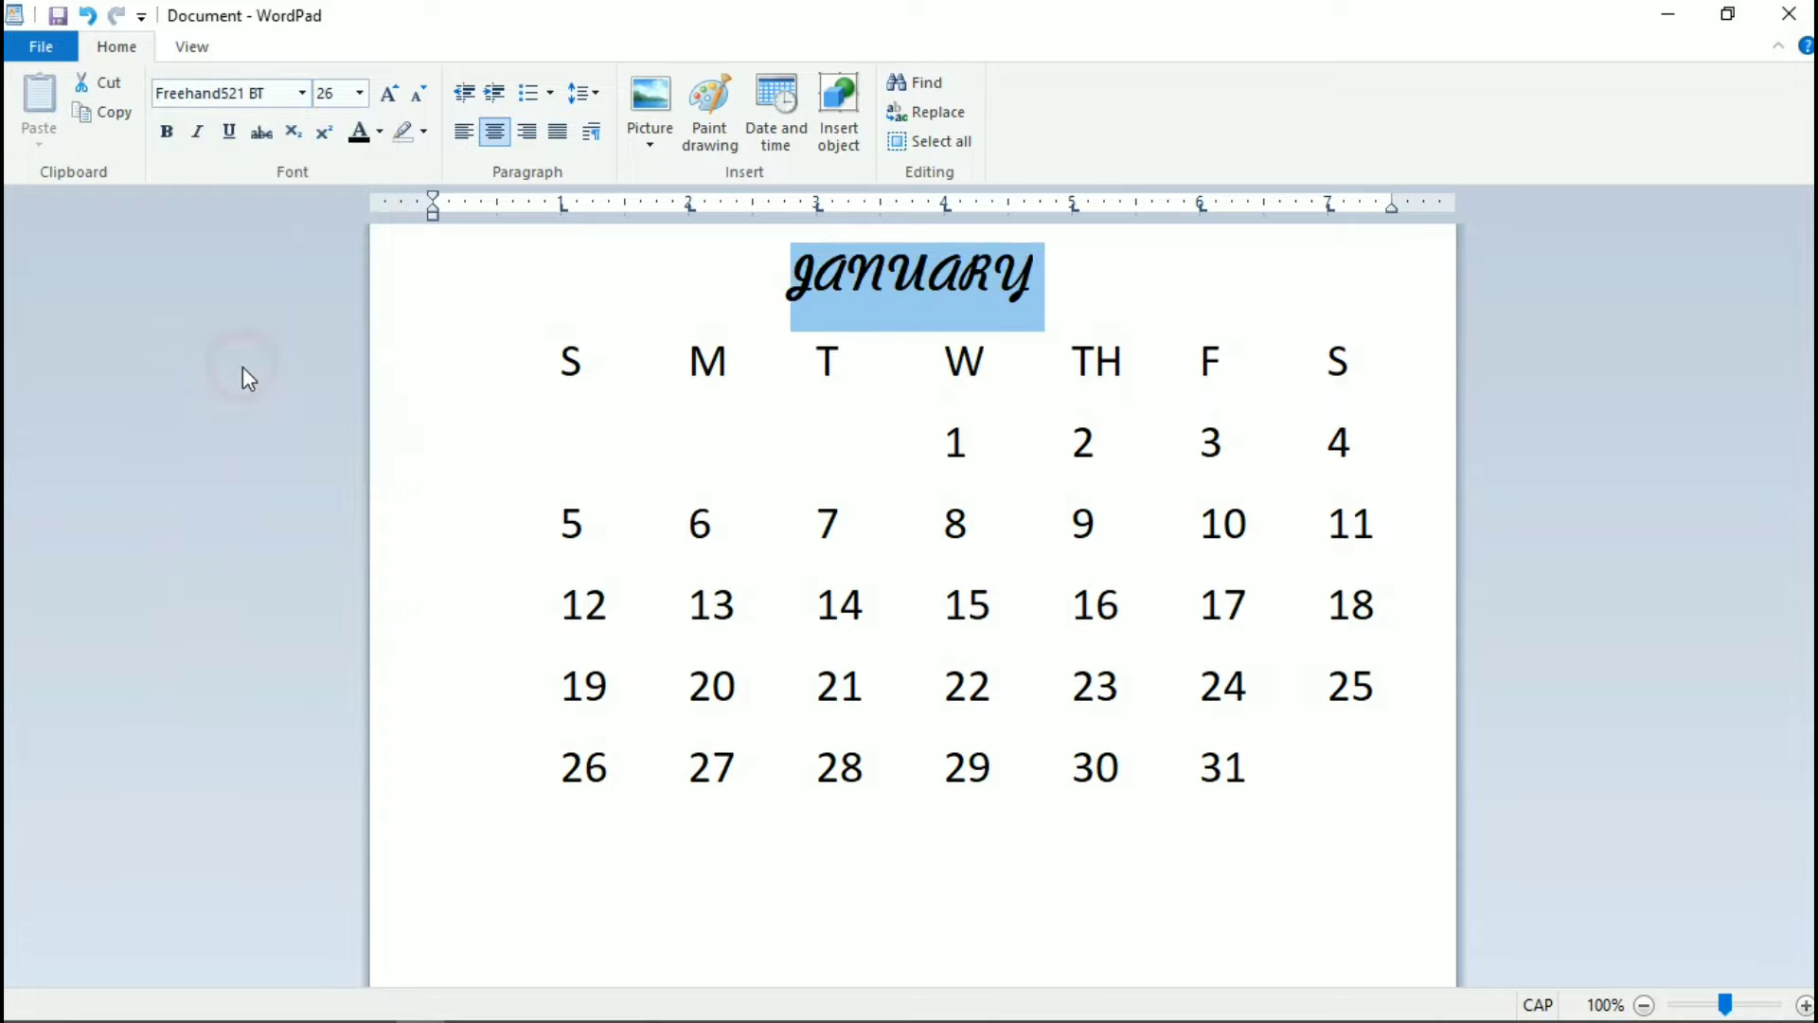
{"action": "left_click", "coordinate": [303, 92]}
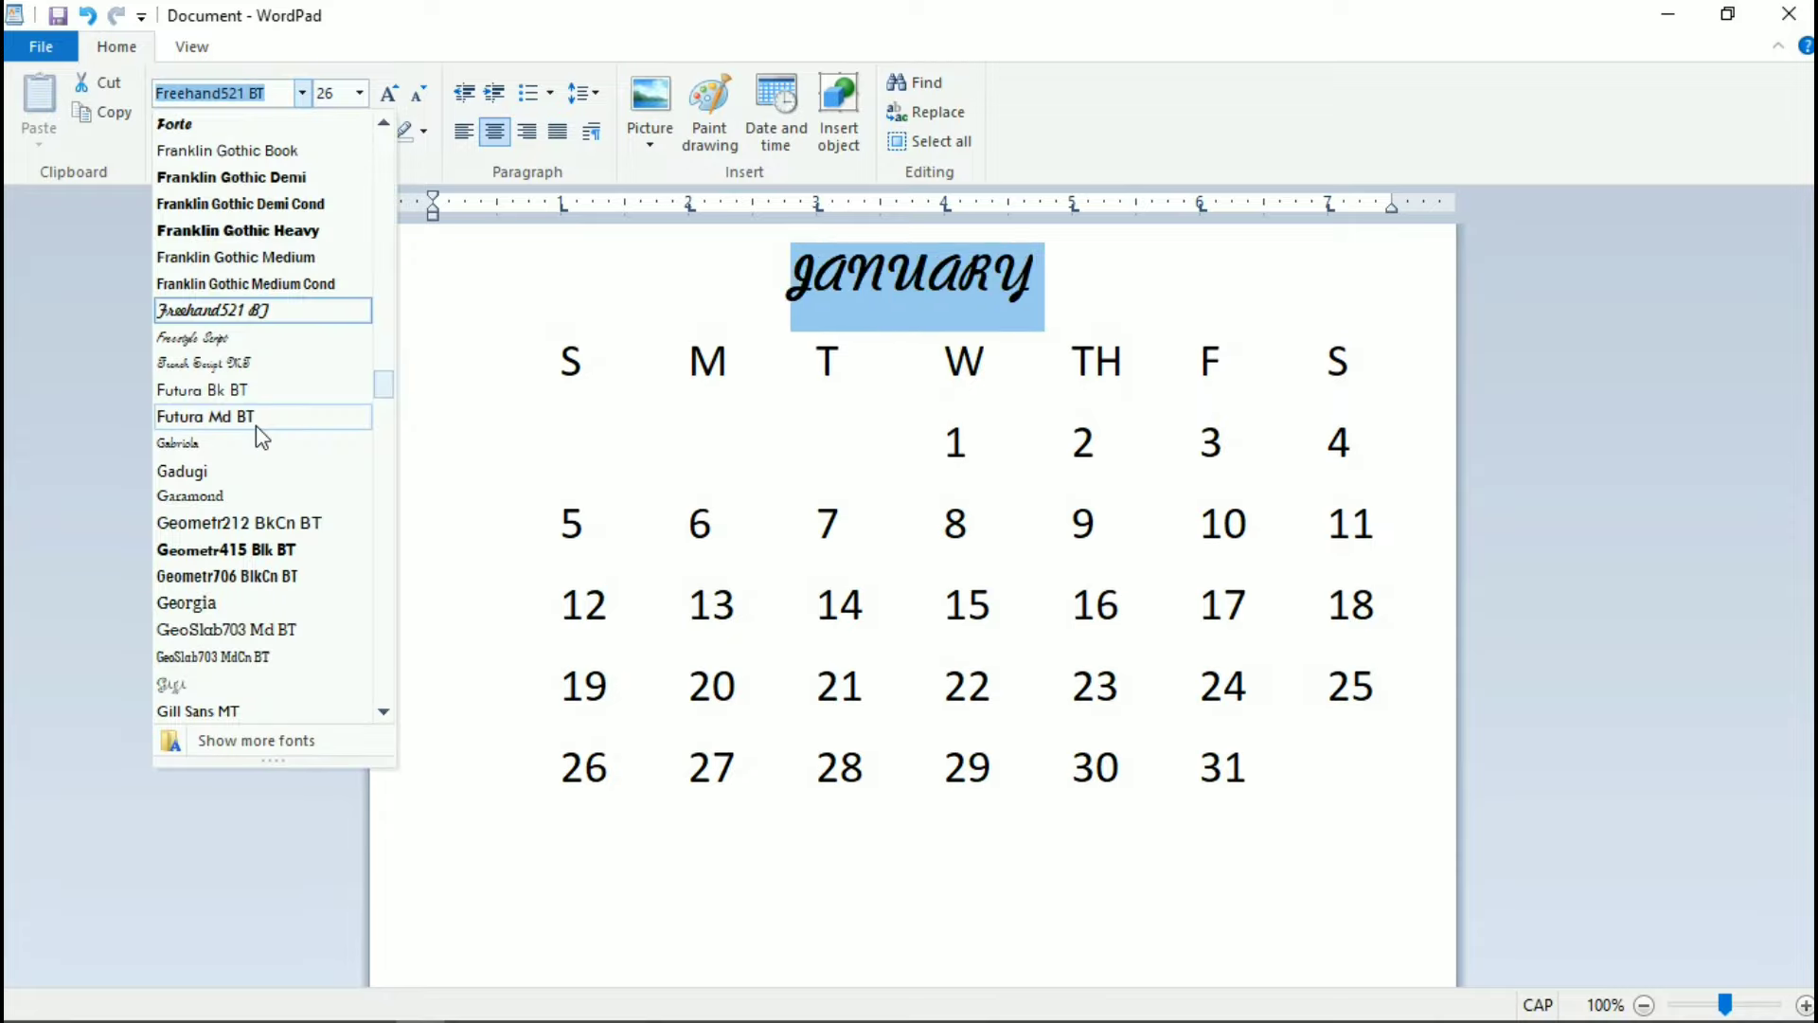
{"action": "left_click", "coordinate": [259, 416]}
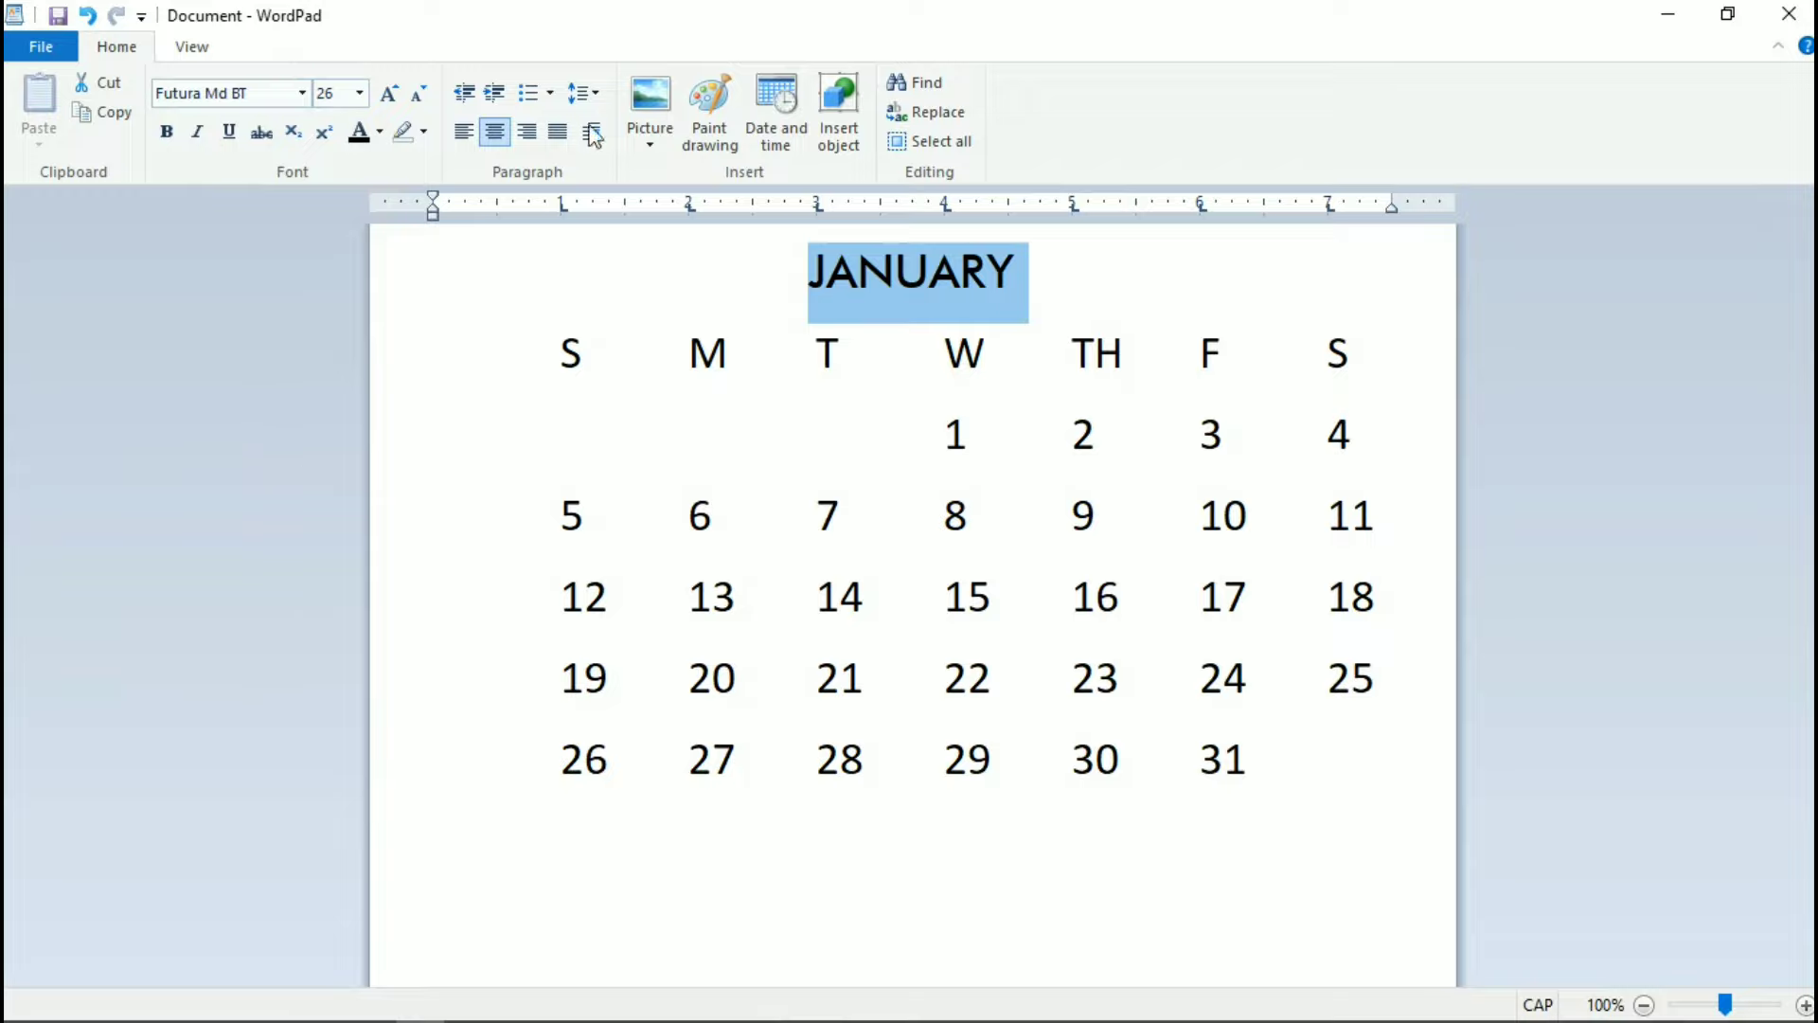
Make the JANUARY title bold and grow it to 36 pt.
{"action": "left_click", "coordinate": [167, 131]}
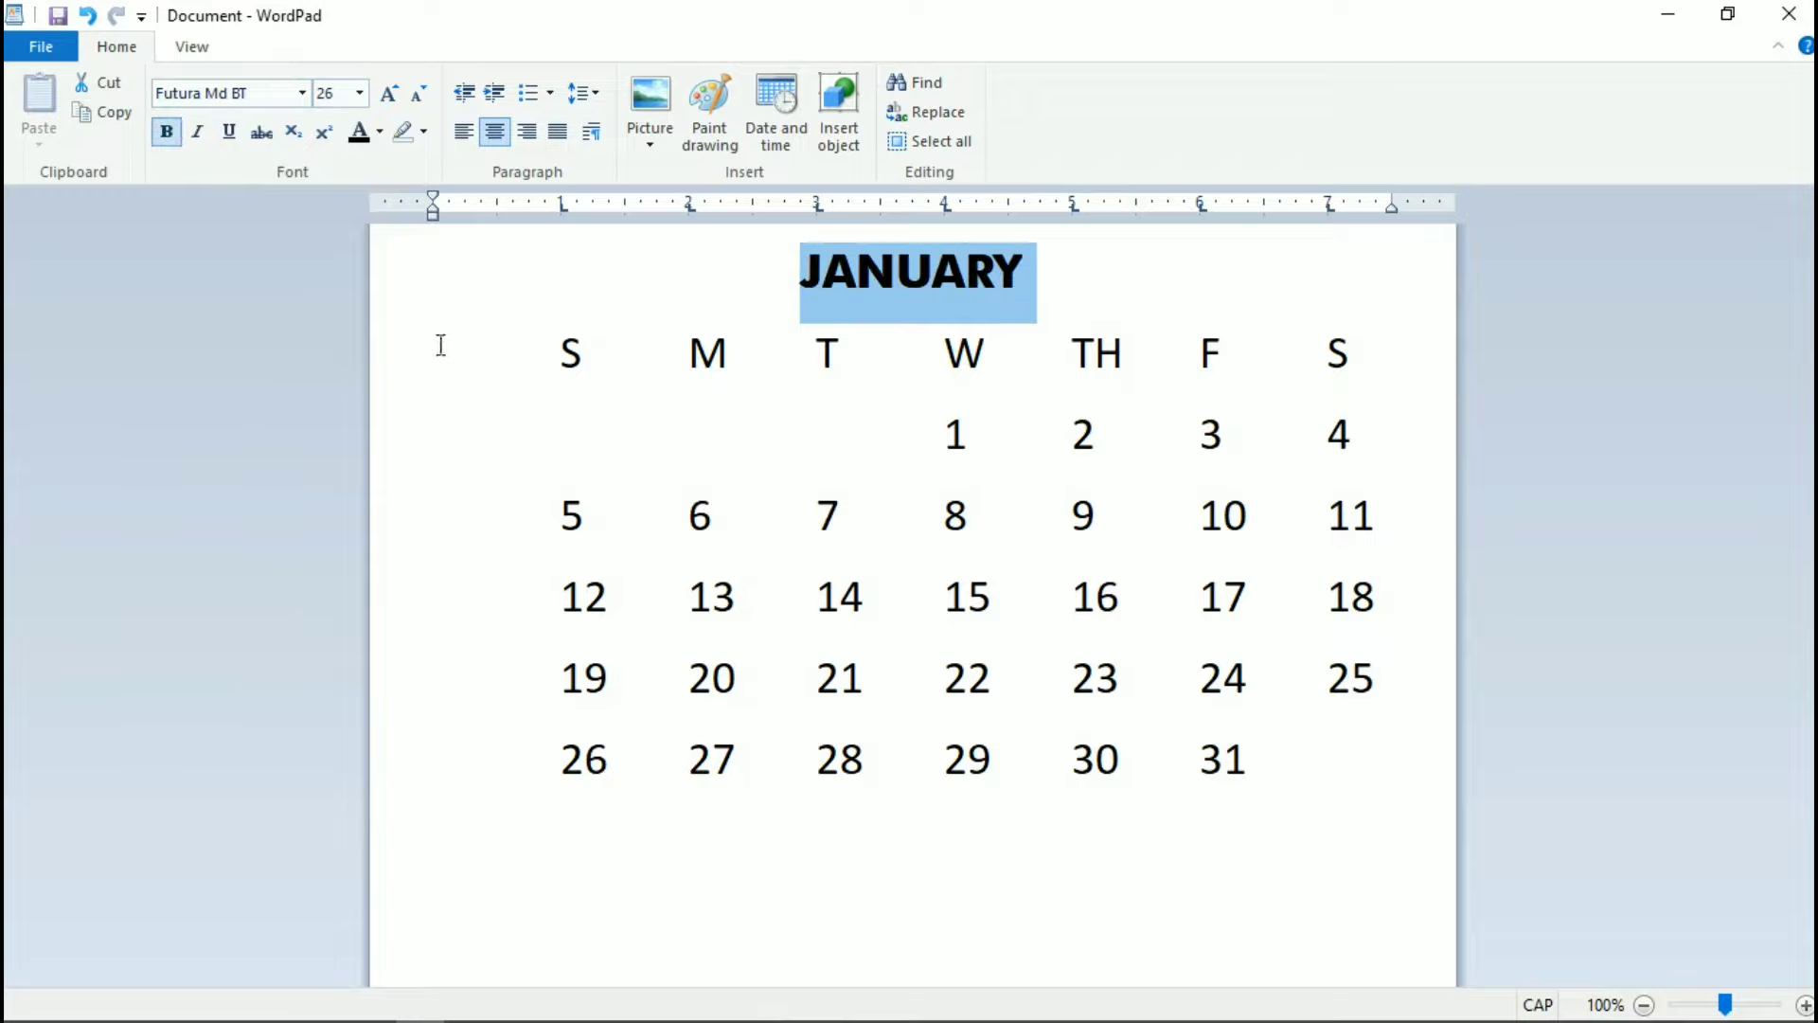
{"action": "left_click", "coordinate": [391, 94]}
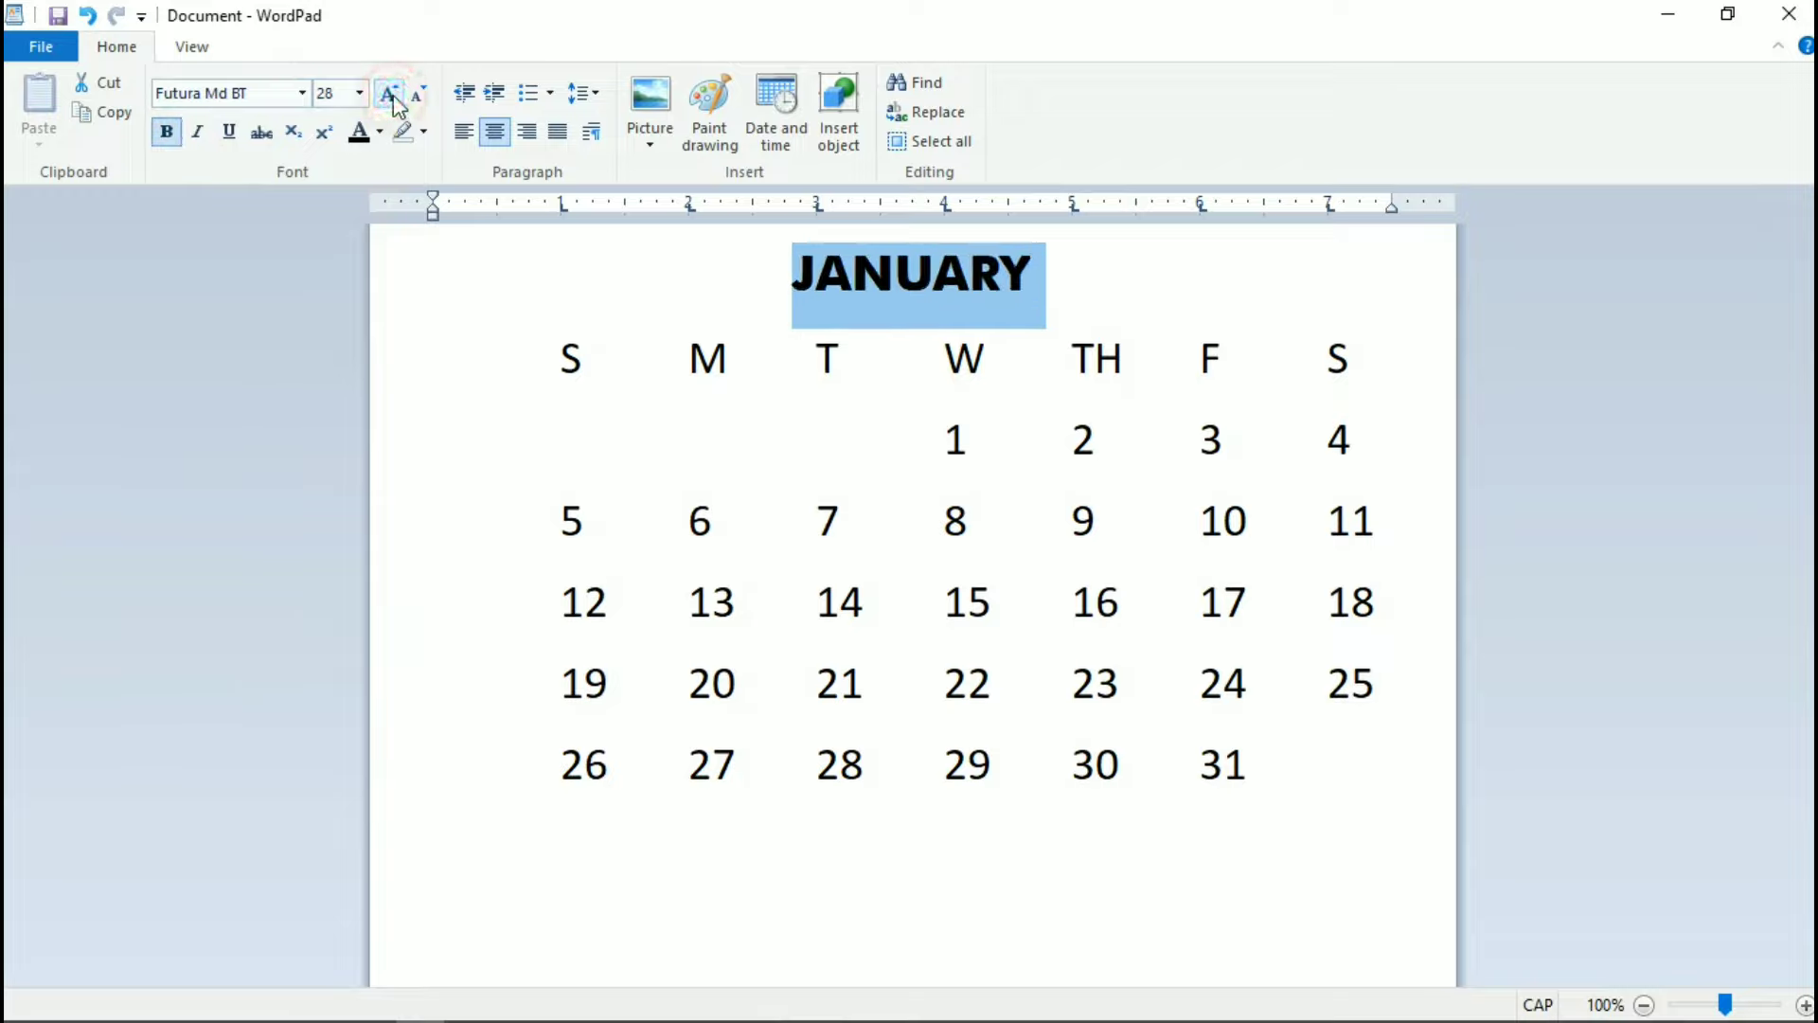
{"action": "left_click", "coordinate": [390, 94]}
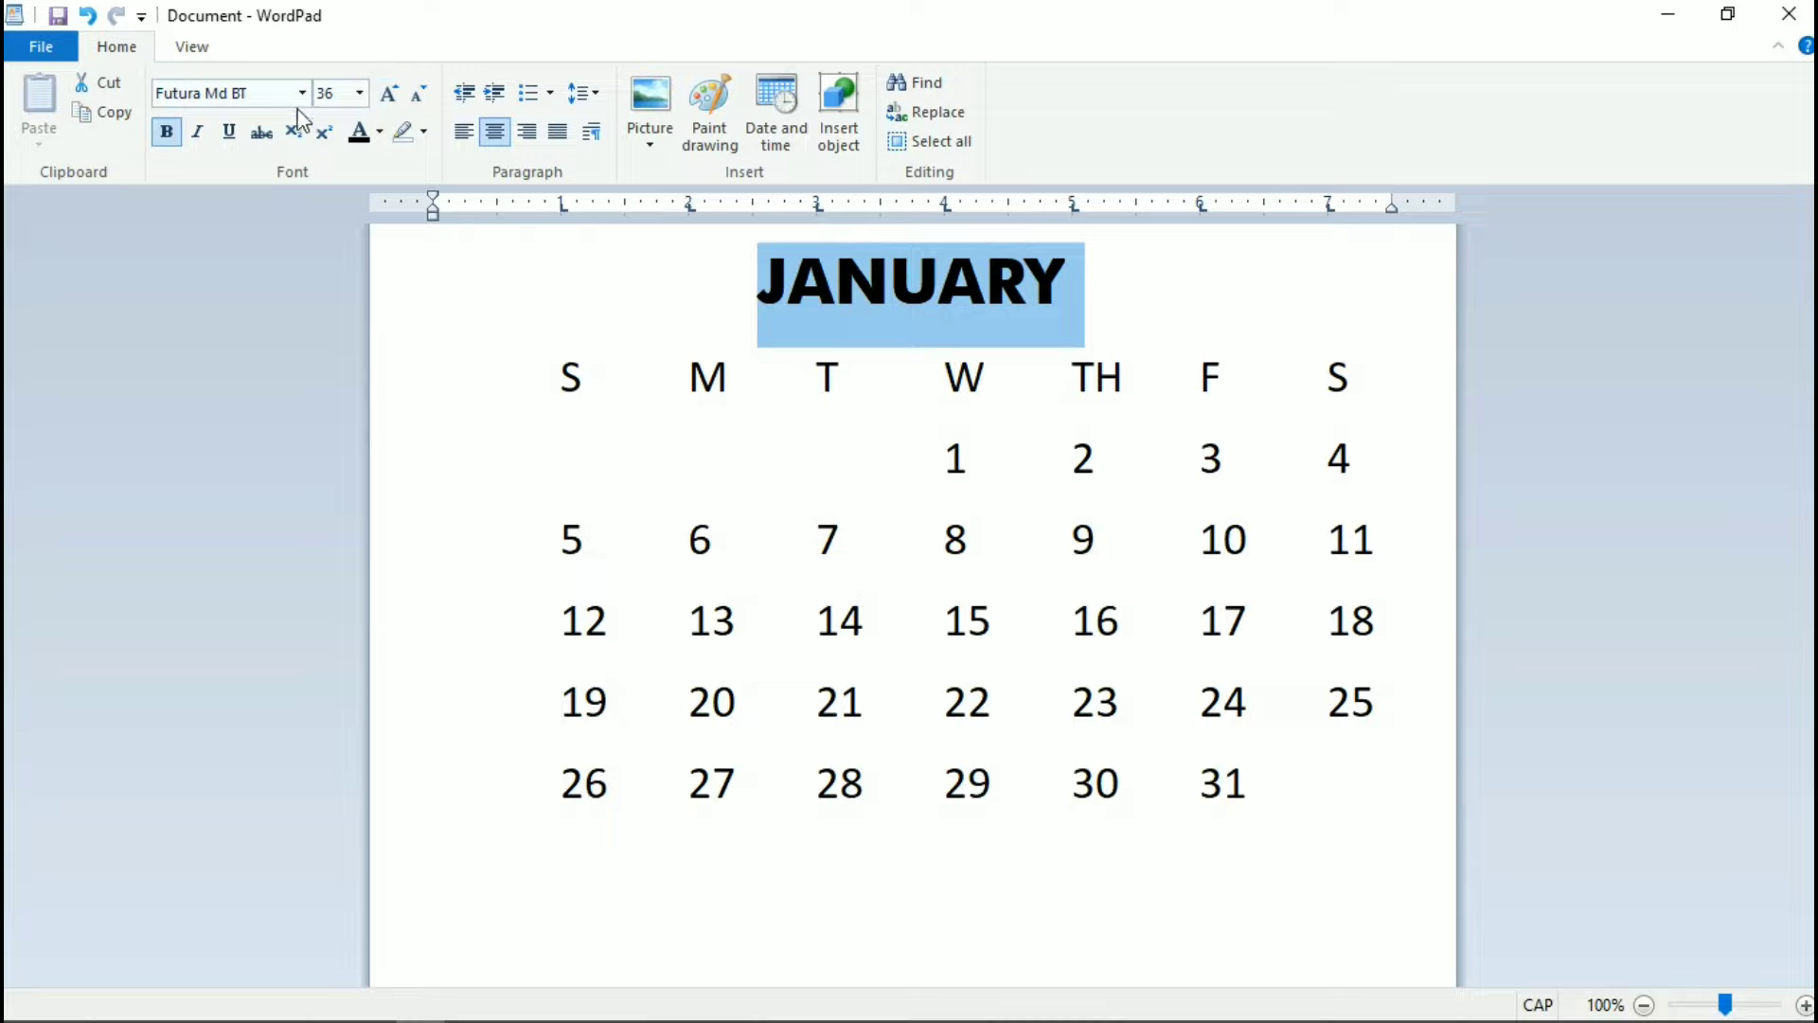
{"action": "left_click", "coordinate": [1091, 305]}
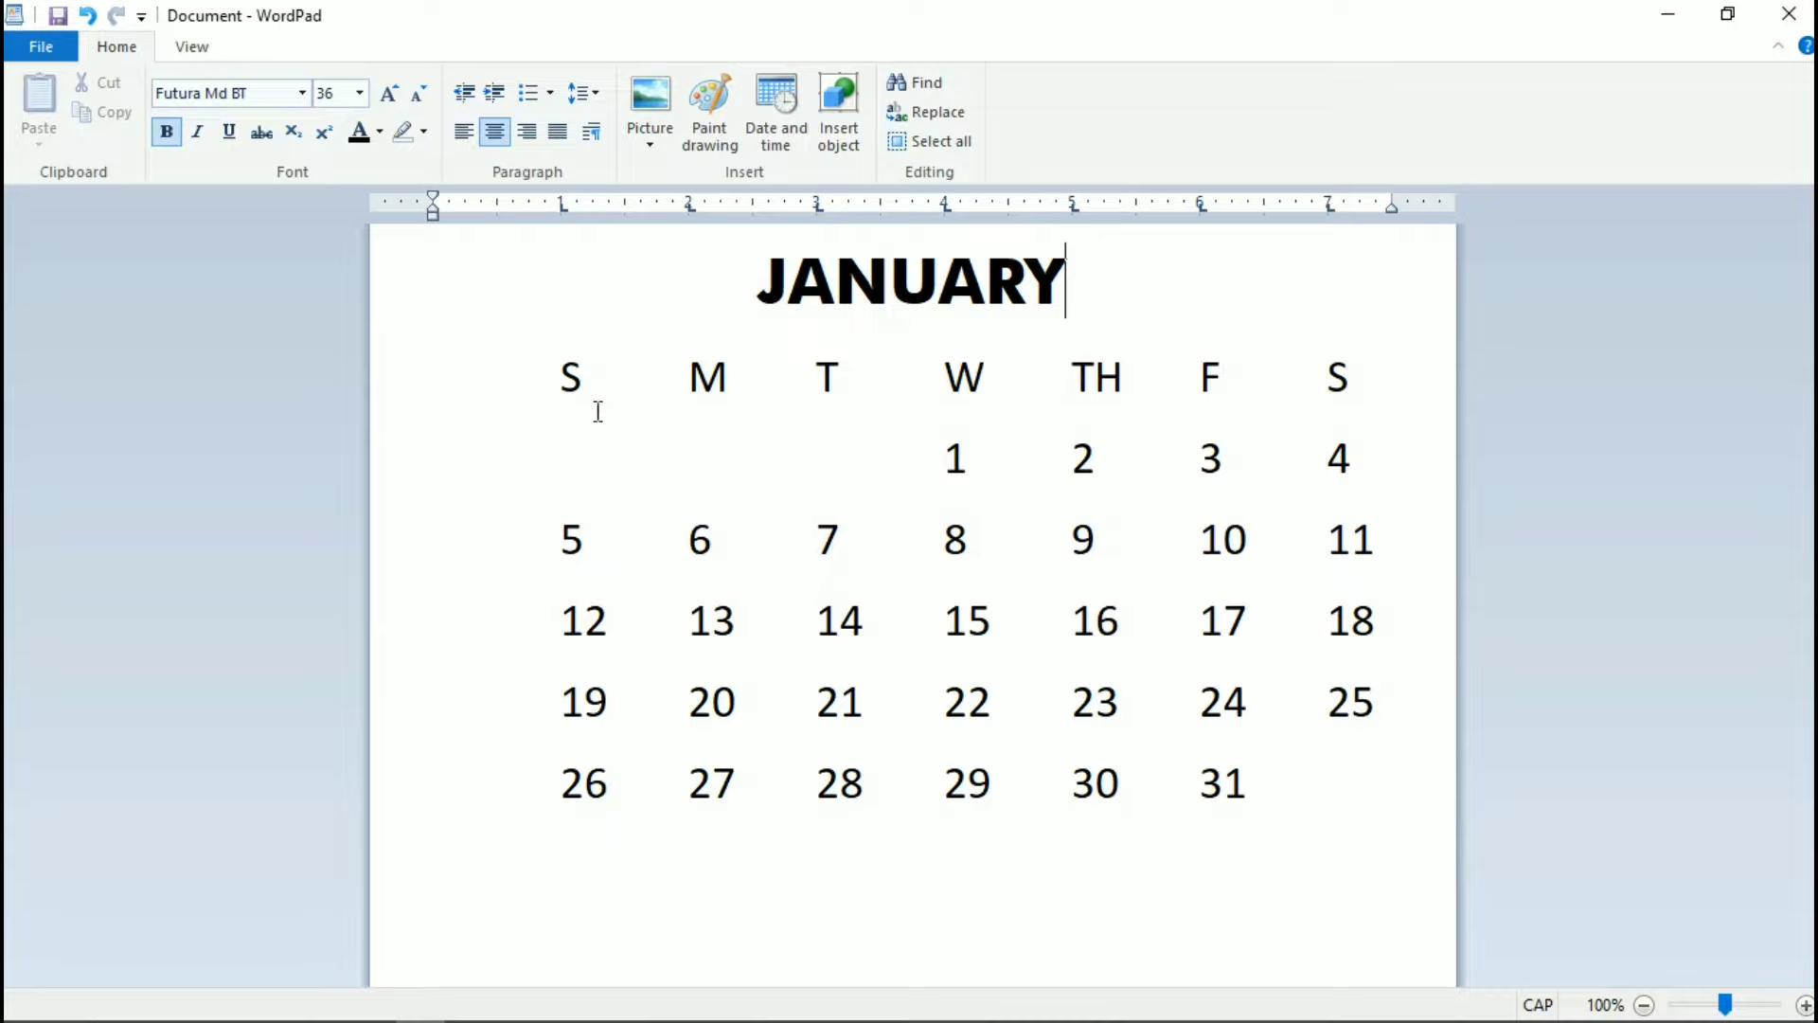
Try Bodoni MT, then a Bahnschrift font, on the January weekday headers and dates.
{"action": "mouse_move", "coordinate": [561, 374]}
{"action": "left_mouse_down"}
{"action": "mouse_move", "coordinate": [1010, 483]}
{"action": "mouse_move", "coordinate": [1306, 445]}
{"action": "mouse_move", "coordinate": [1258, 783]}
{"action": "left_mouse_up"}
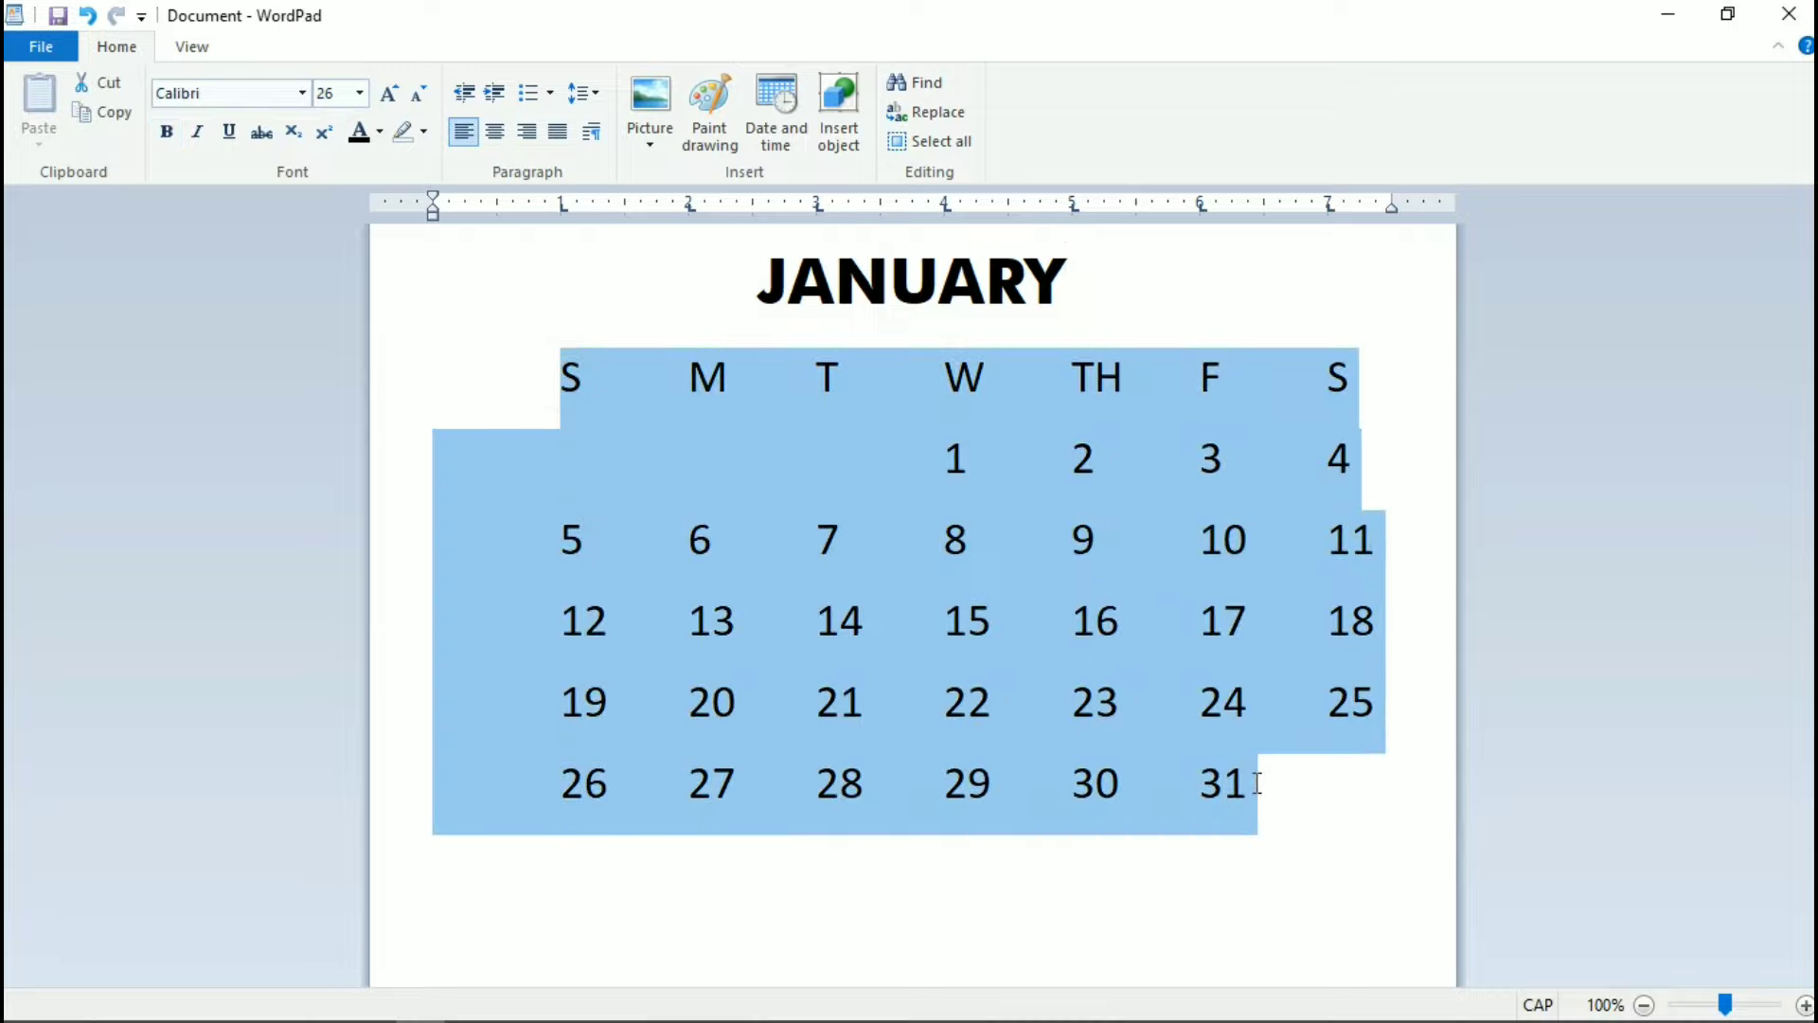
{"action": "left_click", "coordinate": [304, 95]}
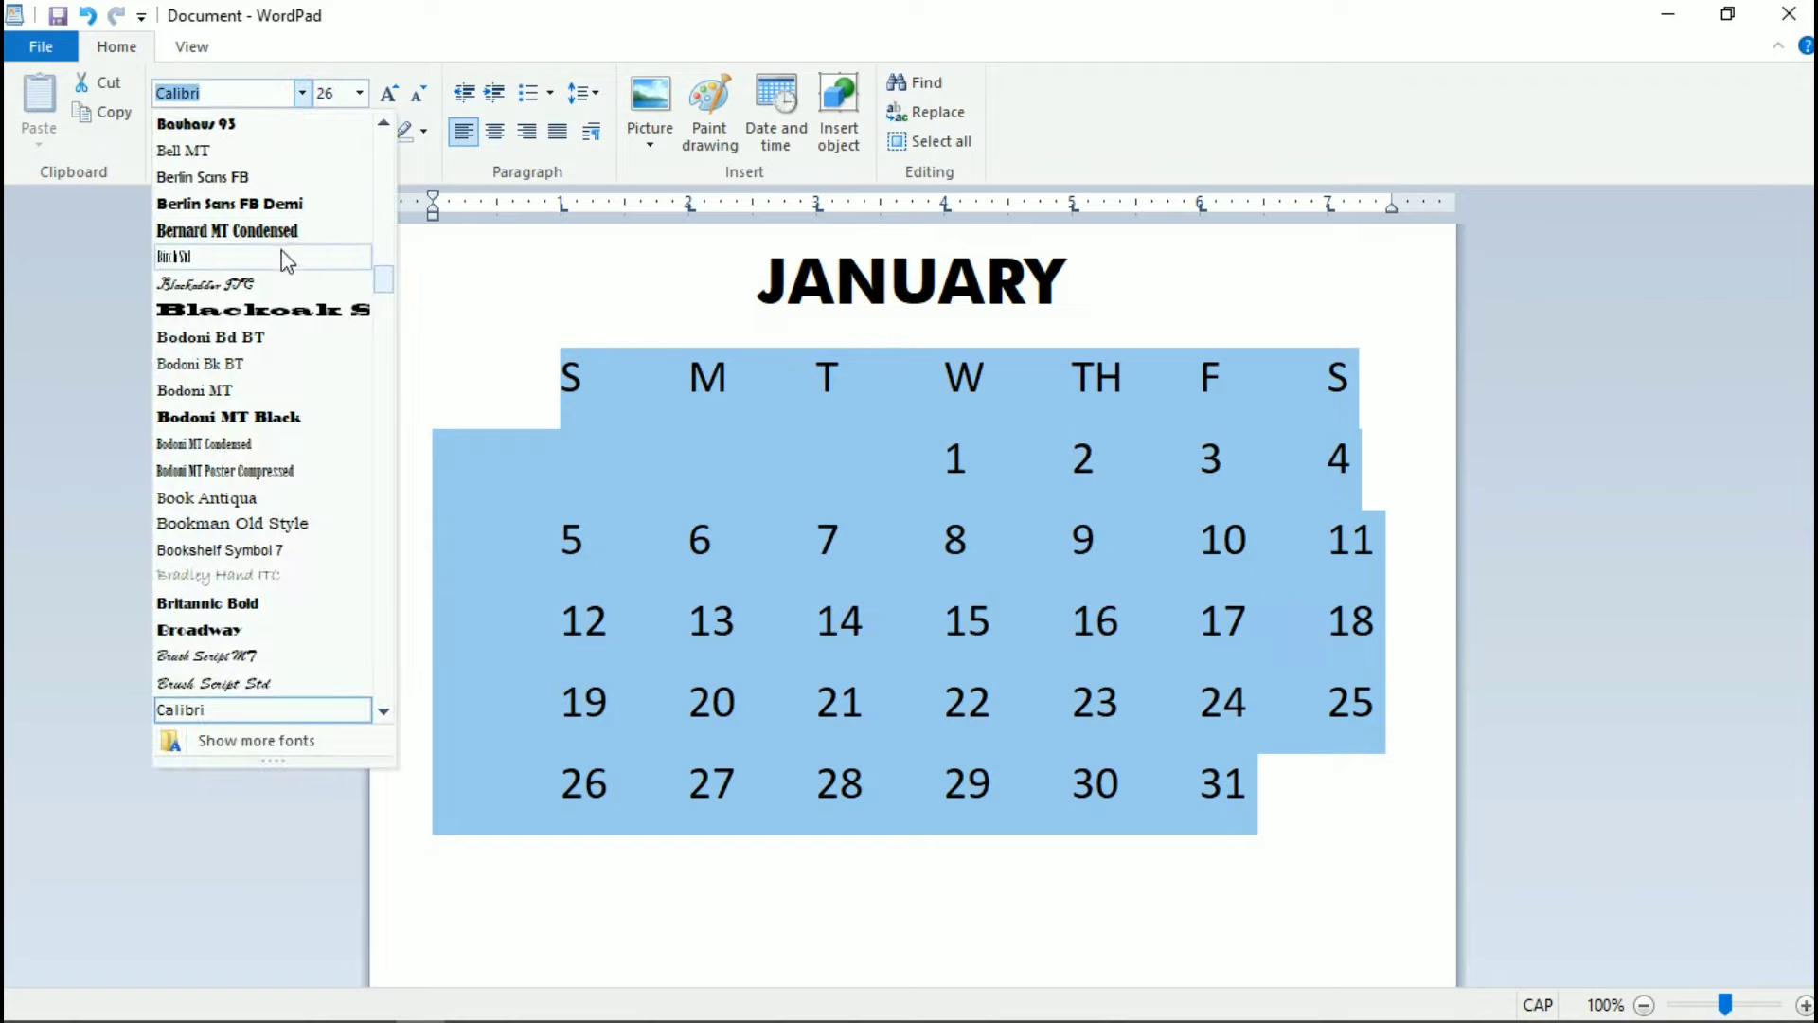
{"action": "left_click", "coordinate": [238, 390]}
{"action": "left_click", "coordinate": [301, 92]}
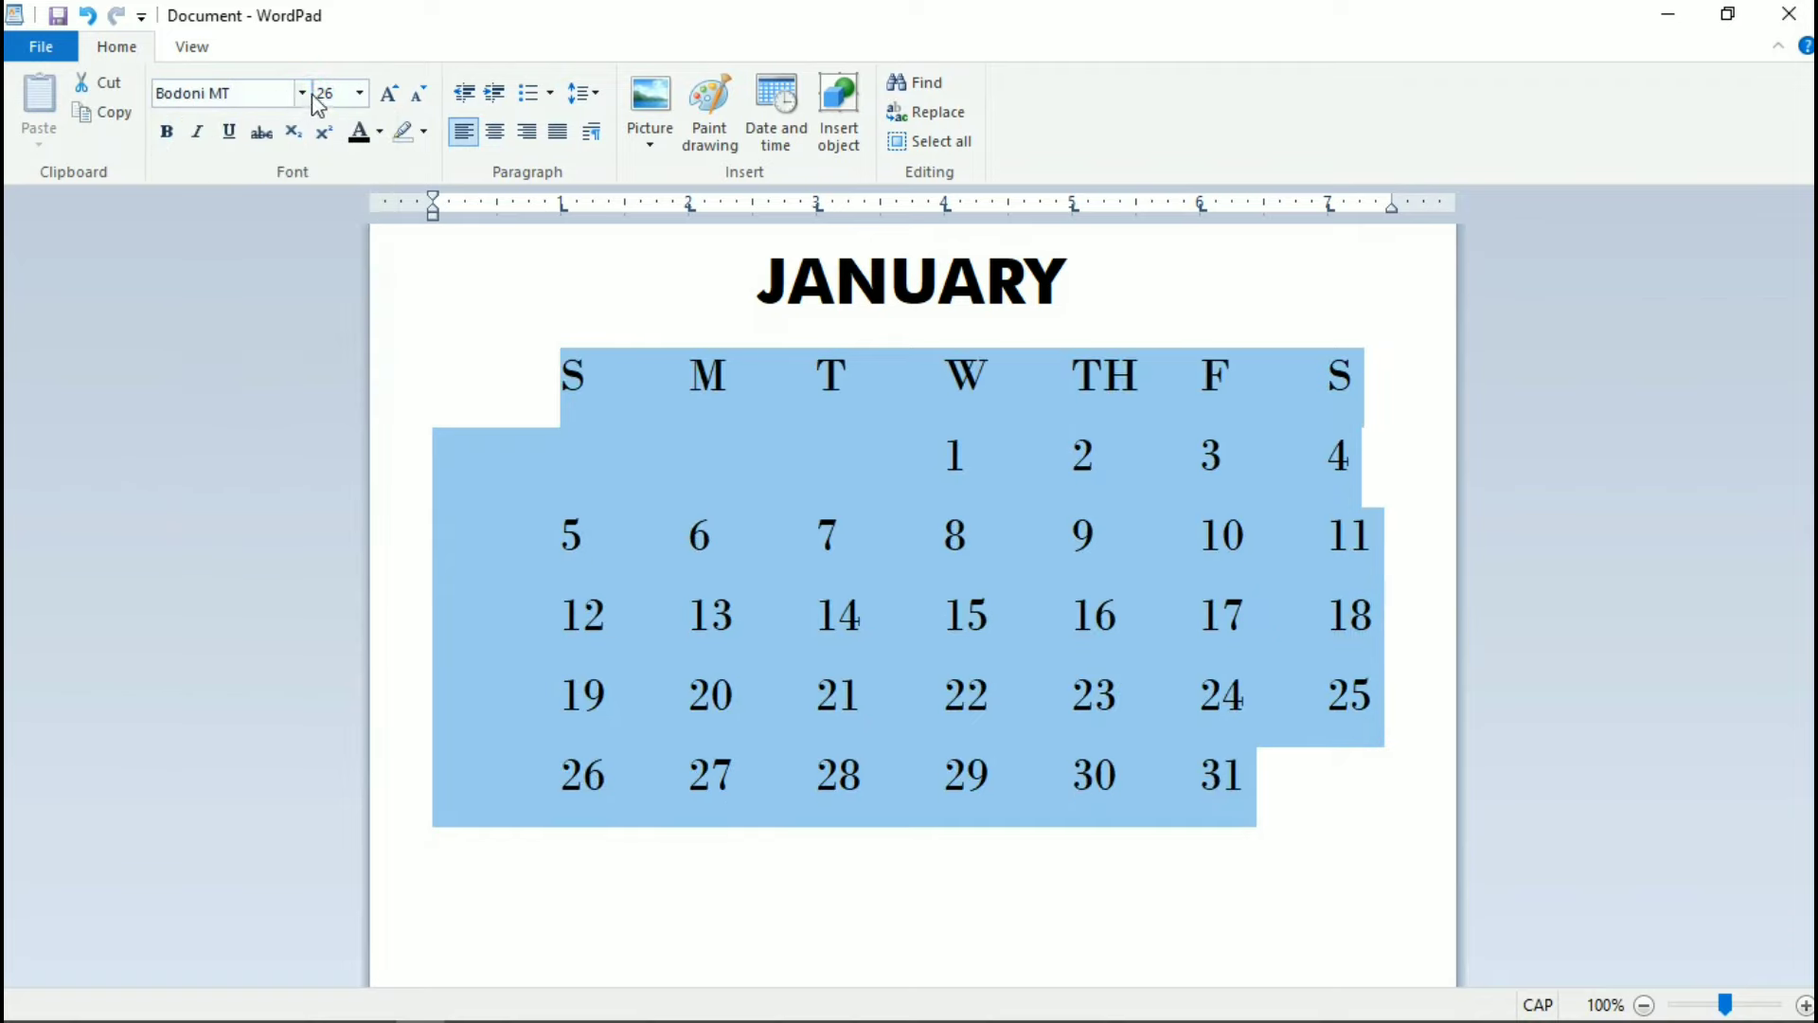
{"action": "scroll", "coordinate": [275, 360], "scroll_direction": "down", "scroll_amount": 2}
{"action": "scroll", "coordinate": [303, 251], "scroll_direction": "up", "scroll_amount": 1}
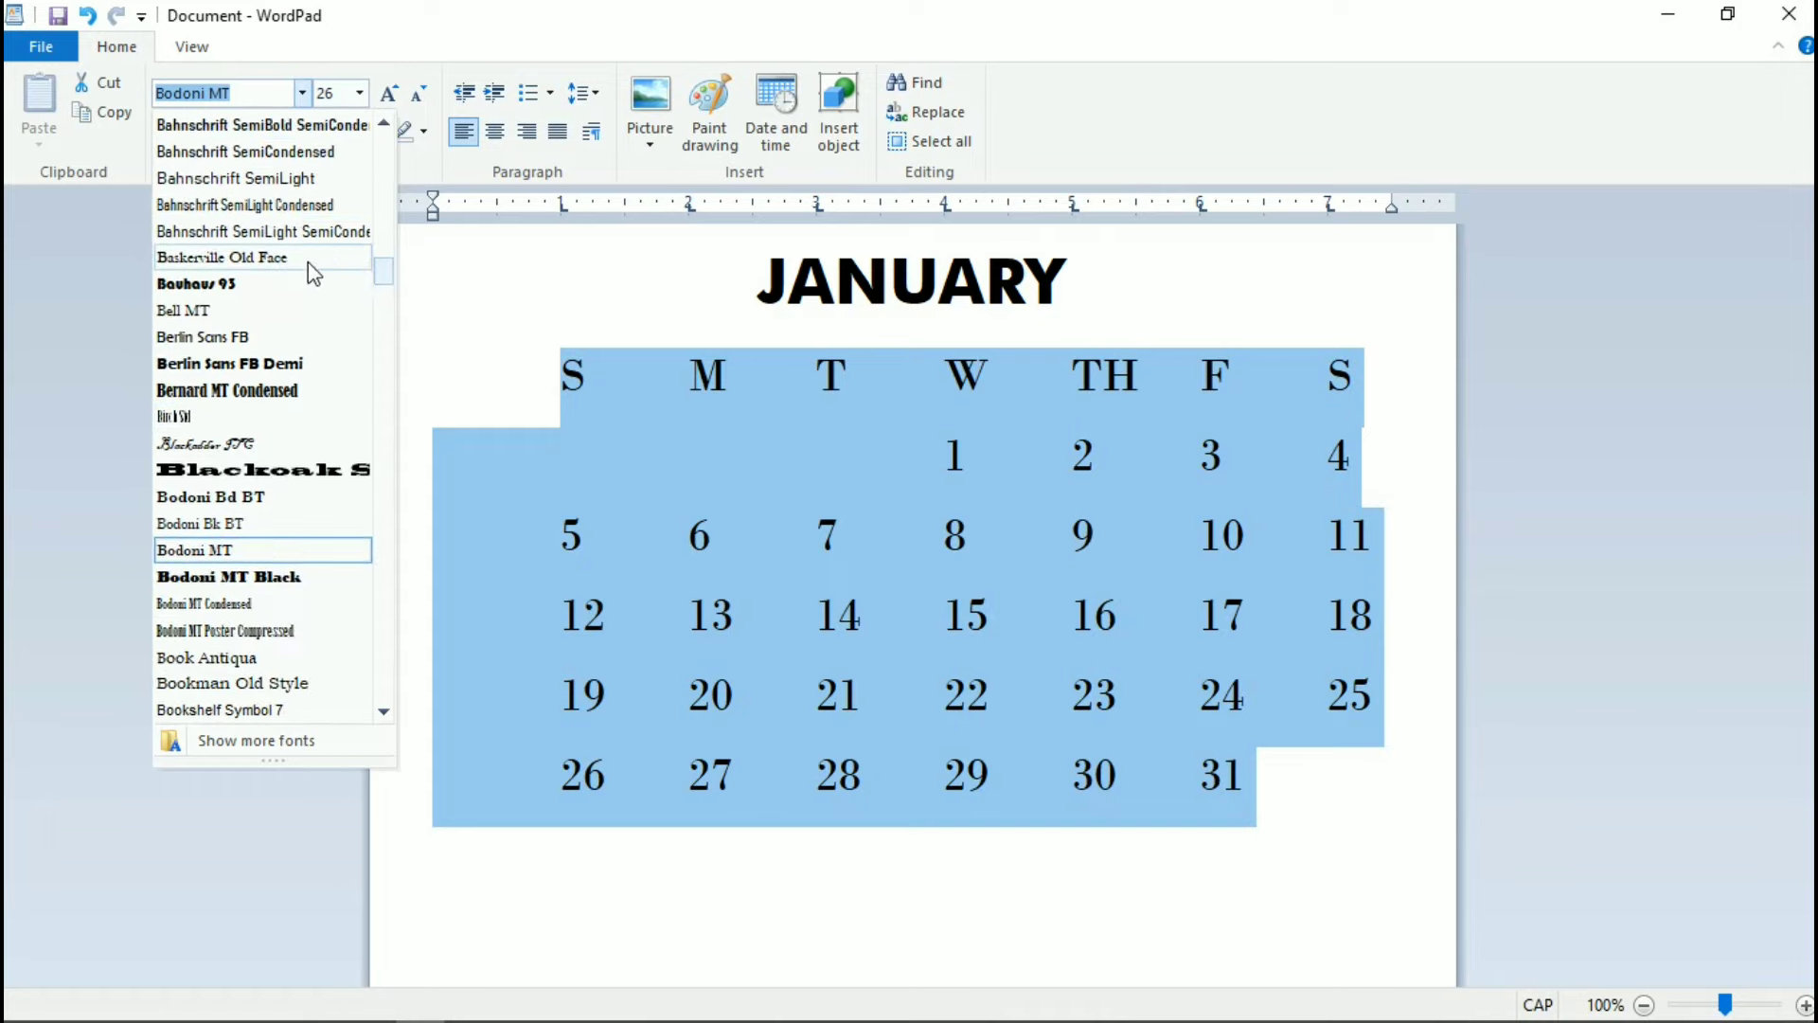
{"action": "left_click", "coordinate": [327, 230]}
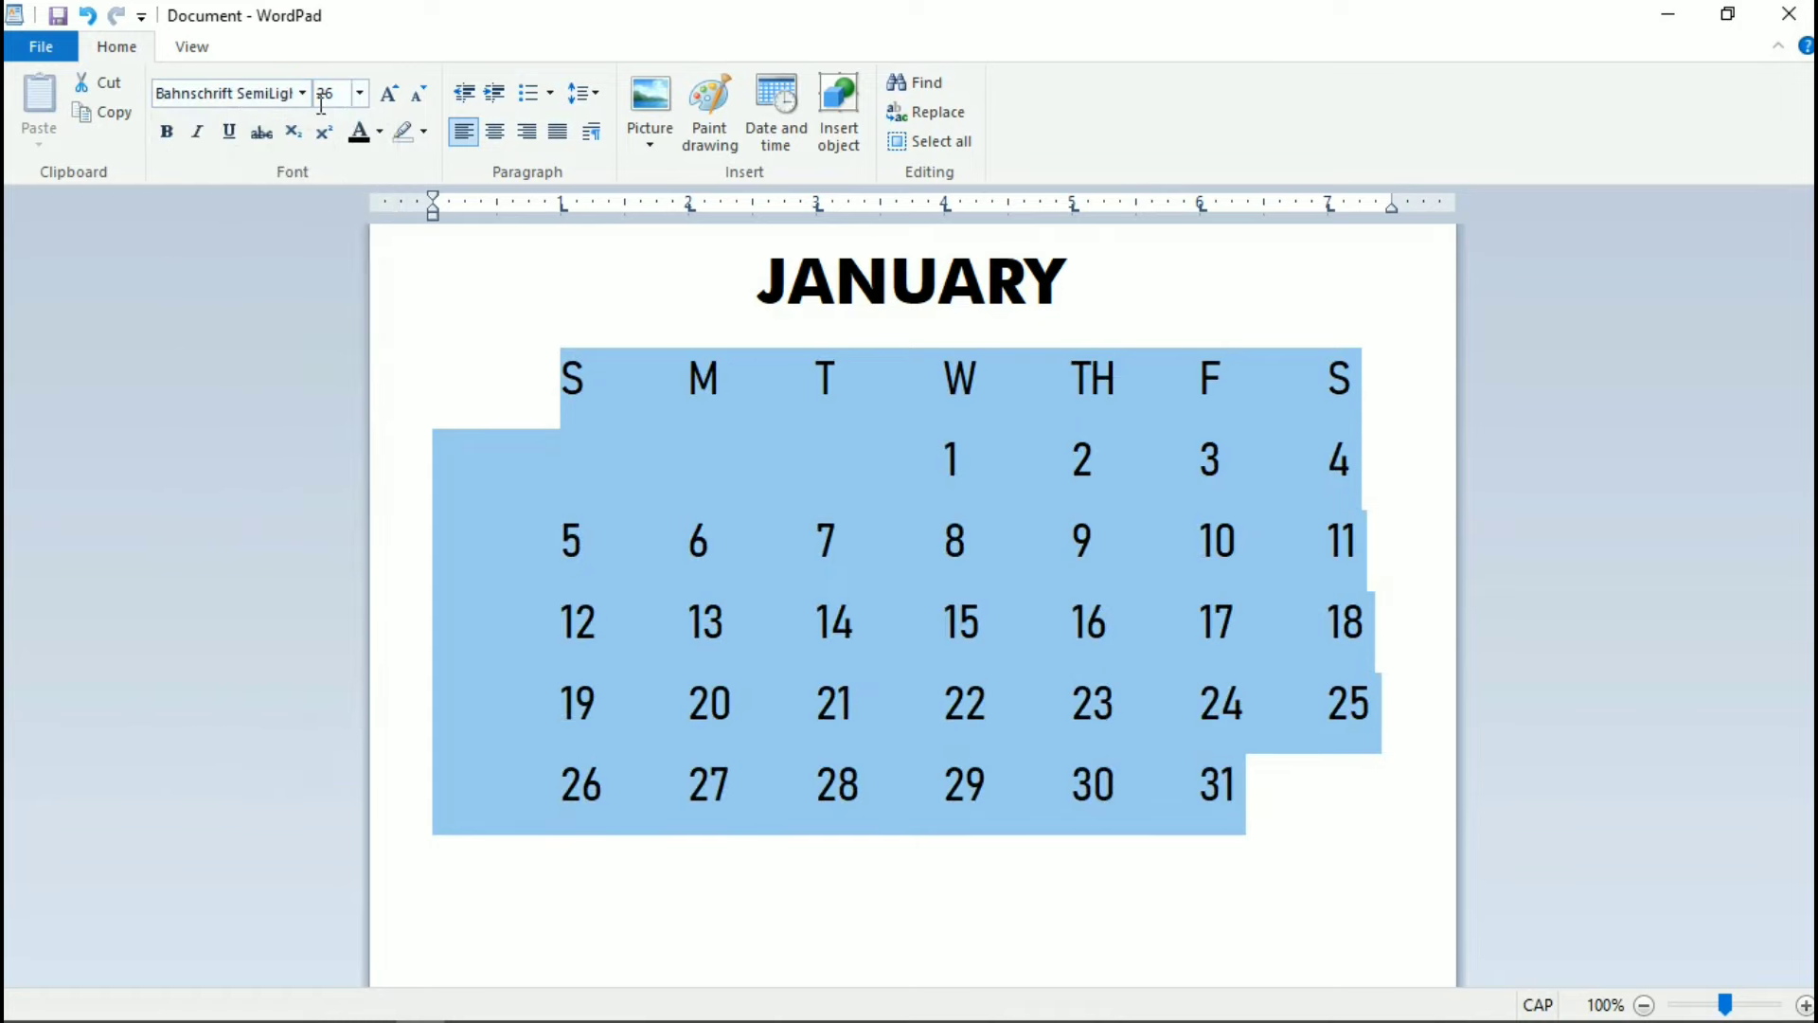
Switch the calendar text to Charlemagne Std.
{"action": "left_click", "coordinate": [303, 92]}
{"action": "scroll", "coordinate": [260, 441], "scroll_direction": "down", "scroll_amount": 5}
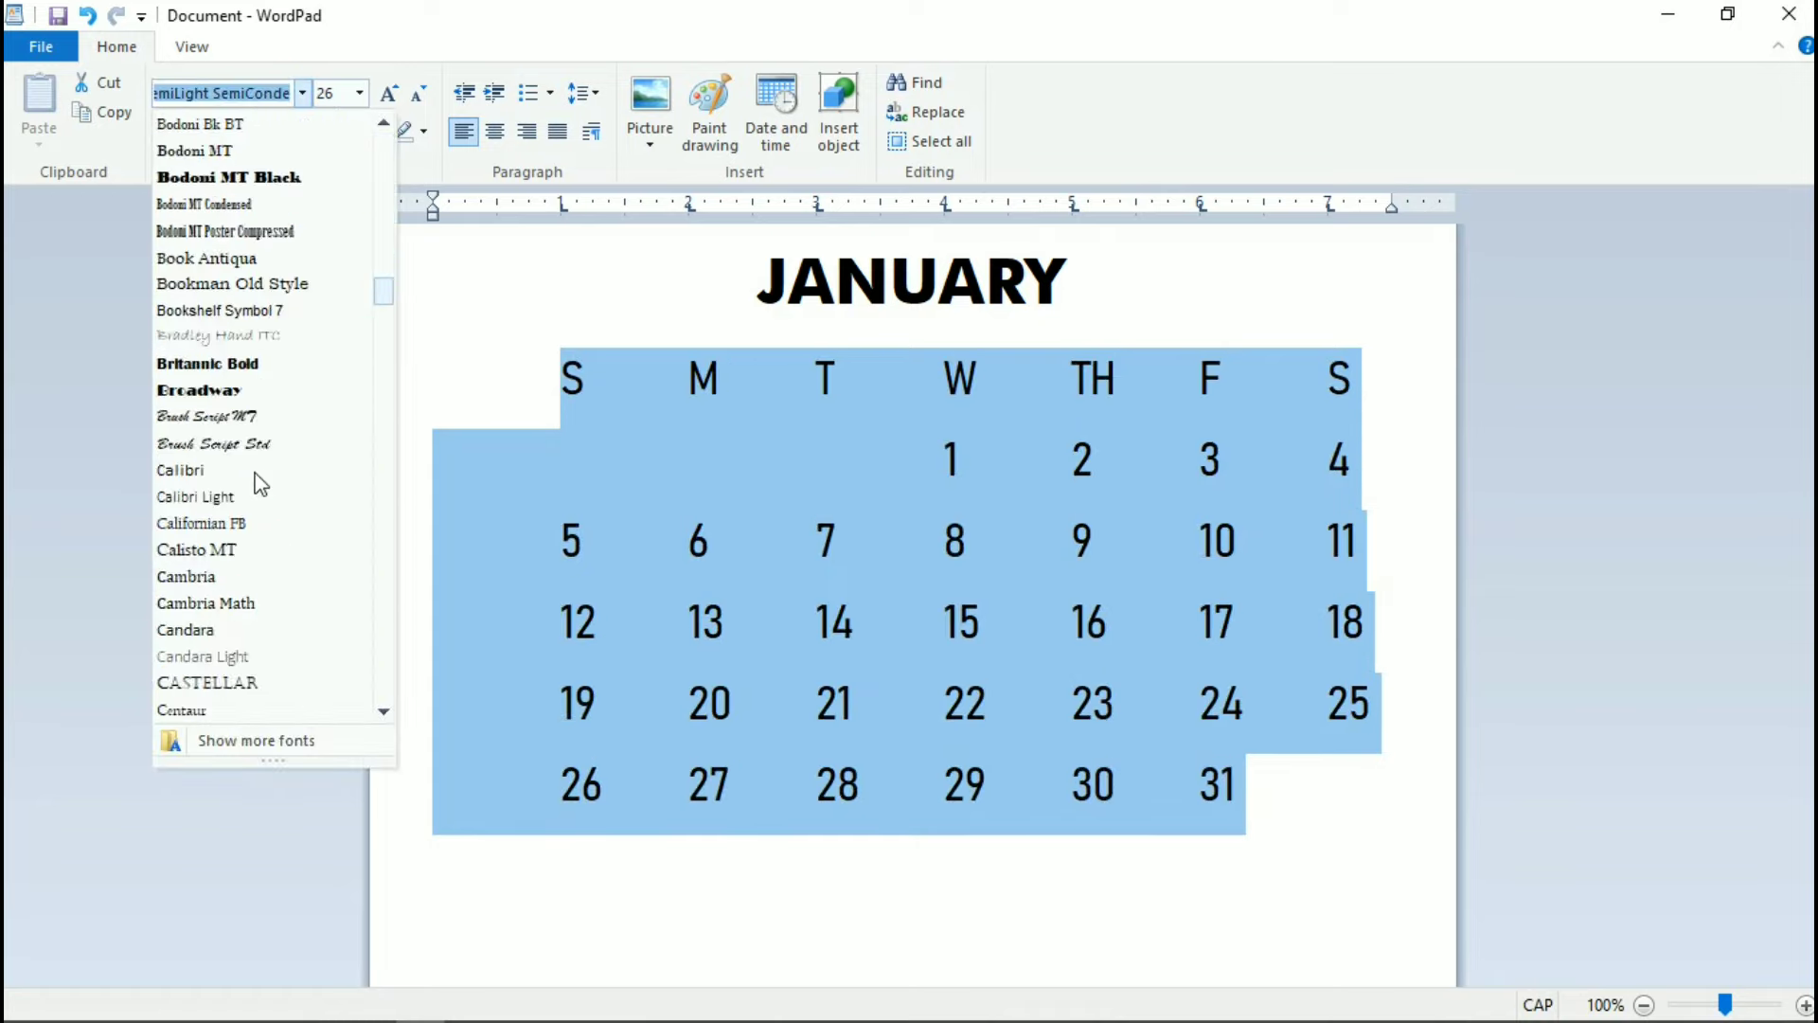
{"action": "scroll", "coordinate": [255, 455], "scroll_direction": "down", "scroll_amount": 1}
{"action": "scroll", "coordinate": [251, 464], "scroll_direction": "down", "scroll_amount": 2}
{"action": "scroll", "coordinate": [251, 467], "scroll_direction": "down", "scroll_amount": 2}
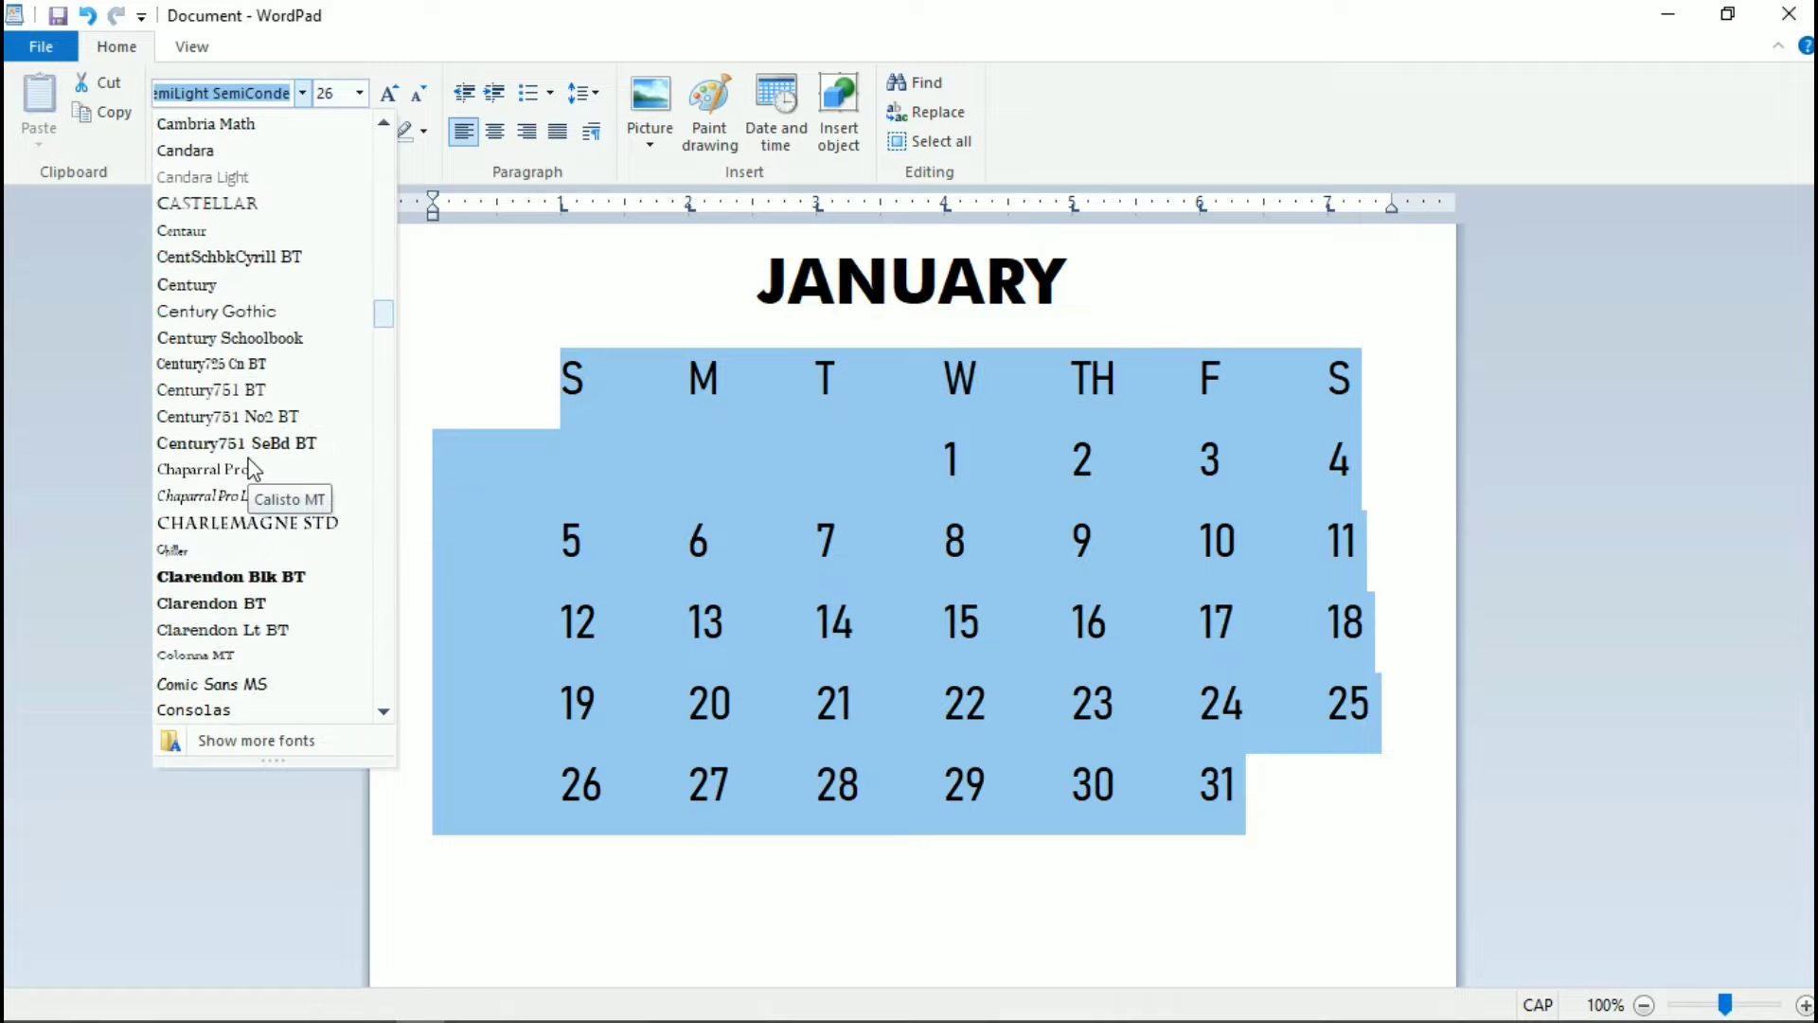
{"action": "left_click", "coordinate": [254, 519]}
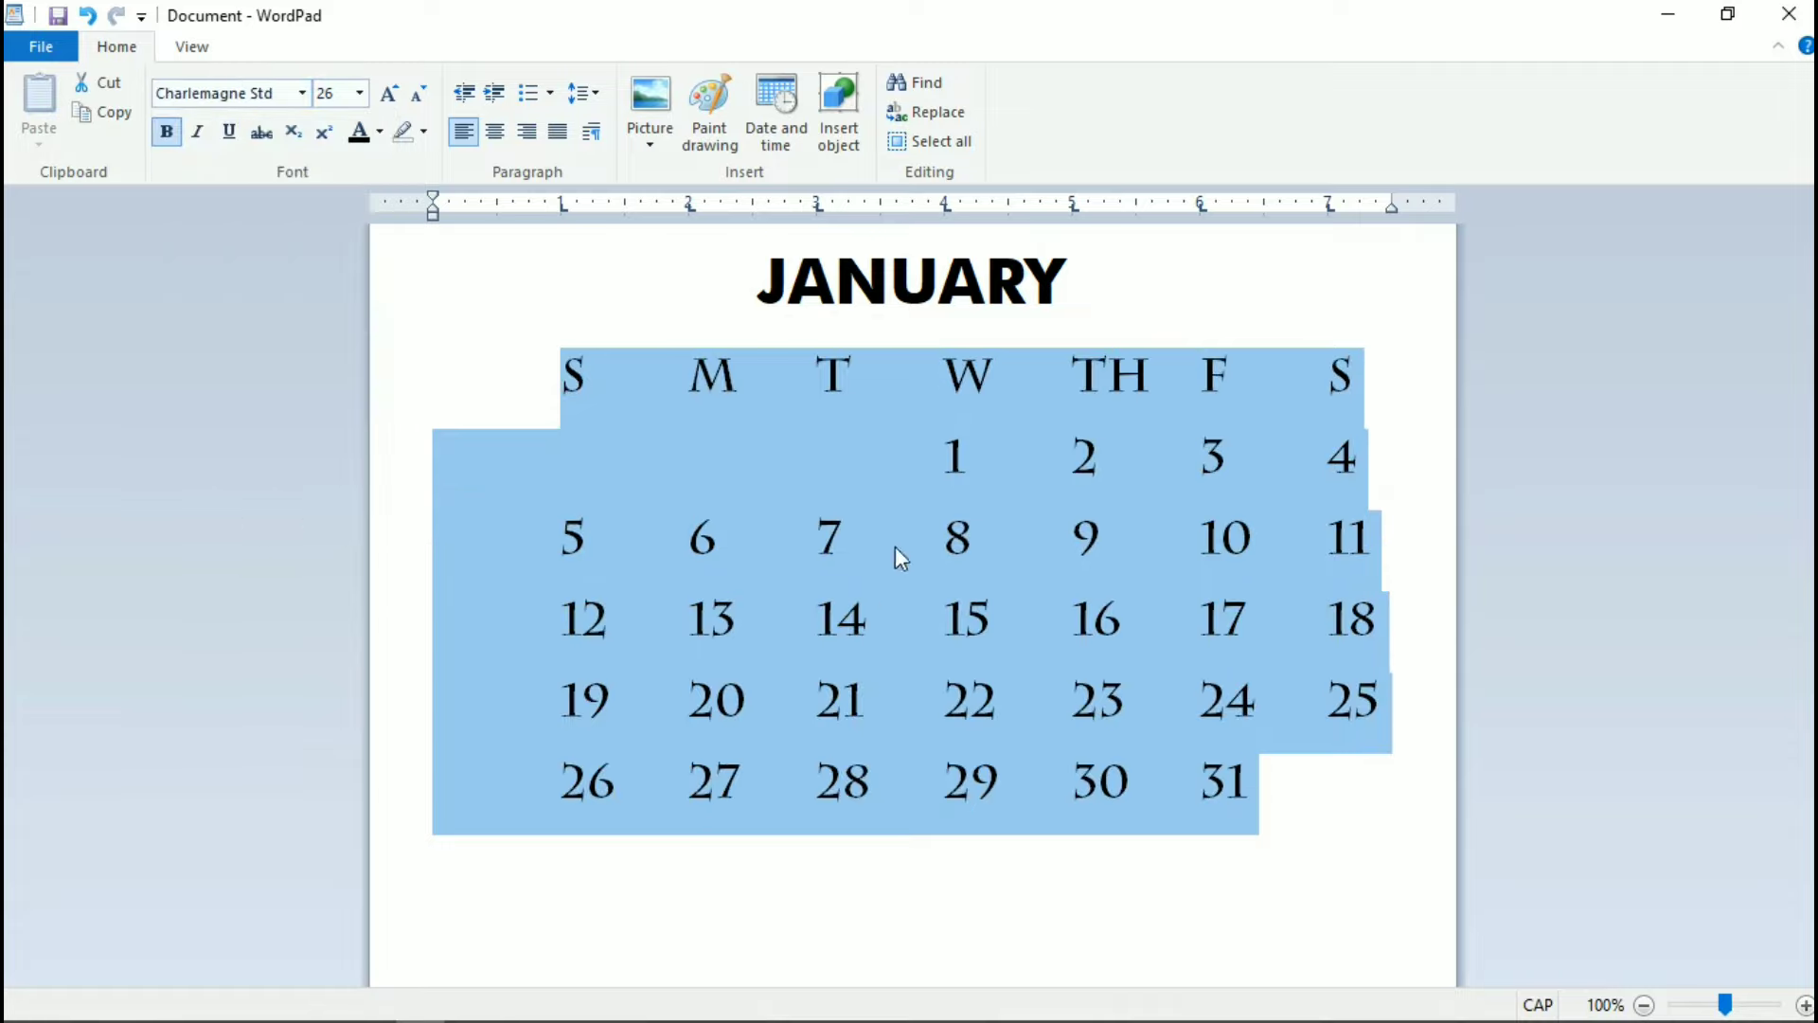
Toggle bold off and back on for the weekday header row.
{"action": "left_click", "coordinate": [1275, 789]}
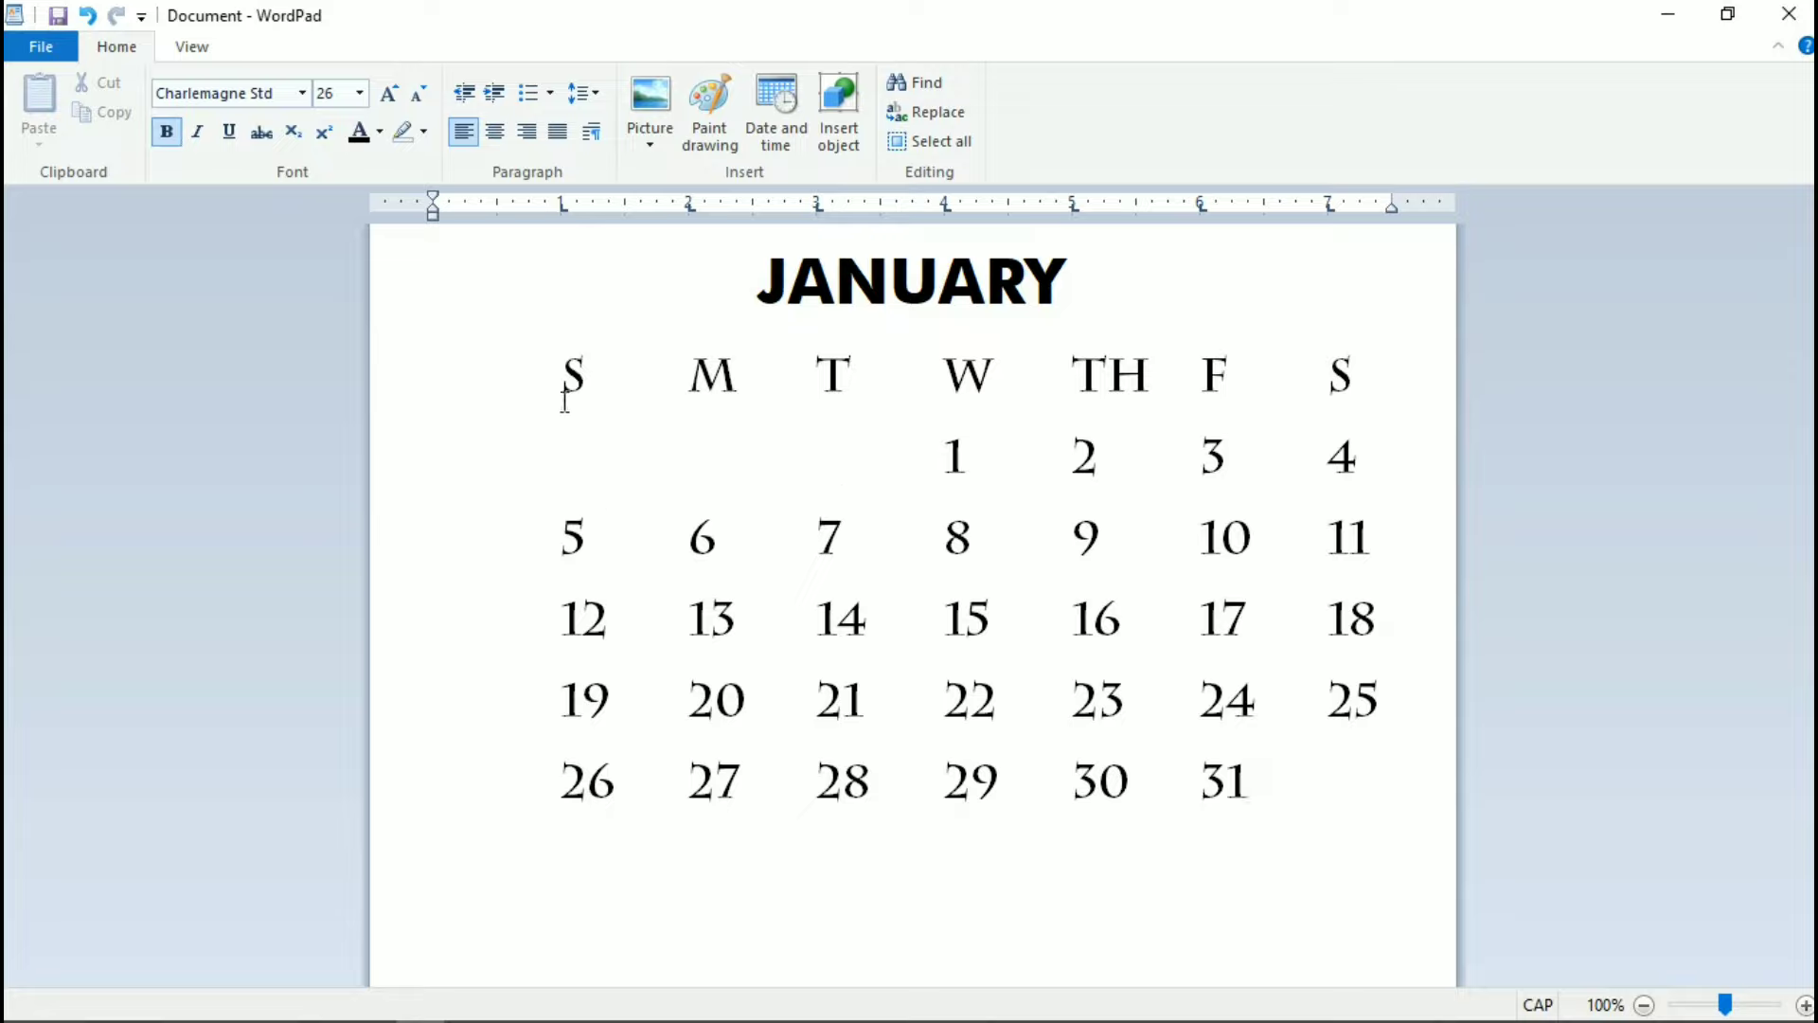
{"action": "left_click", "coordinate": [528, 383]}
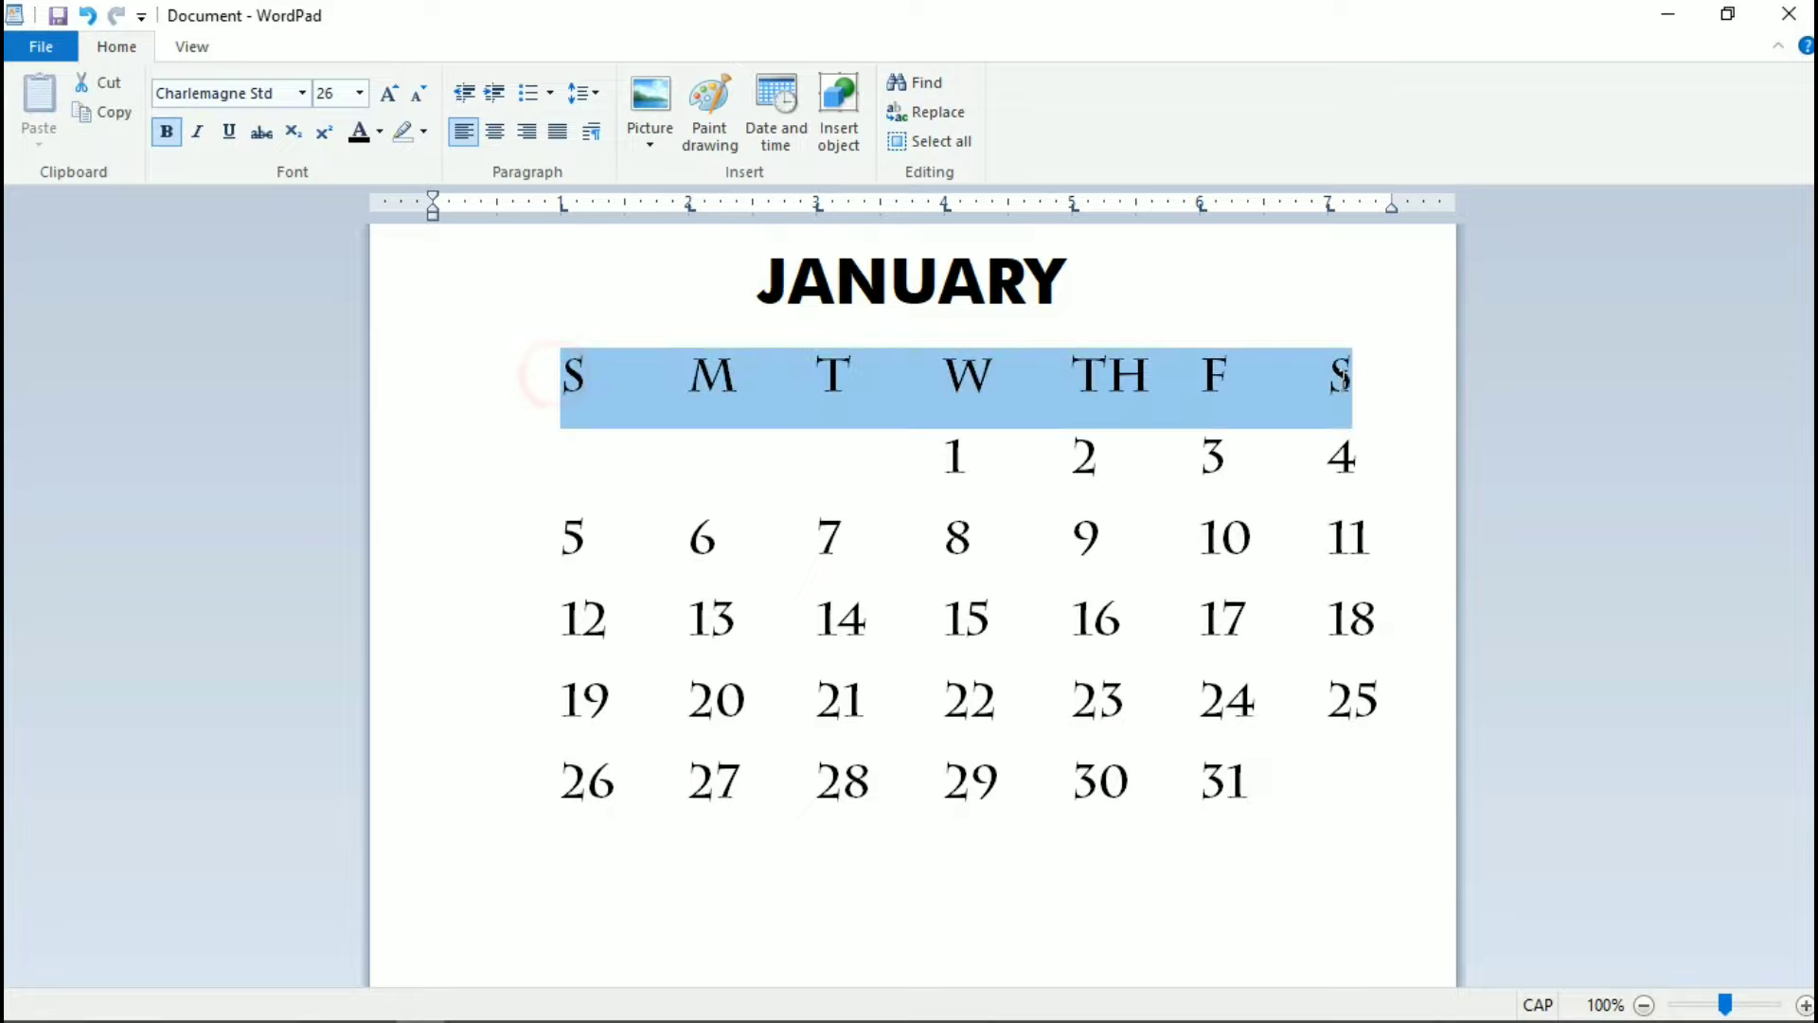
{"action": "left_click", "coordinate": [163, 135]}
{"action": "left_click", "coordinate": [167, 138]}
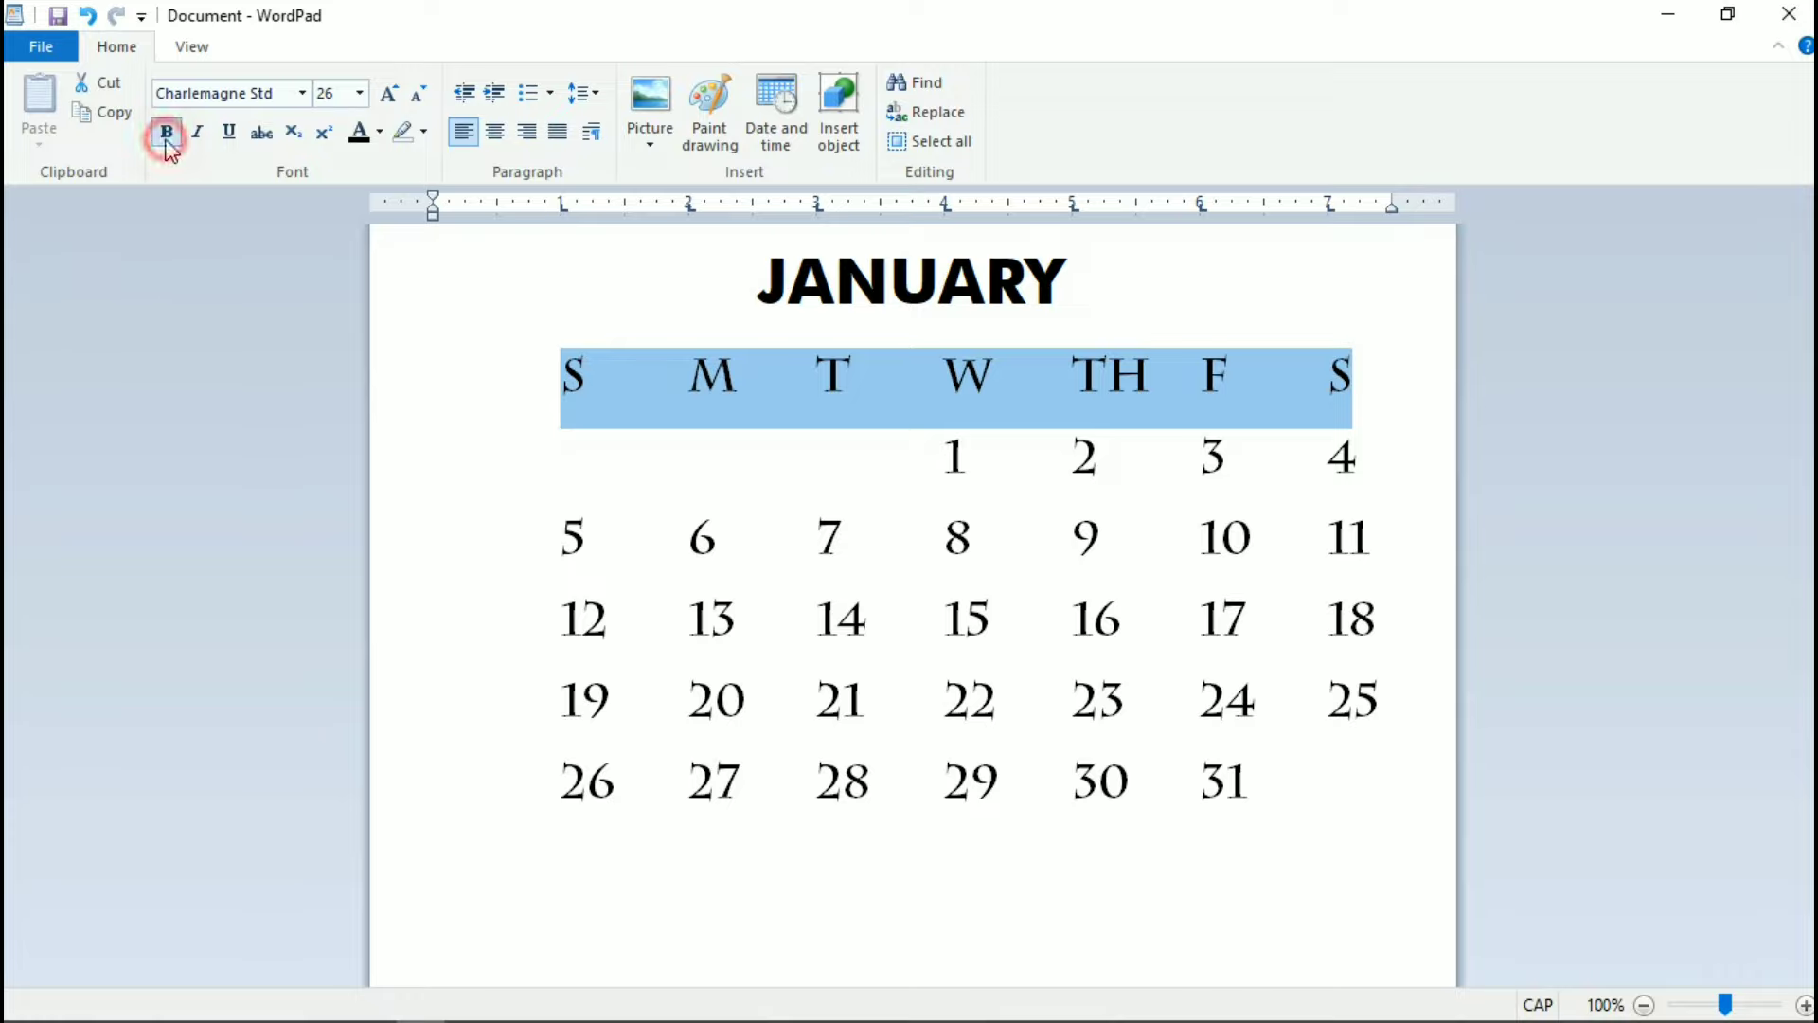
{"action": "left_click", "coordinate": [712, 591]}
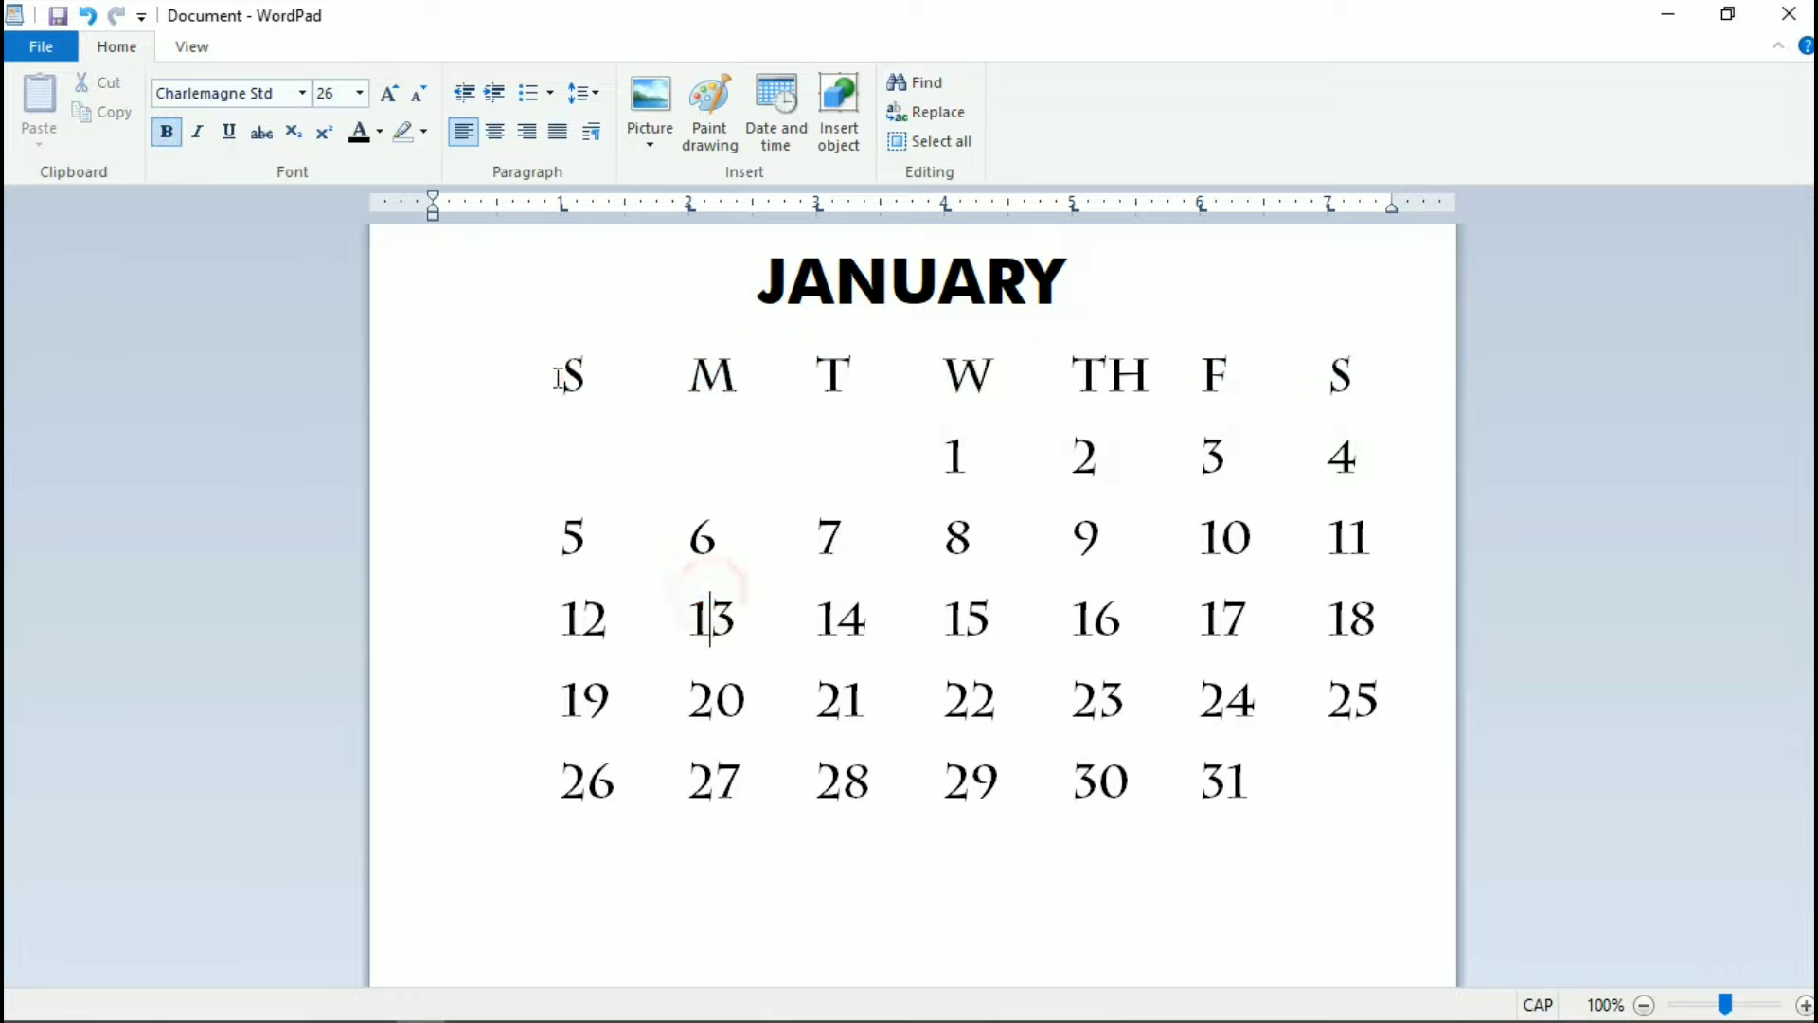
Set the weekday headers and dates to Century Gothic.
{"action": "left_click_drag", "start_coordinate": [558, 378], "coordinate": [1230, 757]}
{"action": "left_click", "coordinate": [303, 93]}
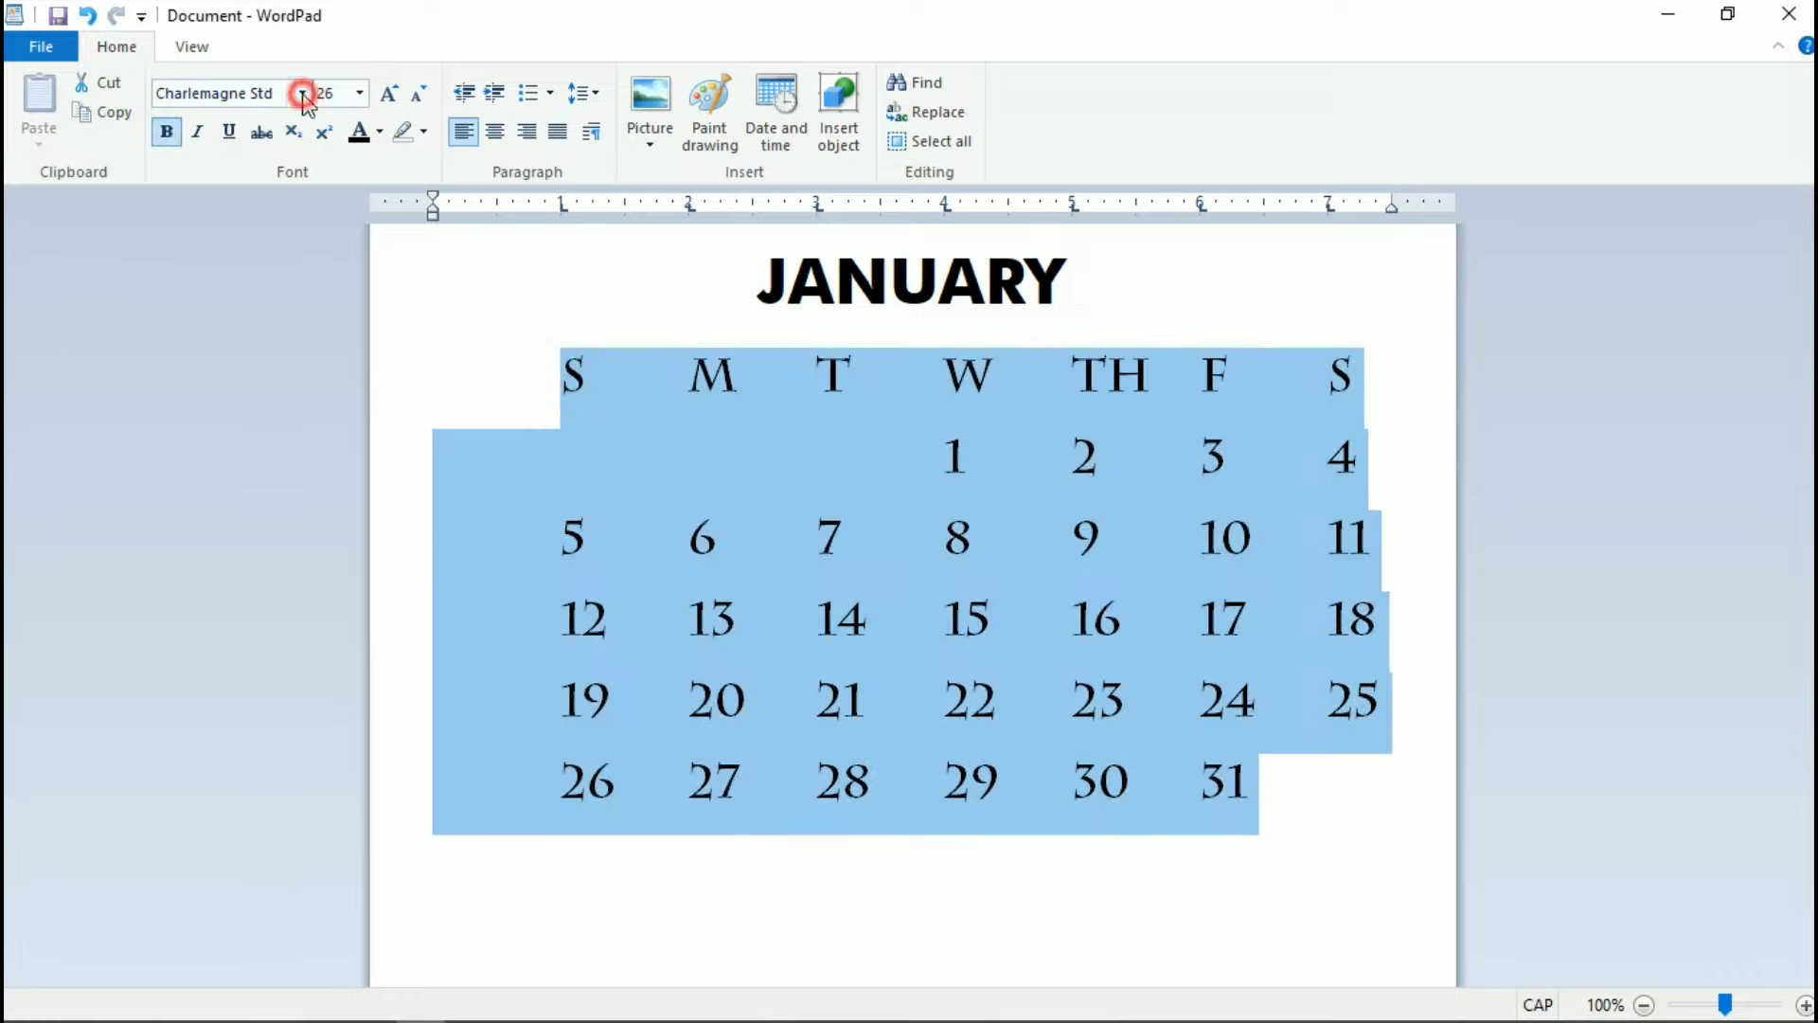
{"action": "scroll", "coordinate": [284, 511], "scroll_direction": "down", "scroll_amount": 5}
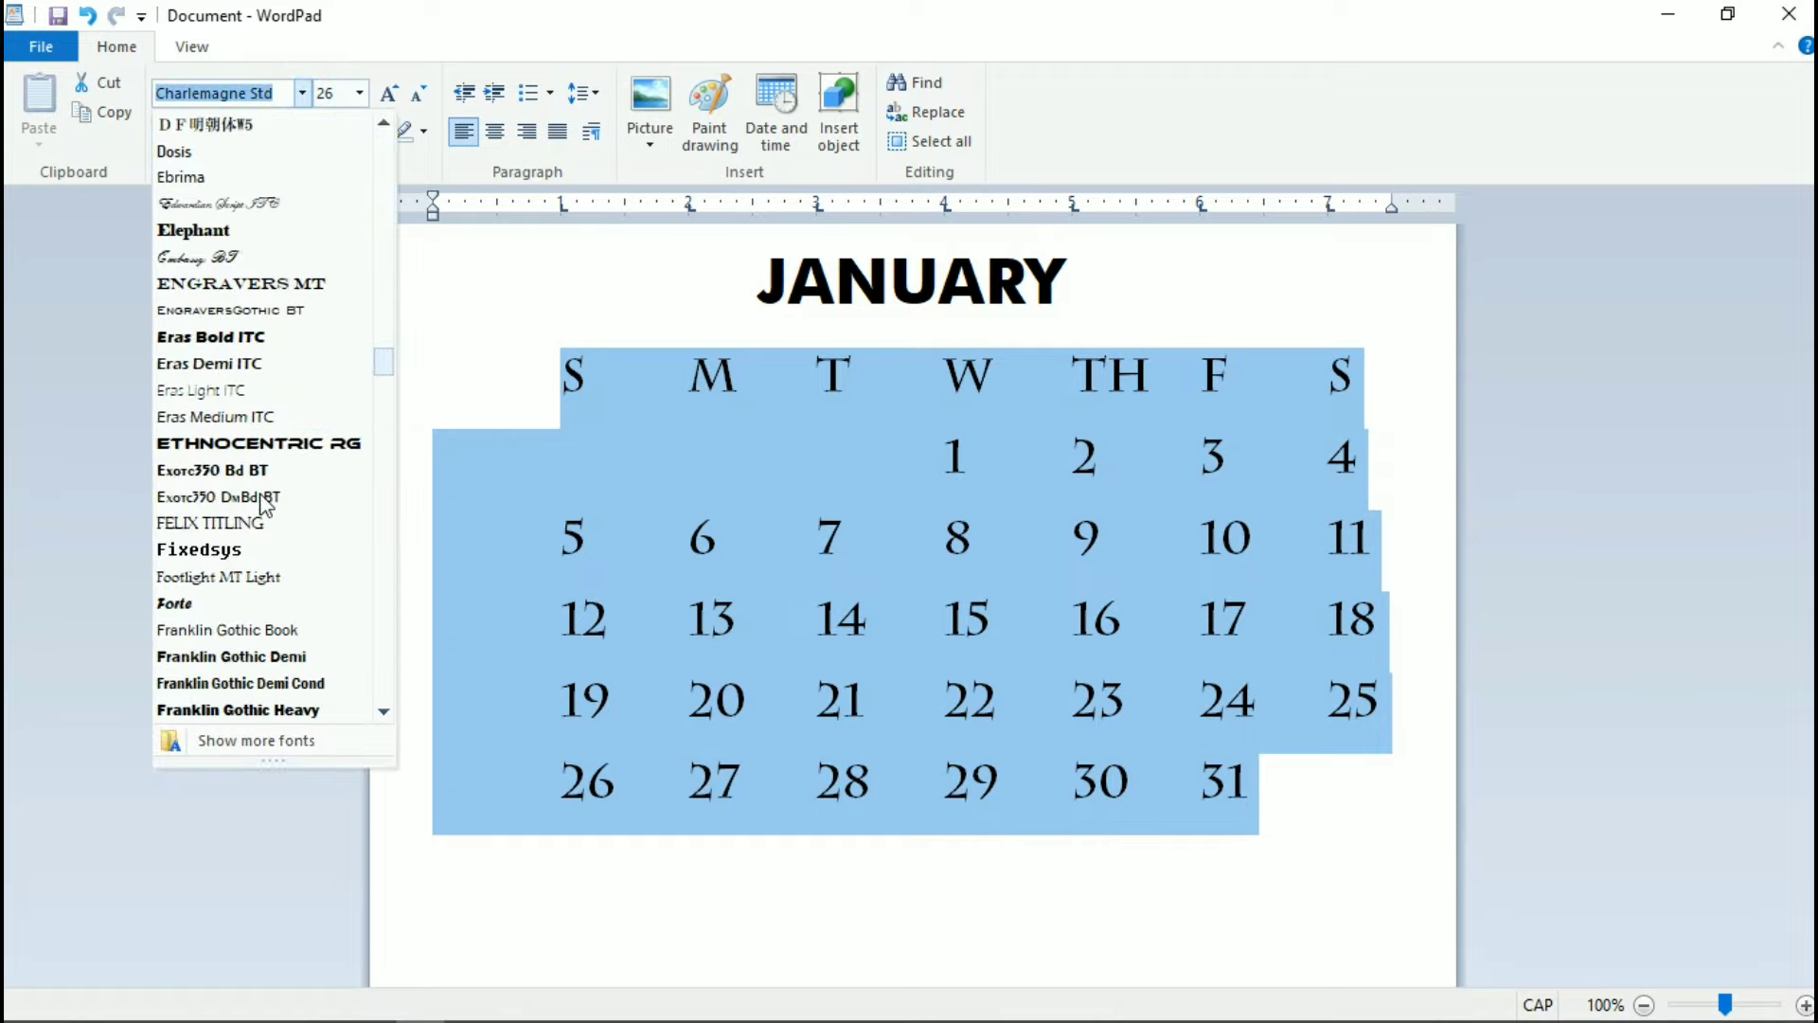
{"action": "scroll", "coordinate": [255, 492], "scroll_direction": "down", "scroll_amount": 1}
{"action": "scroll", "coordinate": [241, 463], "scroll_direction": "down", "scroll_amount": 6}
{"action": "scroll", "coordinate": [242, 459], "scroll_direction": "down", "scroll_amount": 2}
{"action": "scroll", "coordinate": [237, 452], "scroll_direction": "up", "scroll_amount": 2}
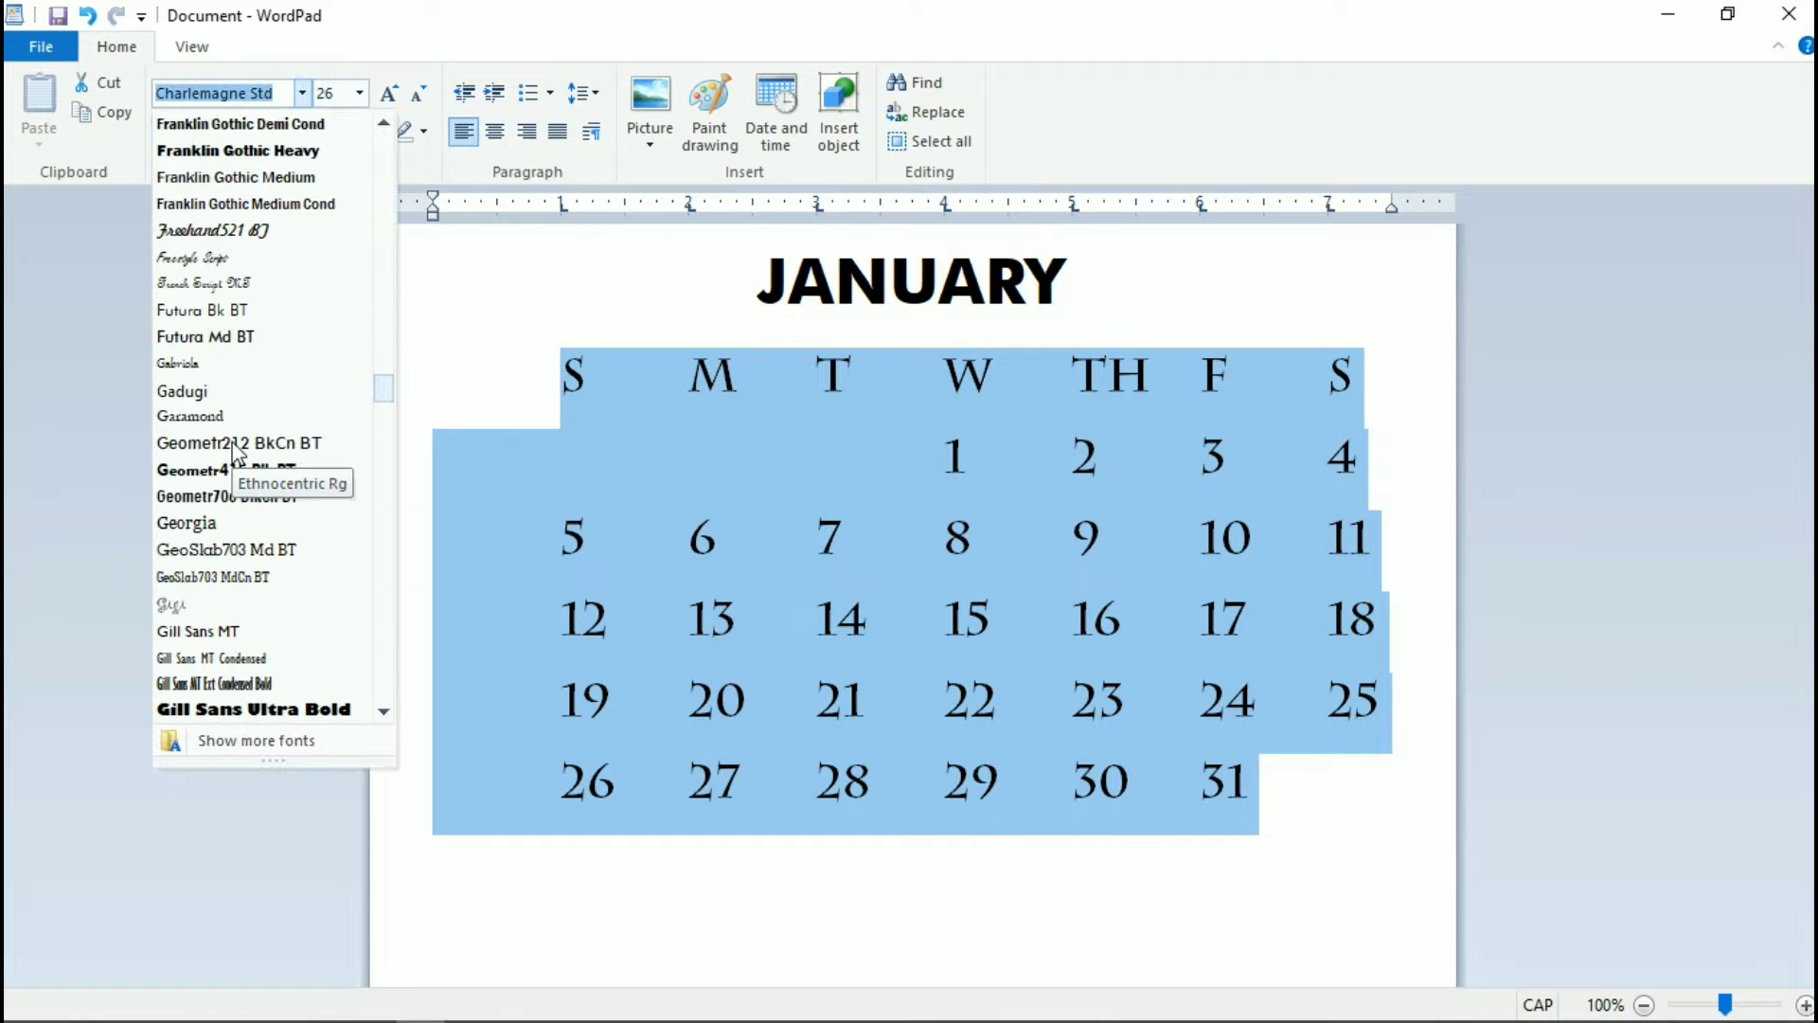
{"action": "scroll", "coordinate": [237, 453], "scroll_direction": "up", "scroll_amount": 2}
{"action": "scroll", "coordinate": [234, 459], "scroll_direction": "up", "scroll_amount": 4}
{"action": "scroll", "coordinate": [232, 463], "scroll_direction": "up", "scroll_amount": 8}
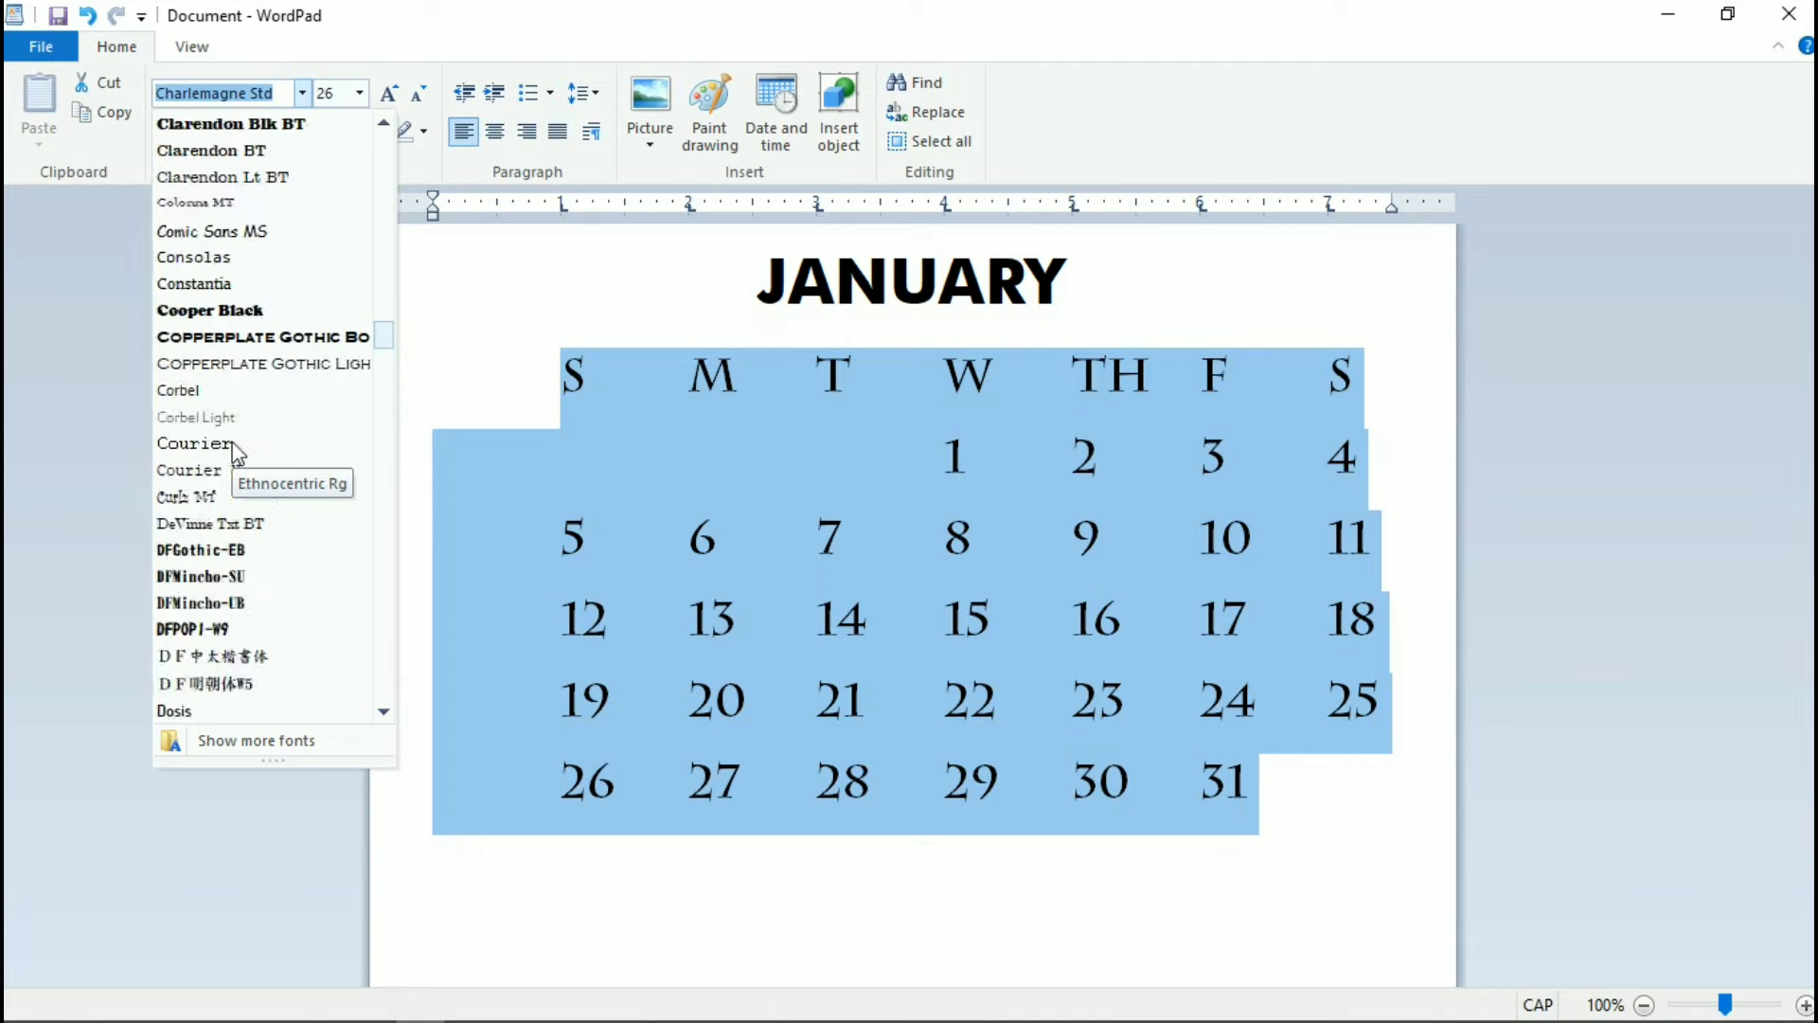
{"action": "scroll", "coordinate": [229, 426], "scroll_direction": "up", "scroll_amount": 4}
{"action": "left_click", "coordinate": [241, 178]}
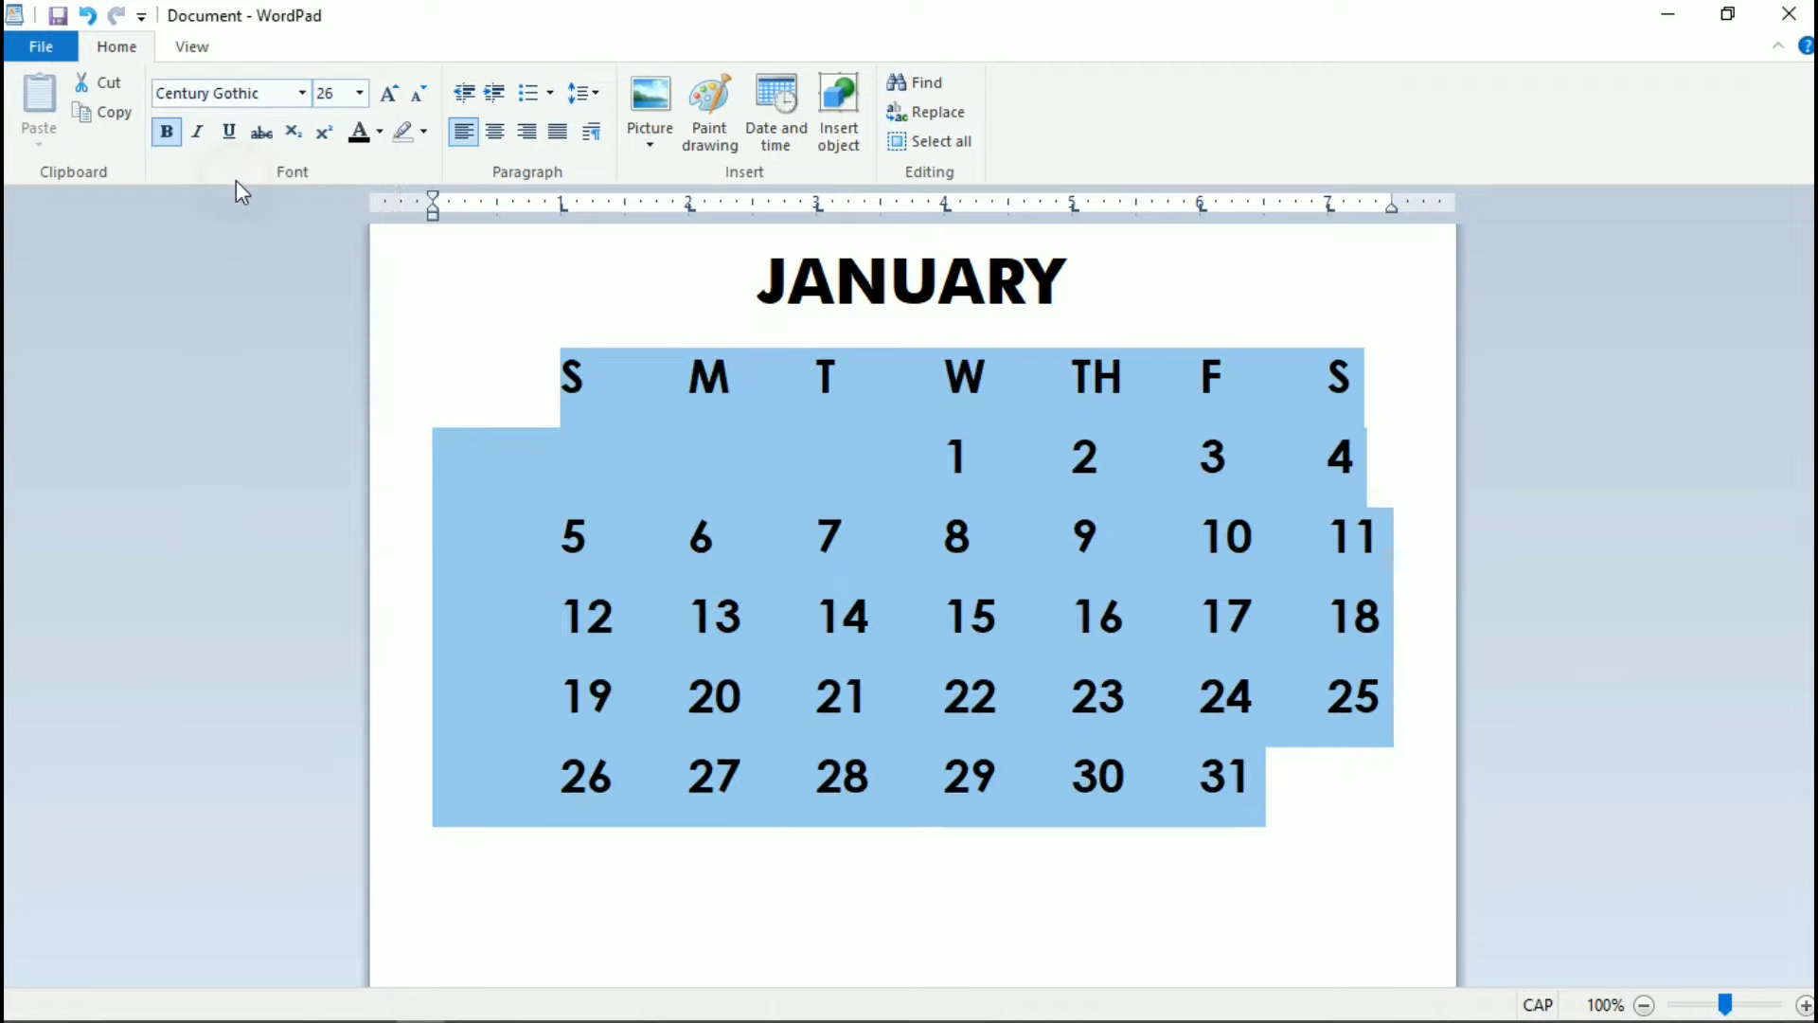
{"action": "left_click", "coordinate": [999, 692]}
{"action": "mouse_move", "coordinate": [559, 378]}
{"action": "left_mouse_down"}
{"action": "mouse_move", "coordinate": [1298, 380]}
{"action": "mouse_move", "coordinate": [1336, 417]}
{"action": "left_mouse_up"}
Make January dates 1 through 31 regular weight instead of bold.
{"action": "left_click_drag", "start_coordinate": [947, 455], "coordinate": [1243, 782]}
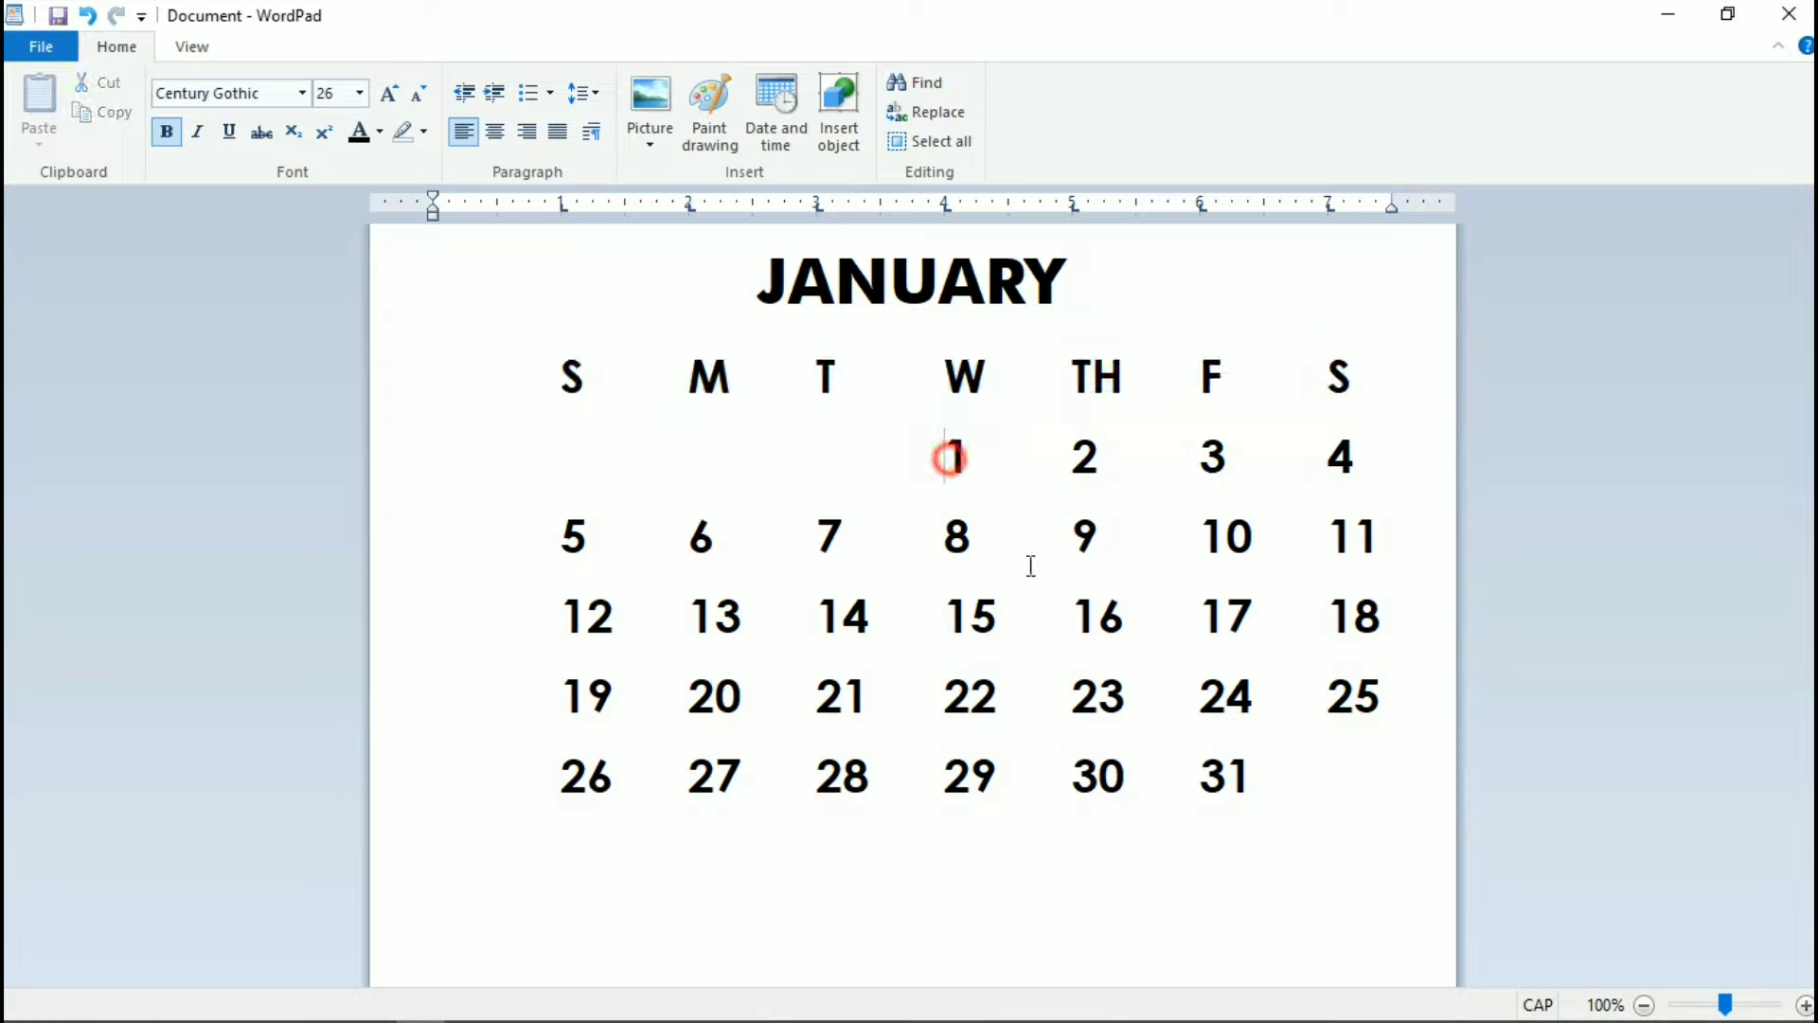
{"action": "left_click", "coordinate": [166, 131]}
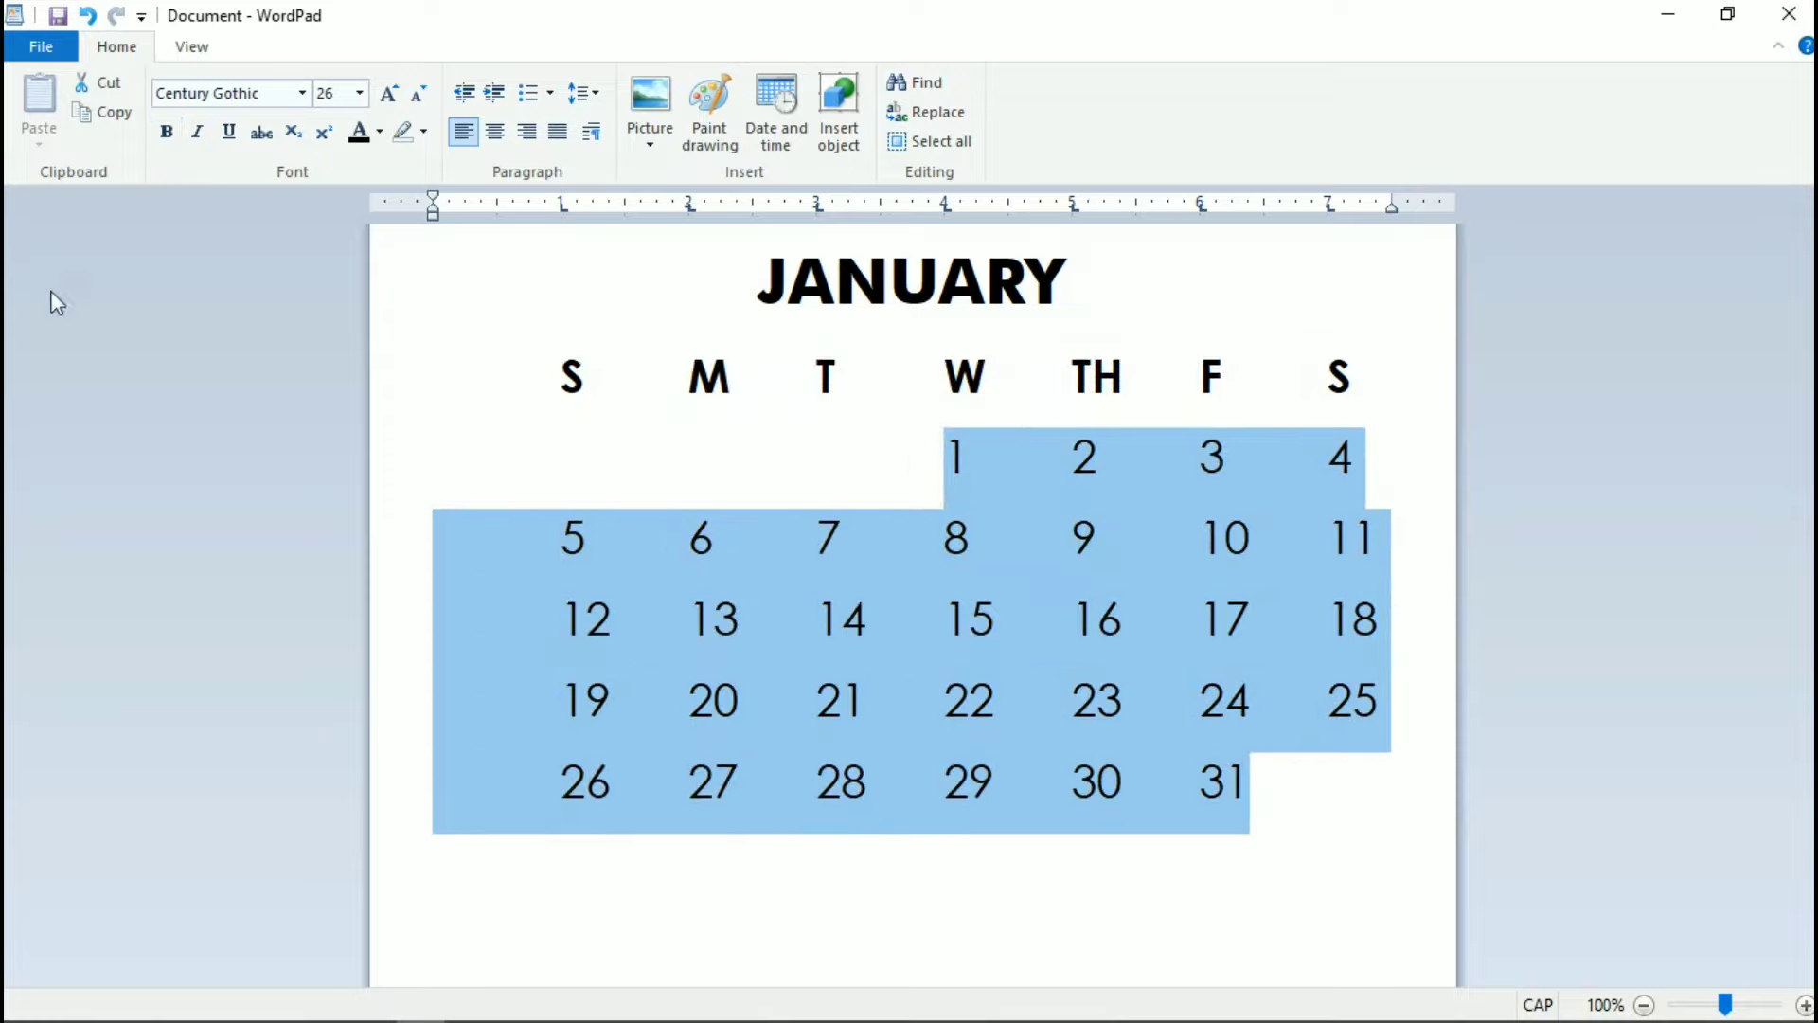
{"action": "left_click", "coordinate": [830, 606]}
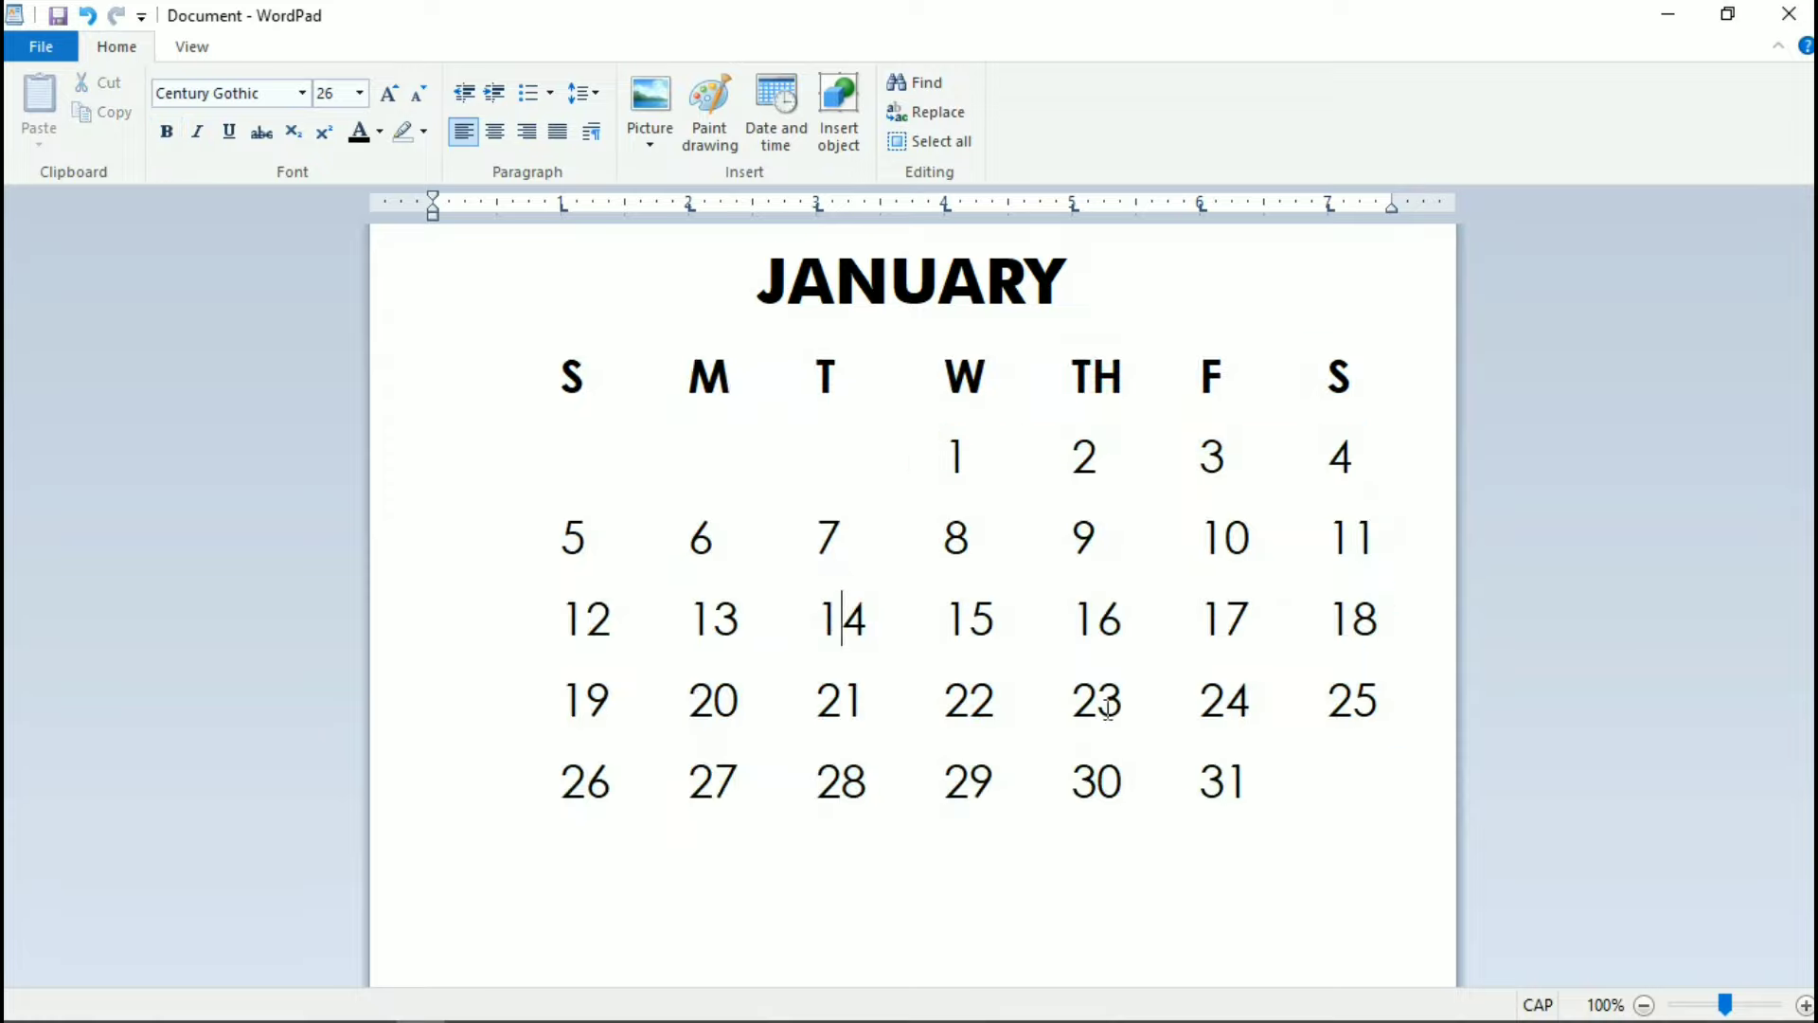
Colour the weekday header row S to S dark blue.
{"action": "left_click_drag", "start_coordinate": [552, 375], "coordinate": [1351, 379]}
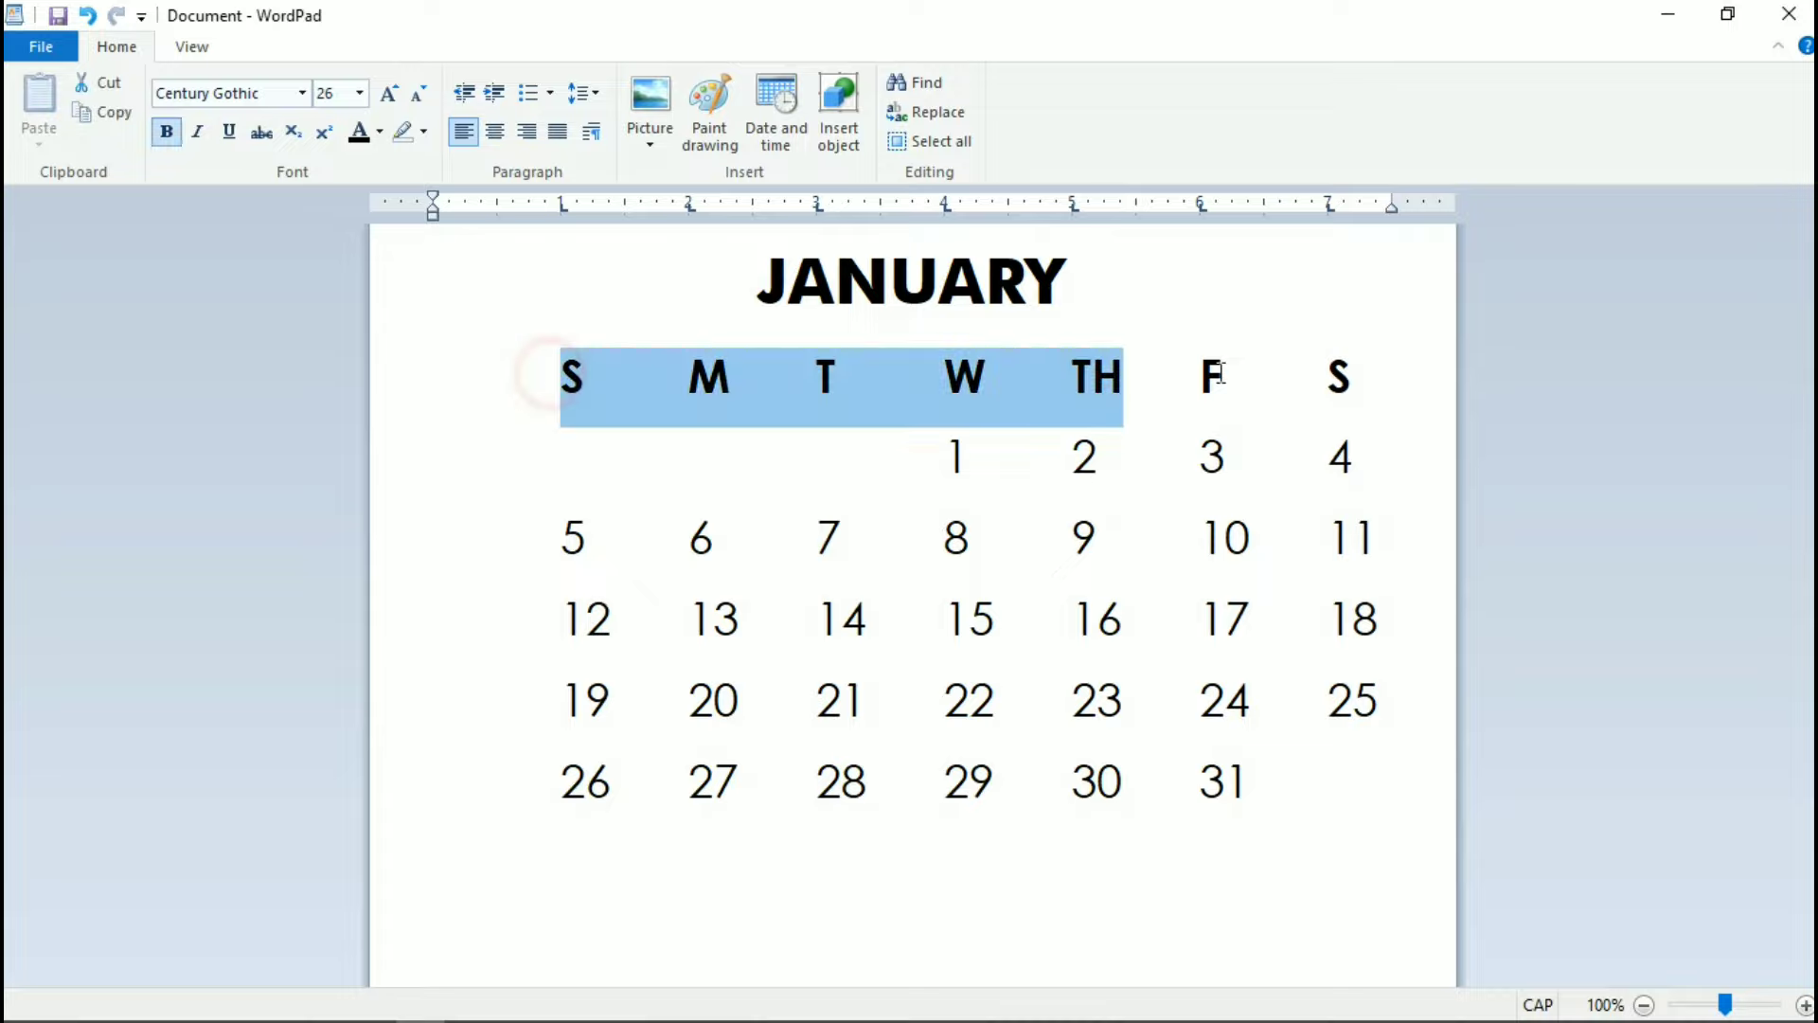
{"action": "left_click", "coordinate": [386, 131]}
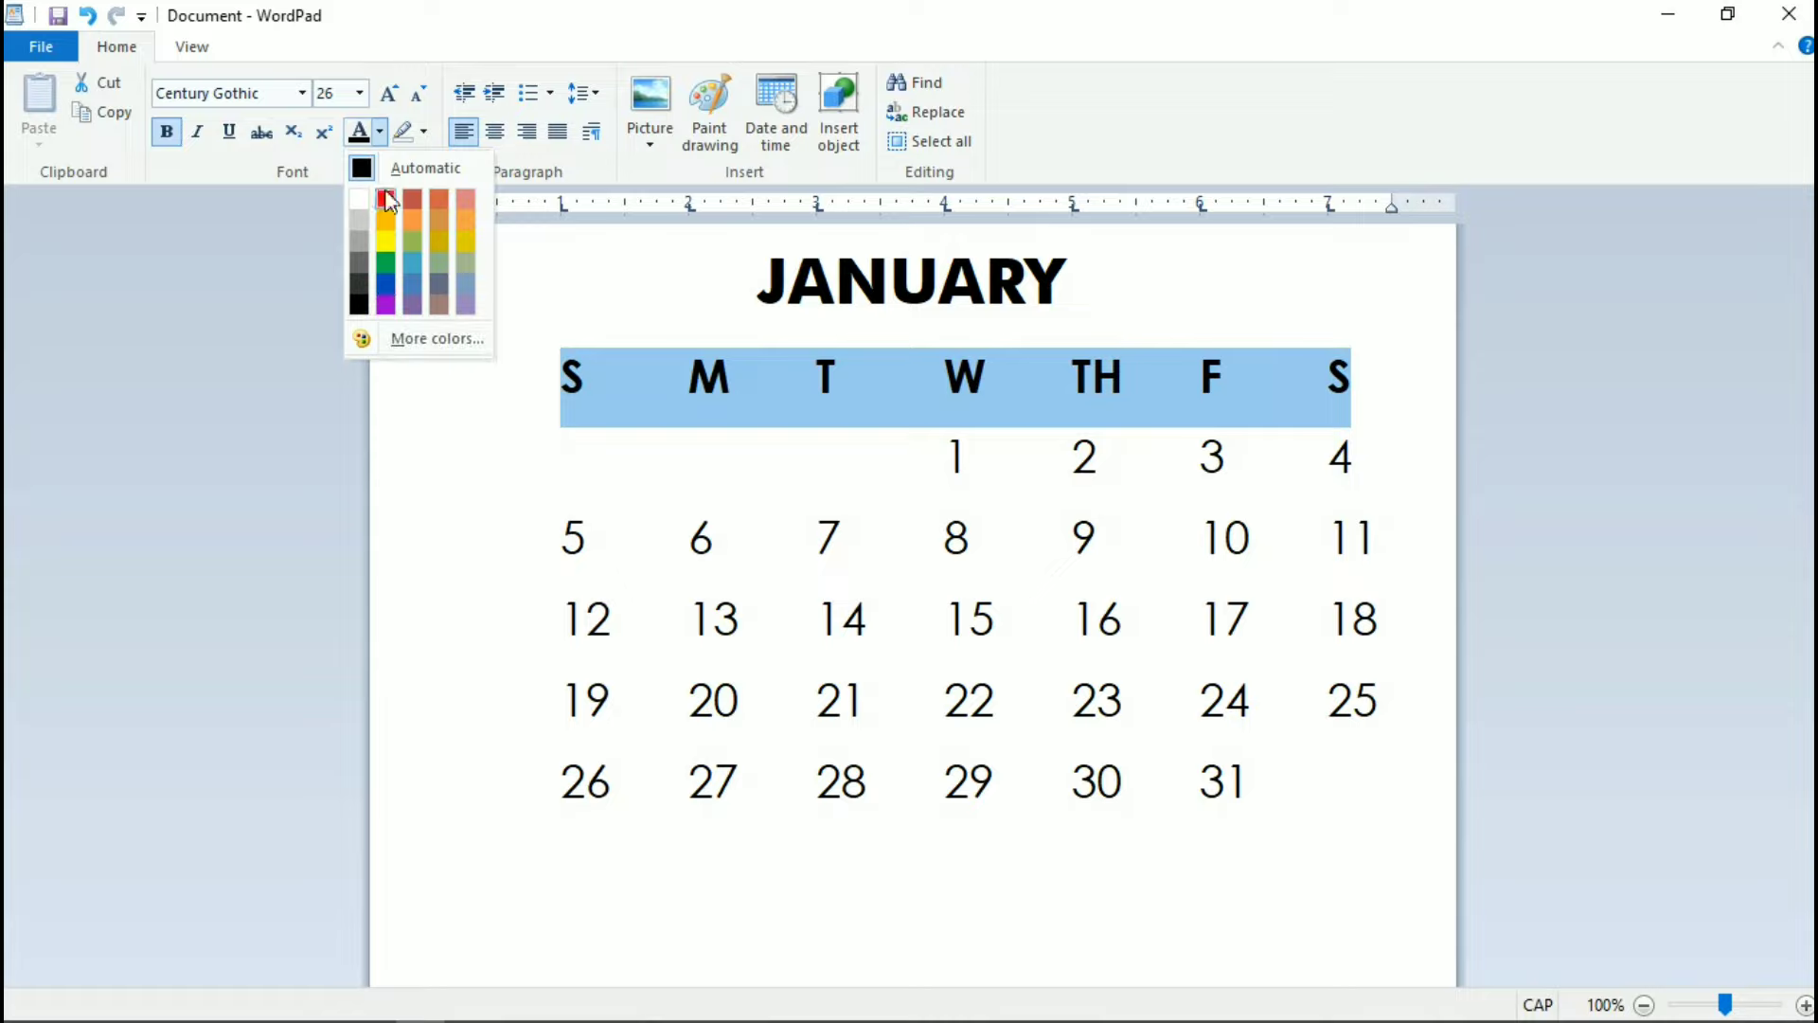
{"action": "left_click", "coordinate": [386, 286]}
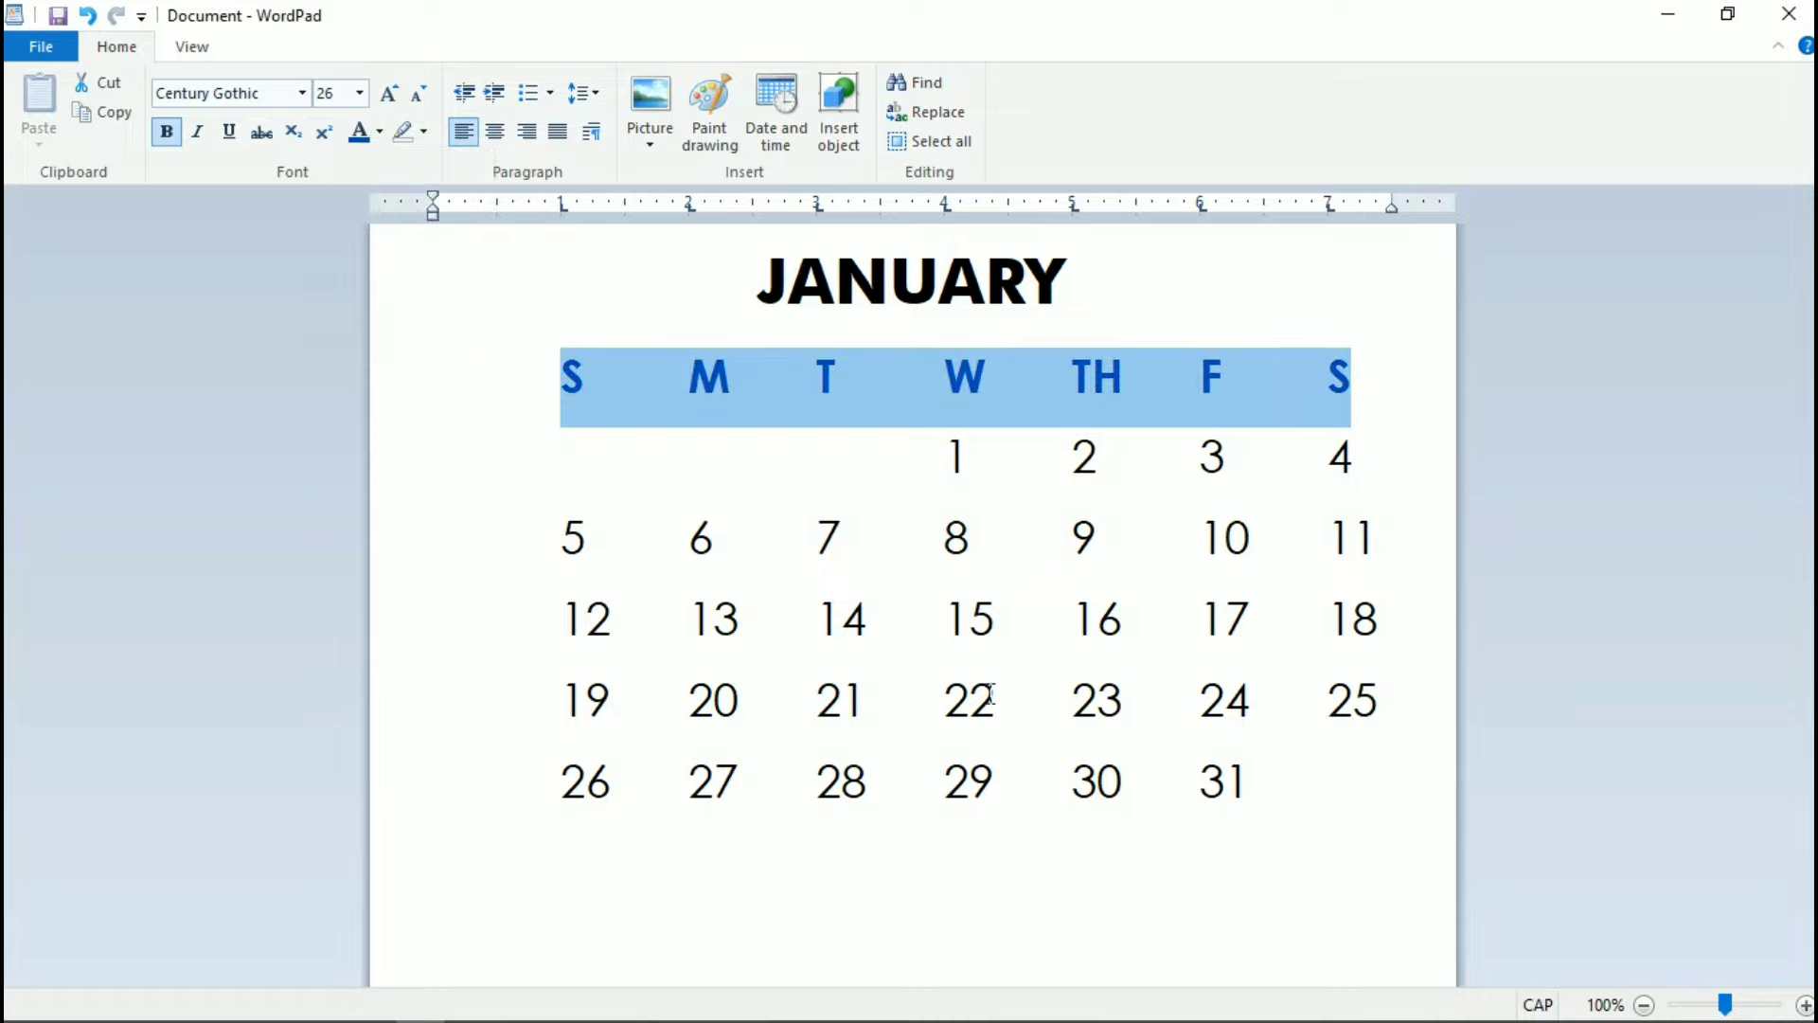
{"action": "left_click", "coordinate": [992, 689]}
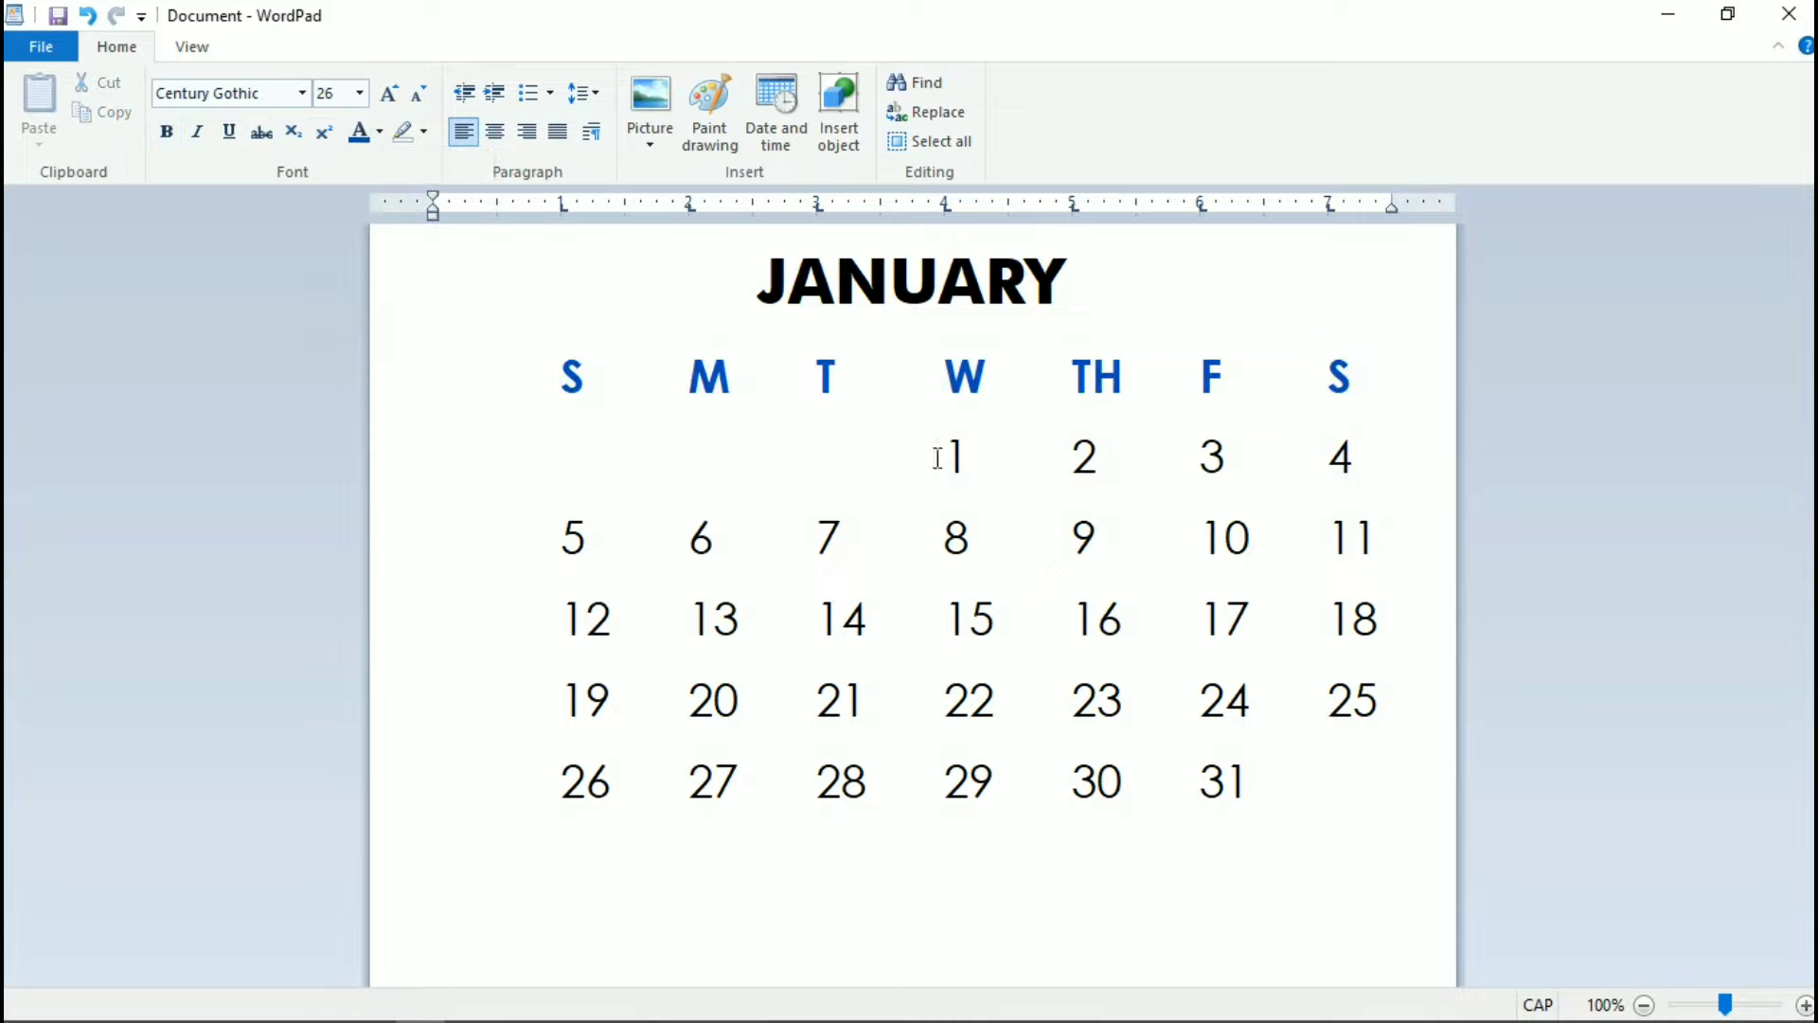
Colour the January Sunday dates 5, 12, 19 and 26 red.
{"action": "left_click", "coordinate": [559, 536]}
{"action": "left_click_drag", "start_coordinate": [558, 535], "coordinate": [585, 539]}
{"action": "left_click", "coordinate": [378, 132]}
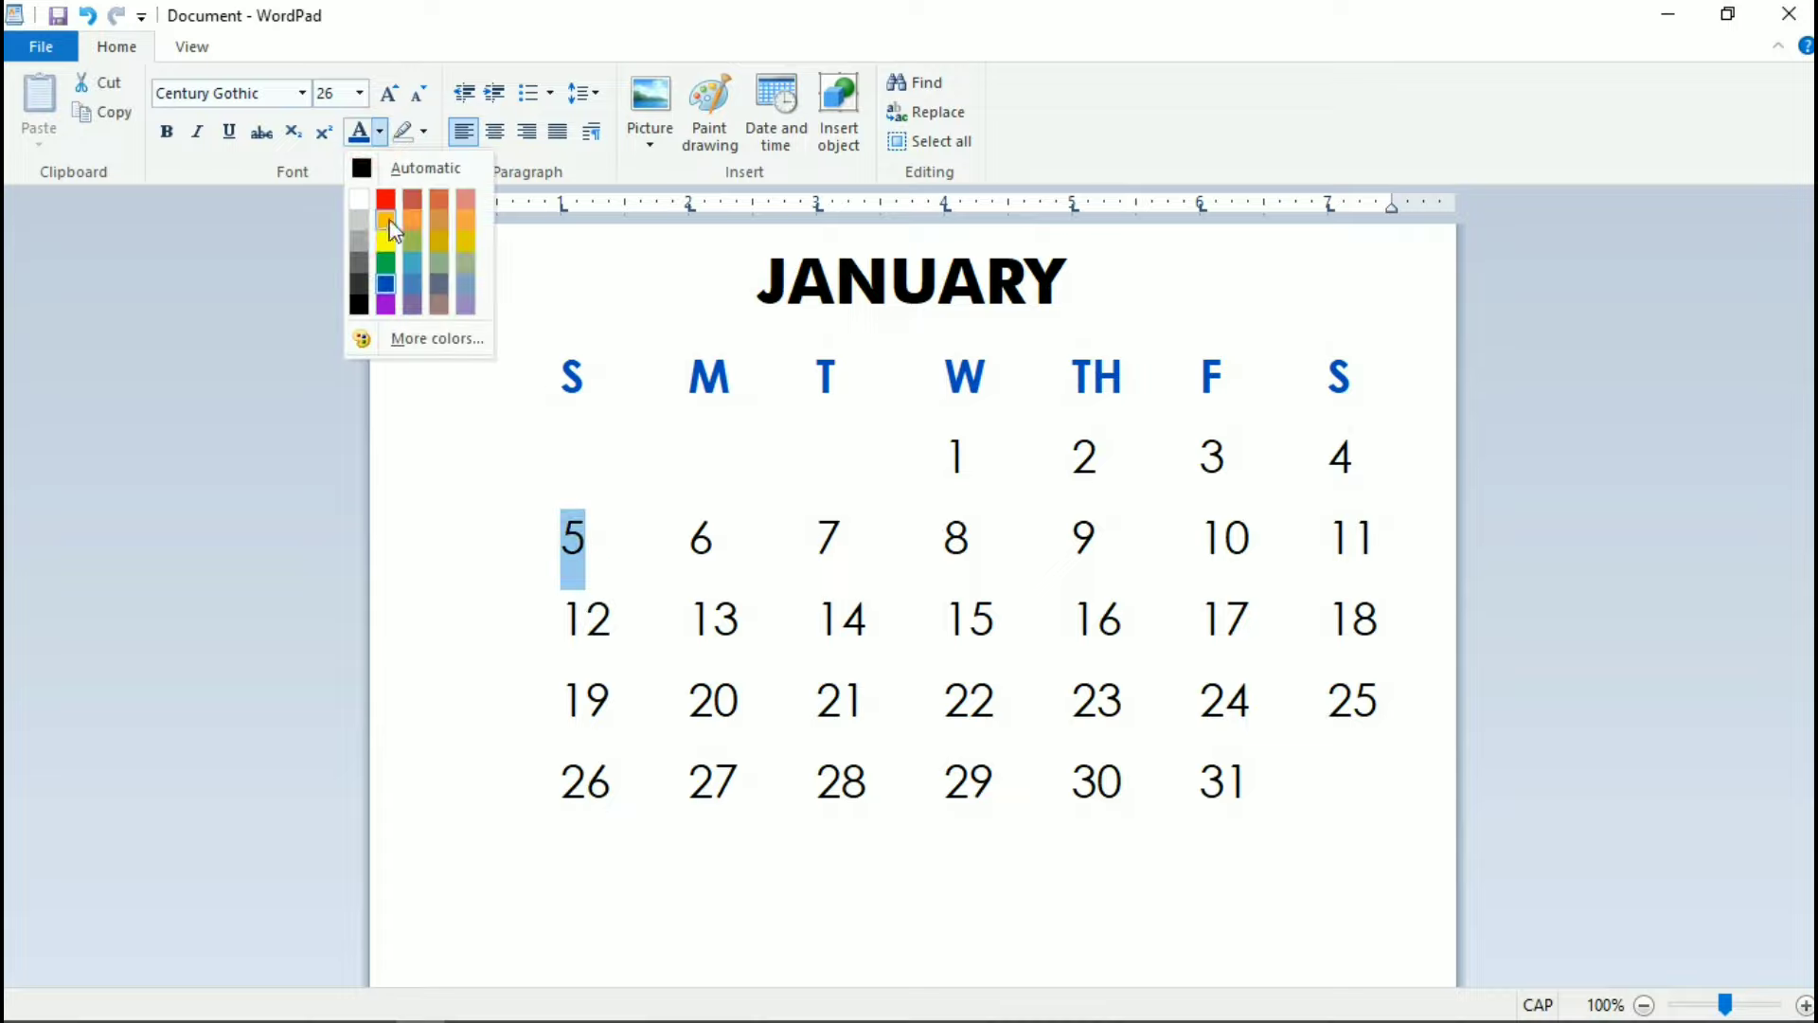
{"action": "left_click", "coordinate": [385, 199]}
{"action": "left_click_drag", "start_coordinate": [558, 625], "coordinate": [611, 627]}
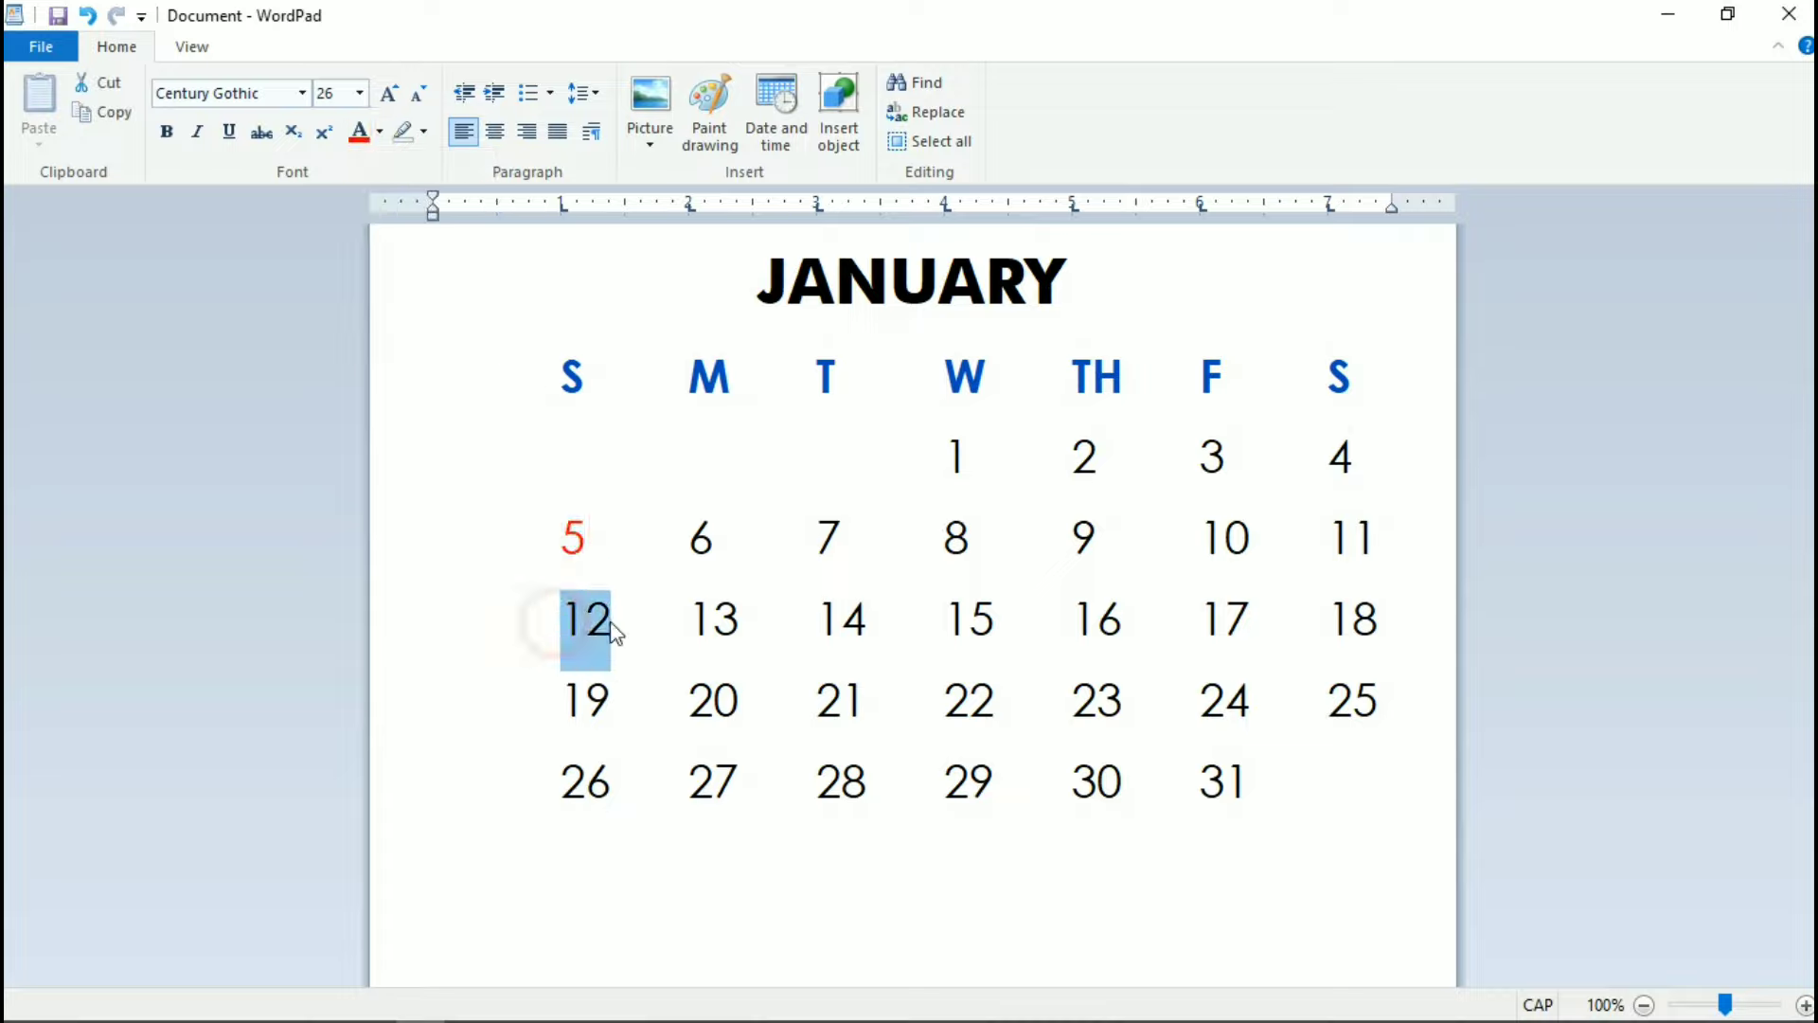
{"action": "left_click", "coordinate": [359, 132]}
{"action": "left_click_drag", "start_coordinate": [559, 701], "coordinate": [611, 703]}
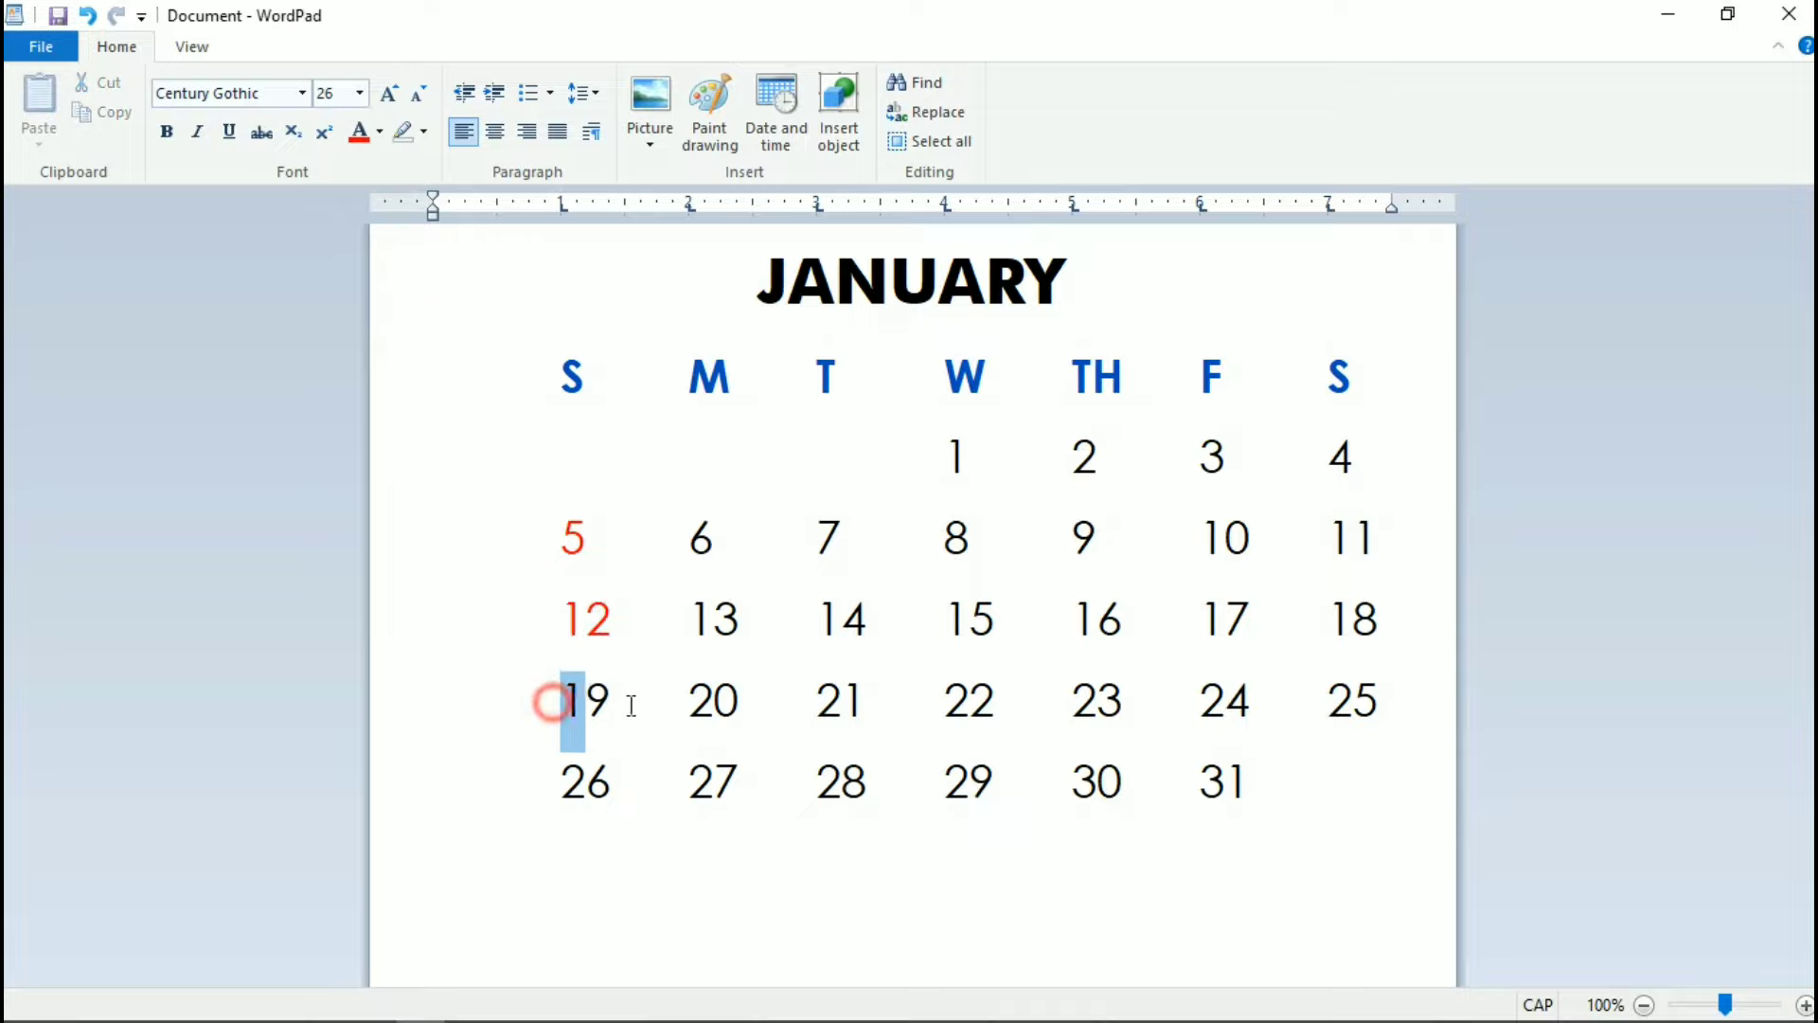
{"action": "left_click", "coordinate": [359, 131]}
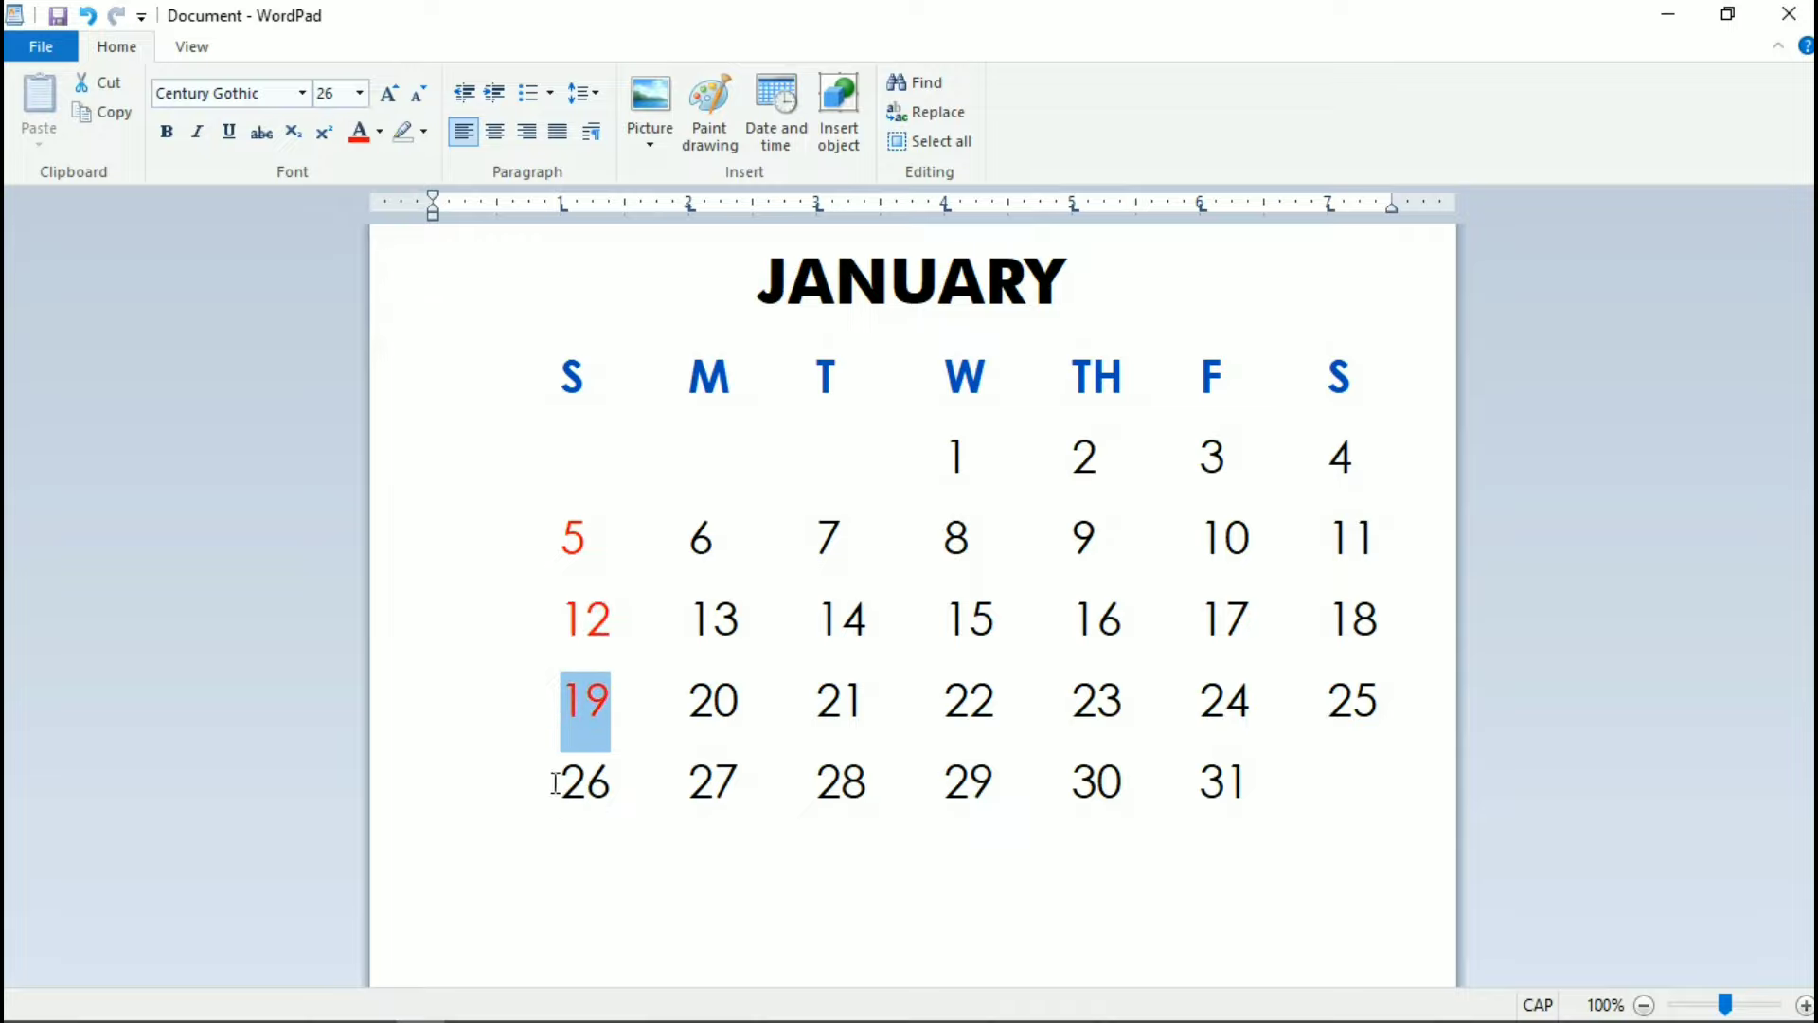
{"action": "left_click_drag", "start_coordinate": [555, 784], "coordinate": [610, 786]}
{"action": "left_click", "coordinate": [359, 131]}
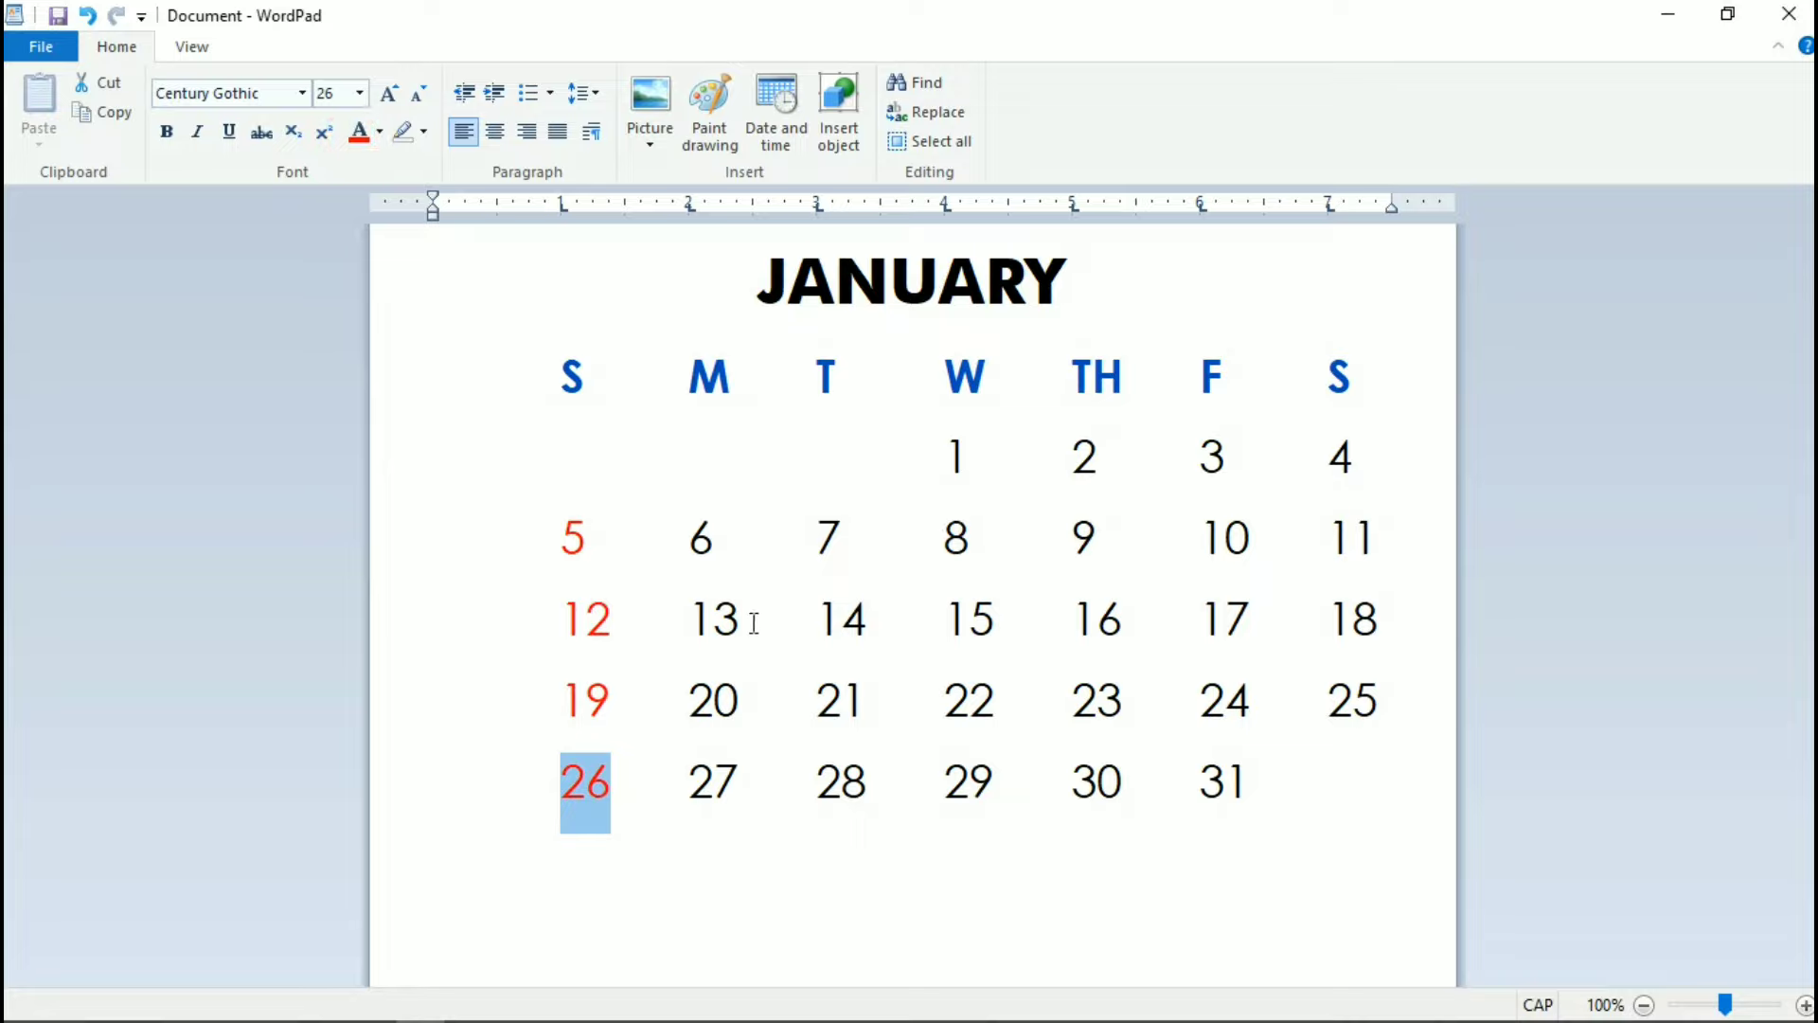
Make holidays 13 and 14 red, then select the whole January calendar with its title.
{"action": "left_click_drag", "start_coordinate": [679, 619], "coordinate": [868, 620]}
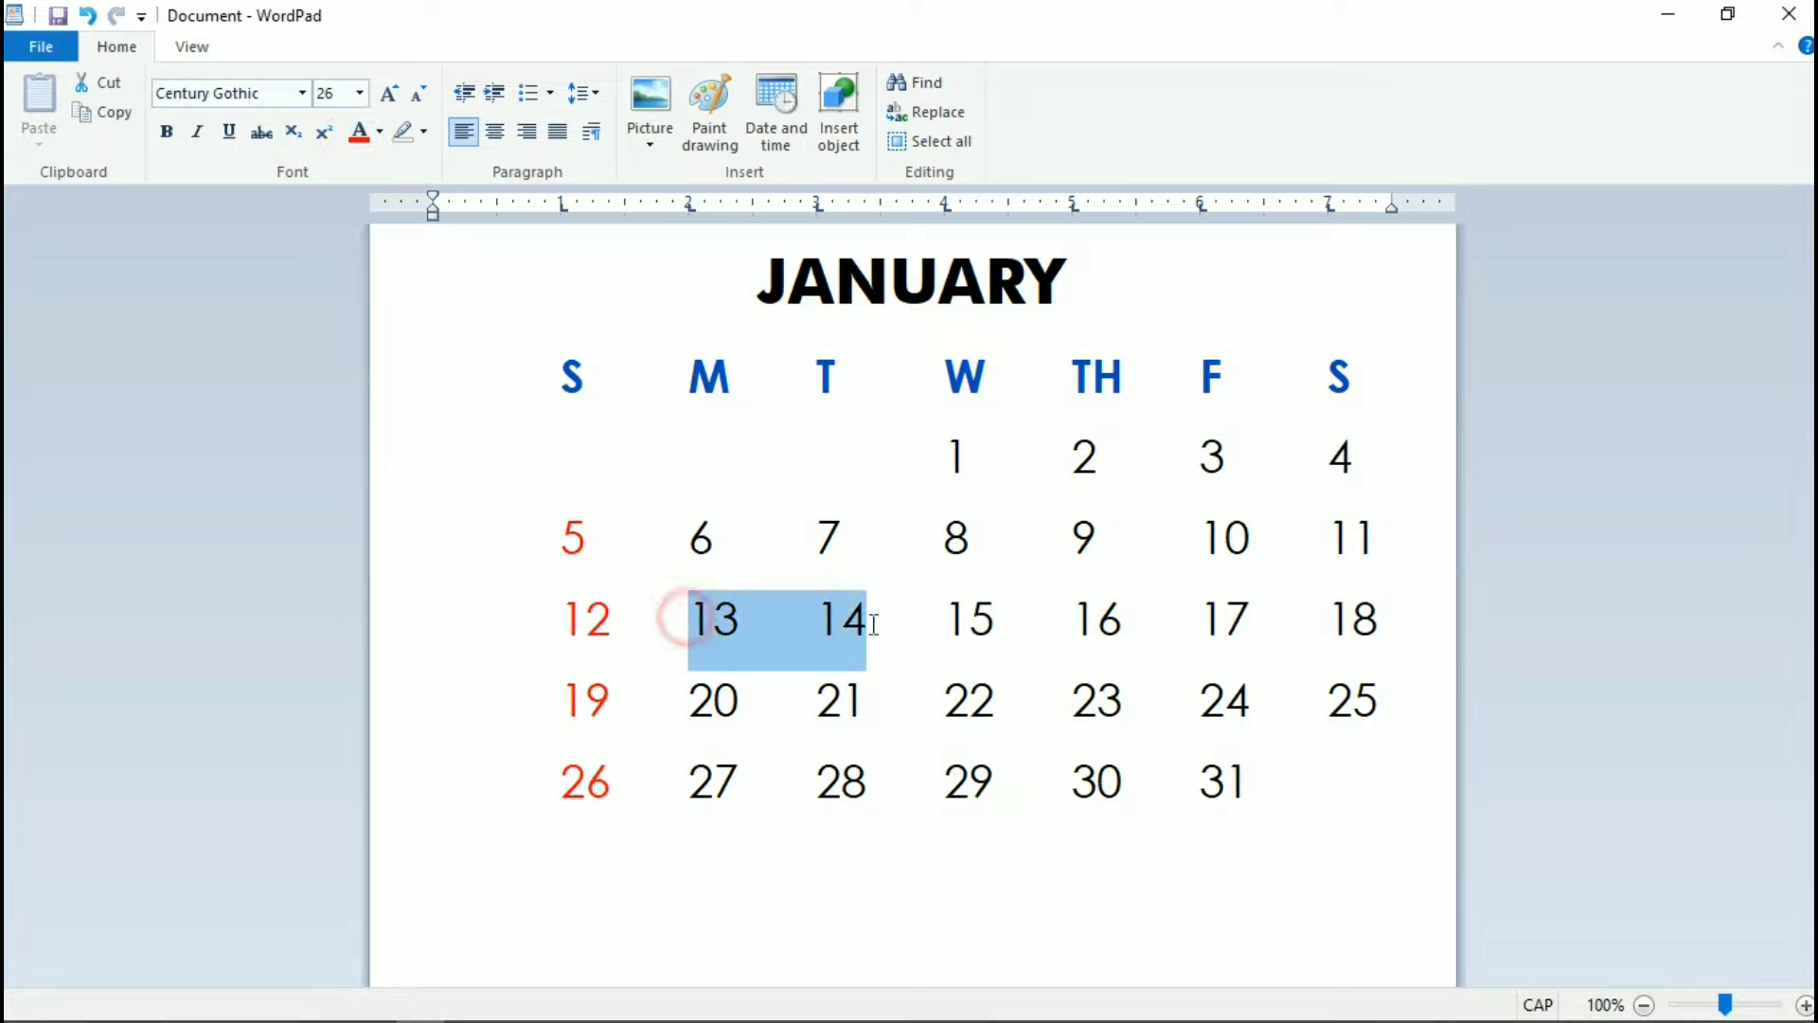
{"action": "left_click", "coordinate": [359, 132]}
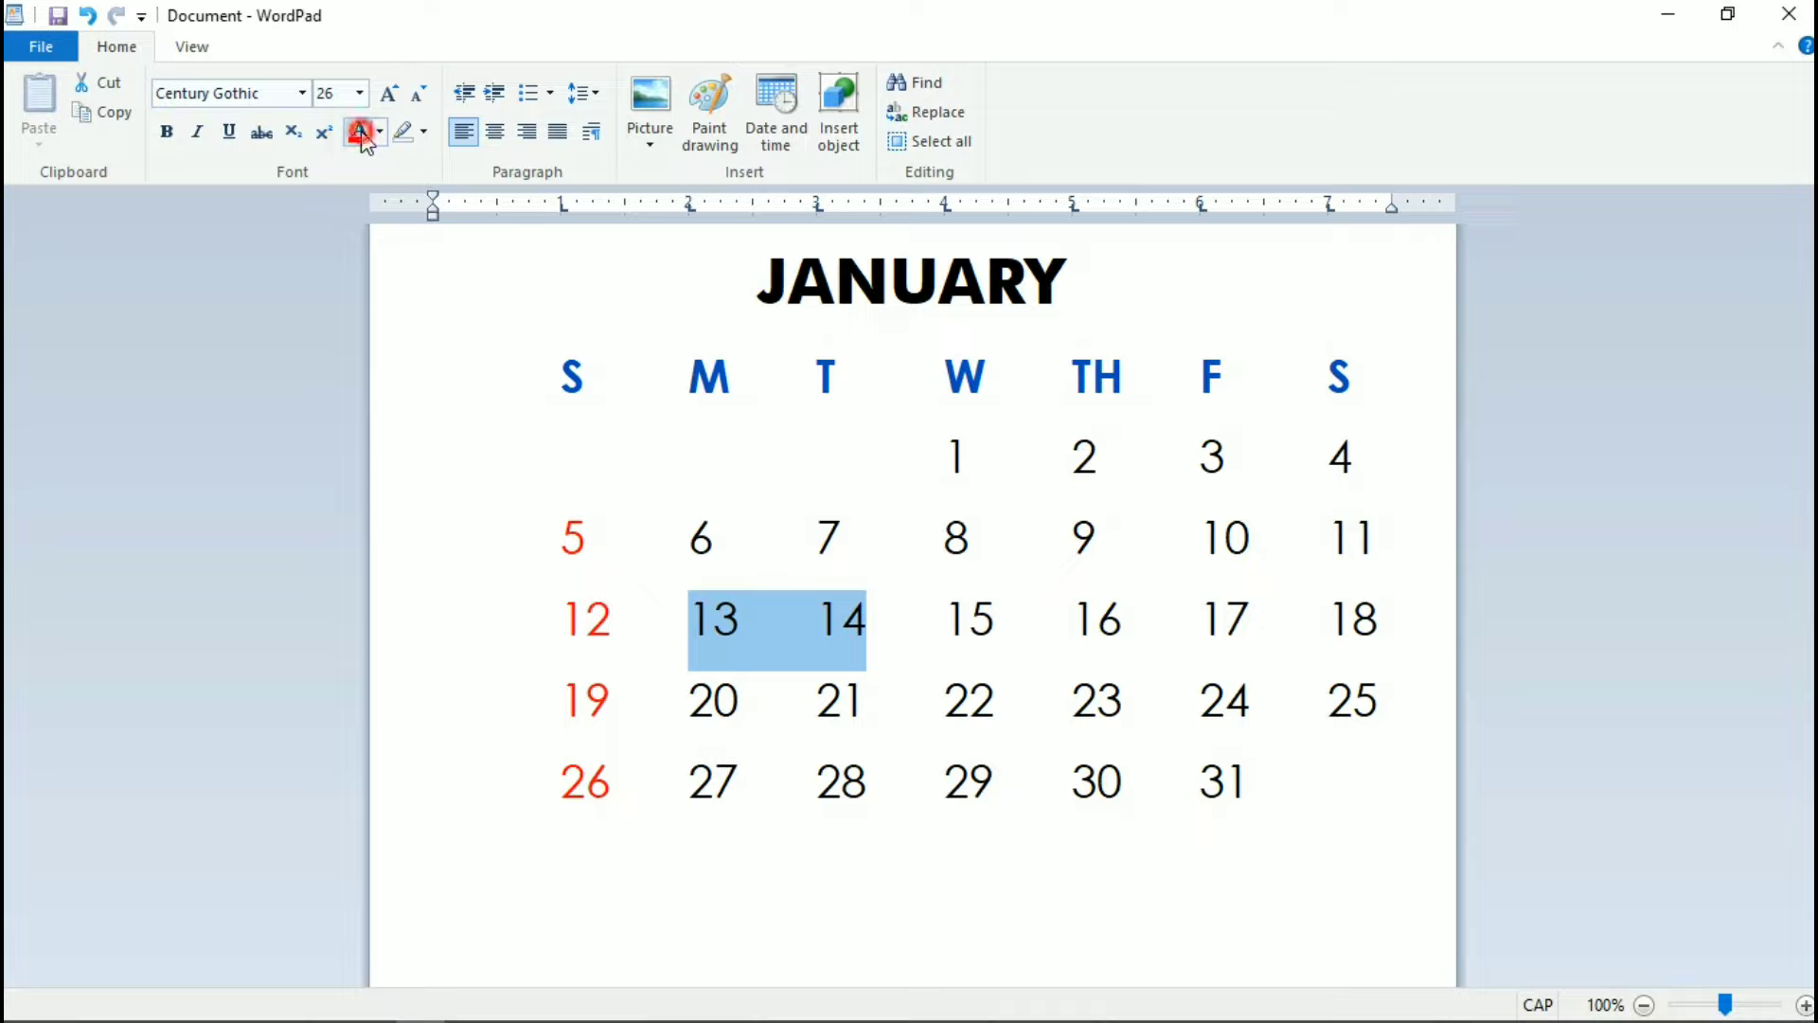
{"action": "left_click", "coordinate": [1256, 786]}
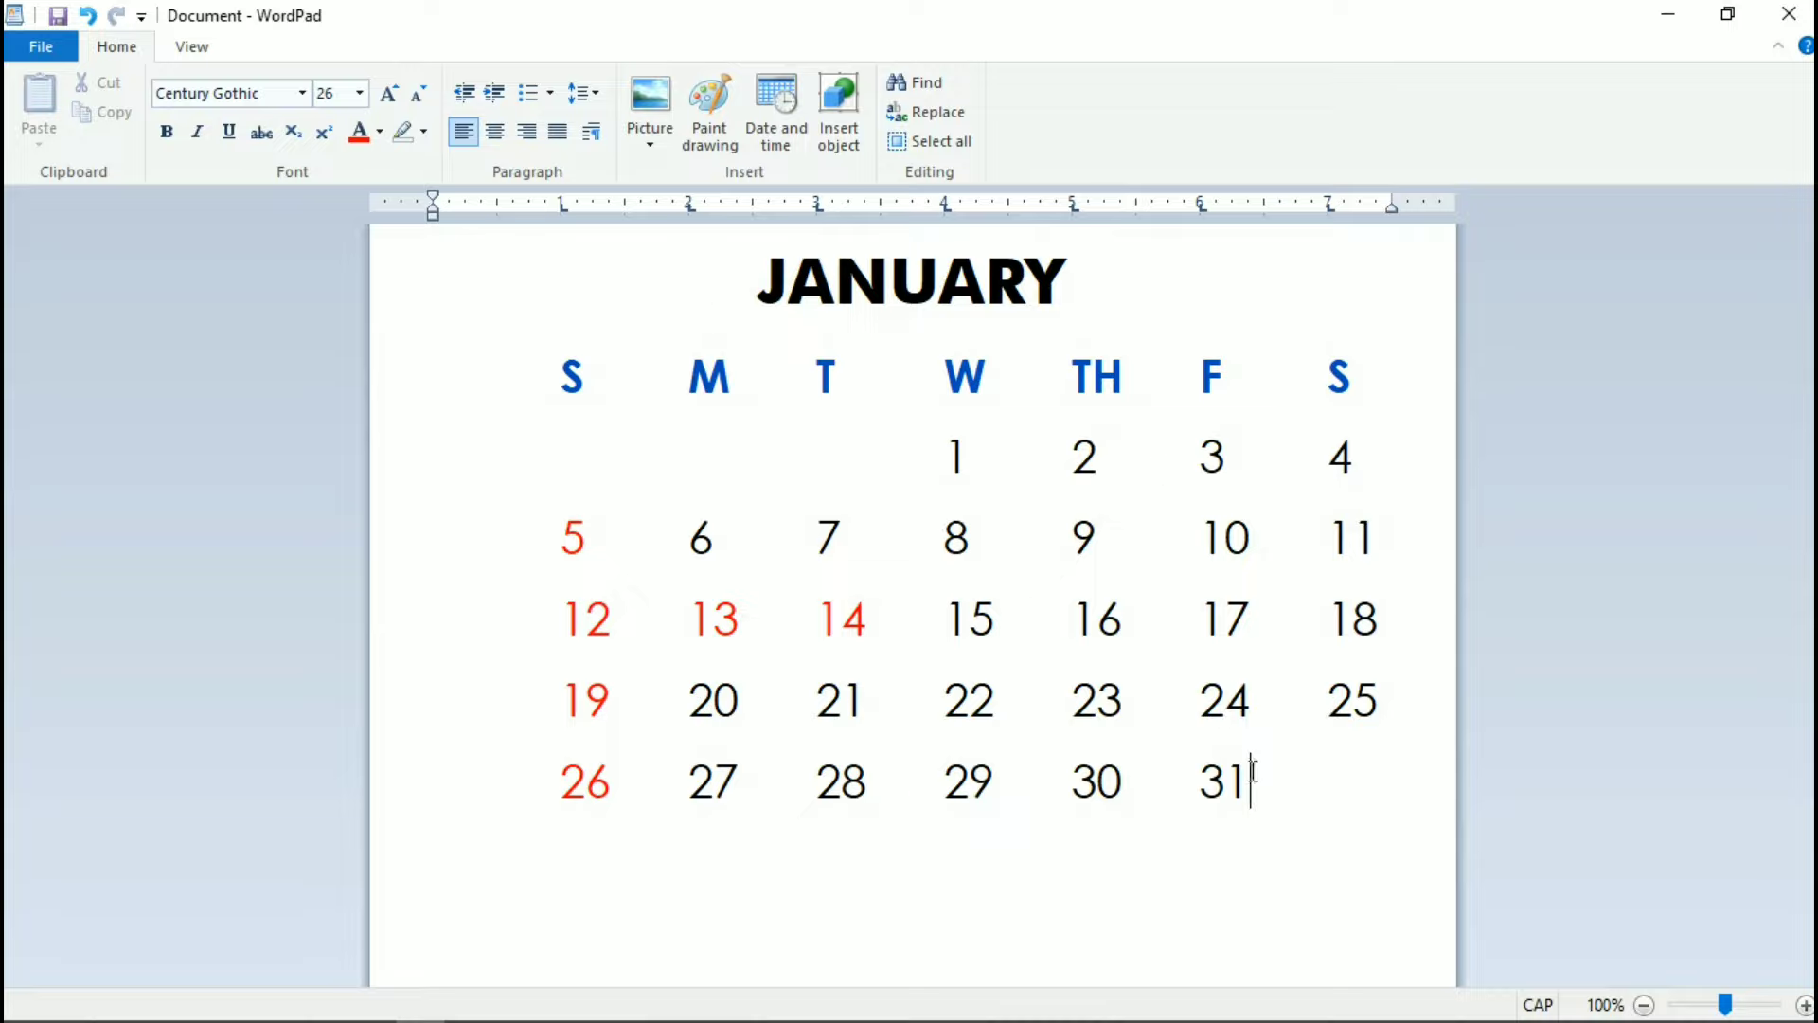
{"action": "mouse_move", "coordinate": [1254, 789]}
{"action": "left_mouse_down"}
{"action": "mouse_move", "coordinate": [1124, 706]}
{"action": "mouse_move", "coordinate": [884, 373]}
{"action": "mouse_move", "coordinate": [758, 295]}
{"action": "left_mouse_up"}
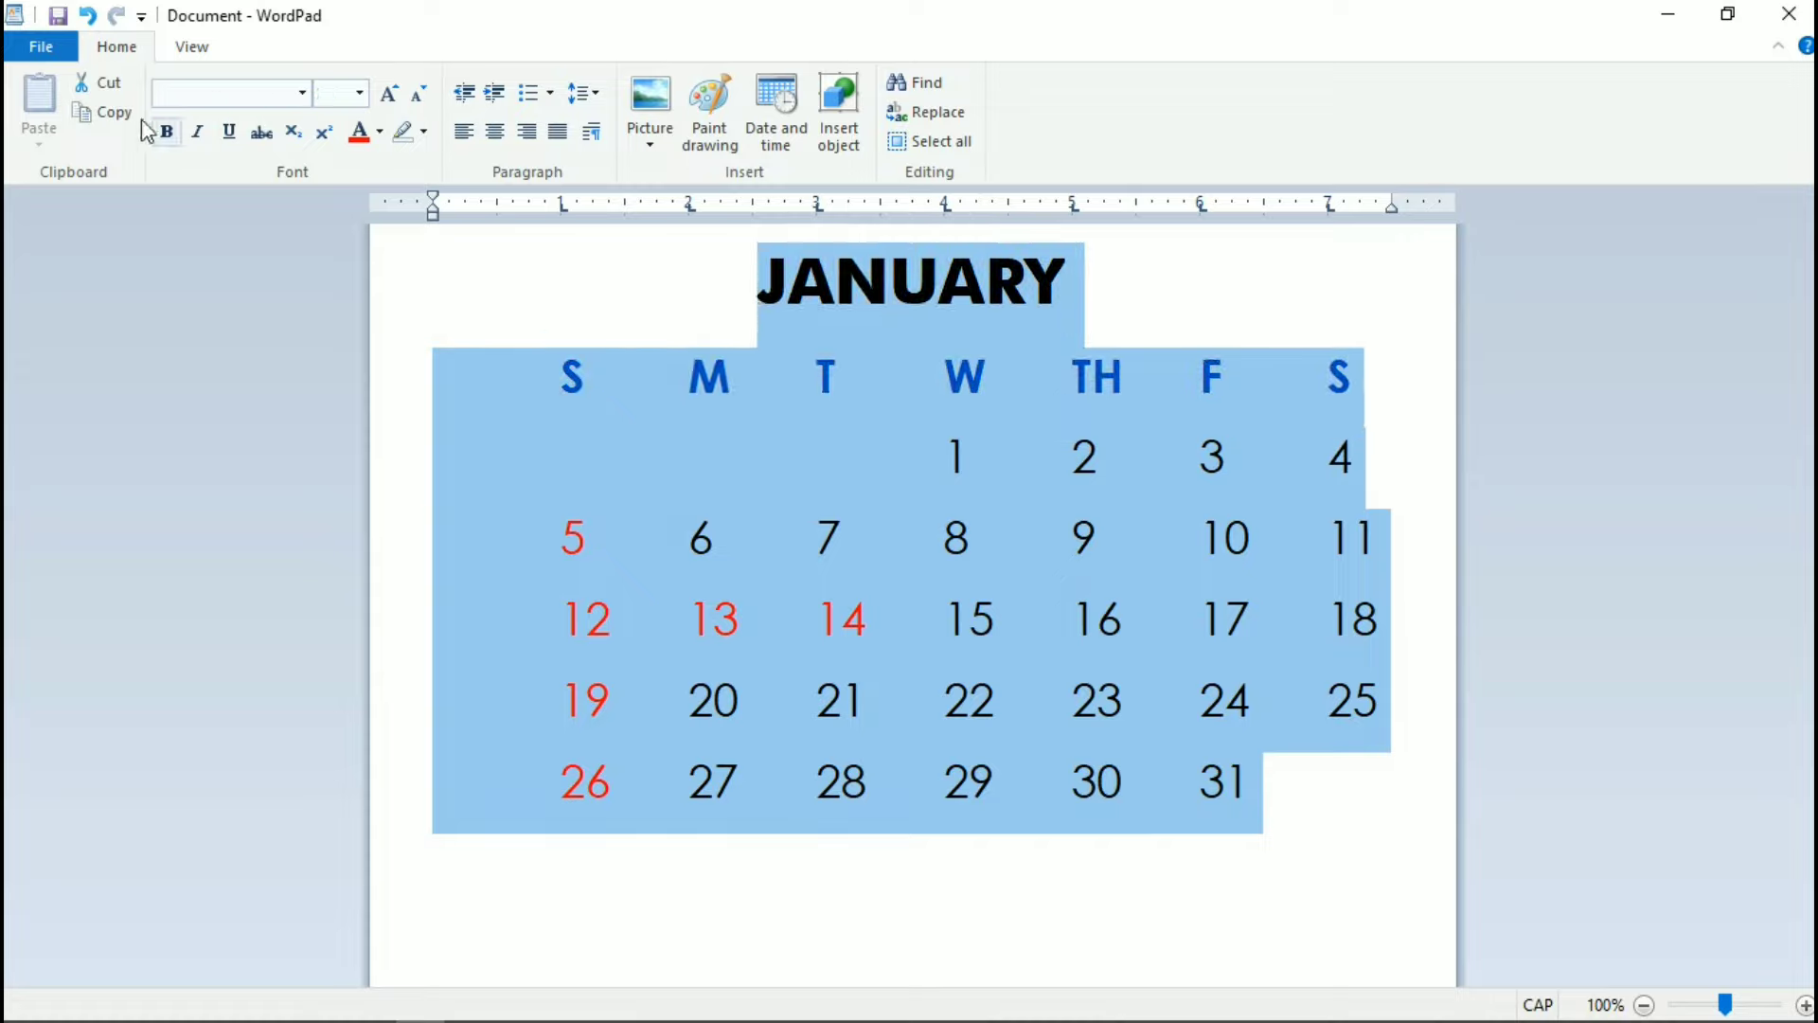
{"action": "left_click", "coordinate": [110, 114]}
{"action": "left_click", "coordinate": [482, 955]}
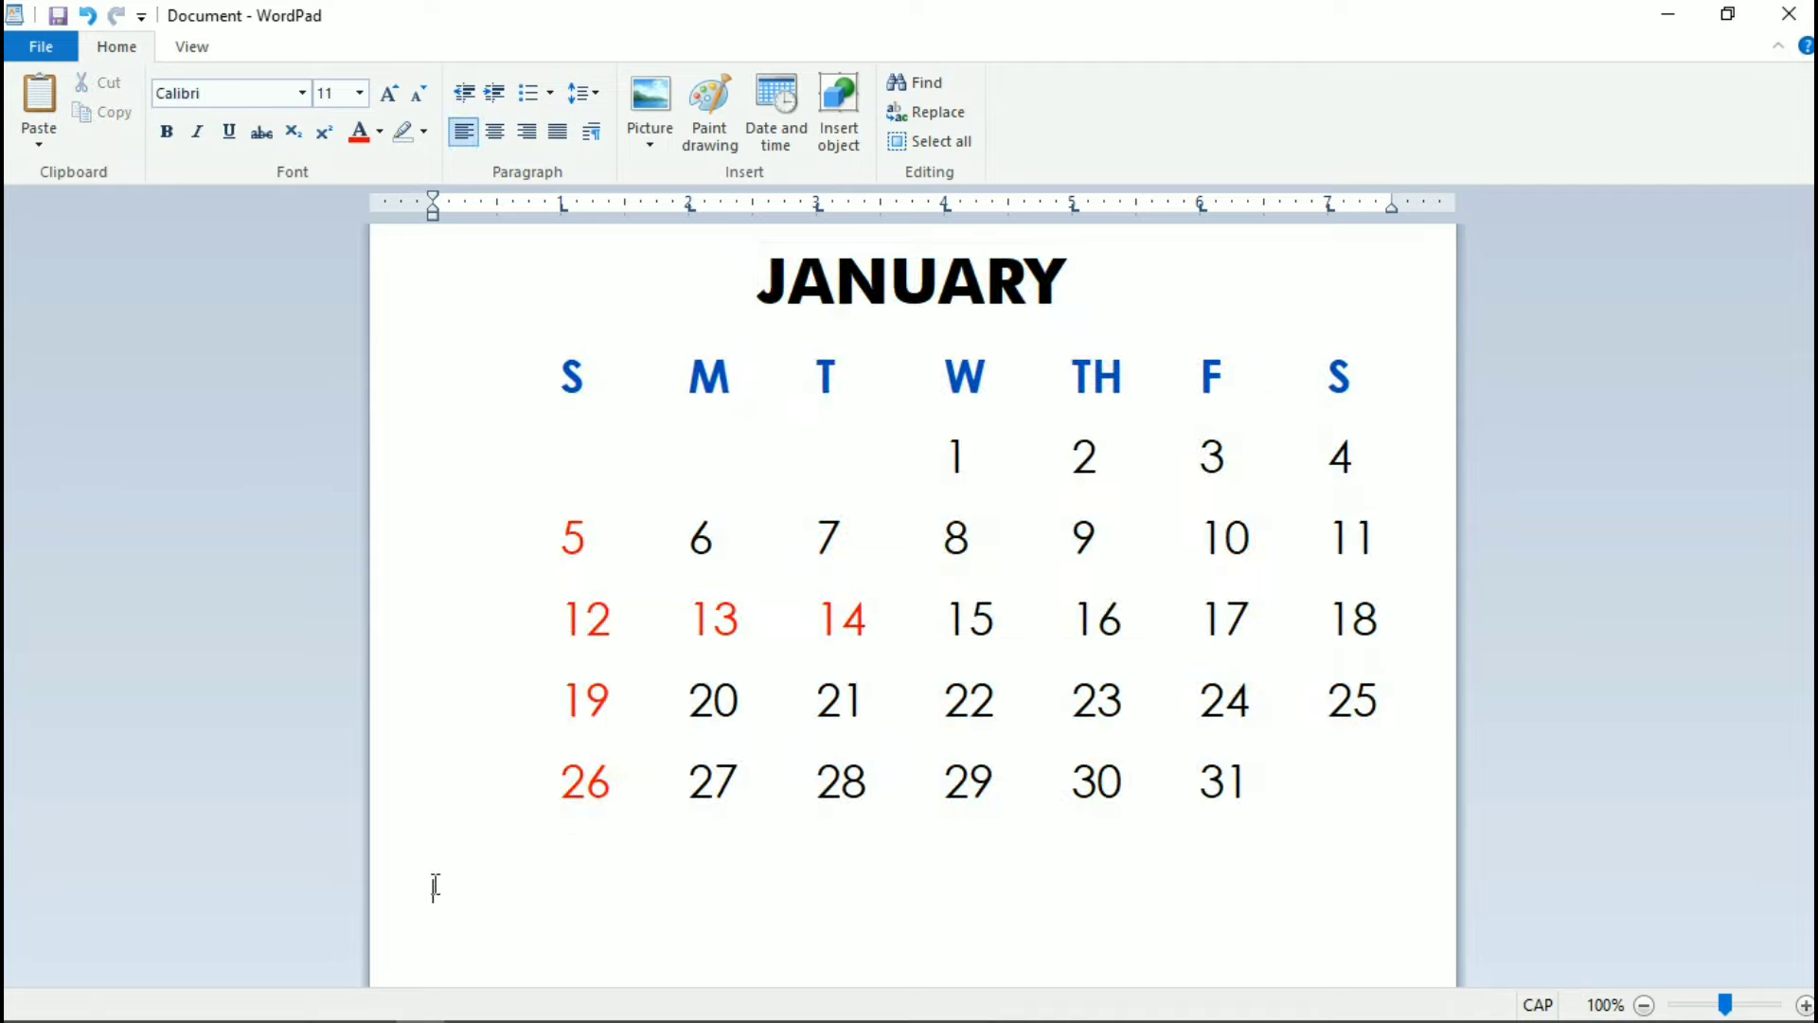
Paste a second copy of the January calendar, title included, below the original.
{"action": "left_click", "coordinate": [42, 97]}
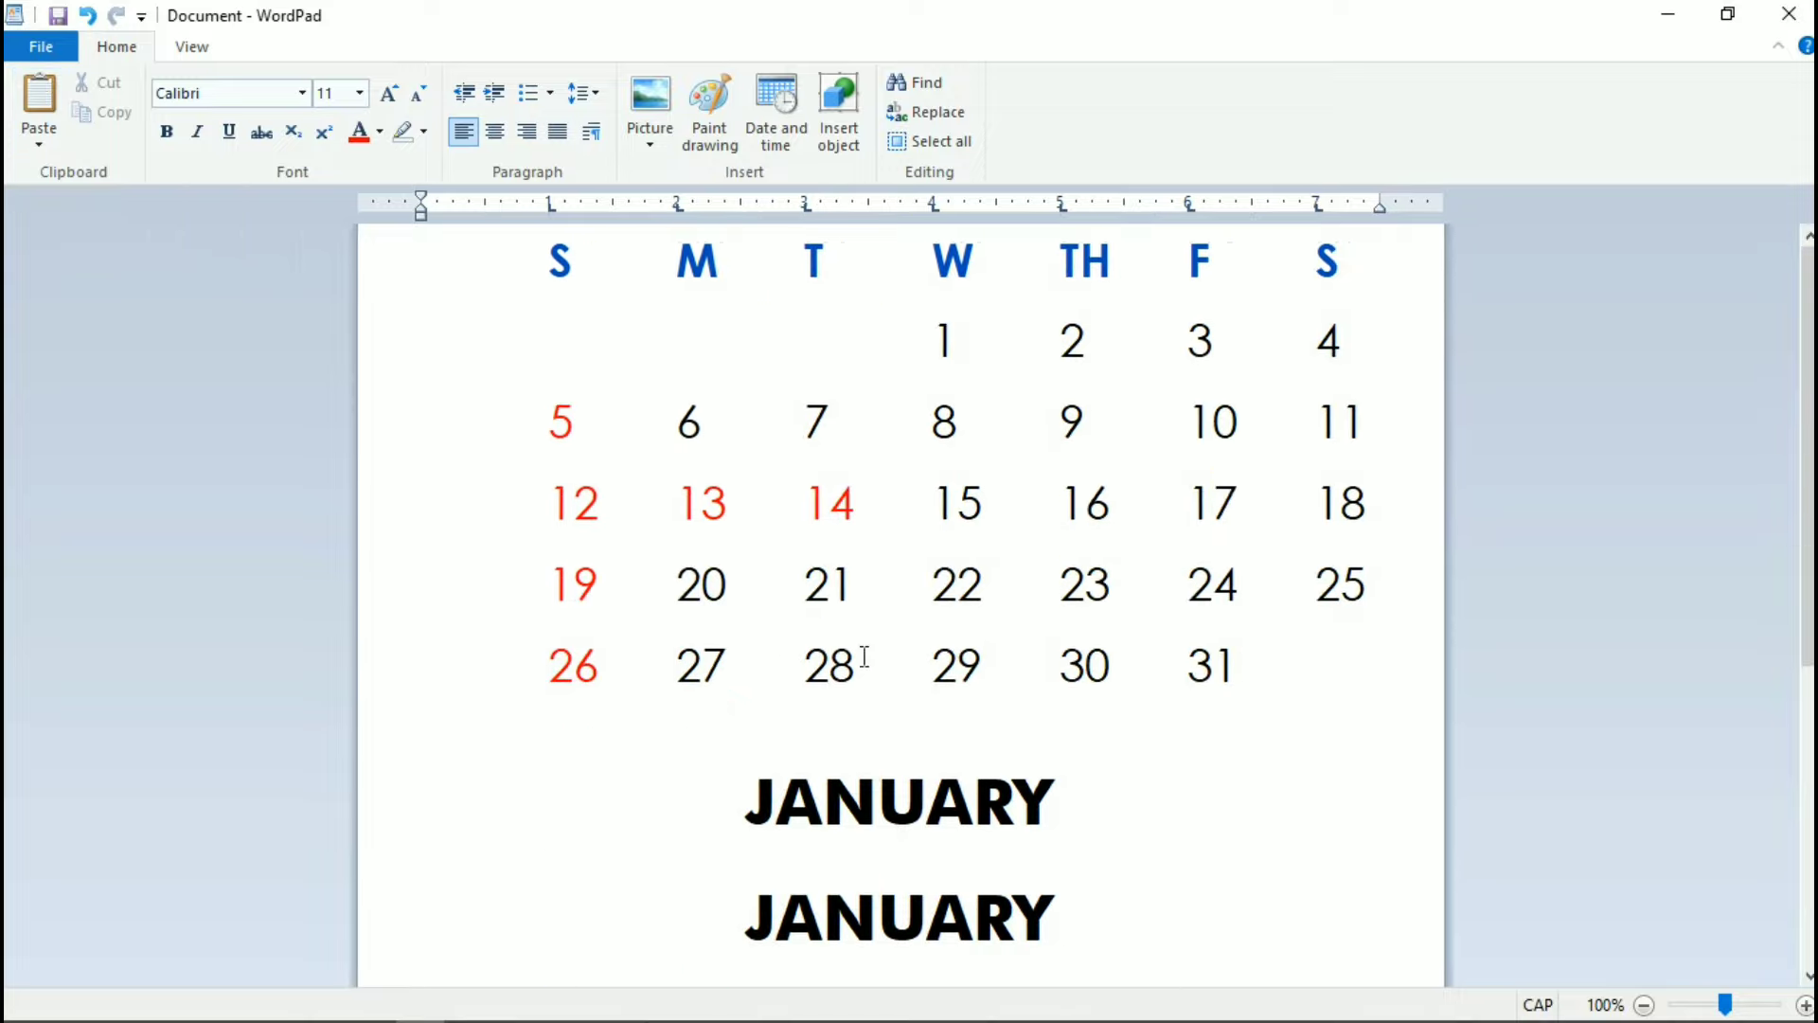
{"action": "scroll", "coordinate": [864, 656], "scroll_direction": "down", "scroll_amount": 5}
{"action": "scroll", "coordinate": [865, 656], "scroll_direction": "down", "scroll_amount": 3}
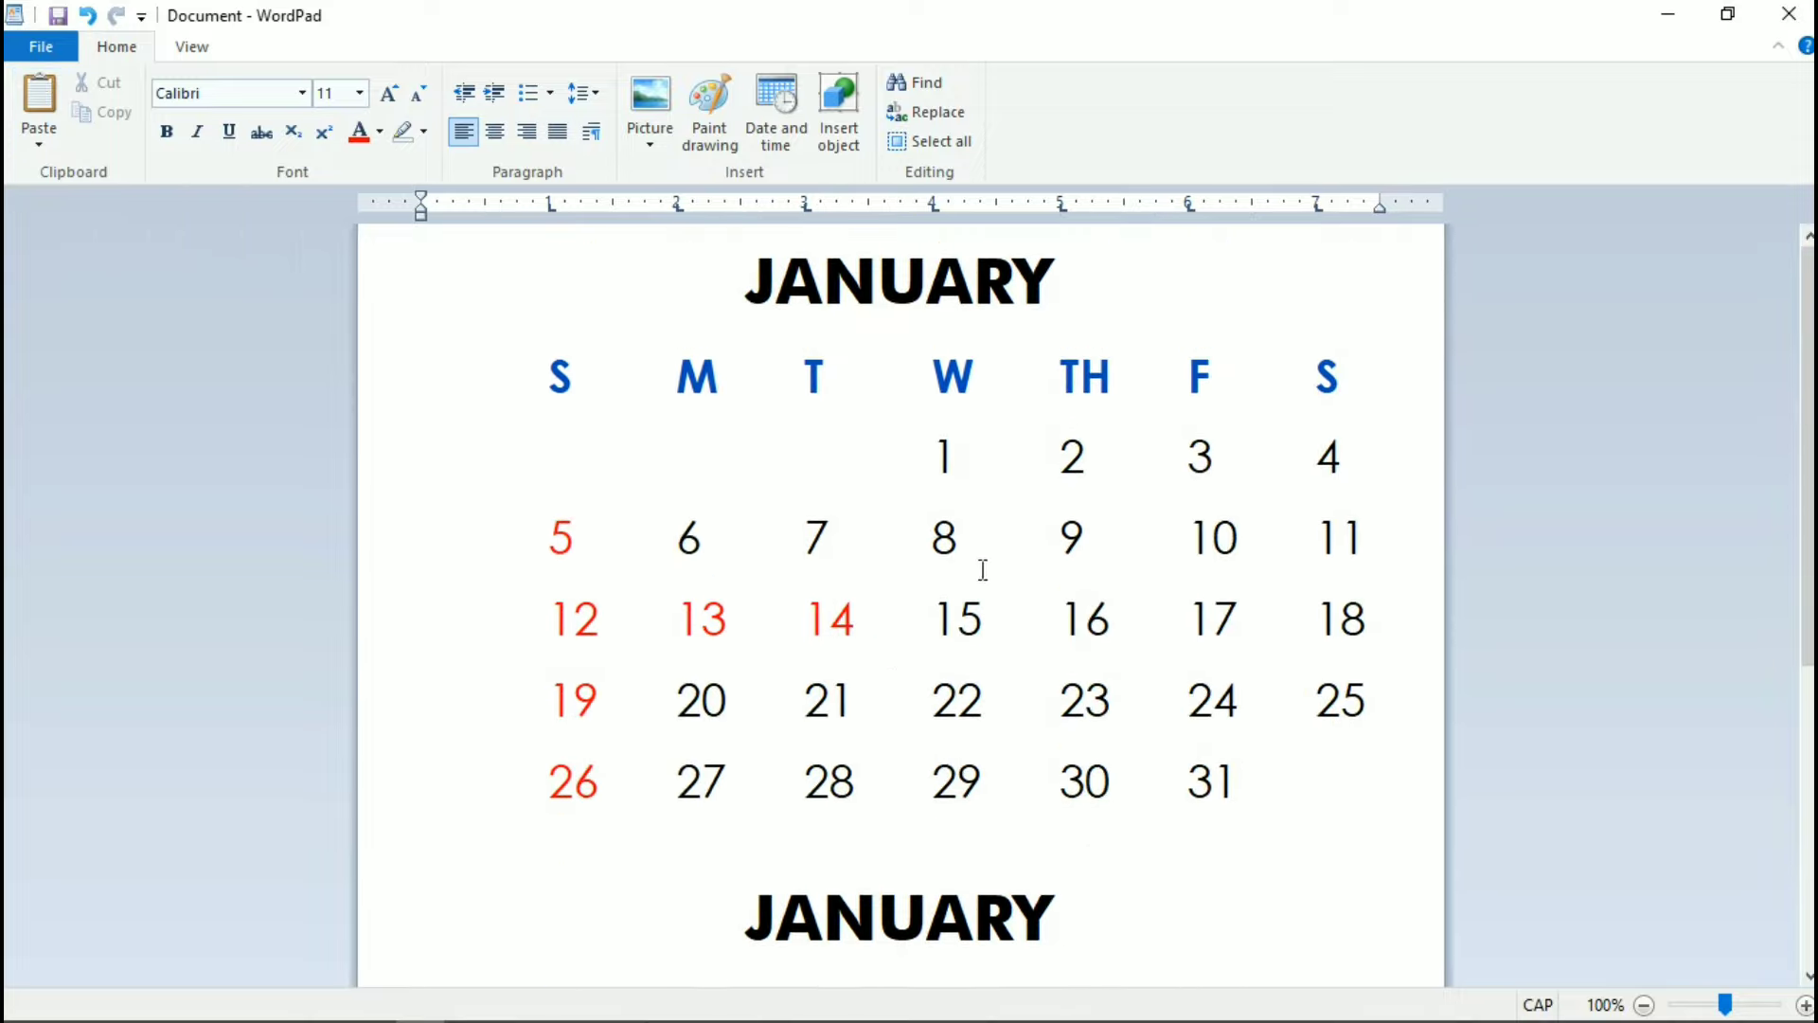
{"action": "scroll", "coordinate": [983, 569], "scroll_direction": "down", "scroll_amount": 5}
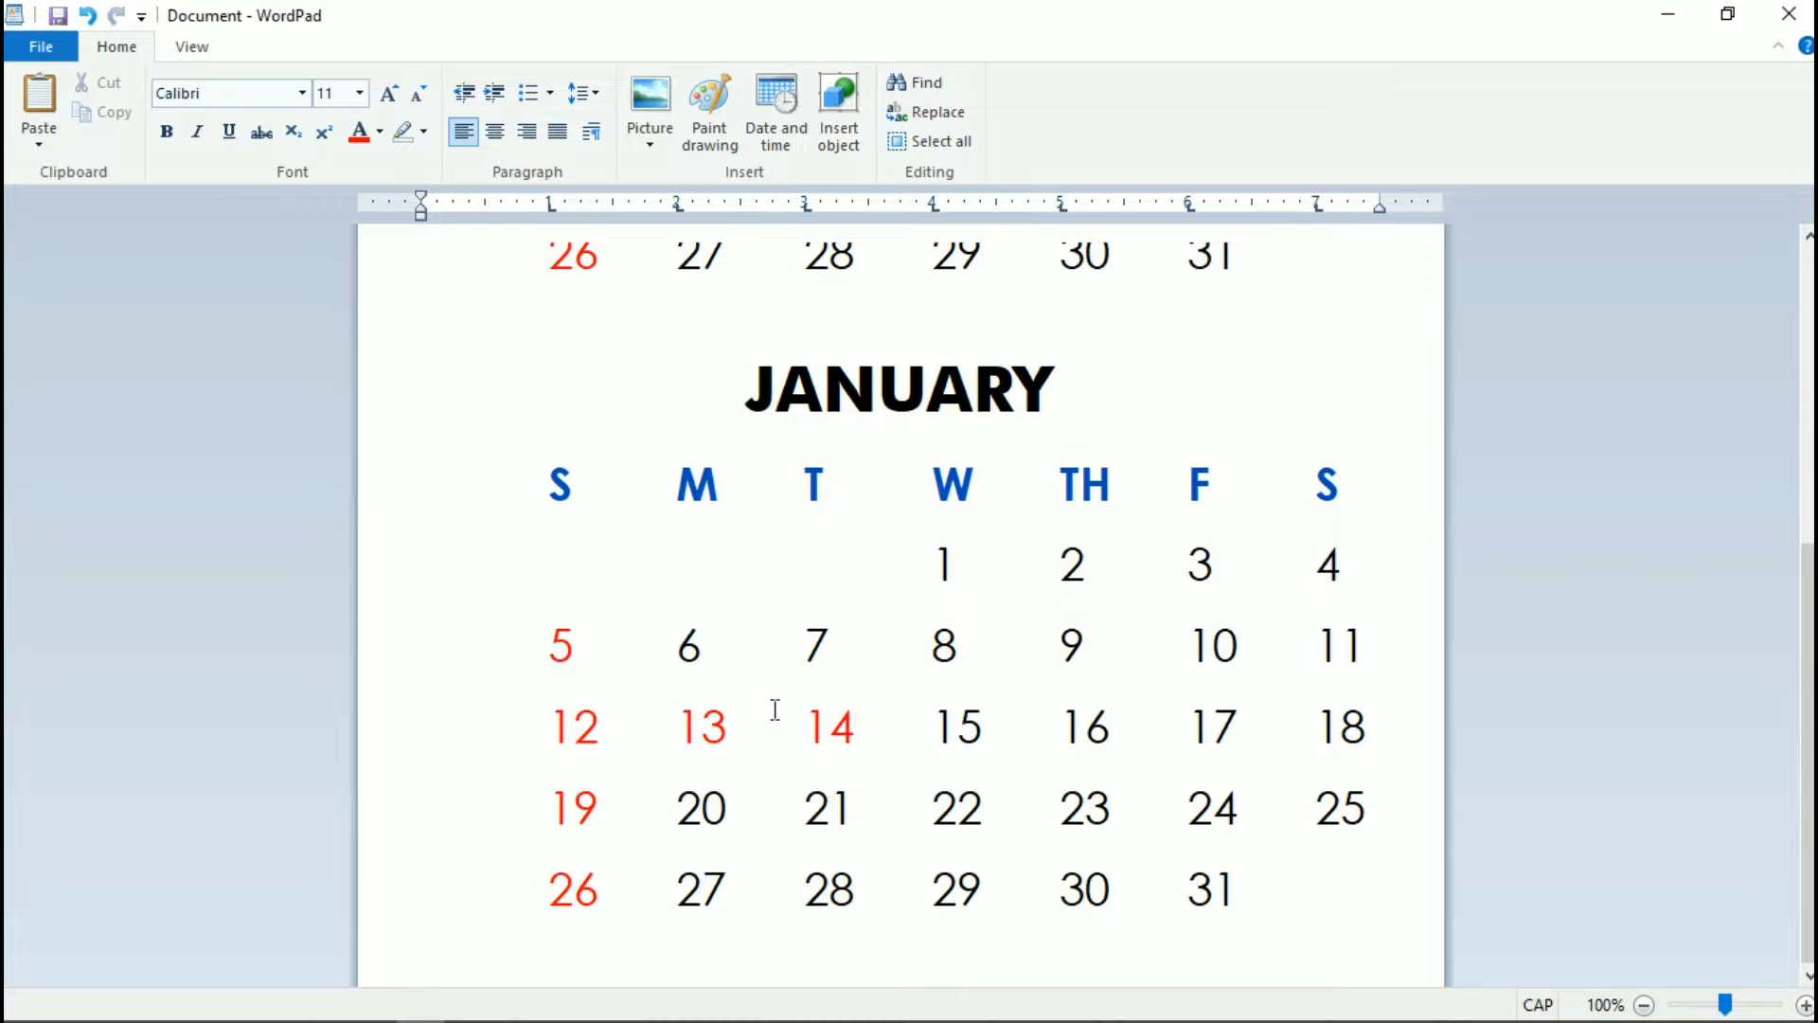
Replace the second calendar's JANUARY heading with FEBRUARY.
{"action": "left_click", "coordinate": [1057, 389]}
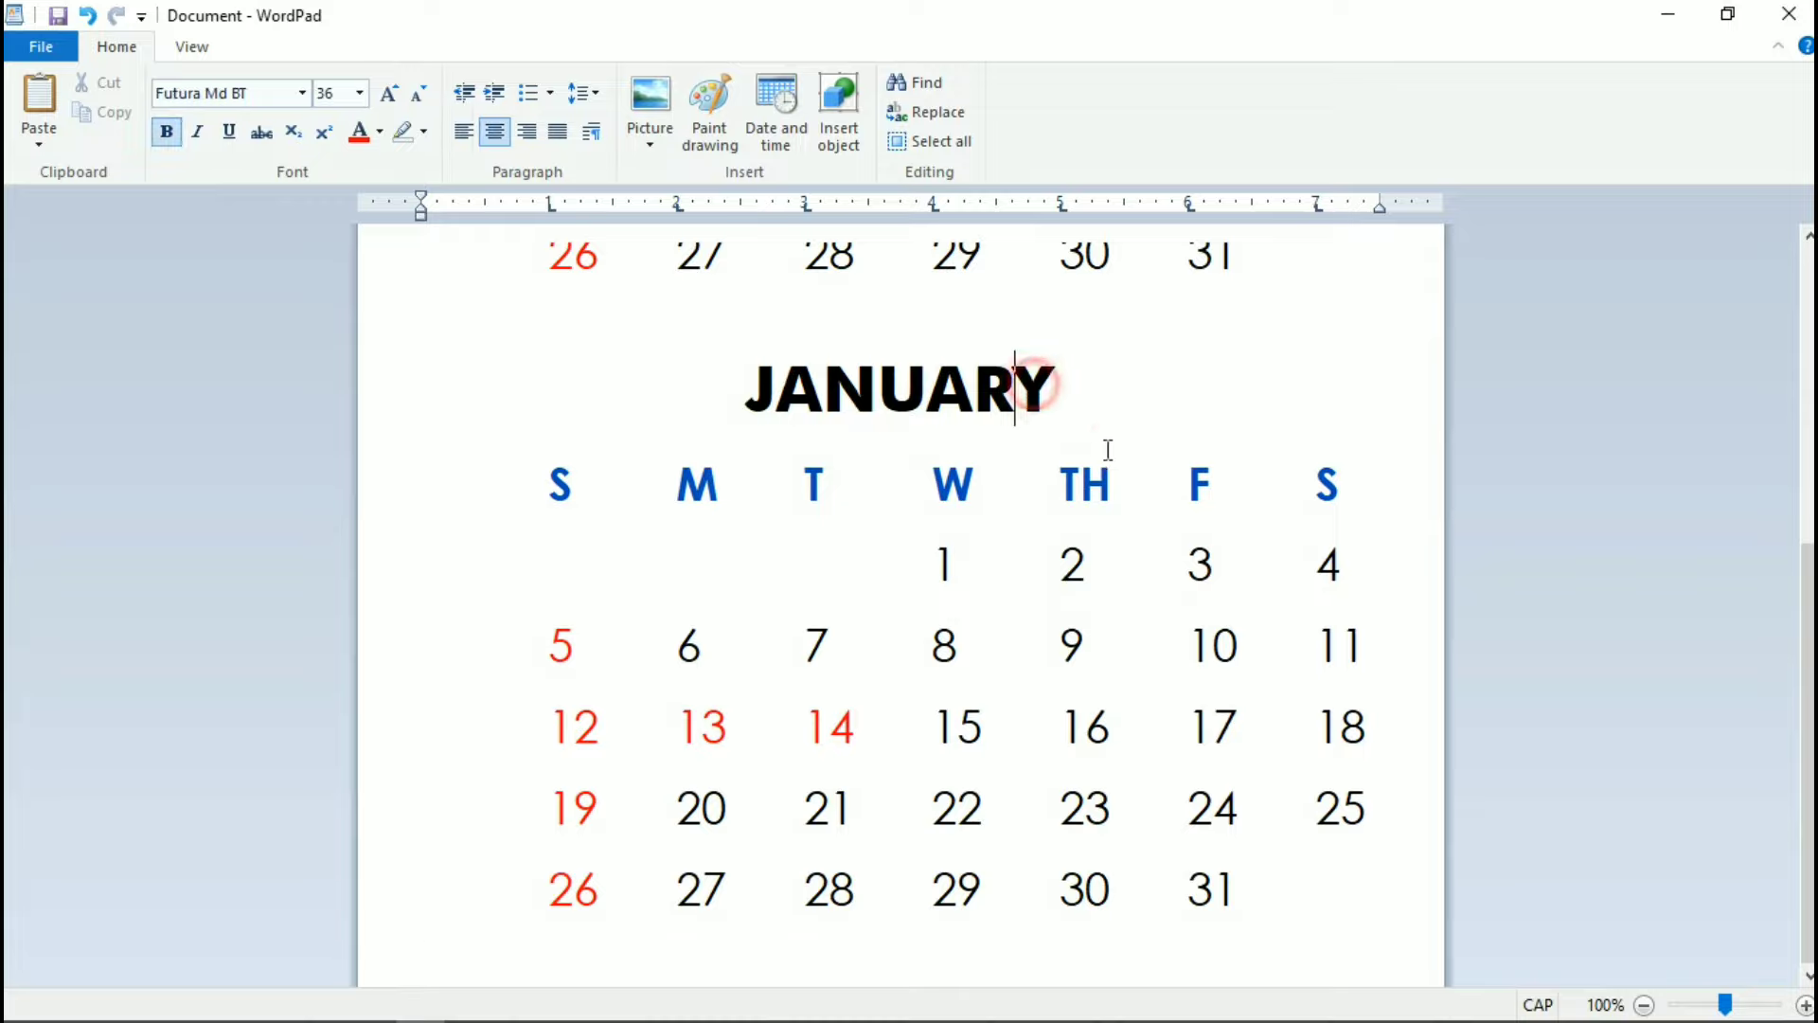
{"action": "key", "text": "BackSpace"}
{"action": "key", "text": "BackSpace"}
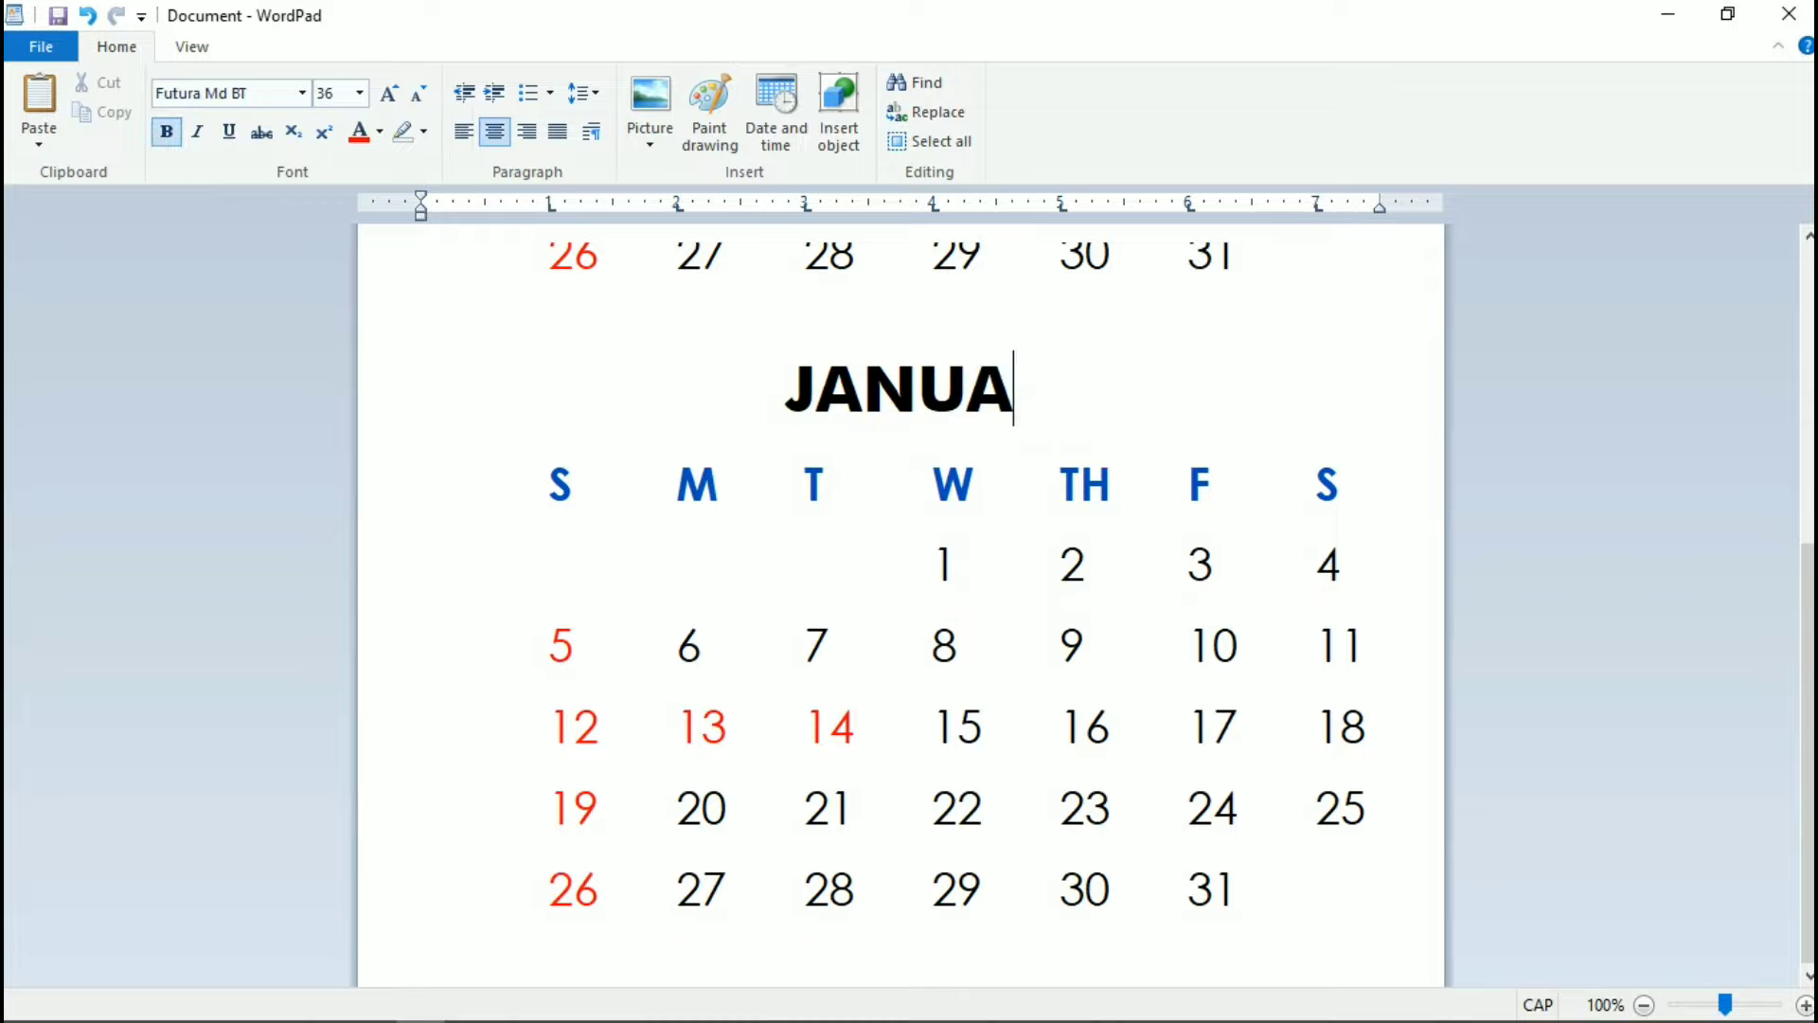
{"action": "key", "text": "BackSpace"}
{"action": "key", "text": "BackSpace"}
{"action": "key", "text": "BackSpace"}
{"action": "key", "text": "BackSpace"}
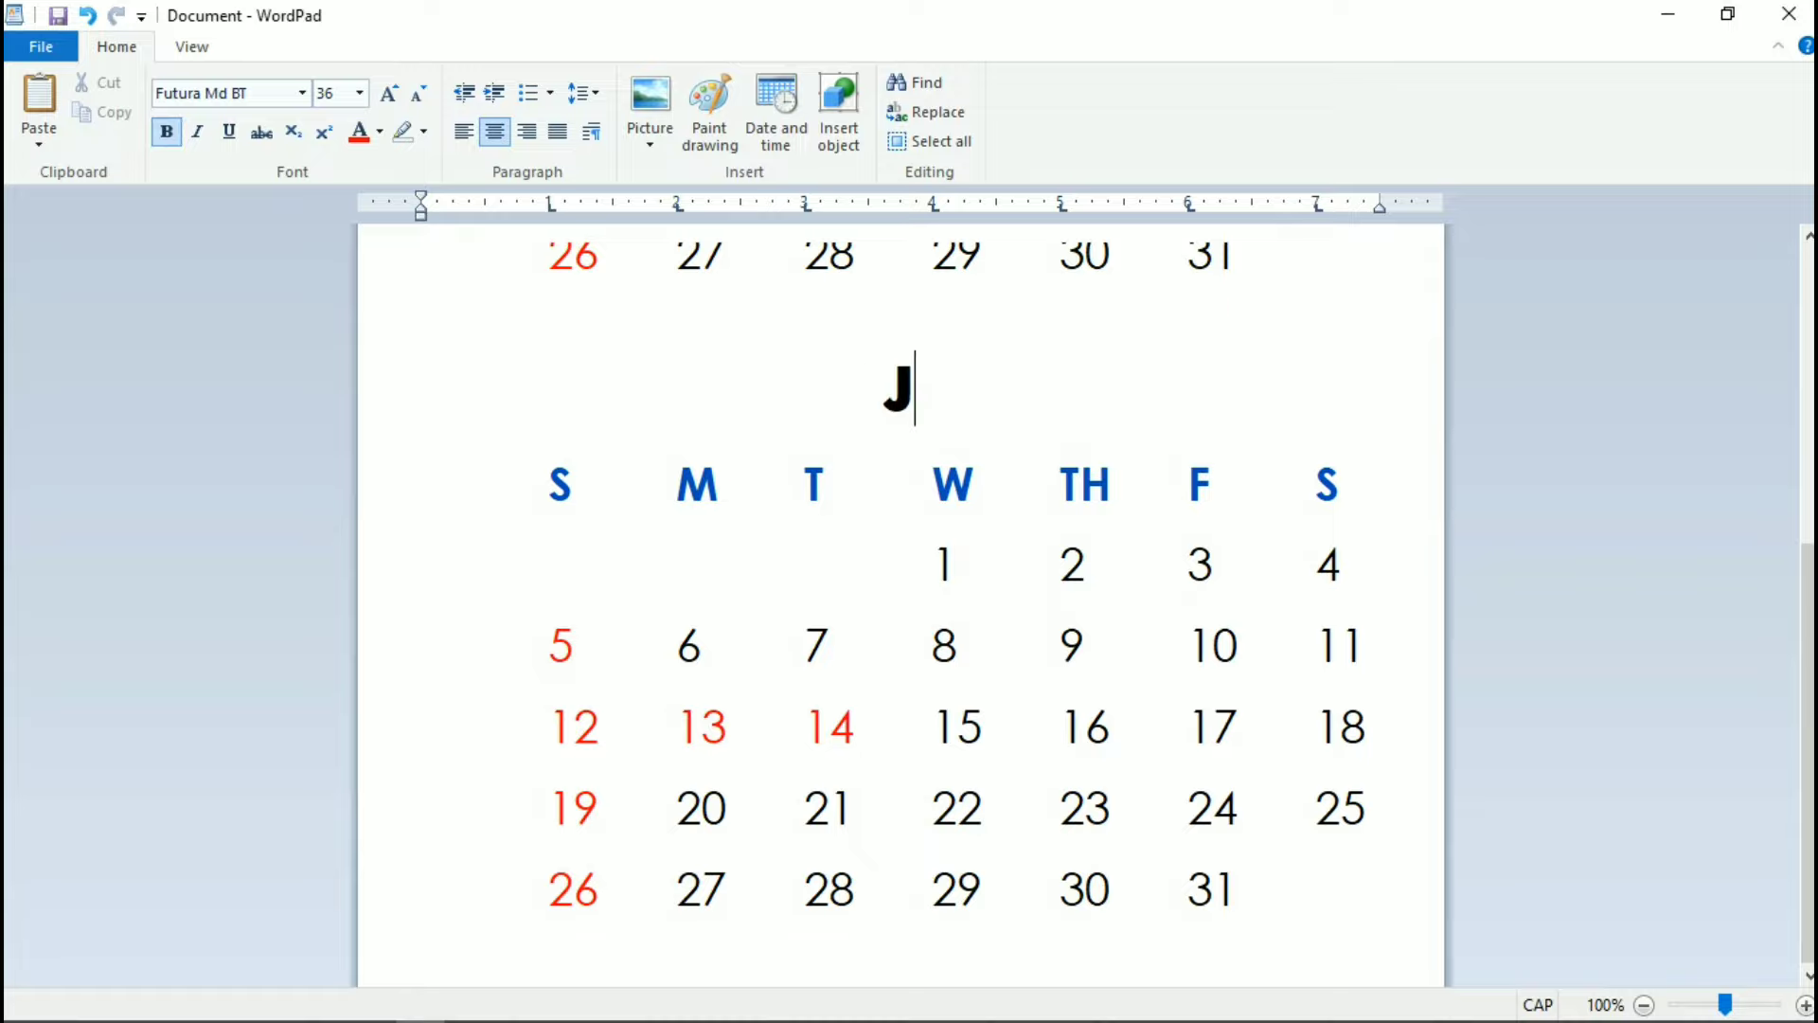
{"action": "key", "text": "BackSpace"}
{"action": "type", "text": "F"}
{"action": "type", "text": "EBR"}
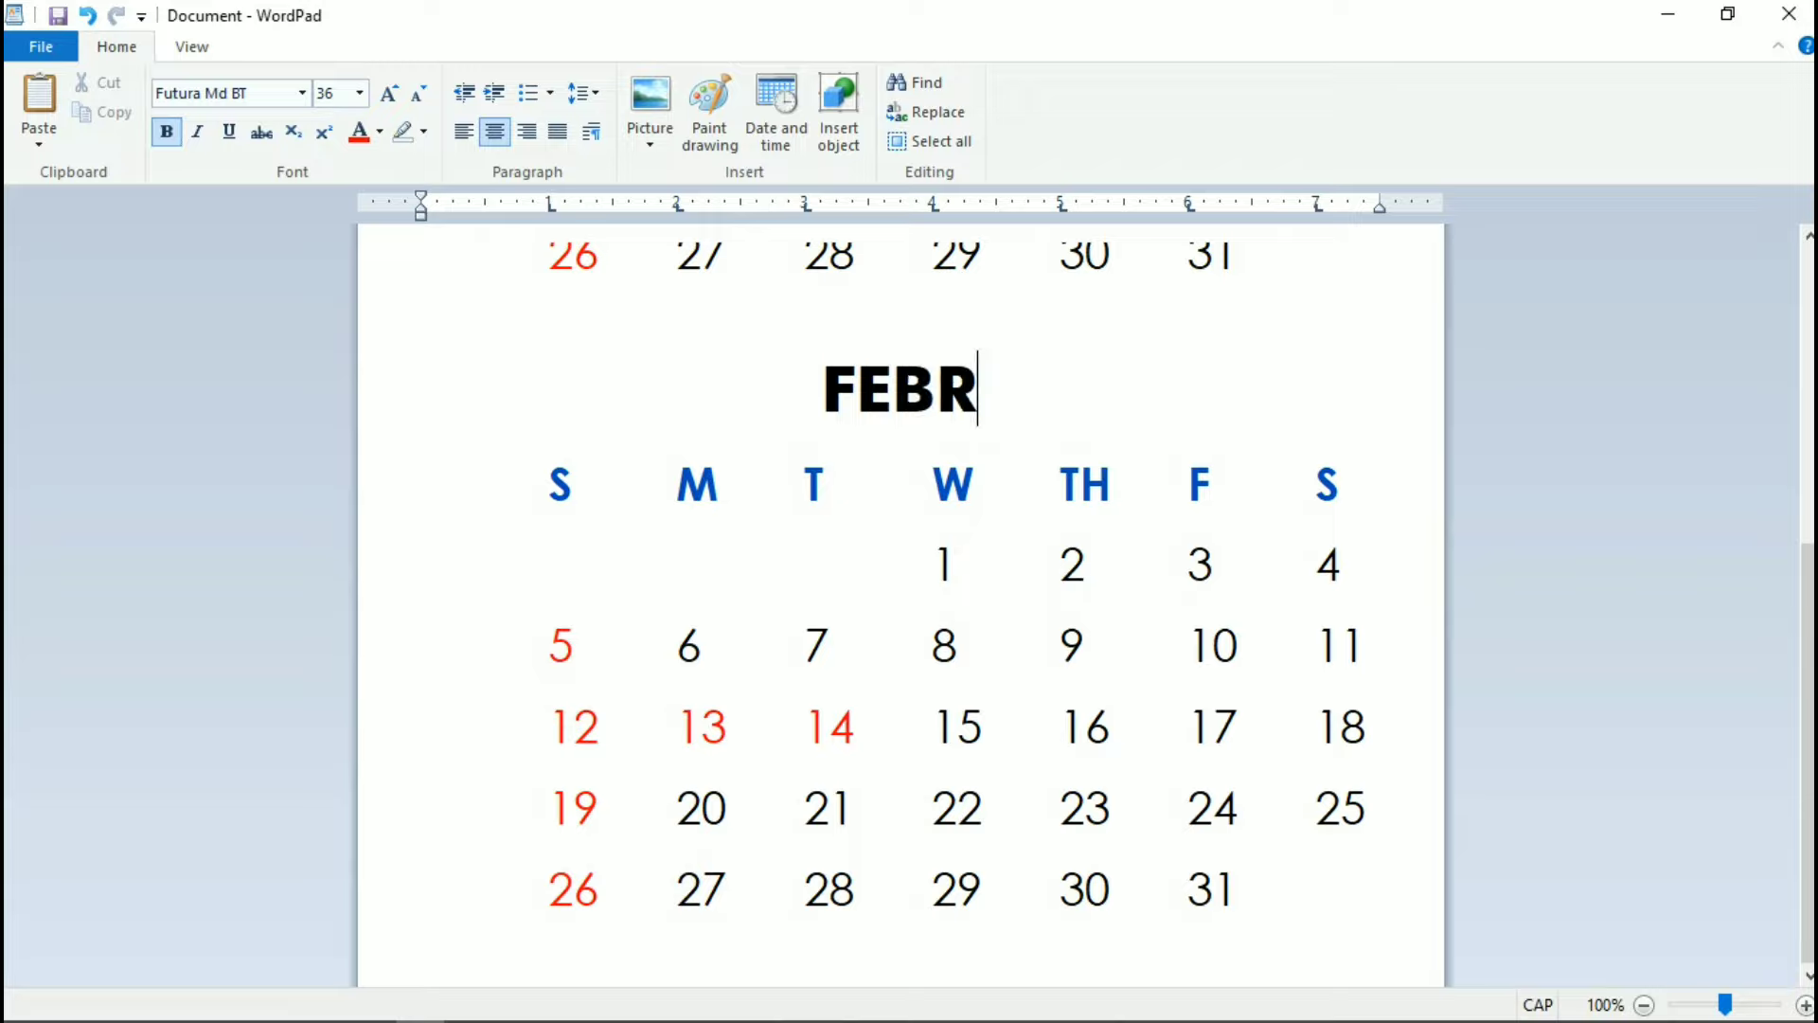
{"action": "type", "text": "UARY"}
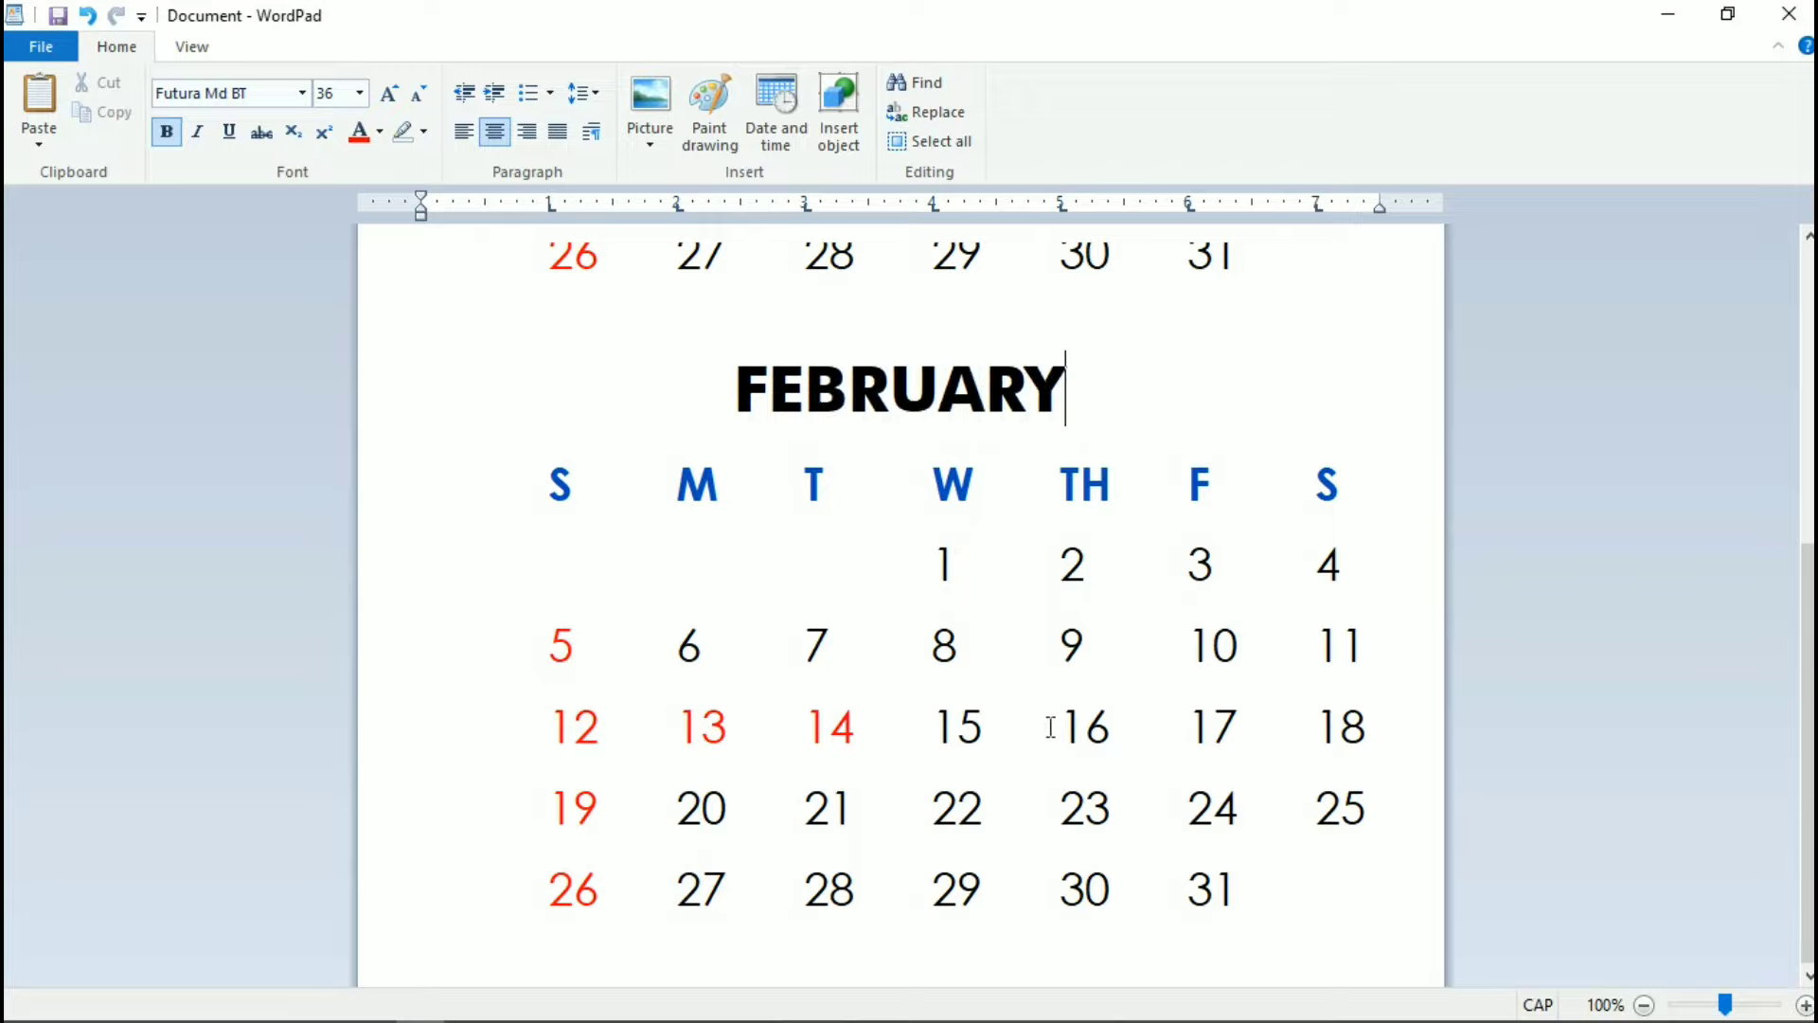
{"action": "scroll", "coordinate": [1071, 697], "scroll_direction": "up", "scroll_amount": 1}
{"action": "scroll", "coordinate": [1187, 586], "scroll_direction": "up", "scroll_amount": 4}
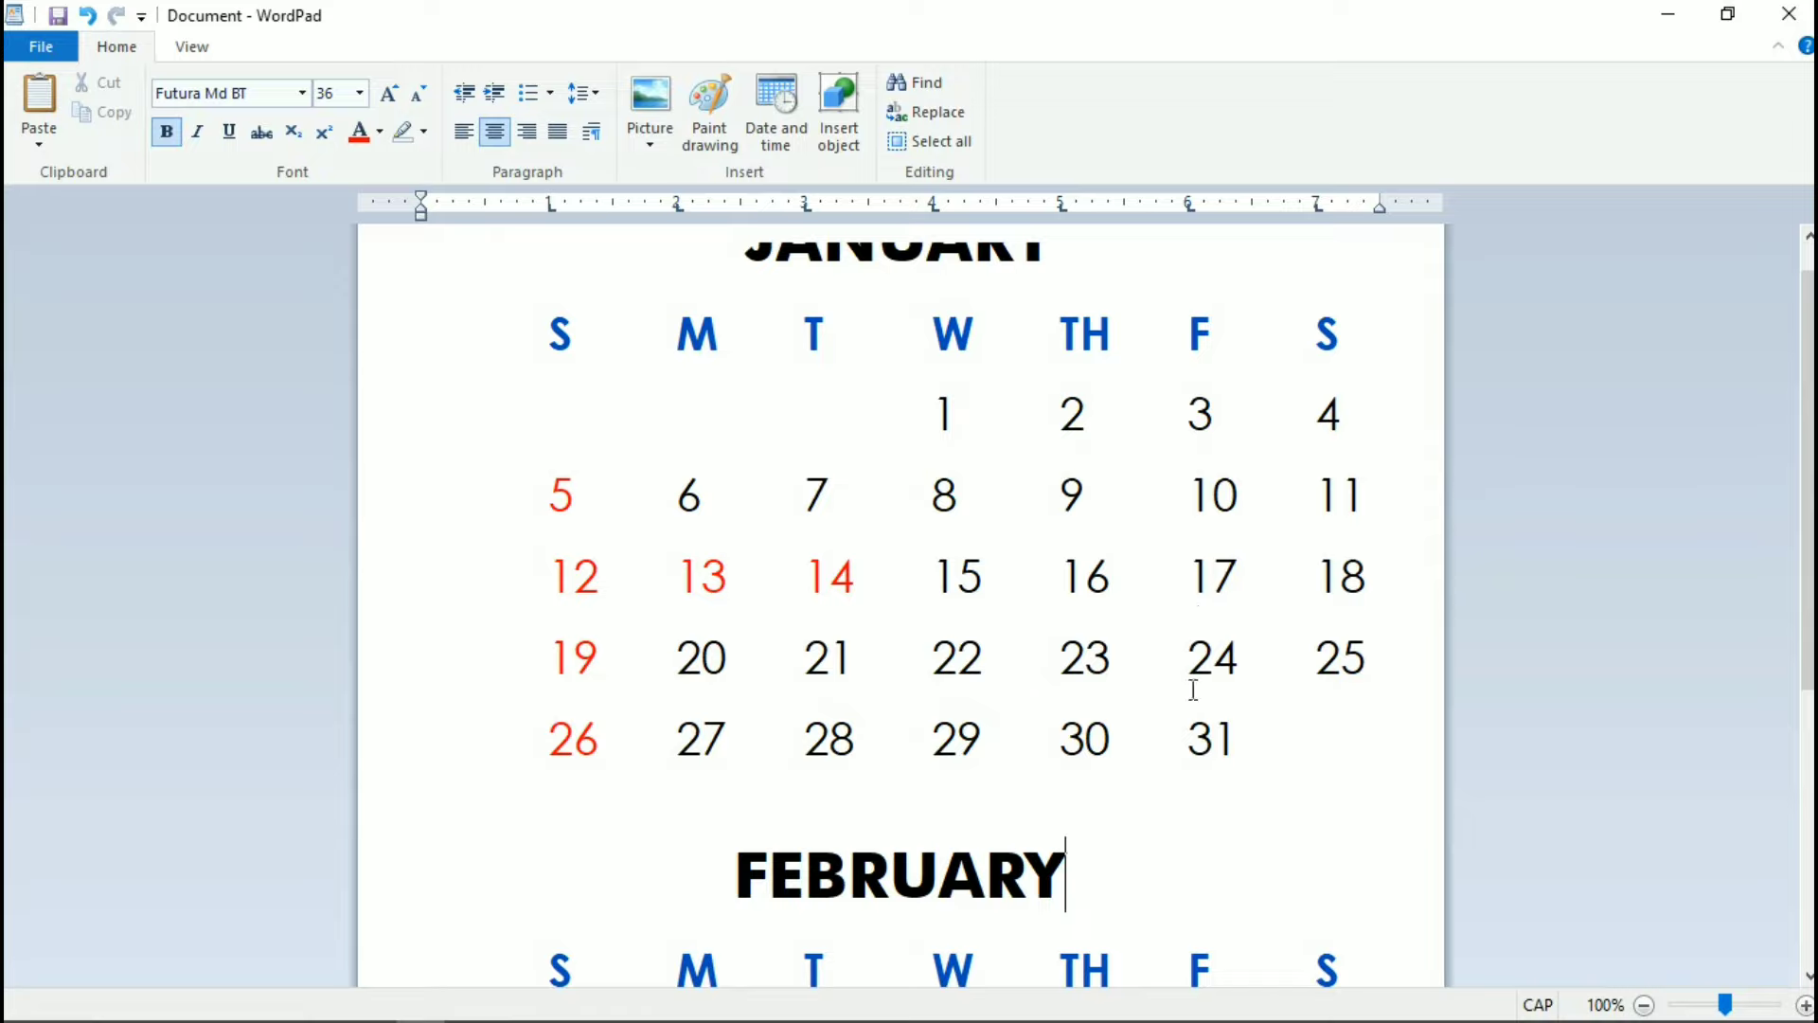
{"action": "scroll", "coordinate": [1197, 747], "scroll_direction": "down", "scroll_amount": 5}
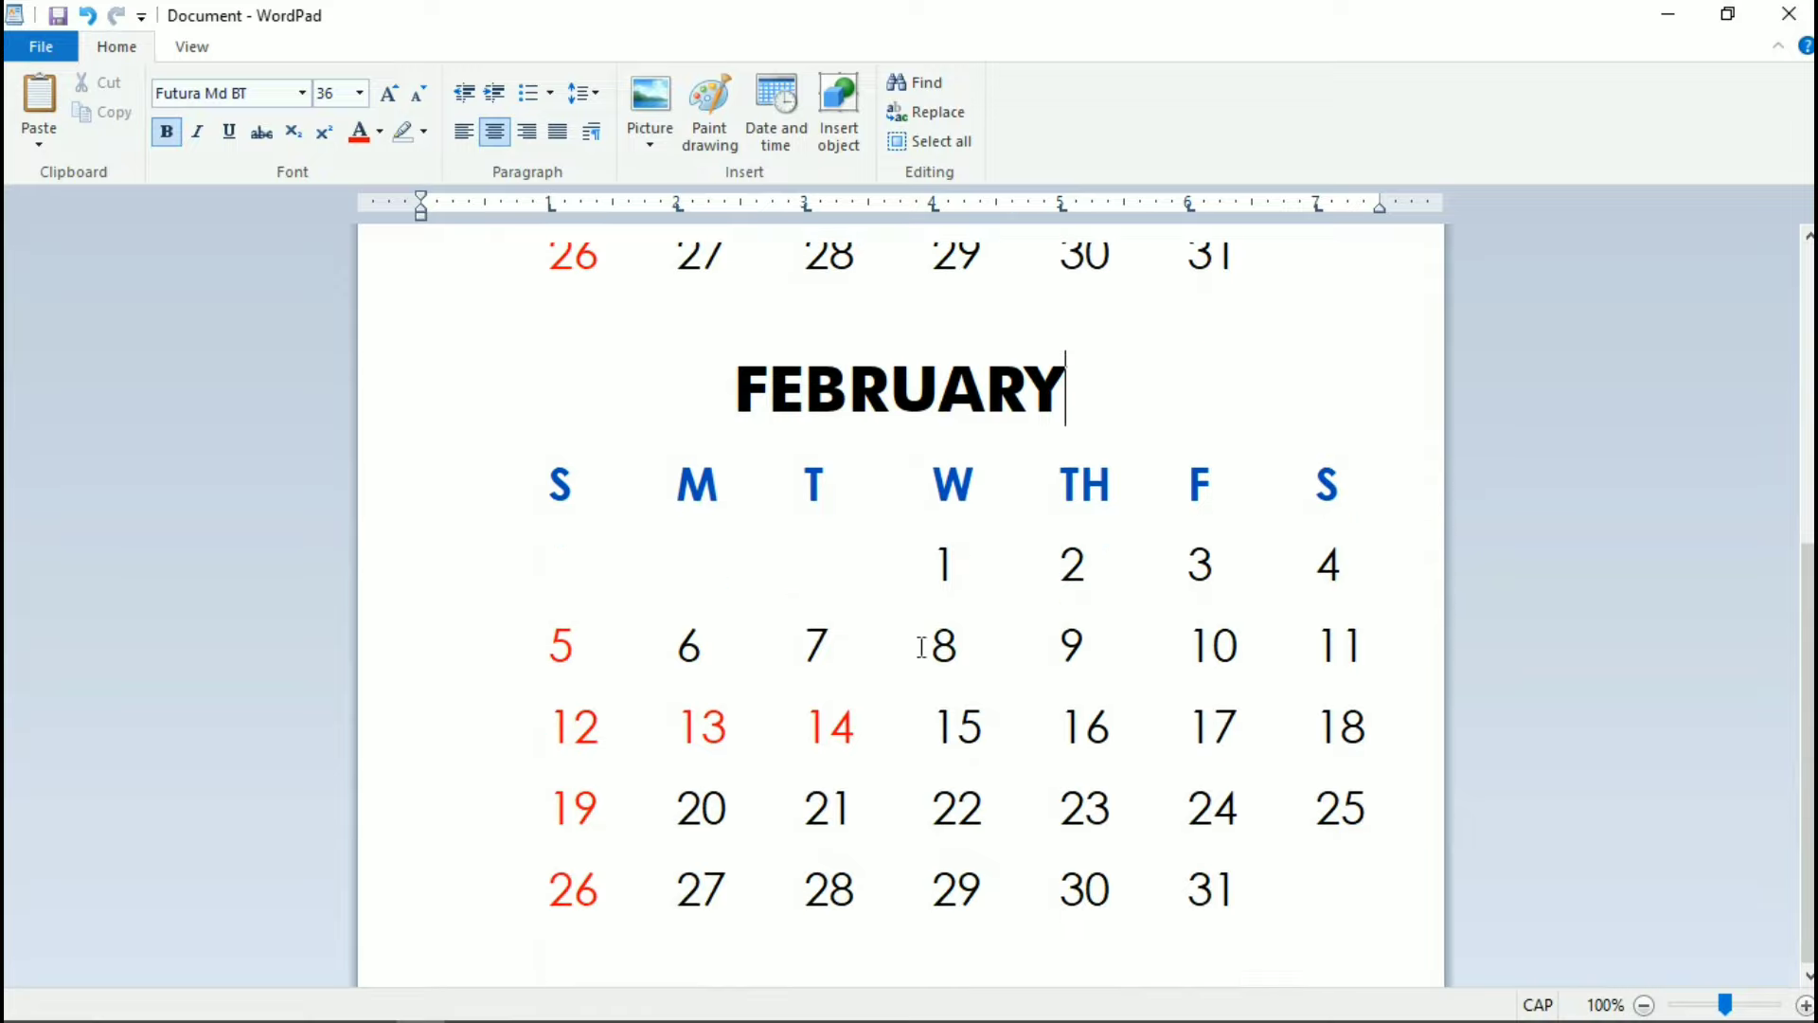
{"action": "scroll", "coordinate": [929, 641], "scroll_direction": "up", "scroll_amount": 3}
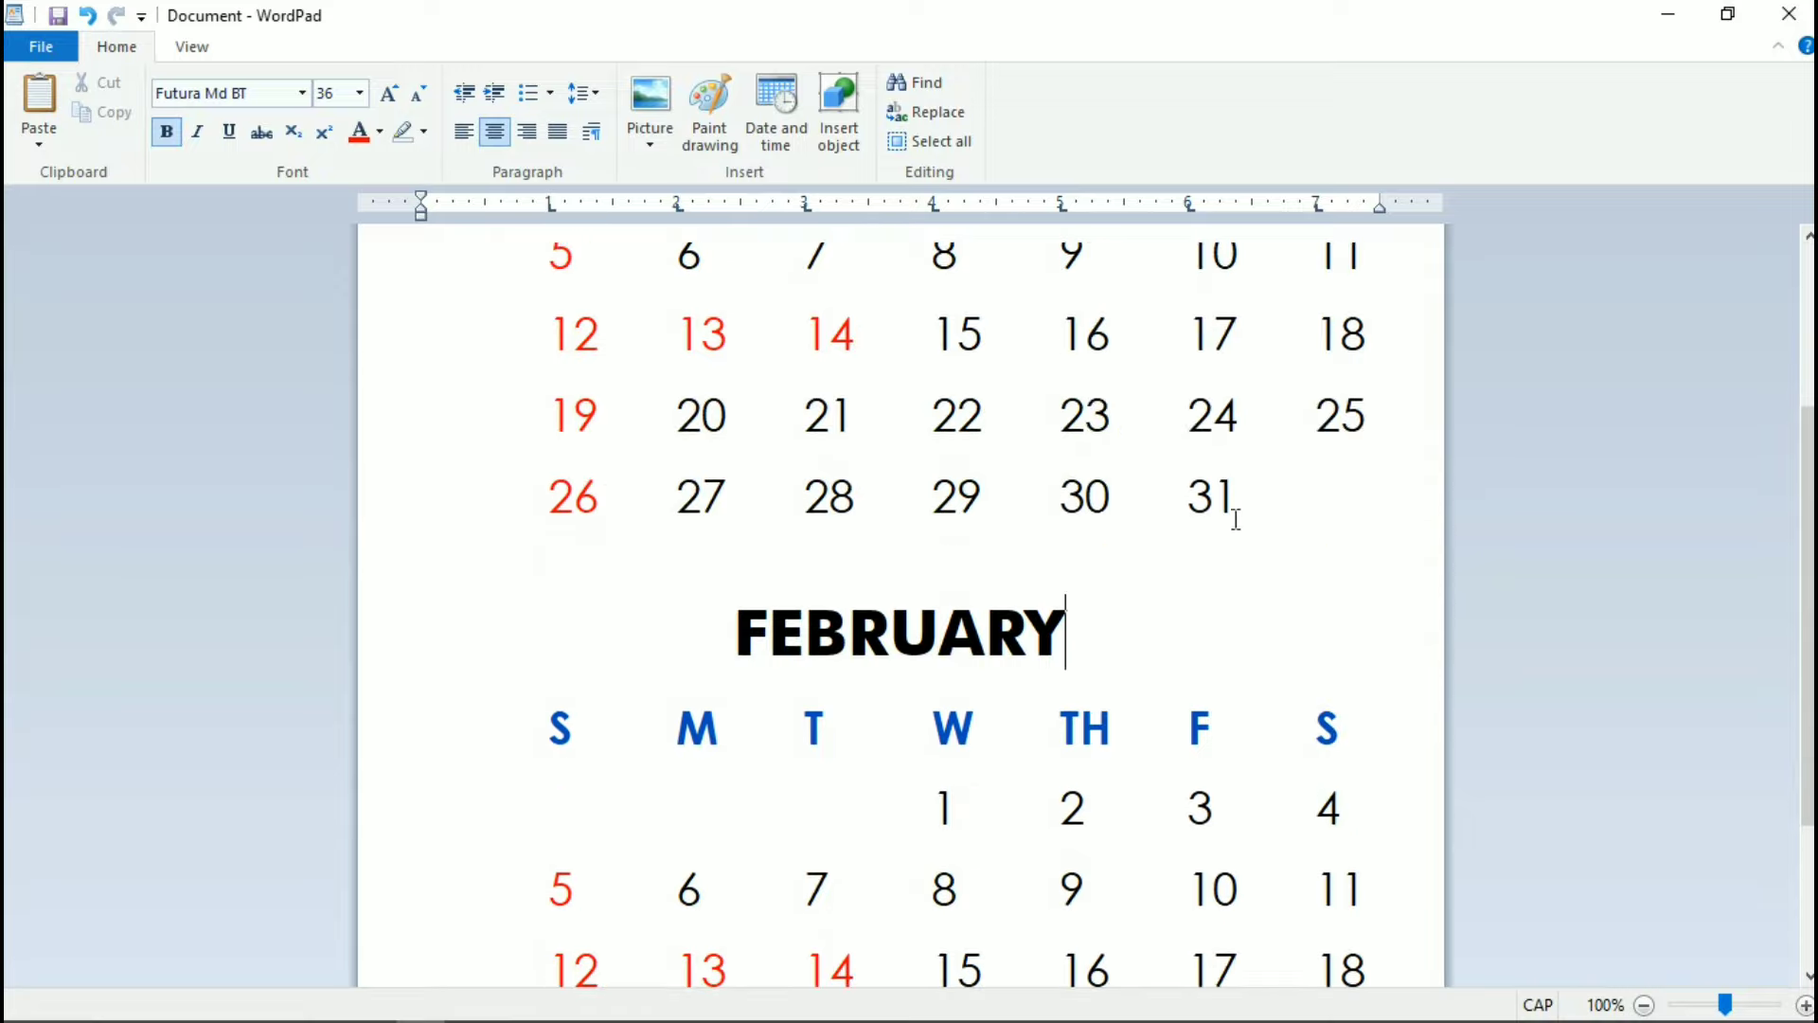
Erase the copied January dates under the FEBRUARY weekday headers, leaving the cursor in the Saturday column.
{"action": "scroll", "coordinate": [1315, 767], "scroll_direction": "down", "scroll_amount": 3}
{"action": "left_click", "coordinate": [1227, 885]}
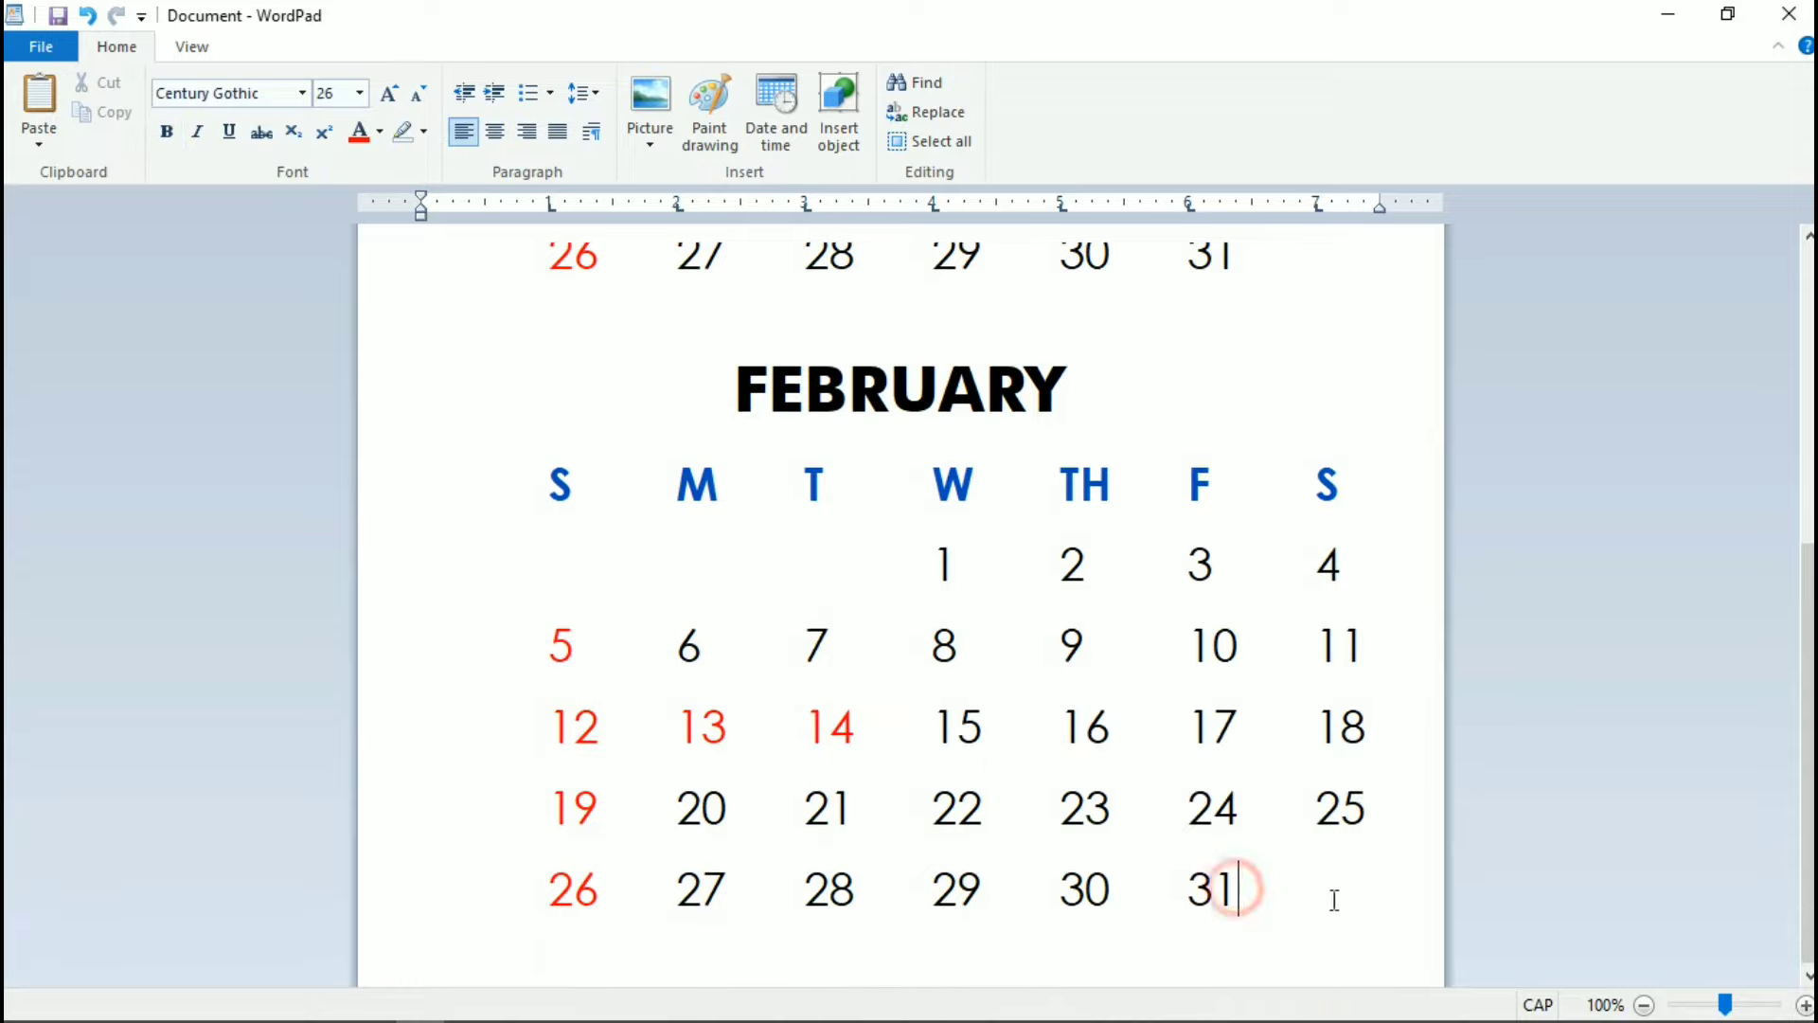
{"action": "key", "text": "BackSpace"}
{"action": "key", "text": "BackSpace"}
{"action": "key", "text": "BackSpace"}
{"action": "key", "text": "BackSpace"}
{"action": "key", "text": "BackSpace"}
{"action": "key", "text": "BackSpace"}
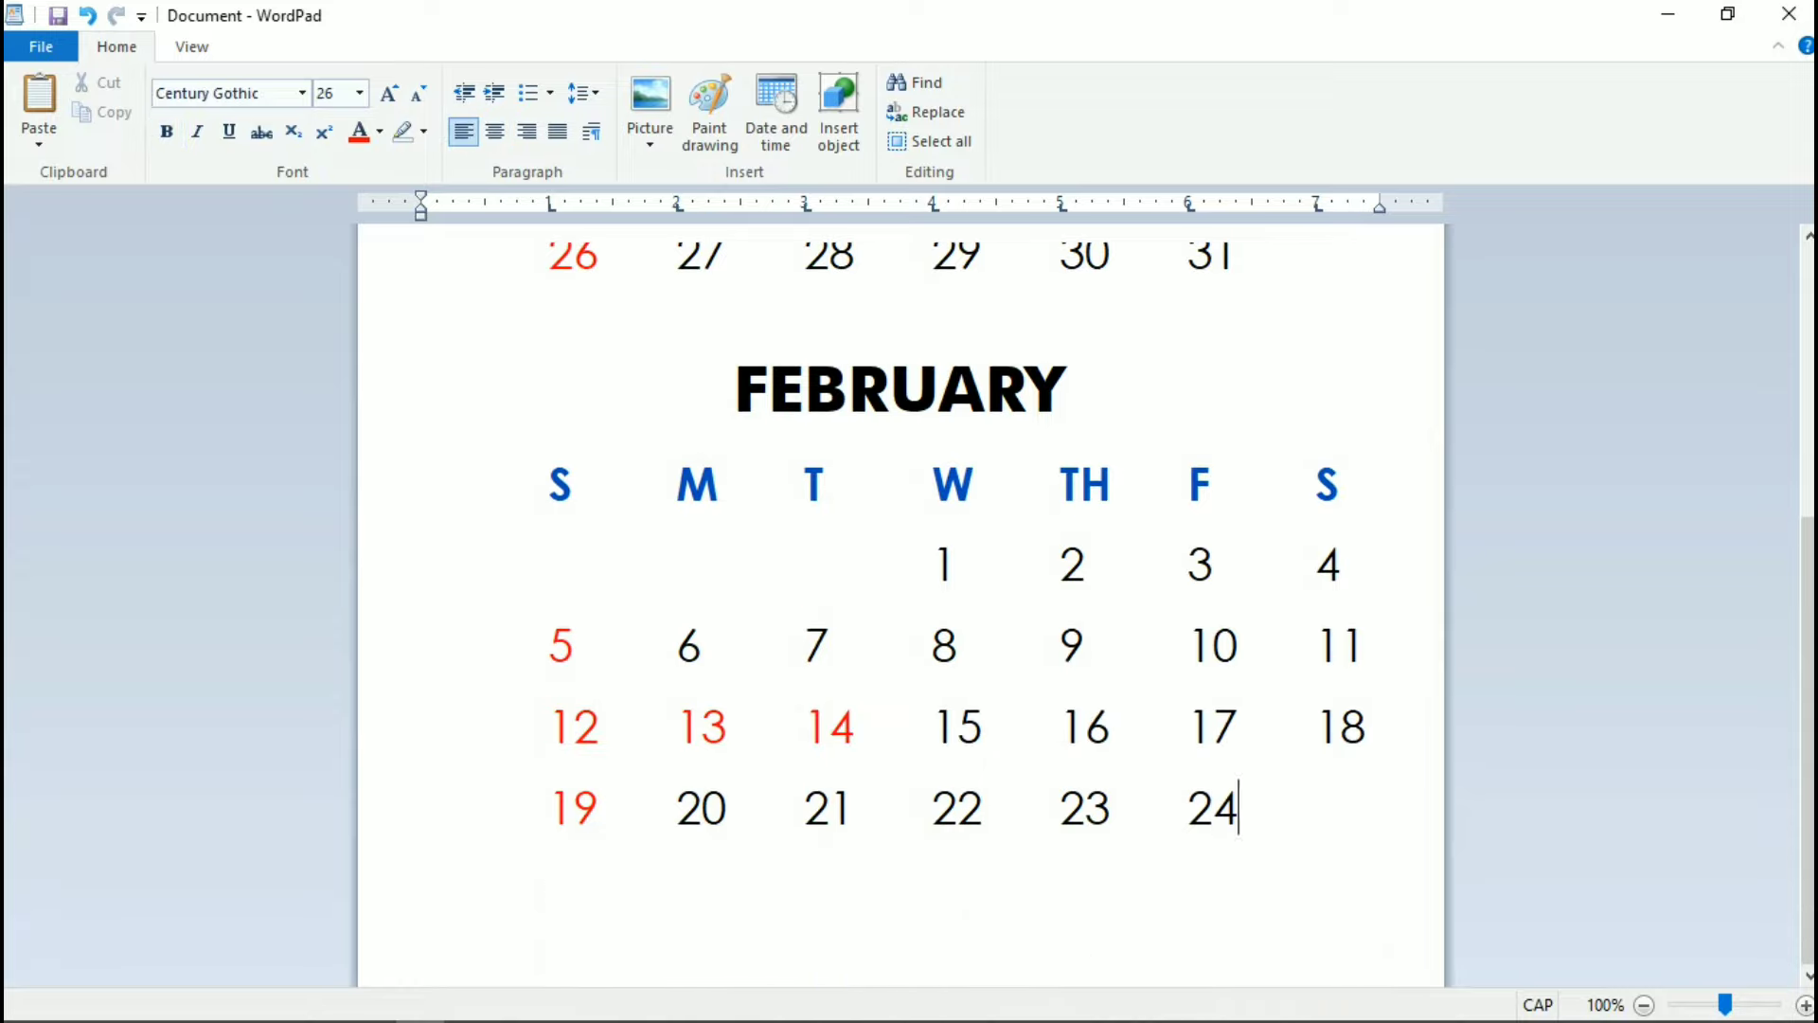
{"action": "key", "text": "BackSpace"}
{"action": "key", "text": "BackSpace"}
{"action": "key", "text": "BackSpace"}
{"action": "key", "text": "BackSpace"}
{"action": "key", "text": "BackSpace"}
{"action": "key", "text": "BackSpace"}
{"action": "key", "text": "BackSpace"}
{"action": "key", "text": "BackSpace"}
{"action": "key", "text": "BackSpace"}
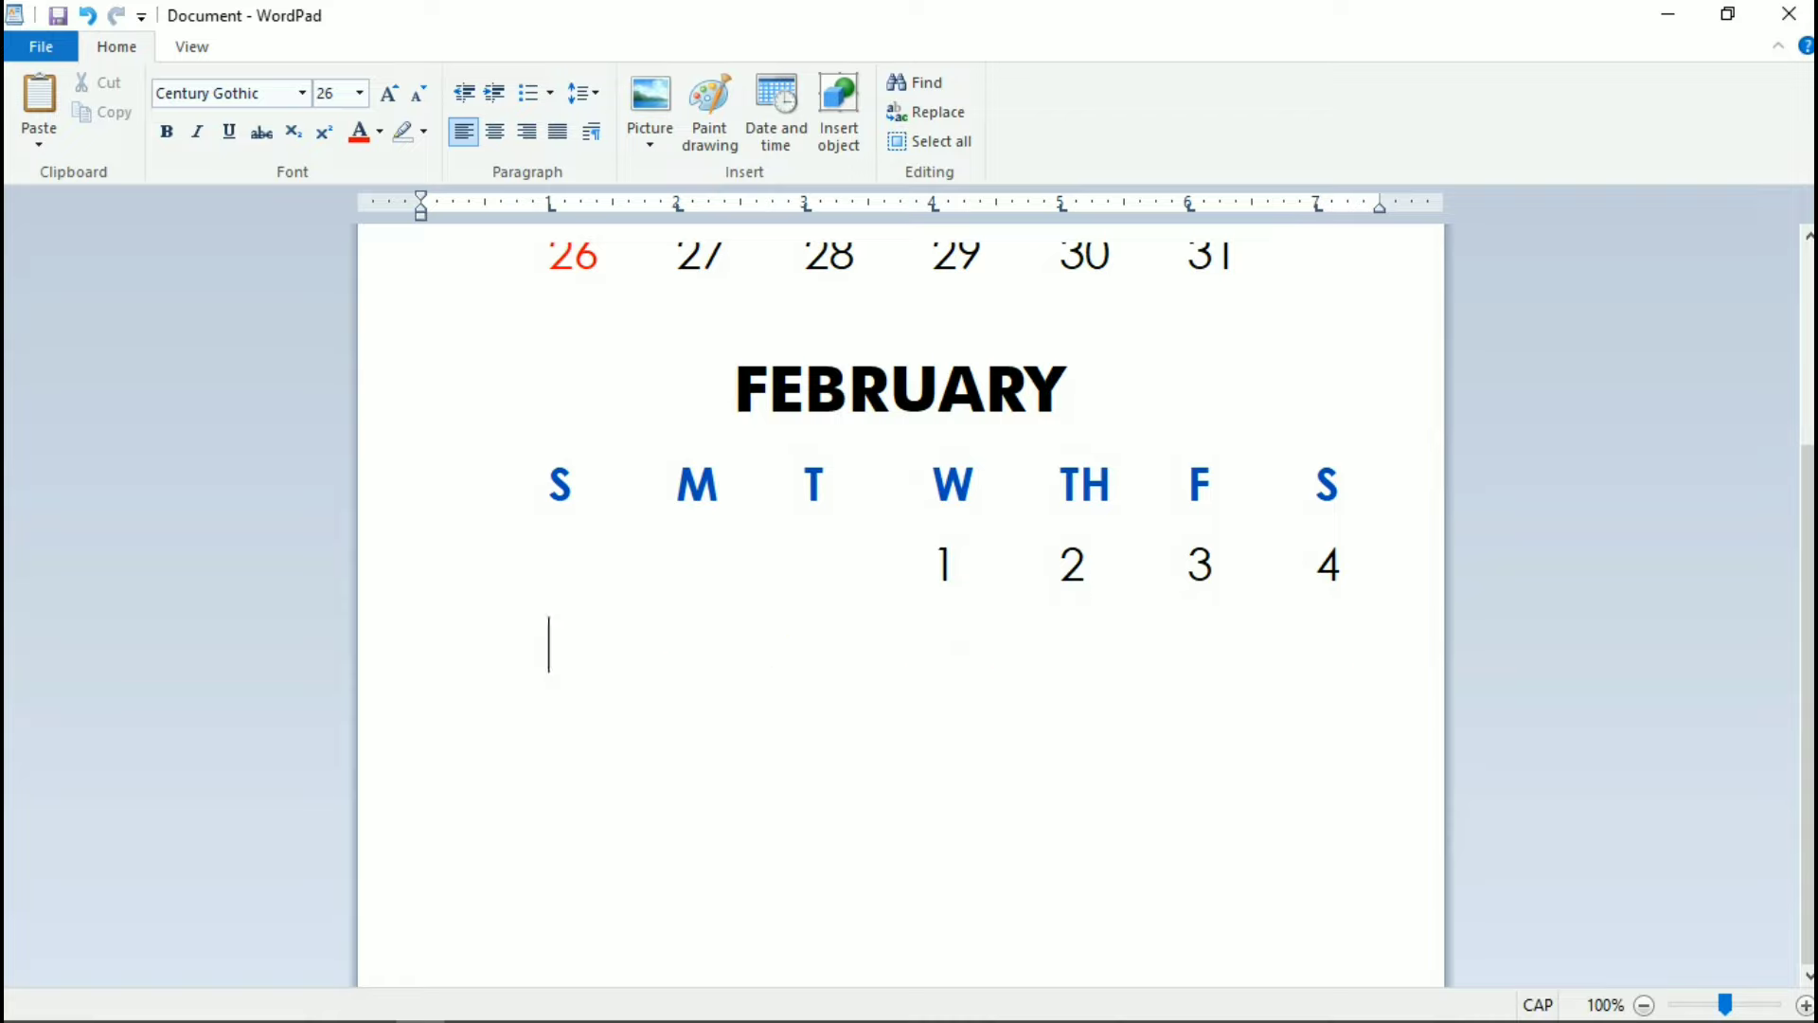
{"action": "key", "text": "BackSpace"}
{"action": "key", "text": "BackSpace"}
{"action": "key", "text": "BackSpace"}
{"action": "key", "text": "BackSpace"}
{"action": "key", "text": "BackSpace"}
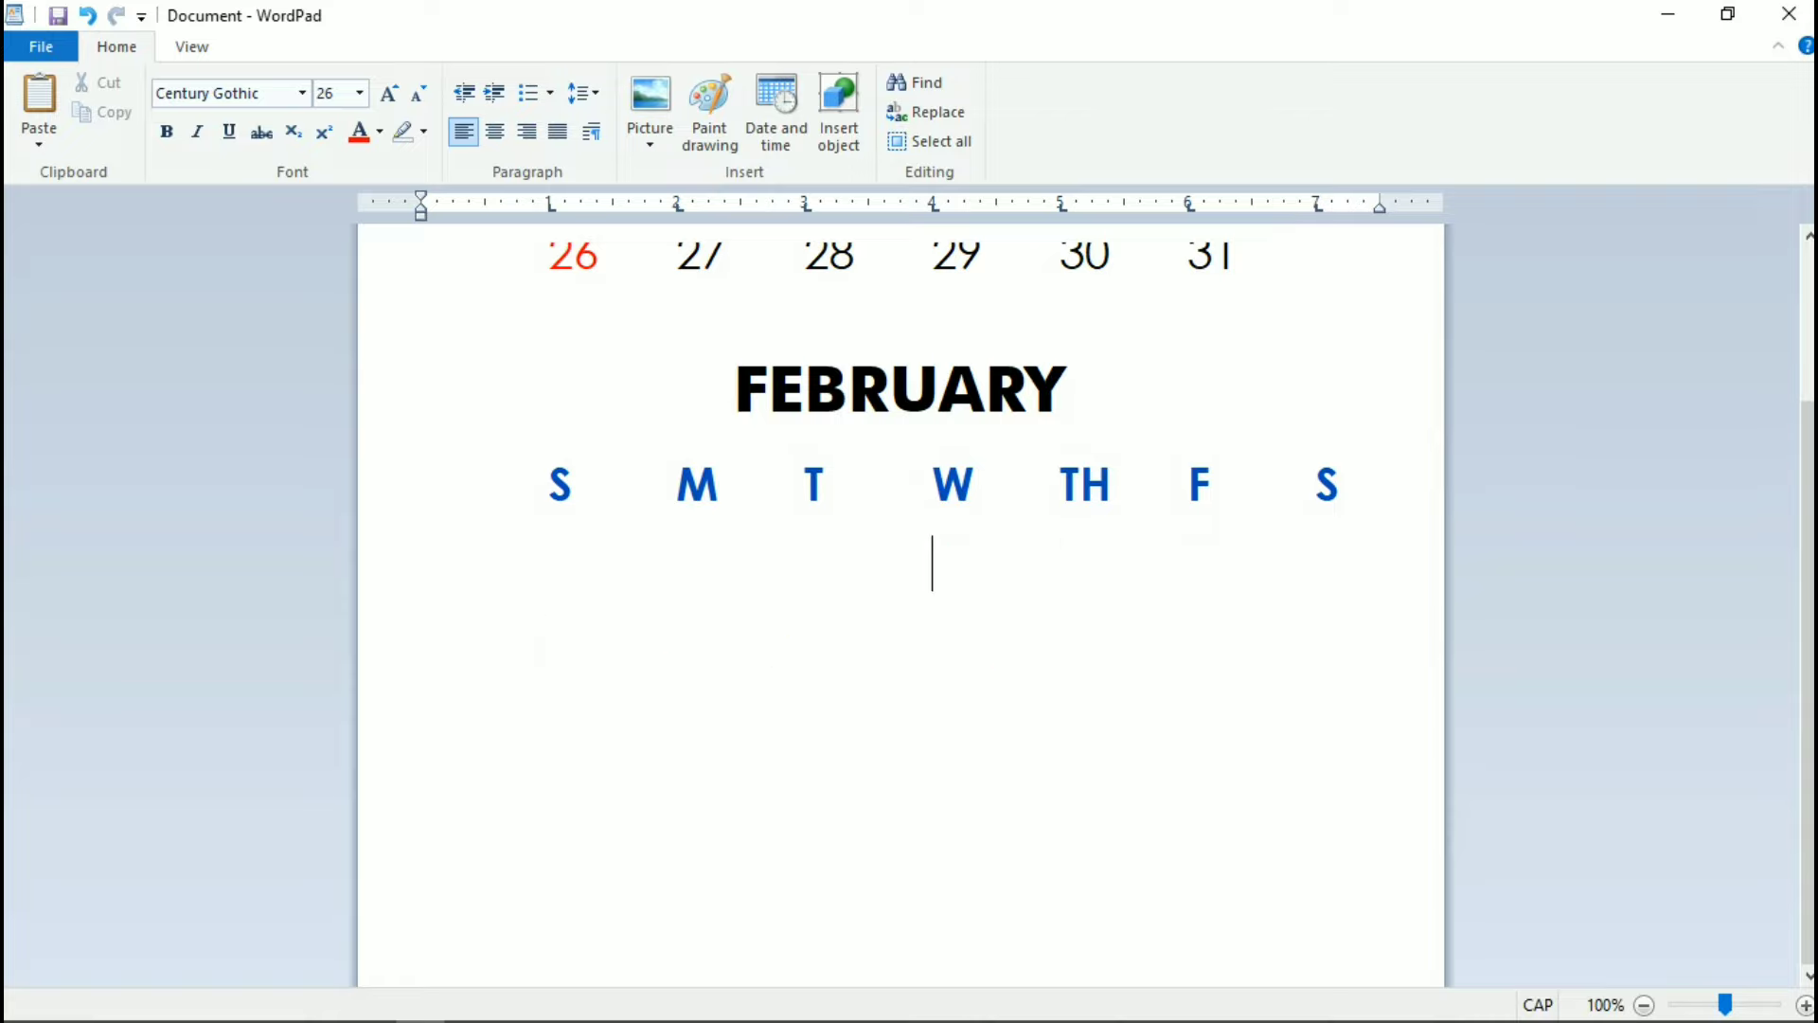
{"action": "key", "text": "Tab"}
{"action": "key", "text": "Tab"}
{"action": "key", "text": "Tab"}
Enter February dates 1 through 8 across the first two week rows.
{"action": "type", "text": "1"}
{"action": "key", "text": "Return"}
{"action": "type", "text": "2\t"}
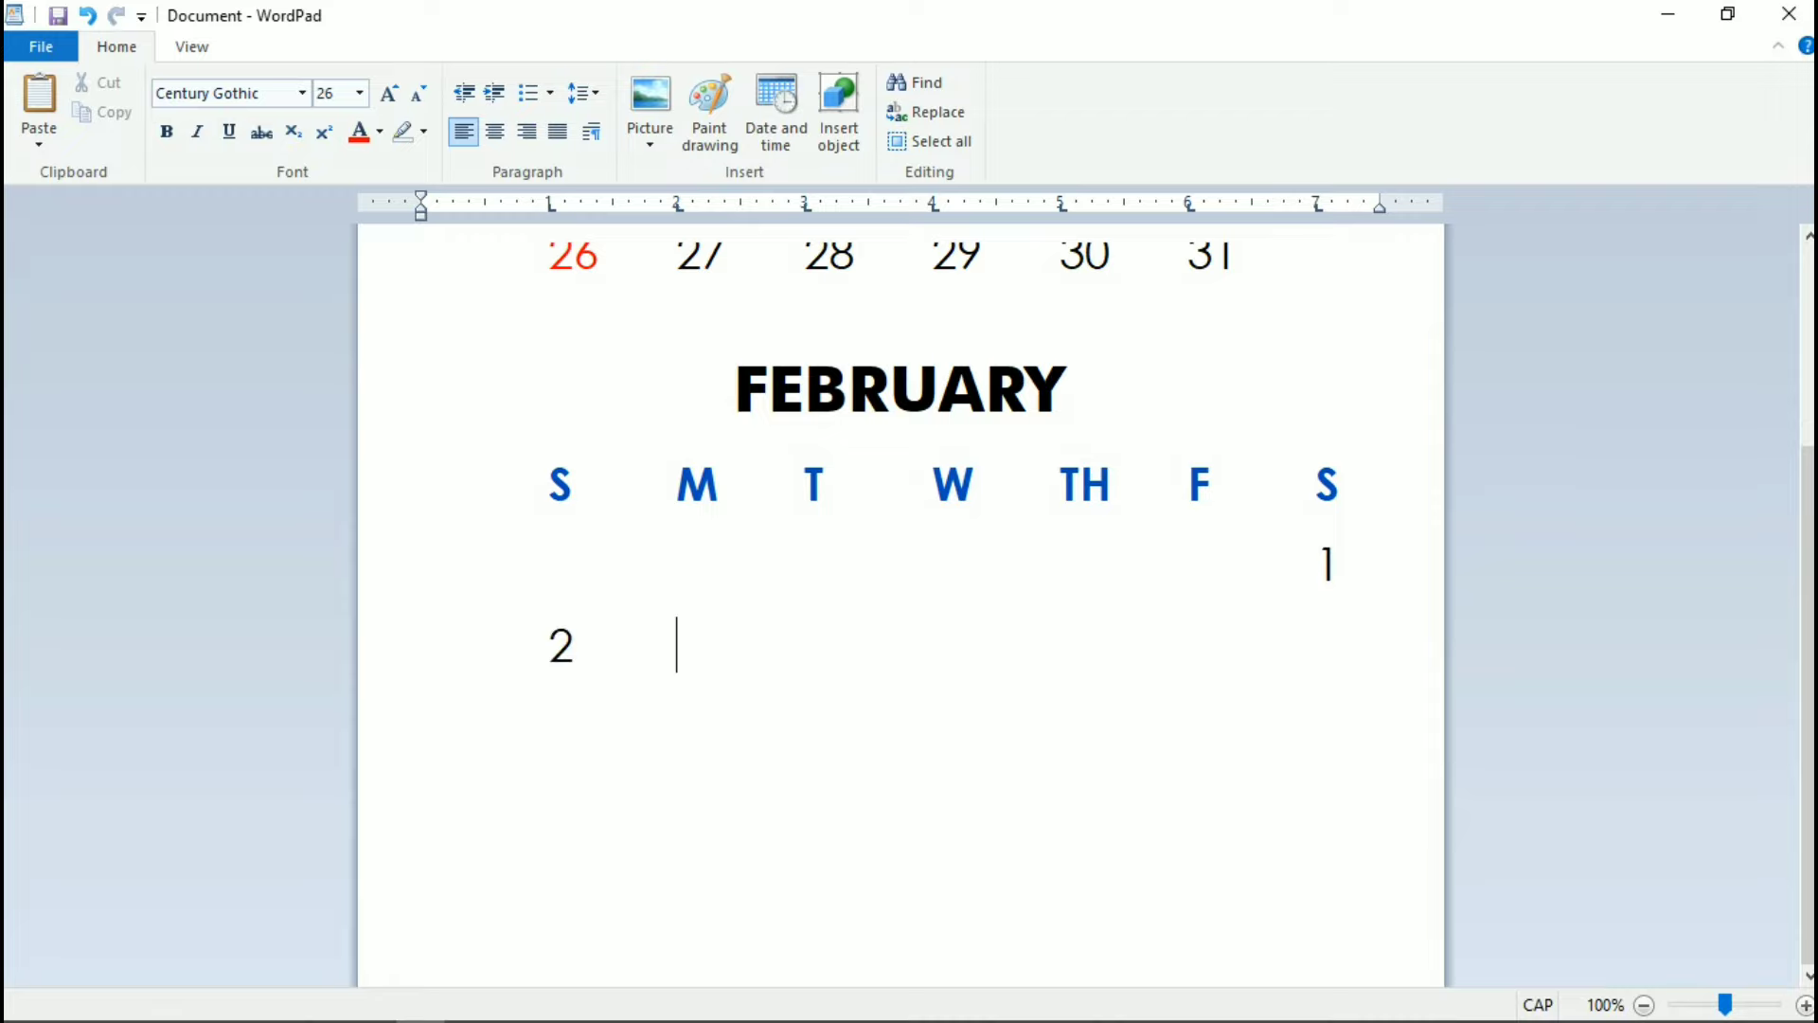
{"action": "type", "text": "3\t"}
{"action": "type", "text": "4\t5"}
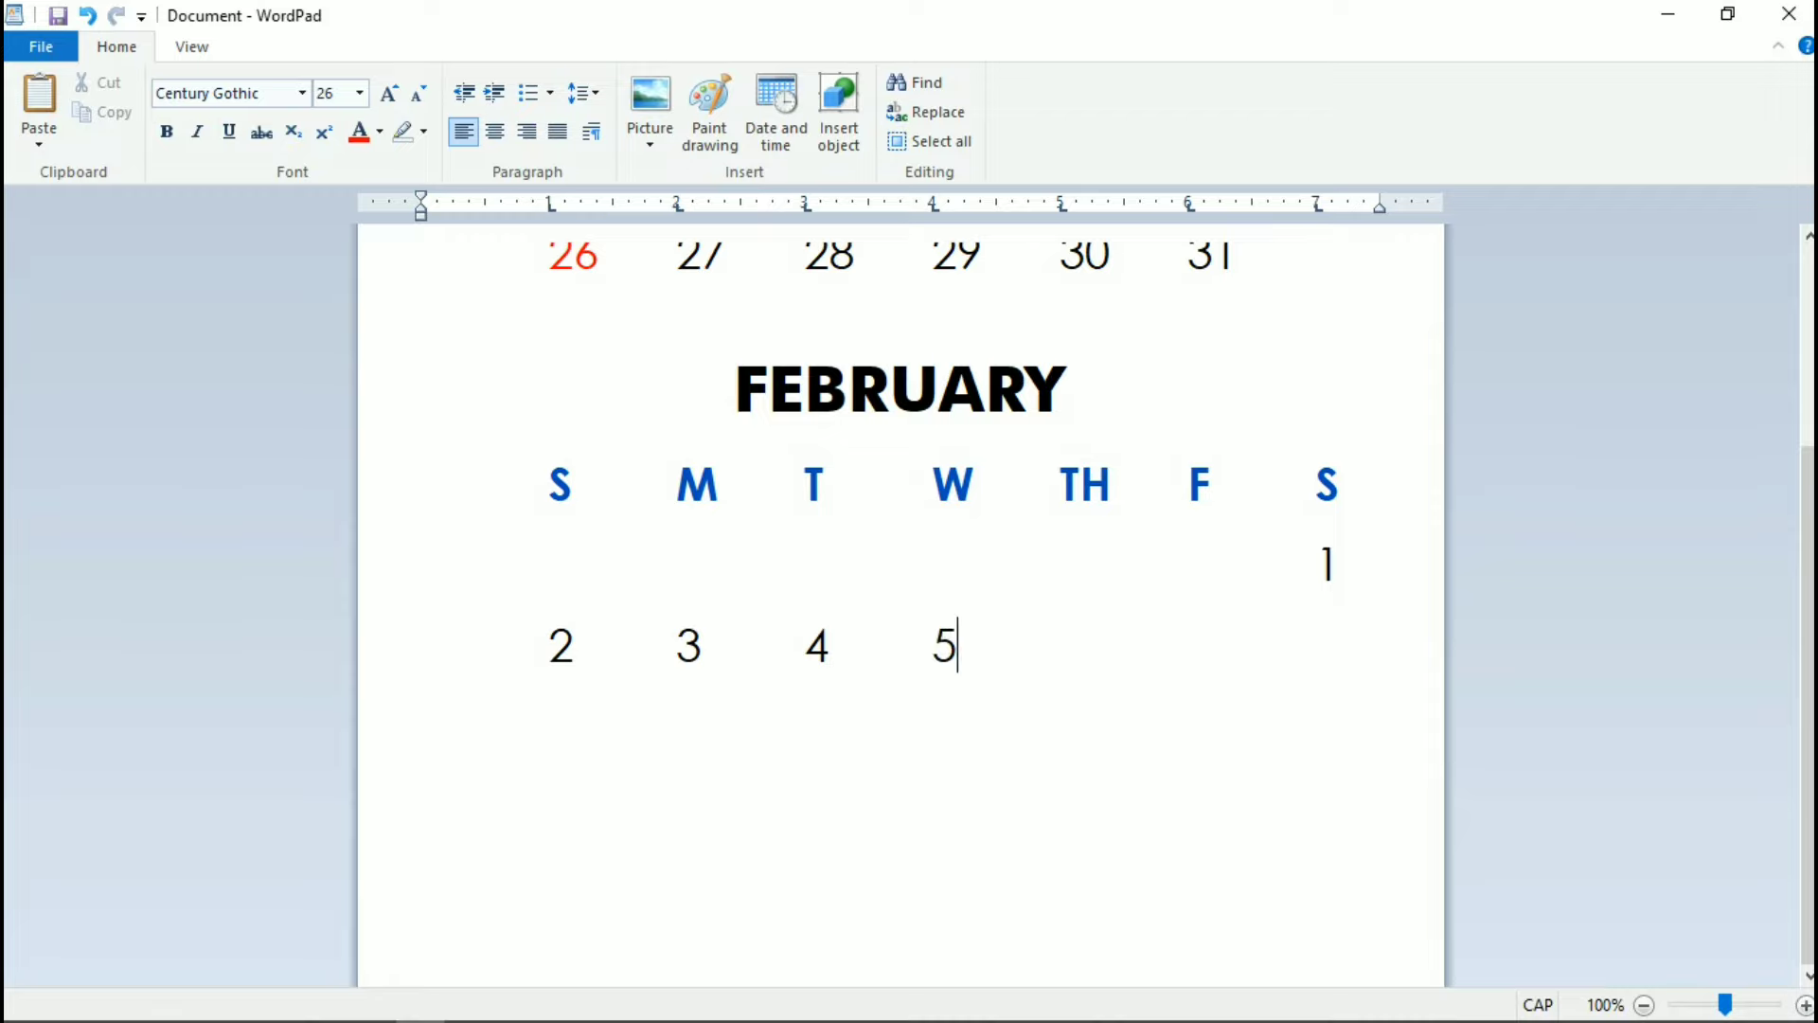
{"action": "key", "text": "Tab"}
{"action": "type", "text": "6\t"}
{"action": "type", "text": "7"}
{"action": "key", "text": "Tab"}
{"action": "type", "text": "8"}
{"action": "key", "text": "Return"}
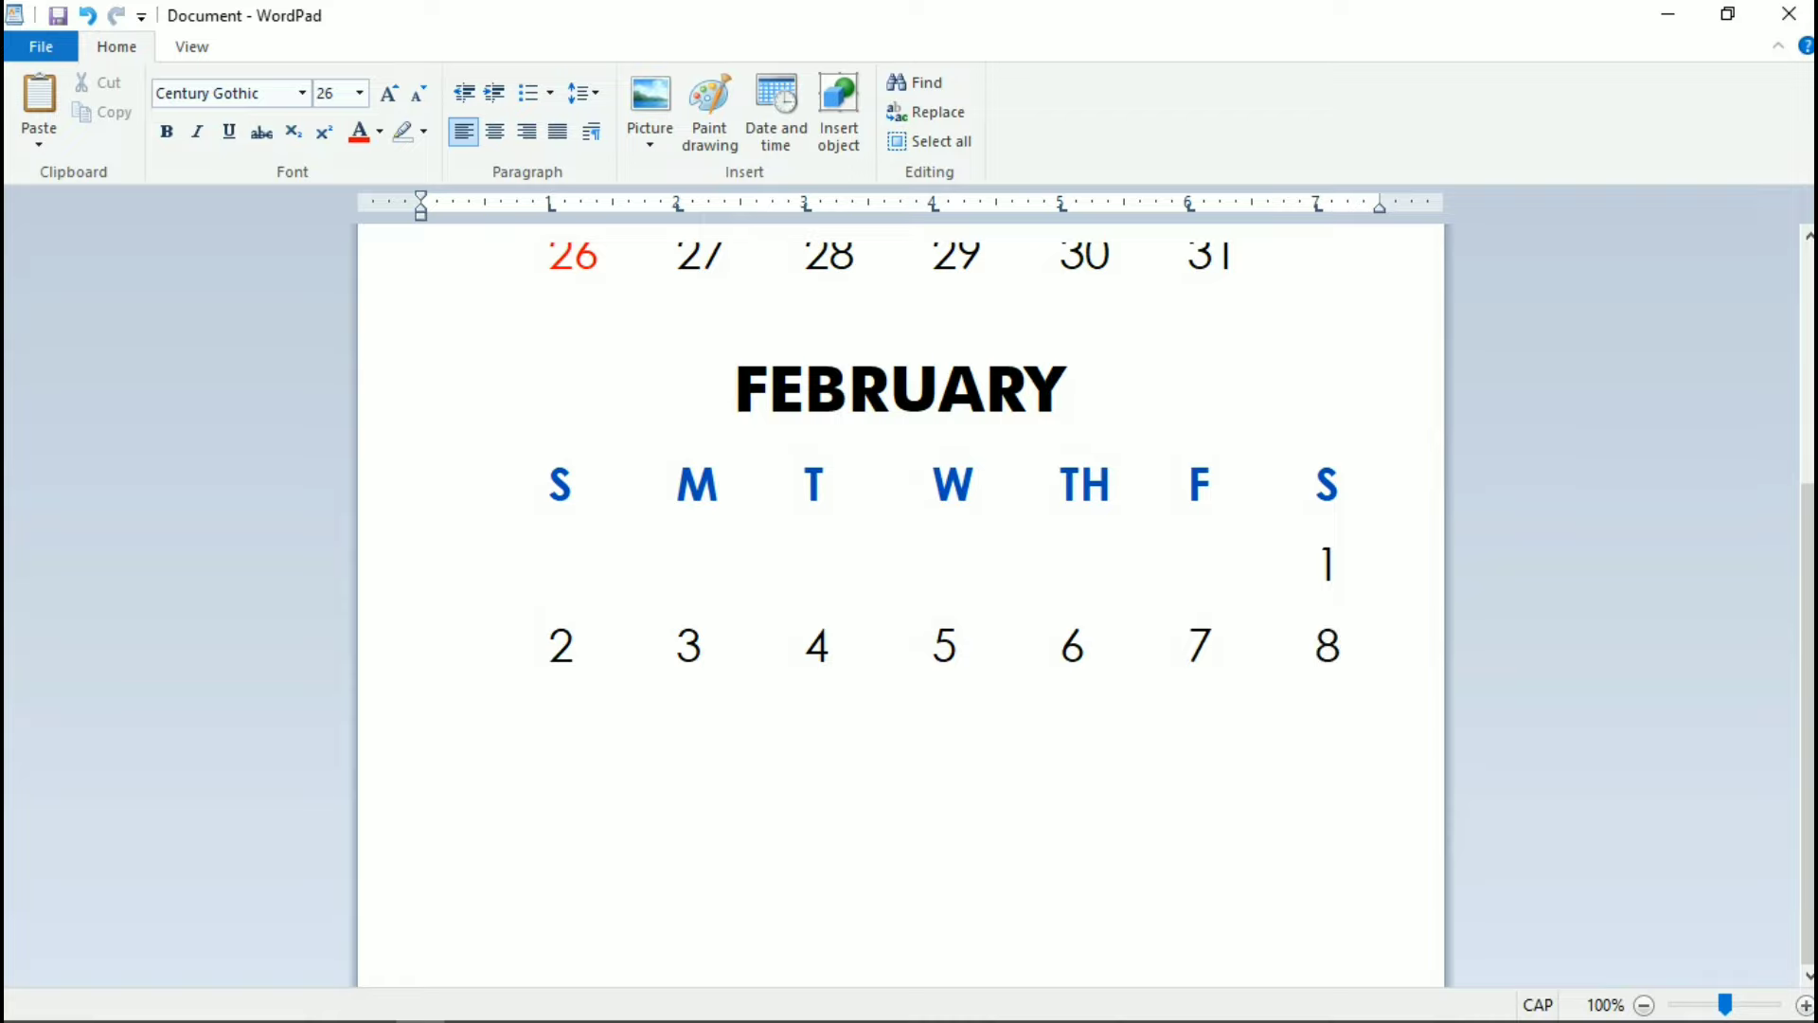
Add the week rows 9–15 and 16–23, separated by tabs.
{"action": "type", "text": "9\t"}
{"action": "type", "text": "10\t"}
{"action": "type", "text": "11\t12\t"}
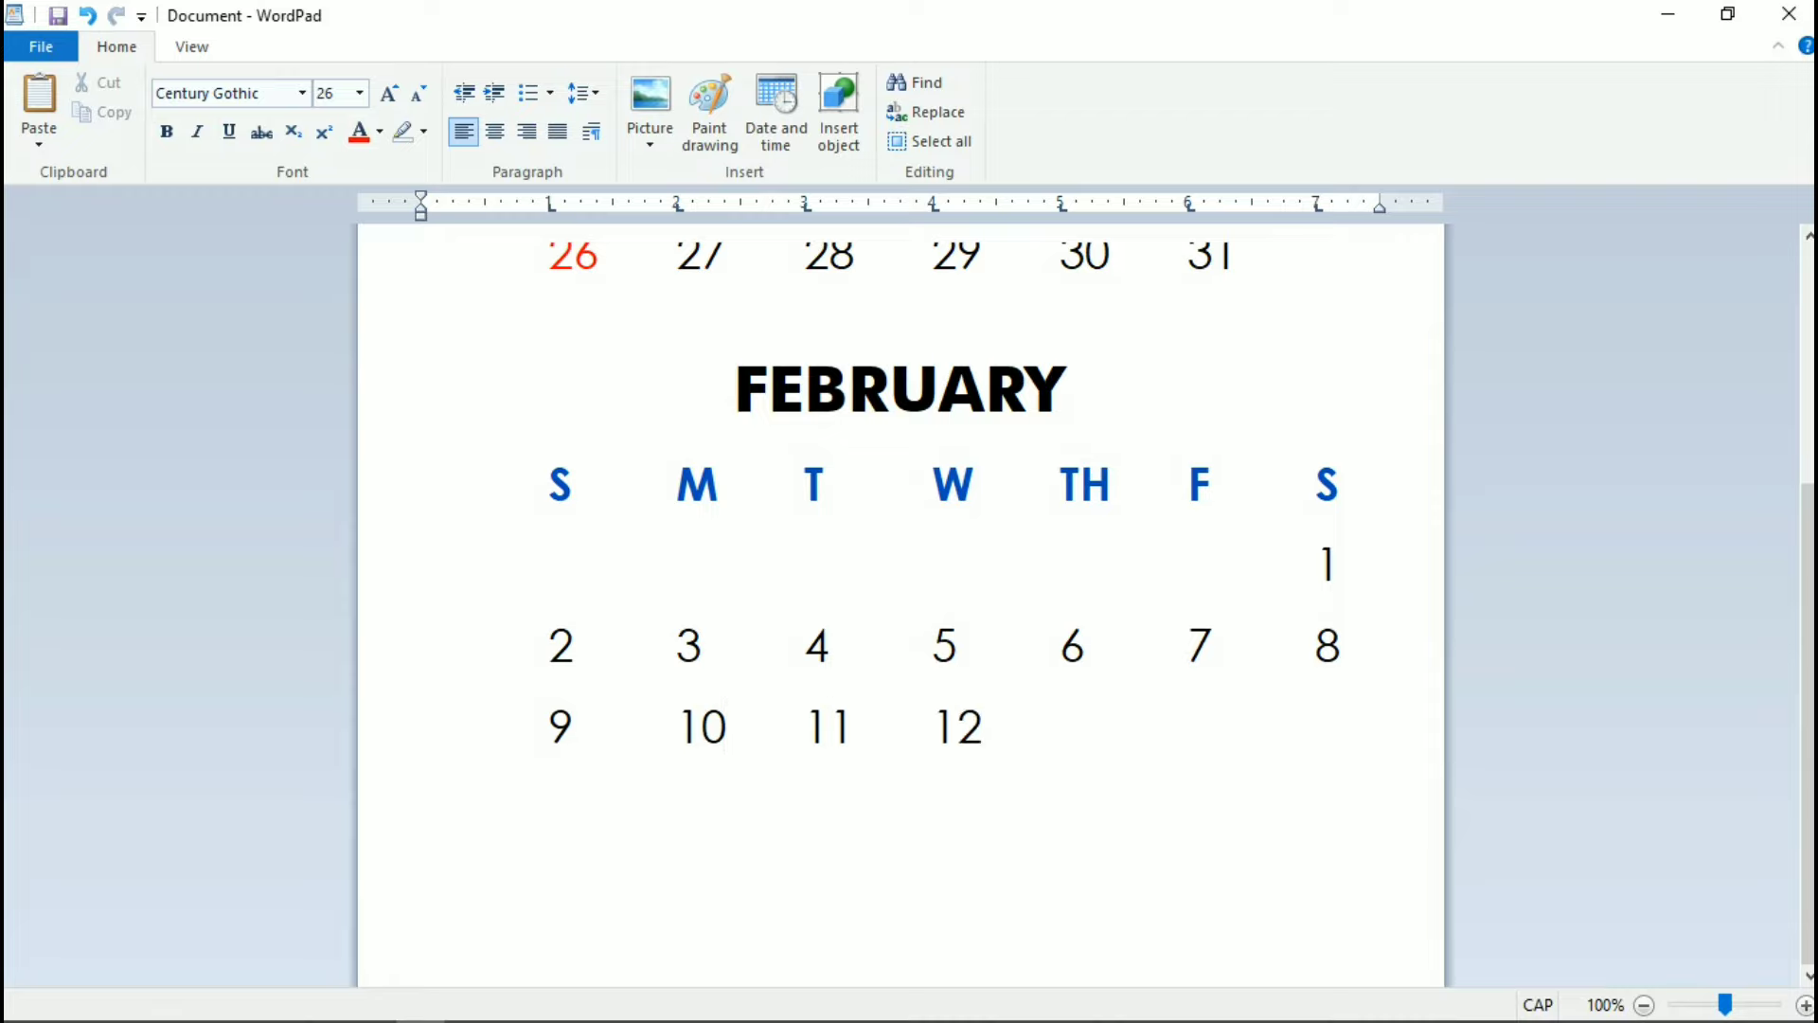
{"action": "type", "text": "13\t"}
{"action": "type", "text": "14\t"}
{"action": "type", "text": "15"}
{"action": "key", "text": "Return"}
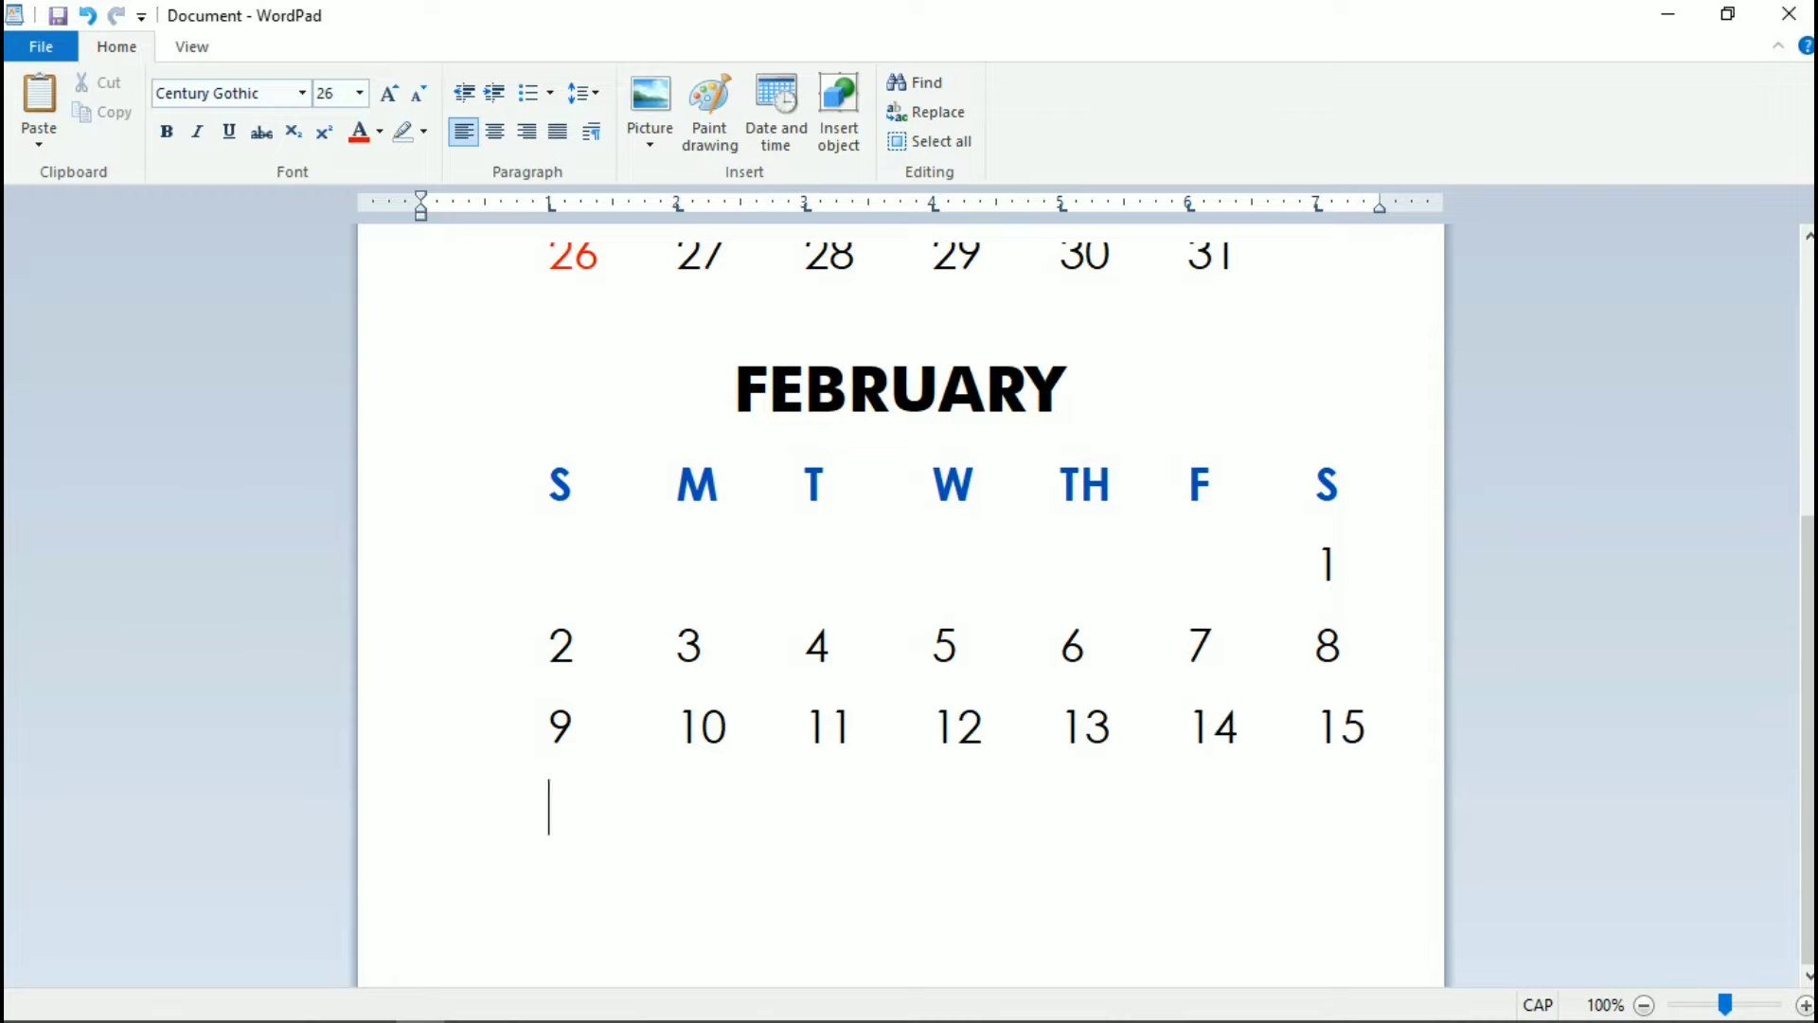
{"action": "type", "text": "16"}
{"action": "key", "text": "Tab"}
{"action": "type", "text": "17"}
{"action": "key", "text": "Tab"}
{"action": "type", "text": "18\t"}
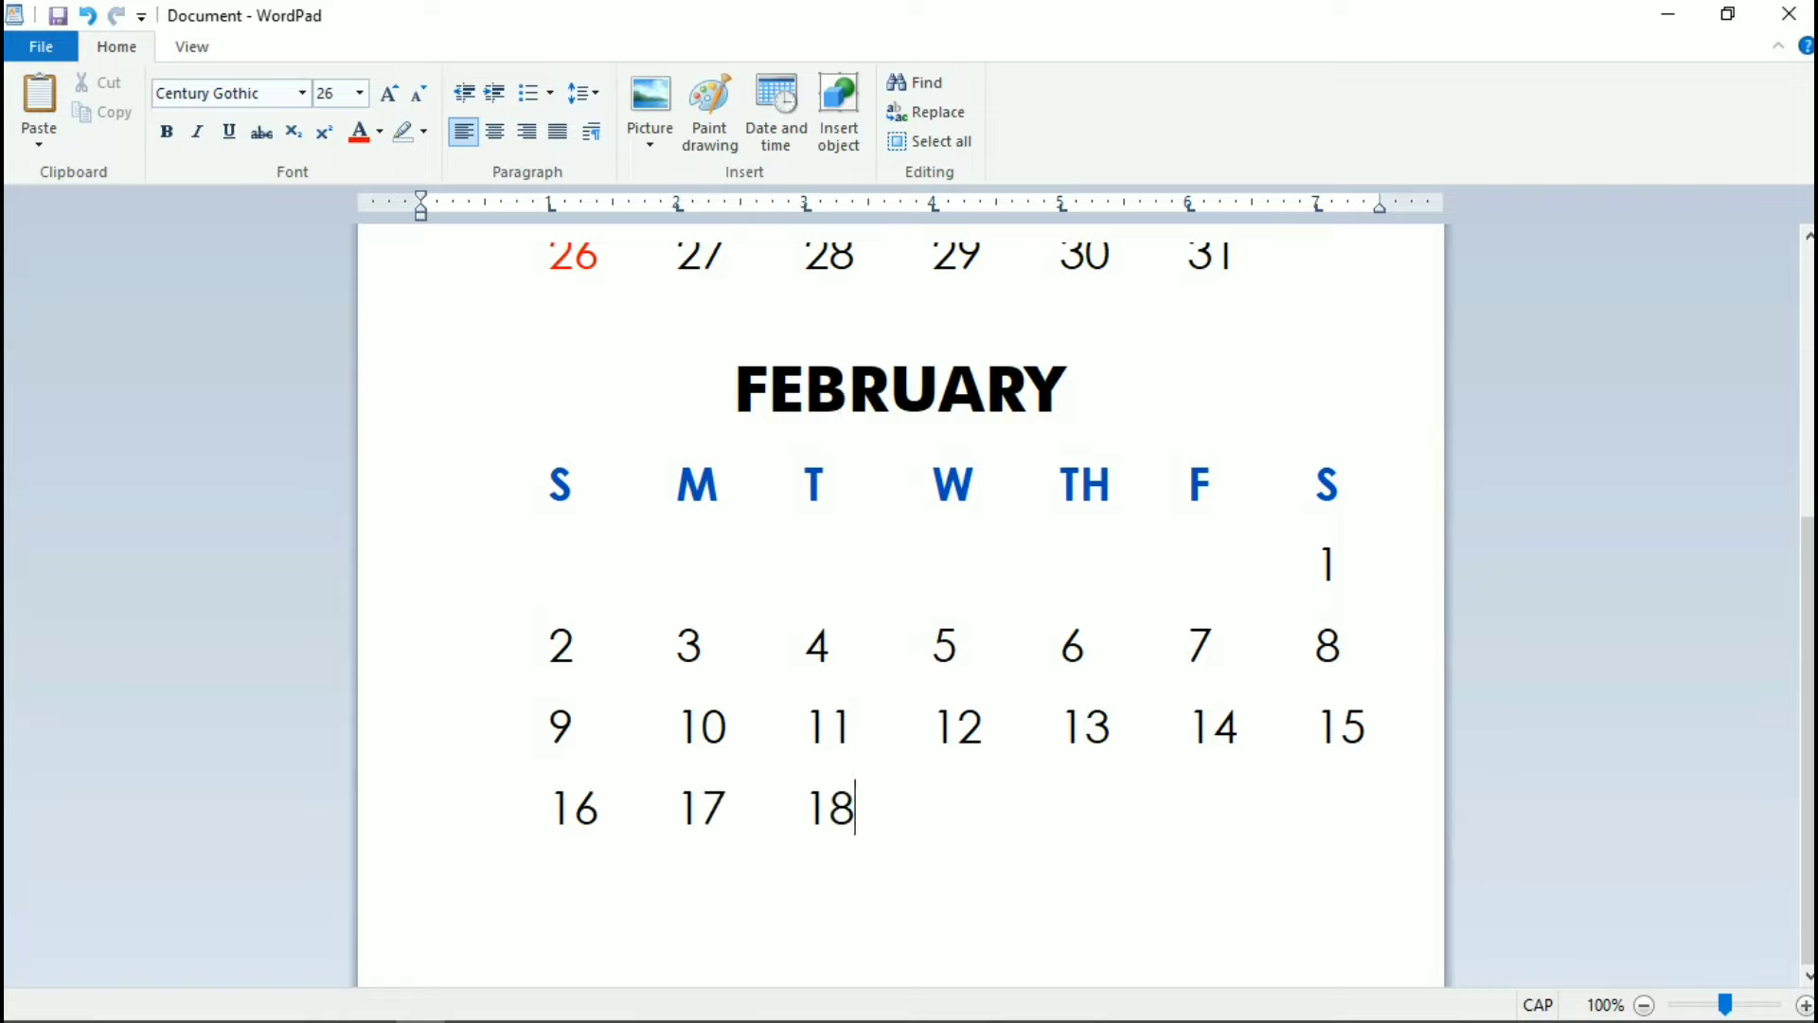
{"action": "type", "text": "19\t"}
{"action": "type", "text": "20\t"}
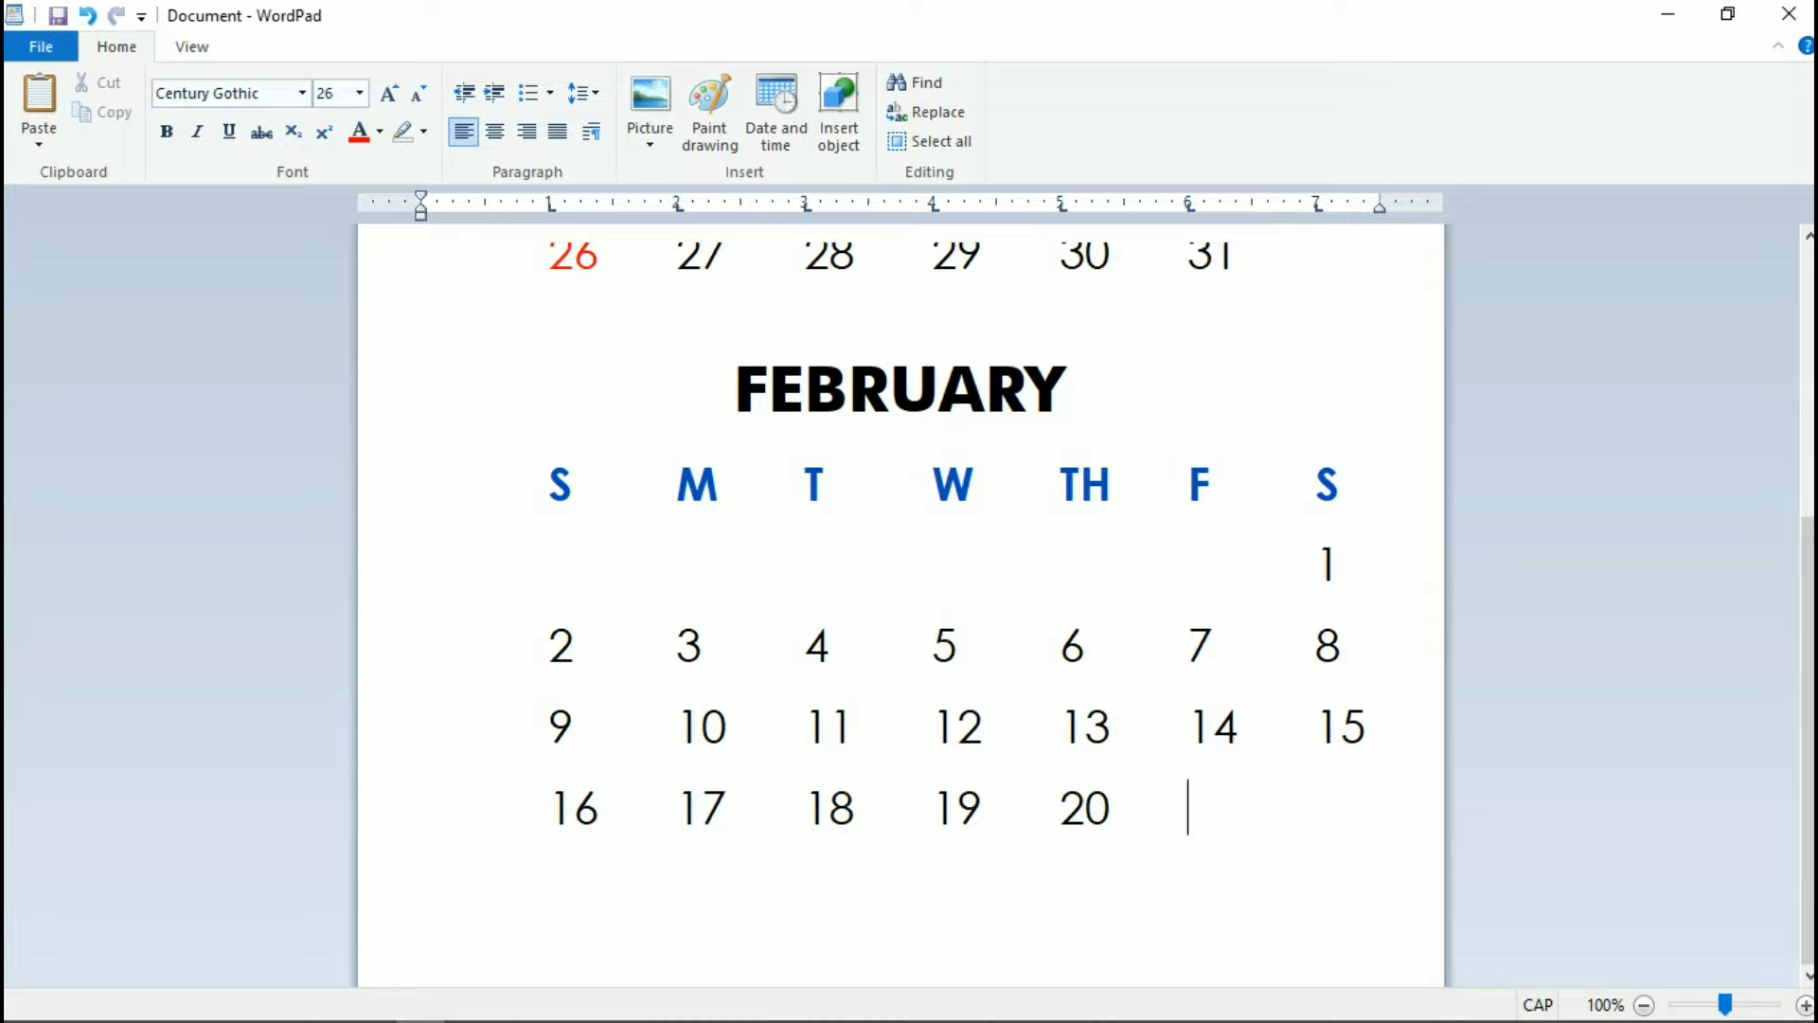
{"action": "type", "text": "21\t"}
{"action": "type", "text": "22 "}
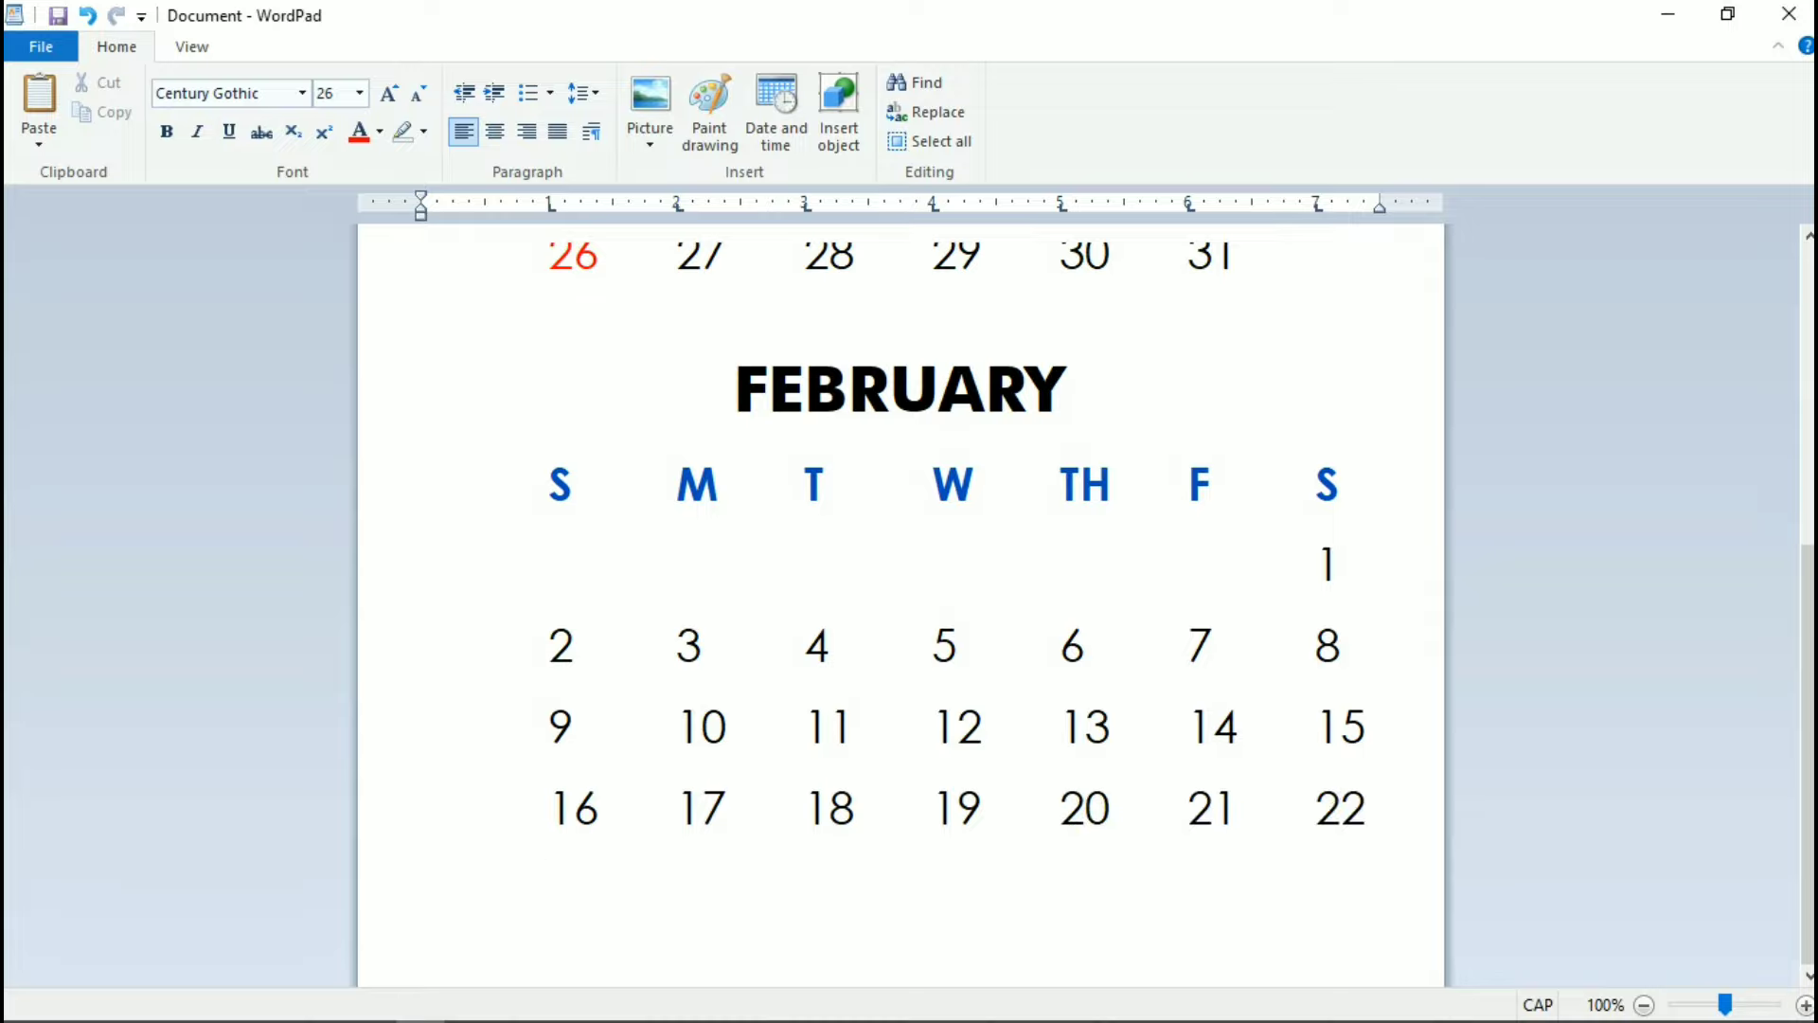
{"action": "type", "text": "23\t1"}
Remove the stray 1 and finish the last row with dates 24 through 29.
{"action": "key", "text": "BackSpace"}
{"action": "type", "text": "24\t"}
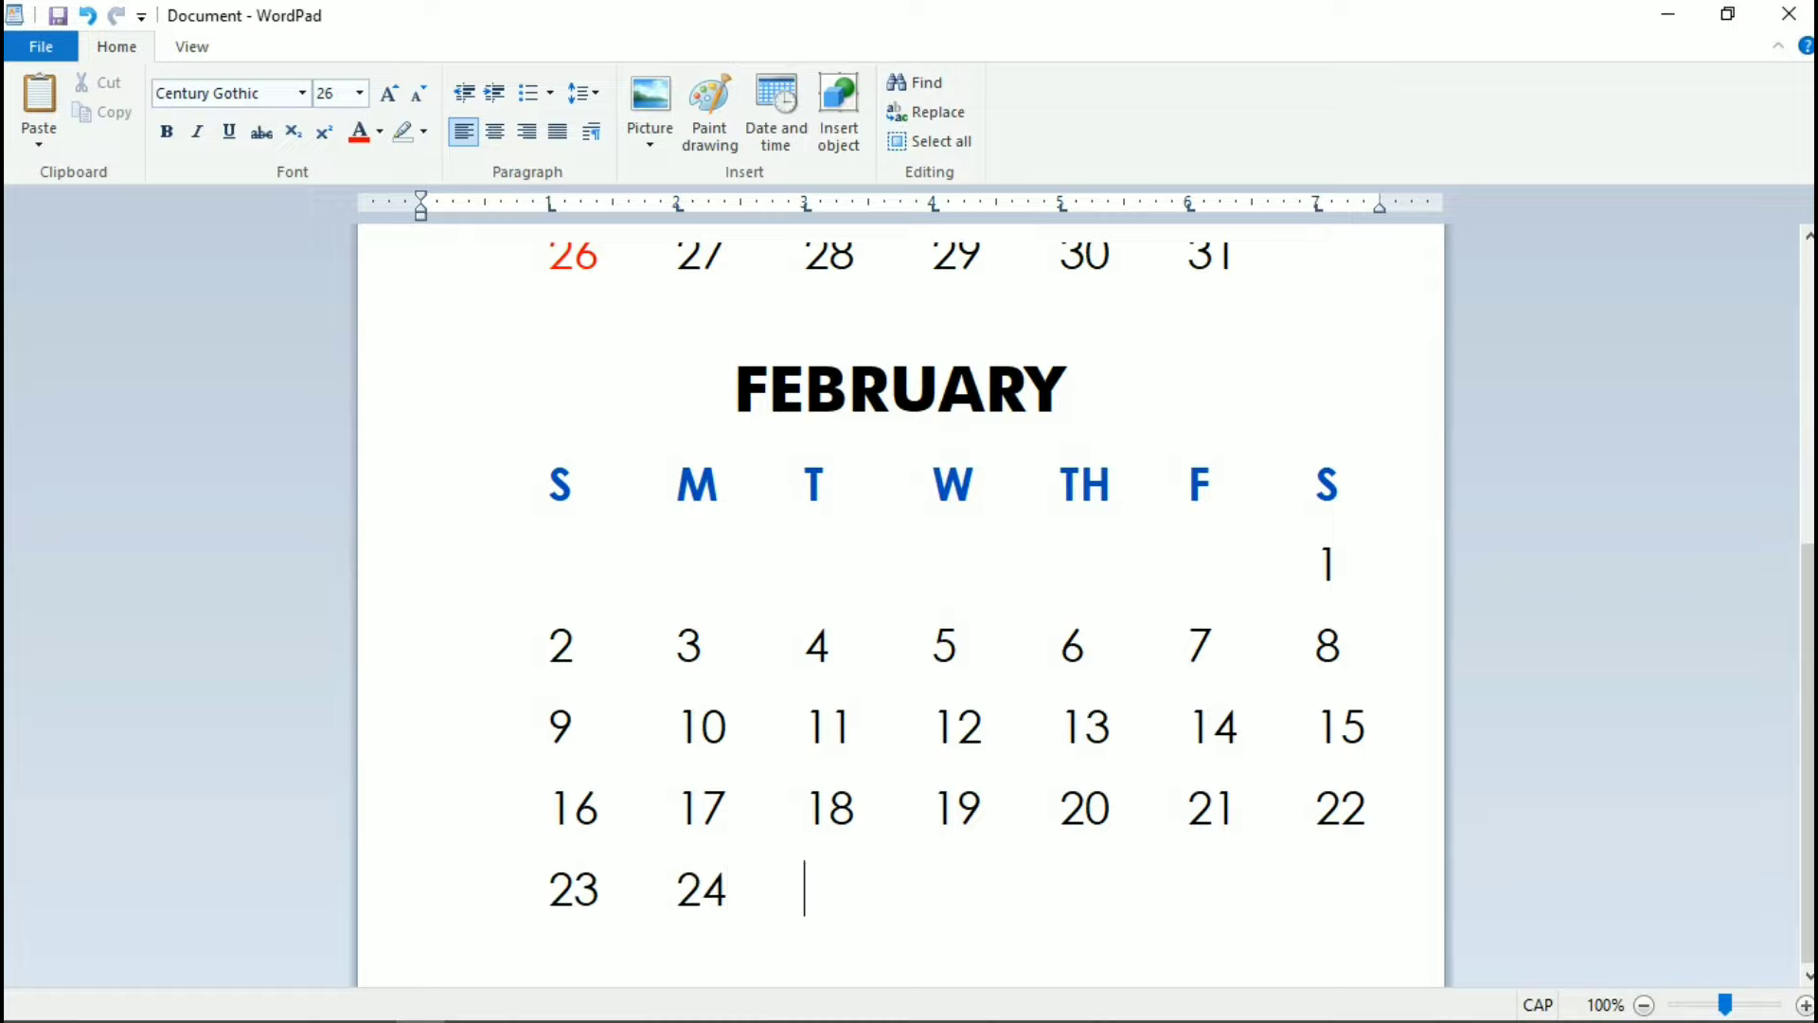
{"action": "type", "text": "25\t2"}
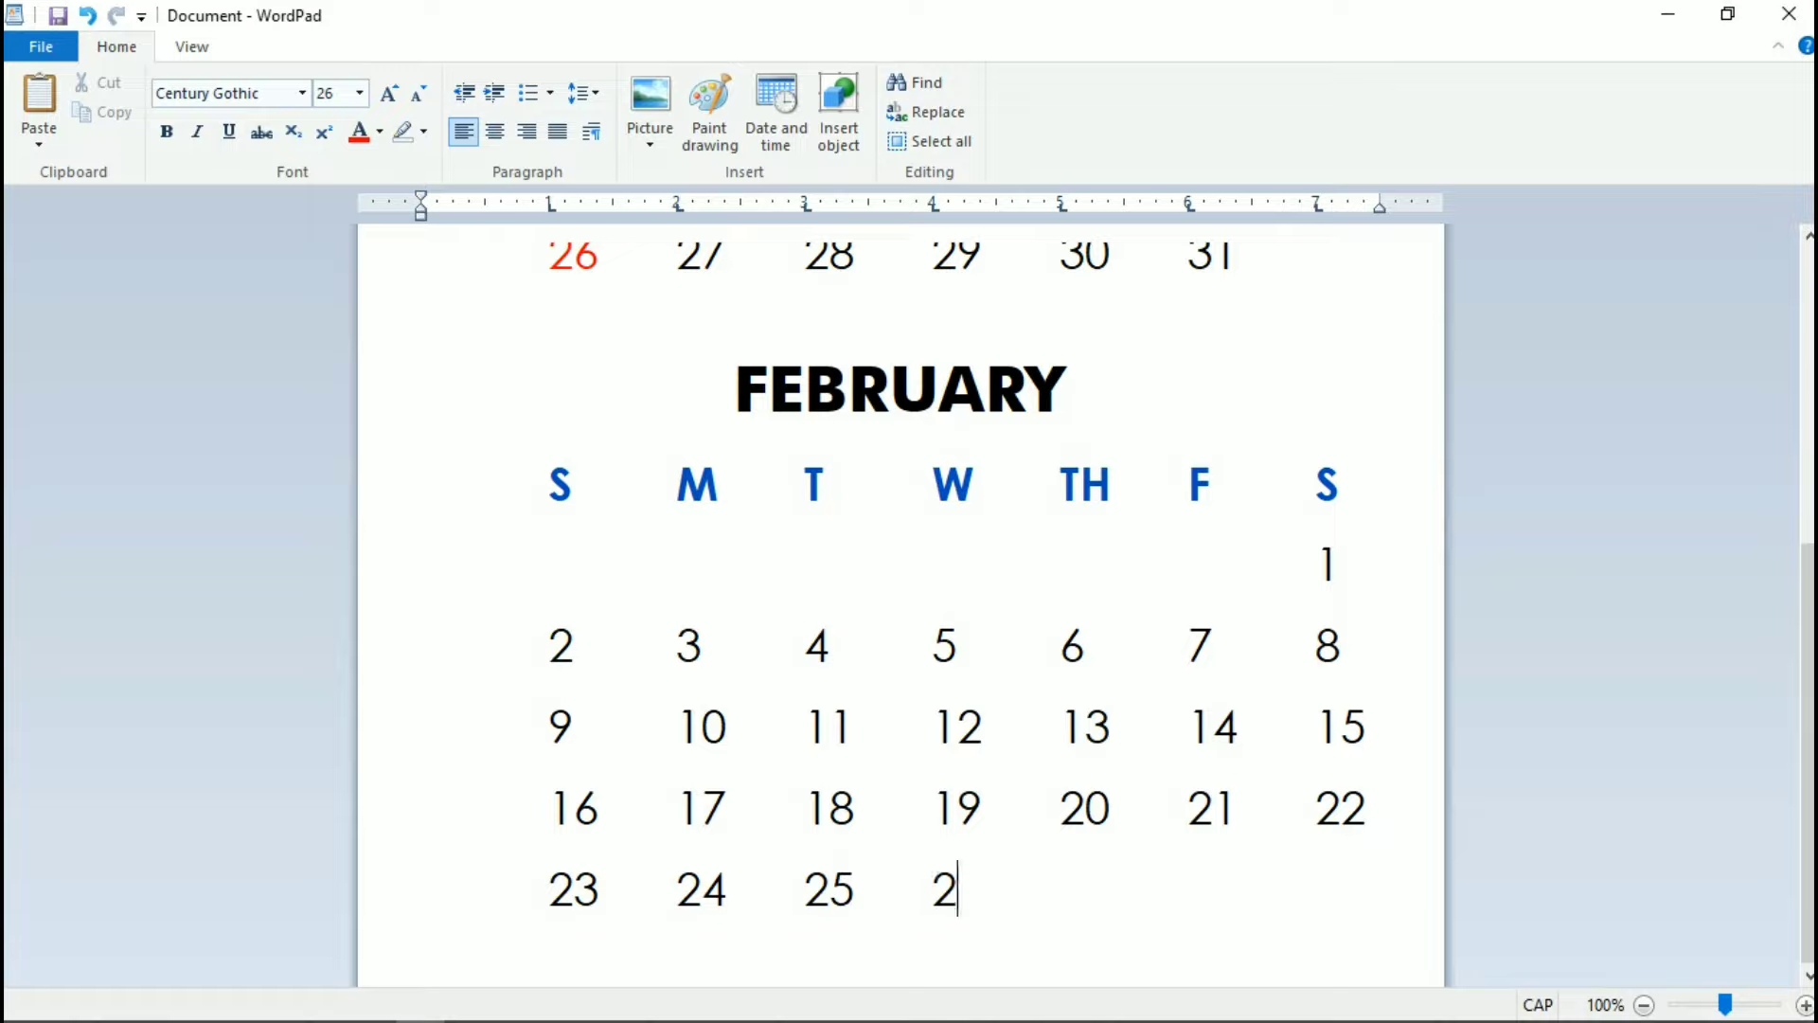
{"action": "type", "text": "6"}
{"action": "key", "text": "Tab"}
{"action": "type", "text": "2\\"}
{"action": "key", "text": "BackSpace"}
{"action": "type", "text": "7"}
{"action": "key", "text": "Tab"}
{"action": "type", "text": "28"}
{"action": "key", "text": "Tab"}
{"action": "type", "text": "2"}
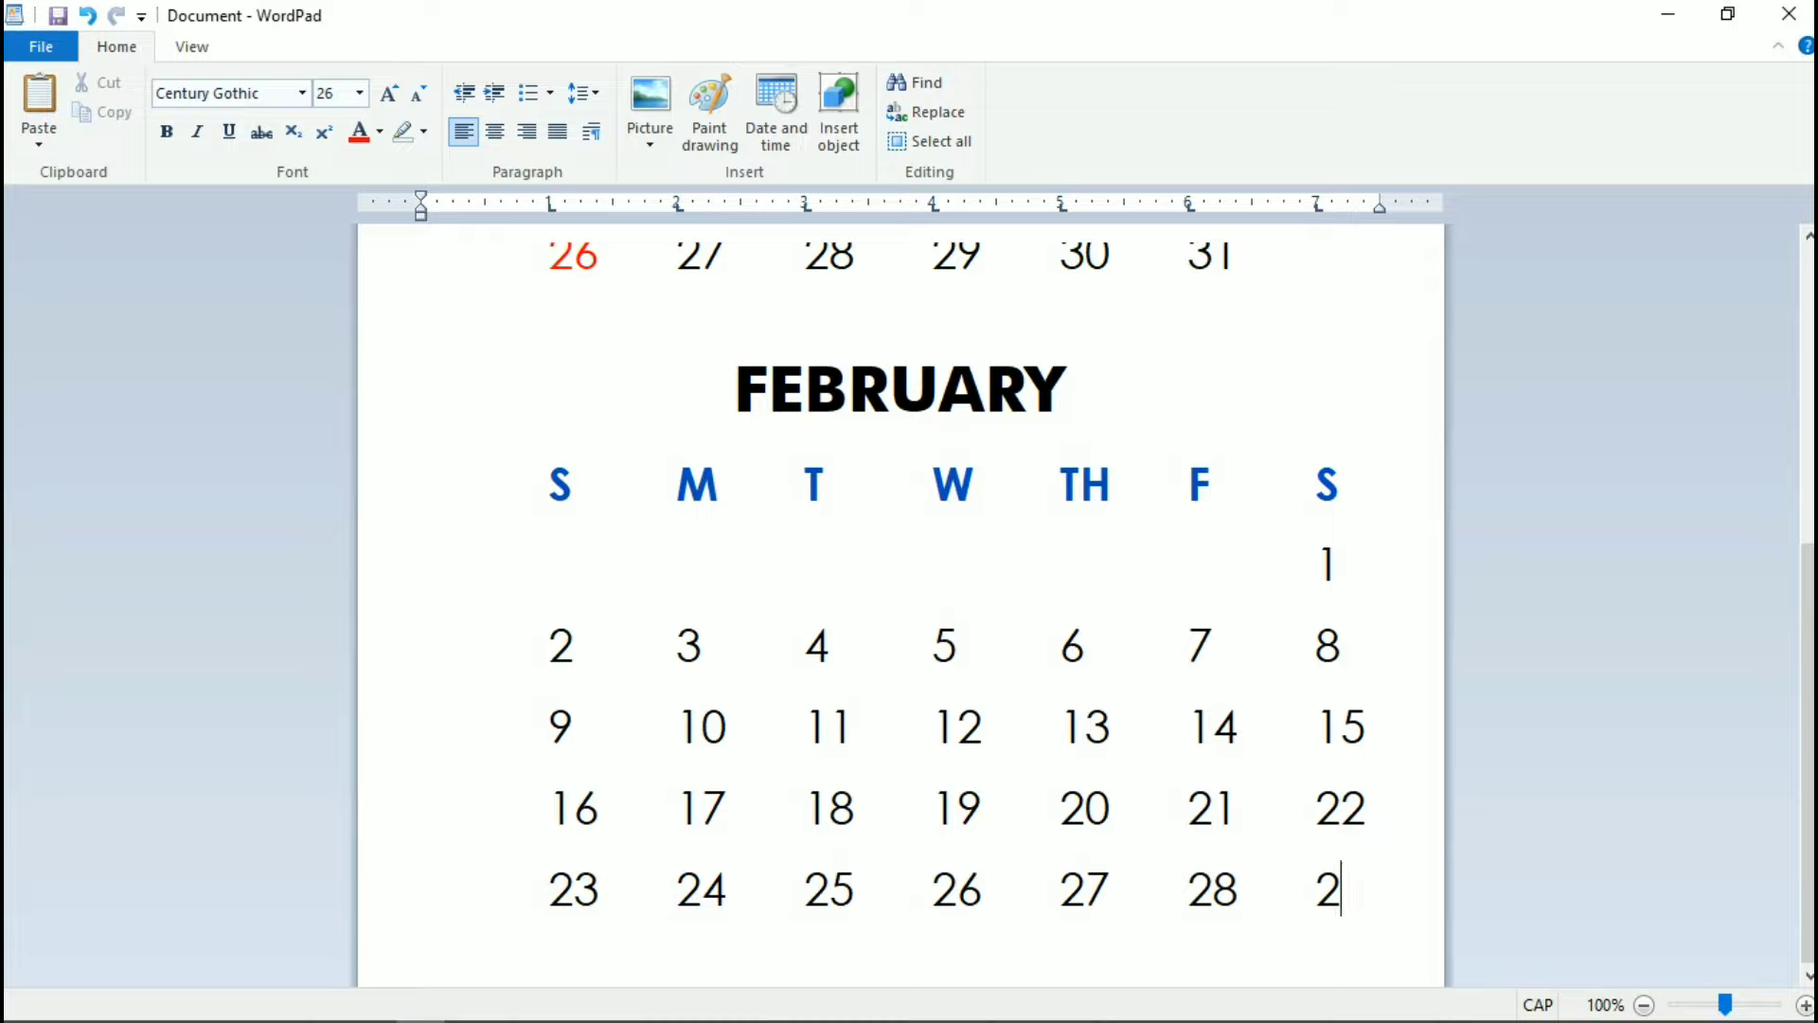
{"action": "type", "text": "9"}
Turn February's Sunday dates 2 and 9 red.
{"action": "scroll", "coordinate": [1223, 927], "scroll_direction": "down", "scroll_amount": 3}
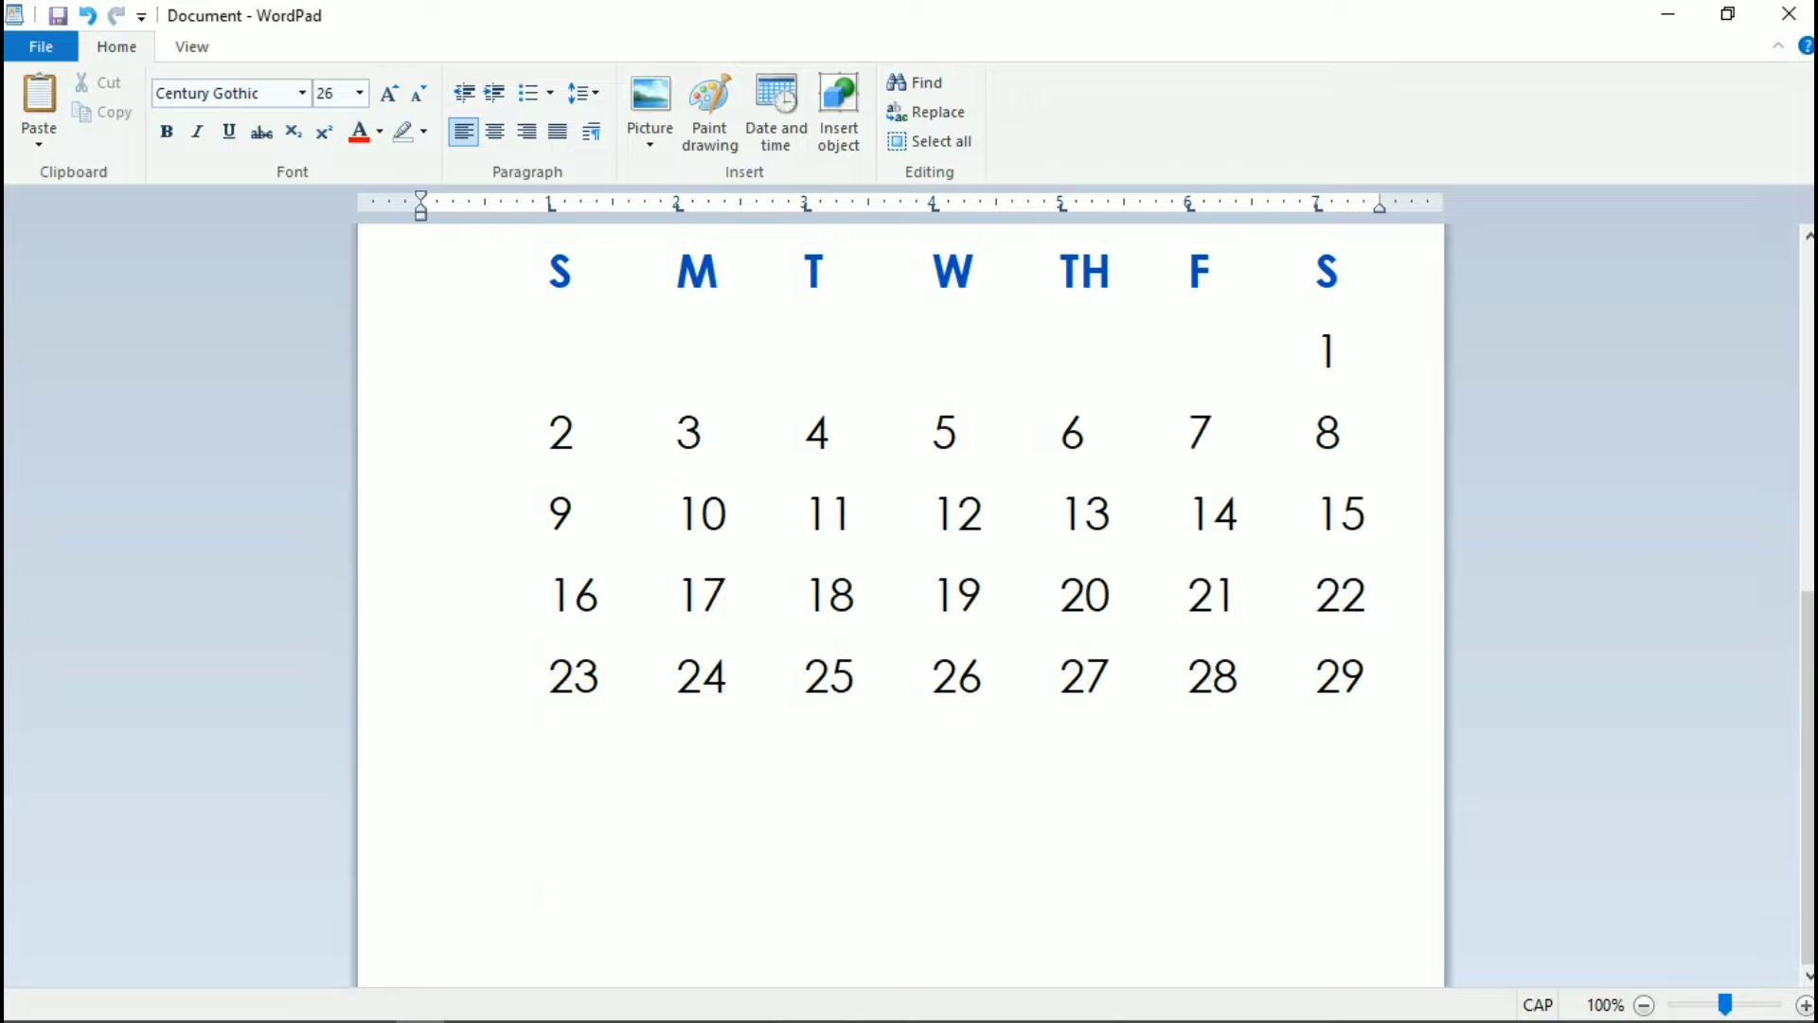
{"action": "left_click_drag", "start_coordinate": [422, 856], "coordinate": [389, 734]}
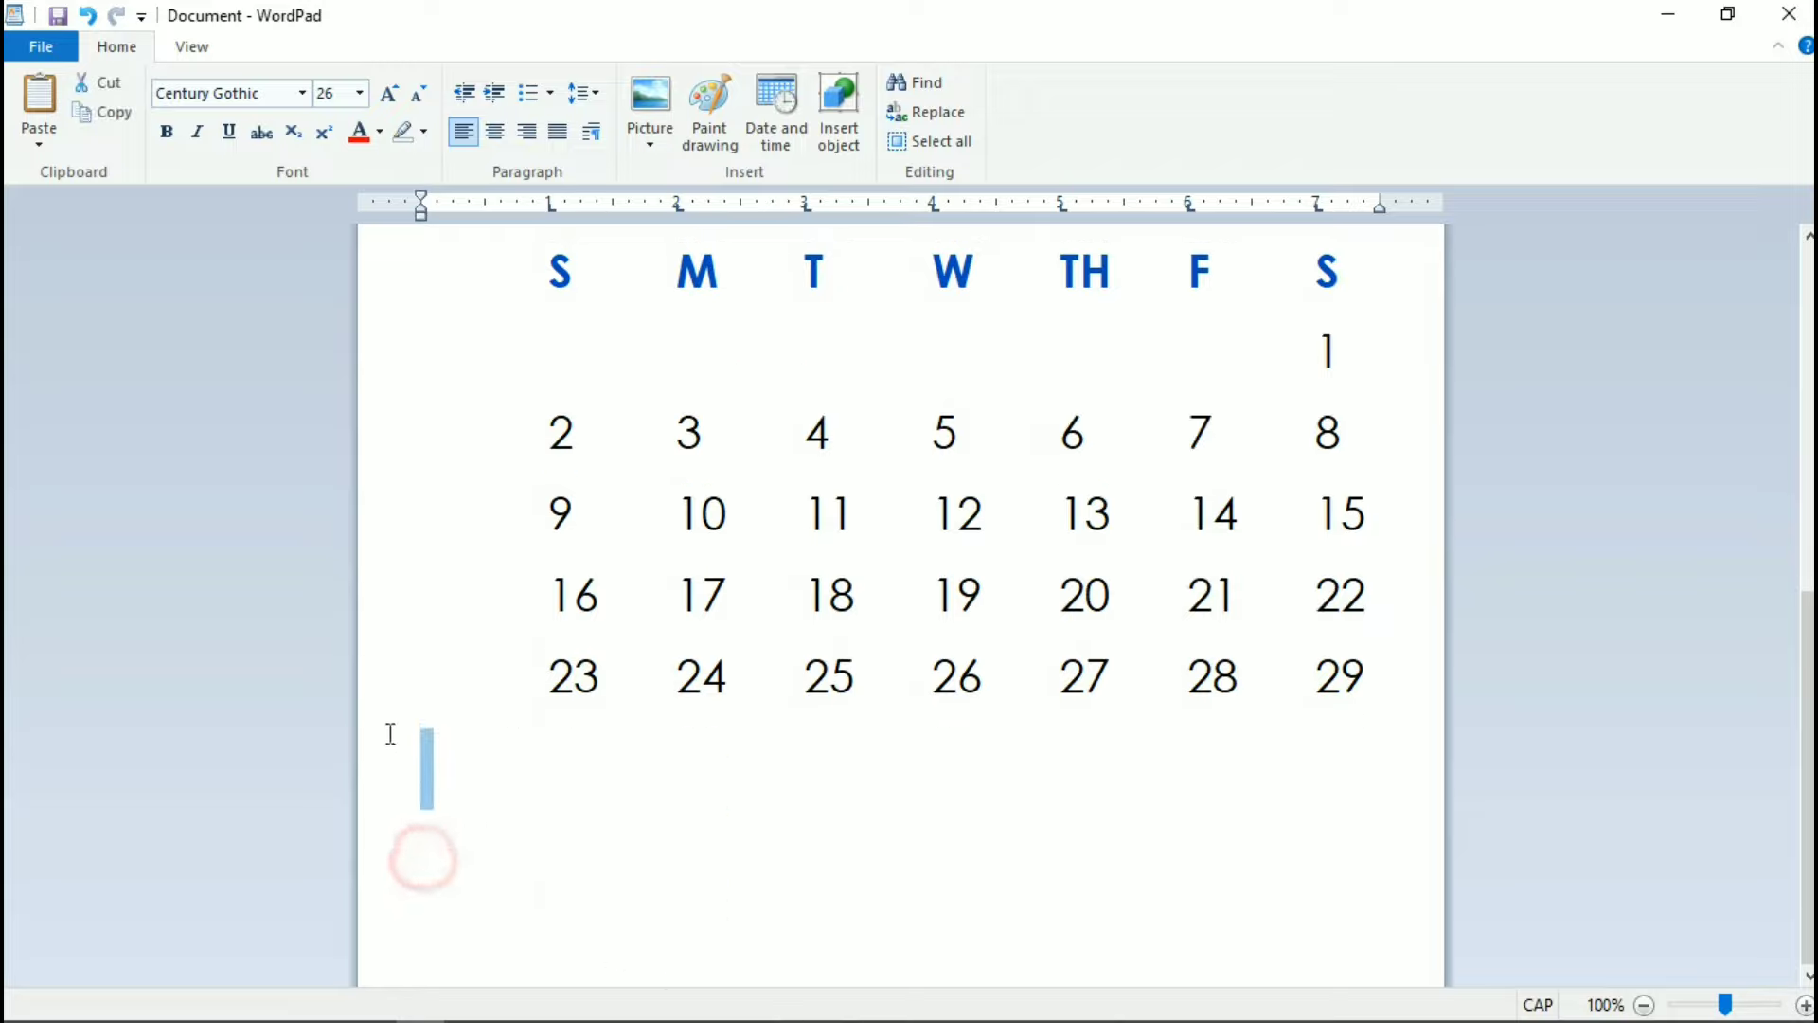
{"action": "left_click", "coordinate": [415, 805]}
{"action": "scroll", "coordinate": [552, 755], "scroll_direction": "up", "scroll_amount": 5}
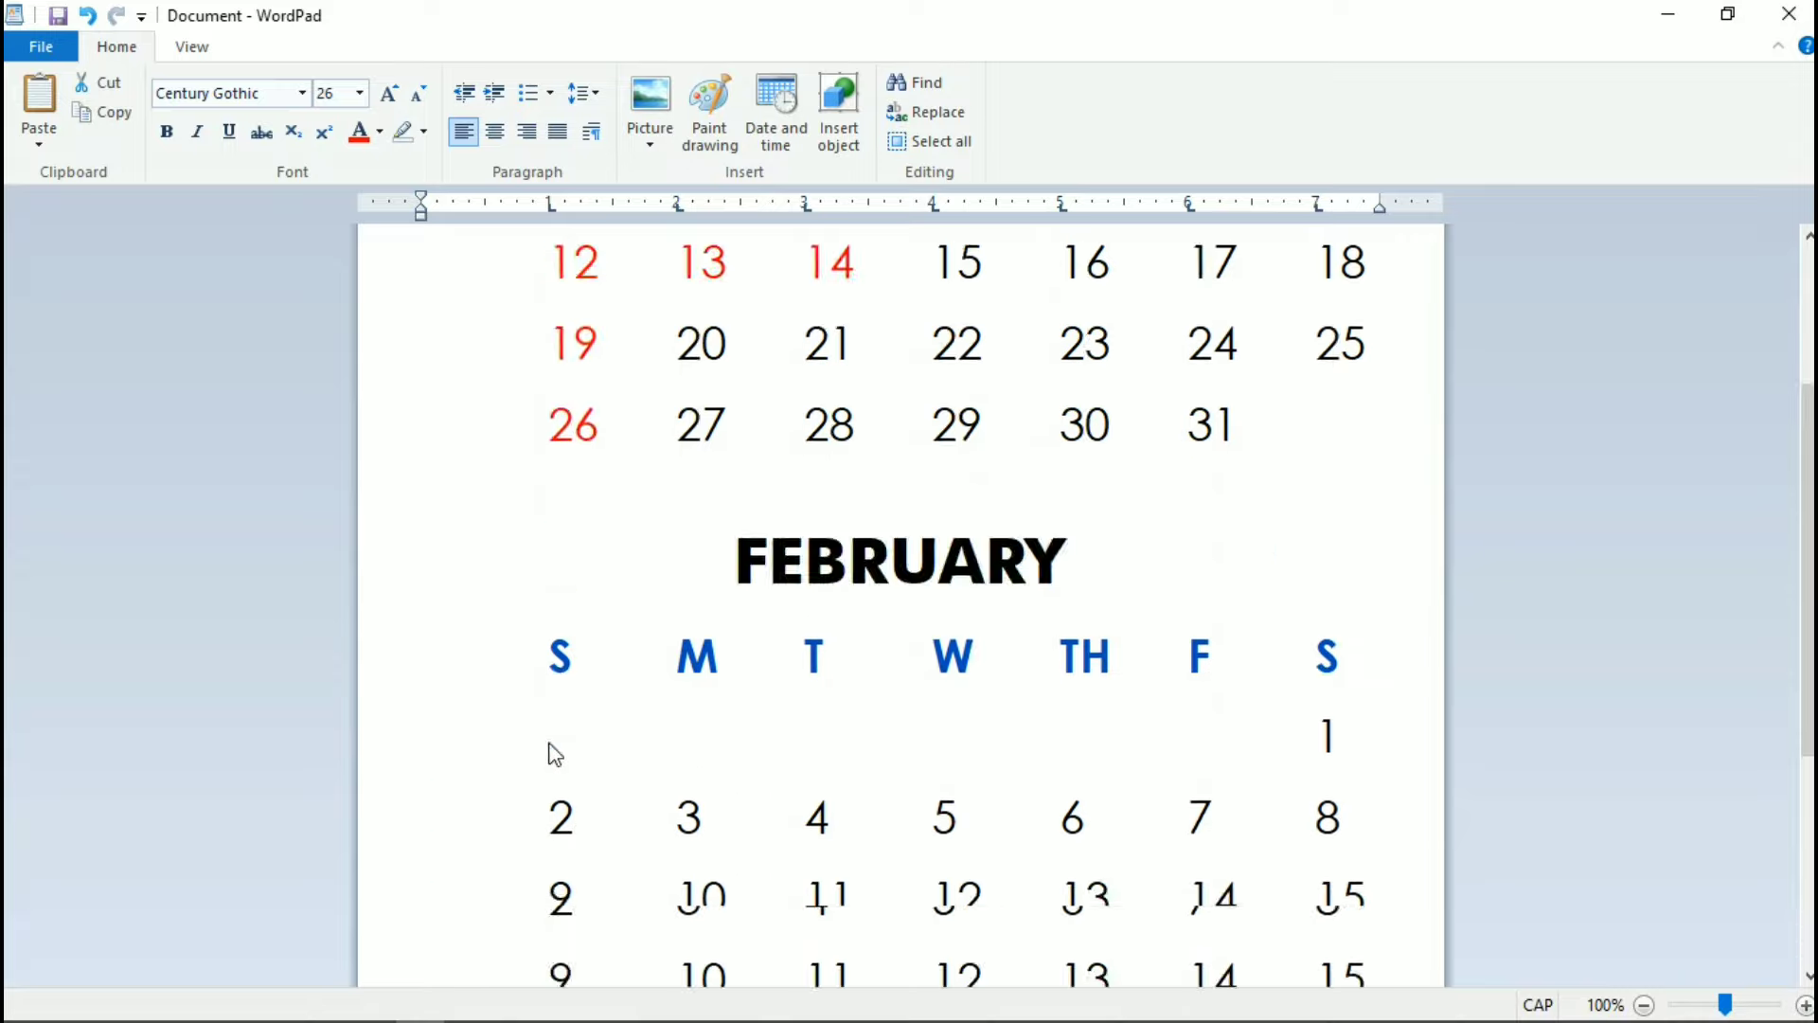
{"action": "scroll", "coordinate": [552, 756], "scroll_direction": "down", "scroll_amount": 4}
{"action": "scroll", "coordinate": [856, 645], "scroll_direction": "up", "scroll_amount": 1}
{"action": "scroll", "coordinate": [564, 692], "scroll_direction": "up", "scroll_amount": 1}
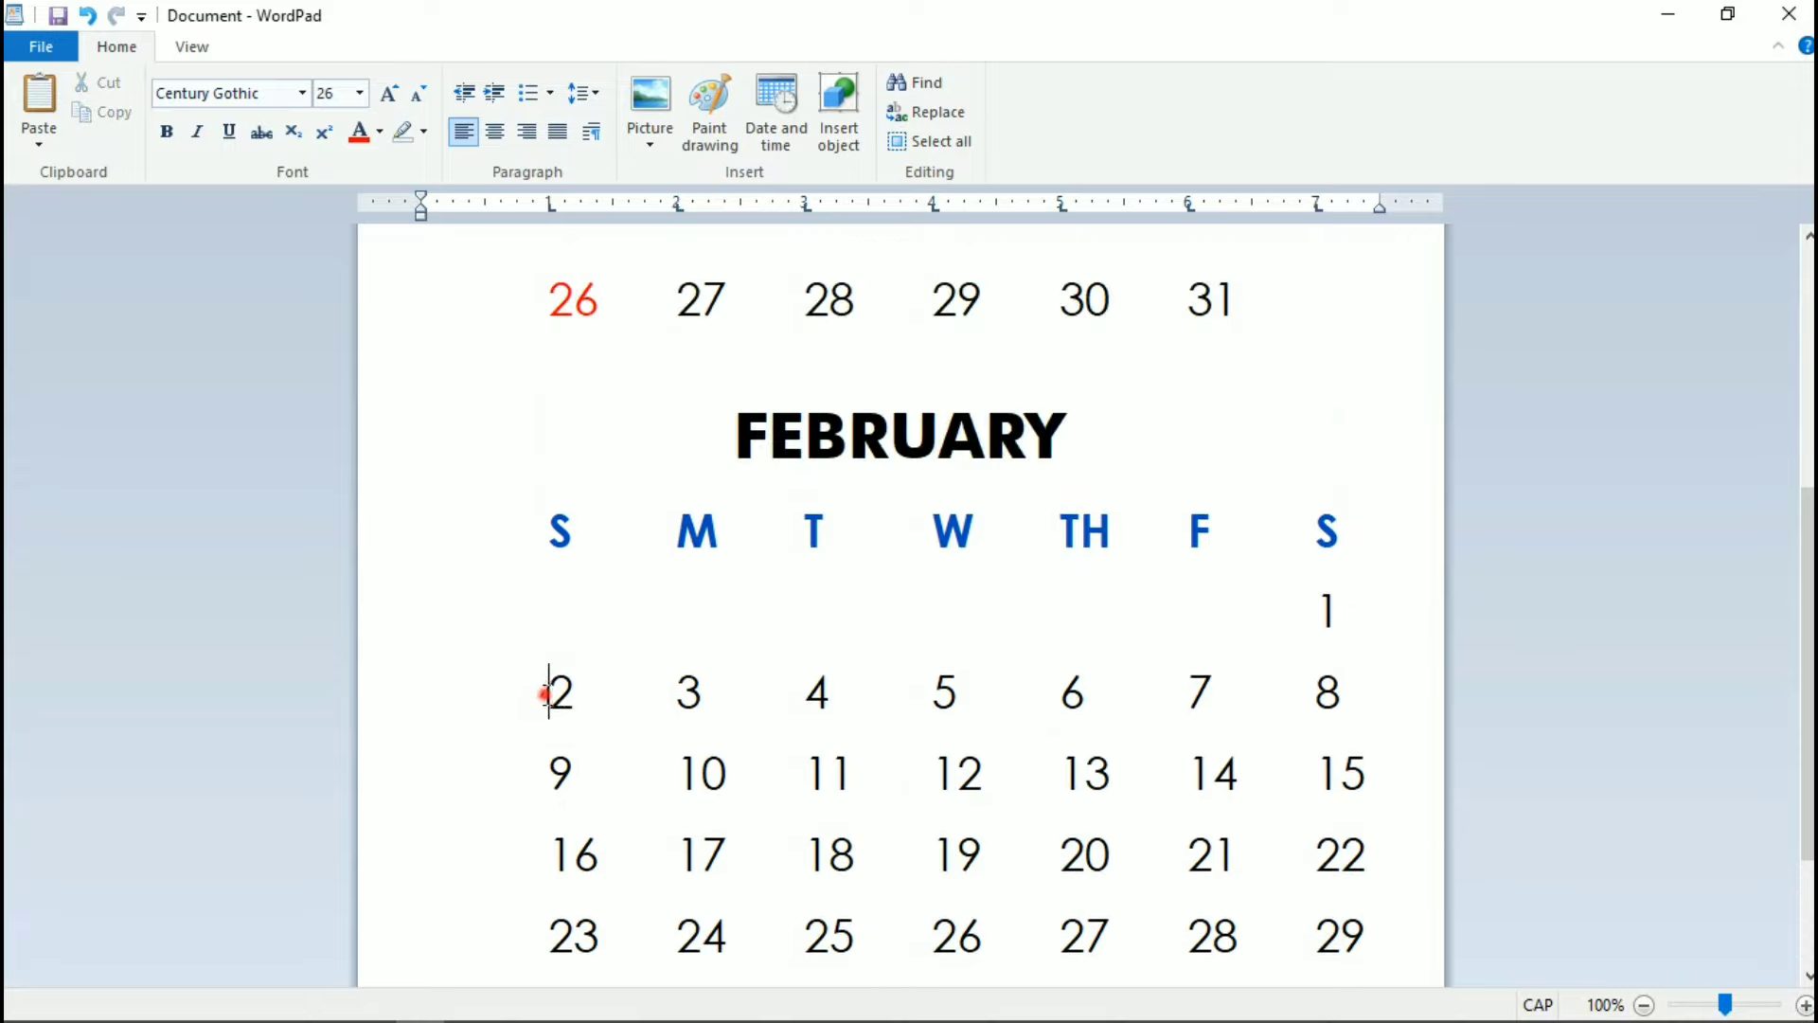
{"action": "left_click_drag", "start_coordinate": [548, 690], "coordinate": [574, 695]}
{"action": "left_click", "coordinate": [360, 138]}
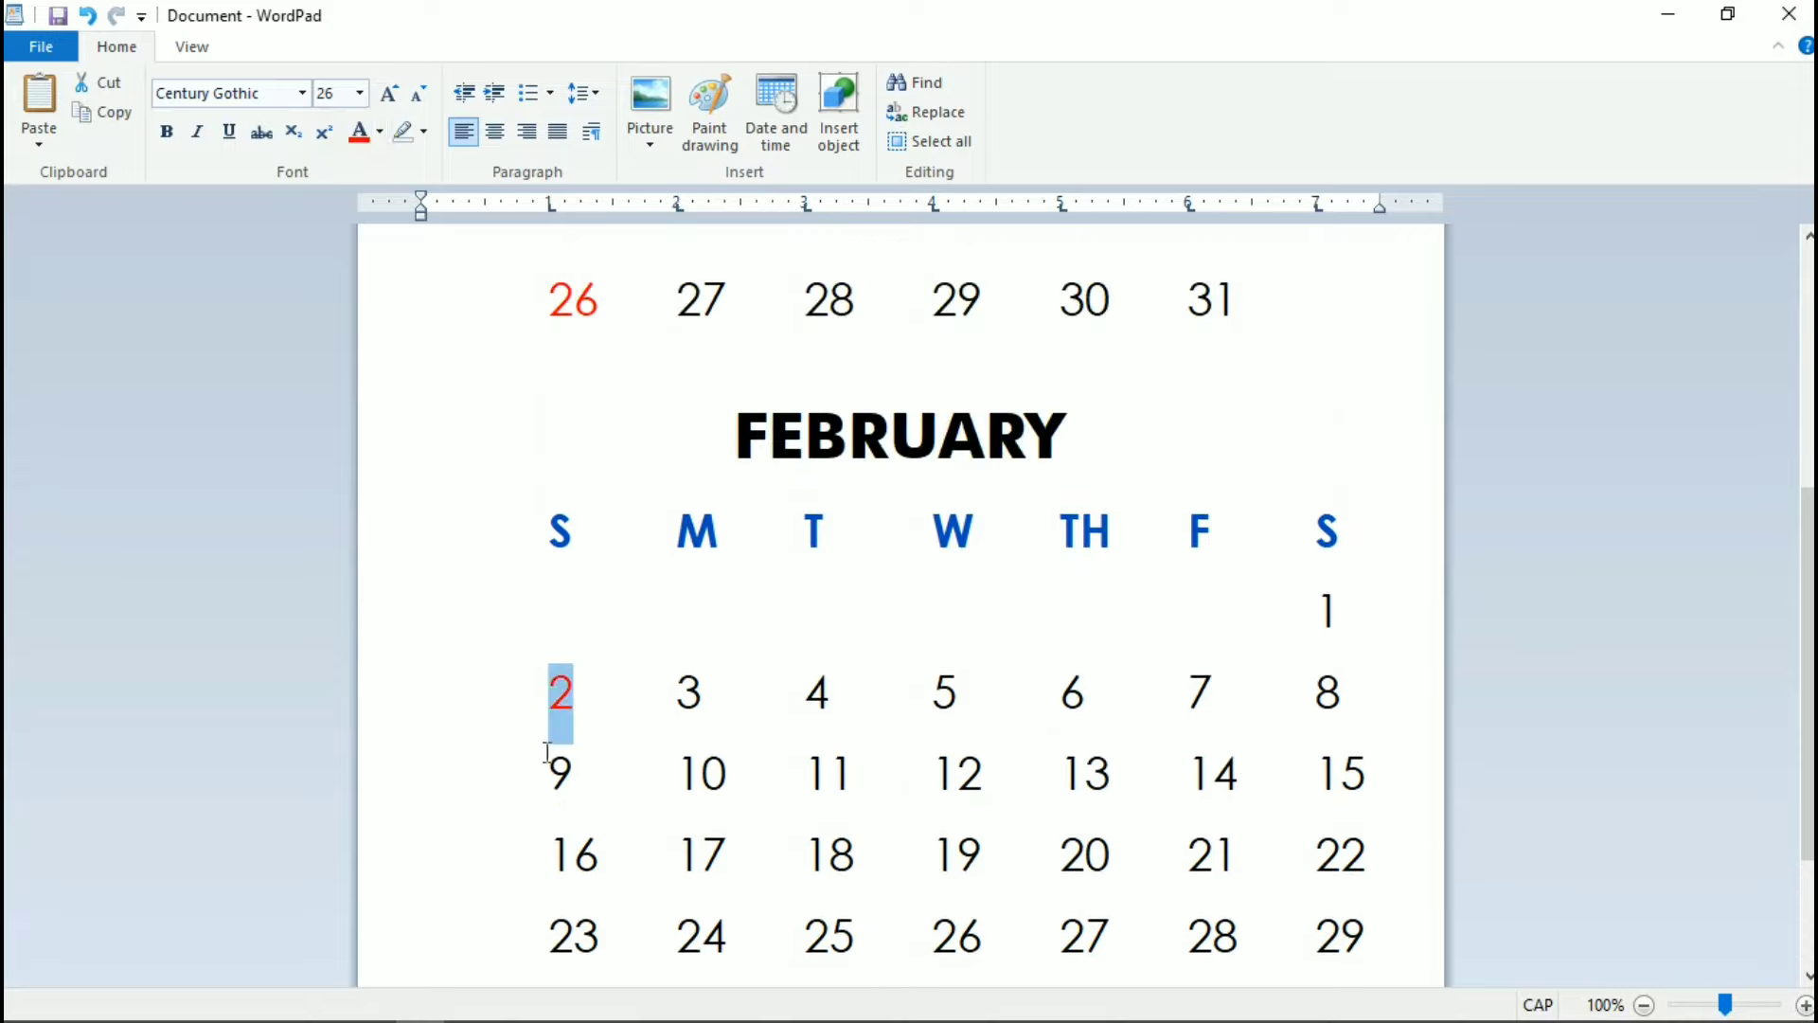
{"action": "left_click_drag", "start_coordinate": [548, 763], "coordinate": [574, 772]}
{"action": "left_click", "coordinate": [360, 133]}
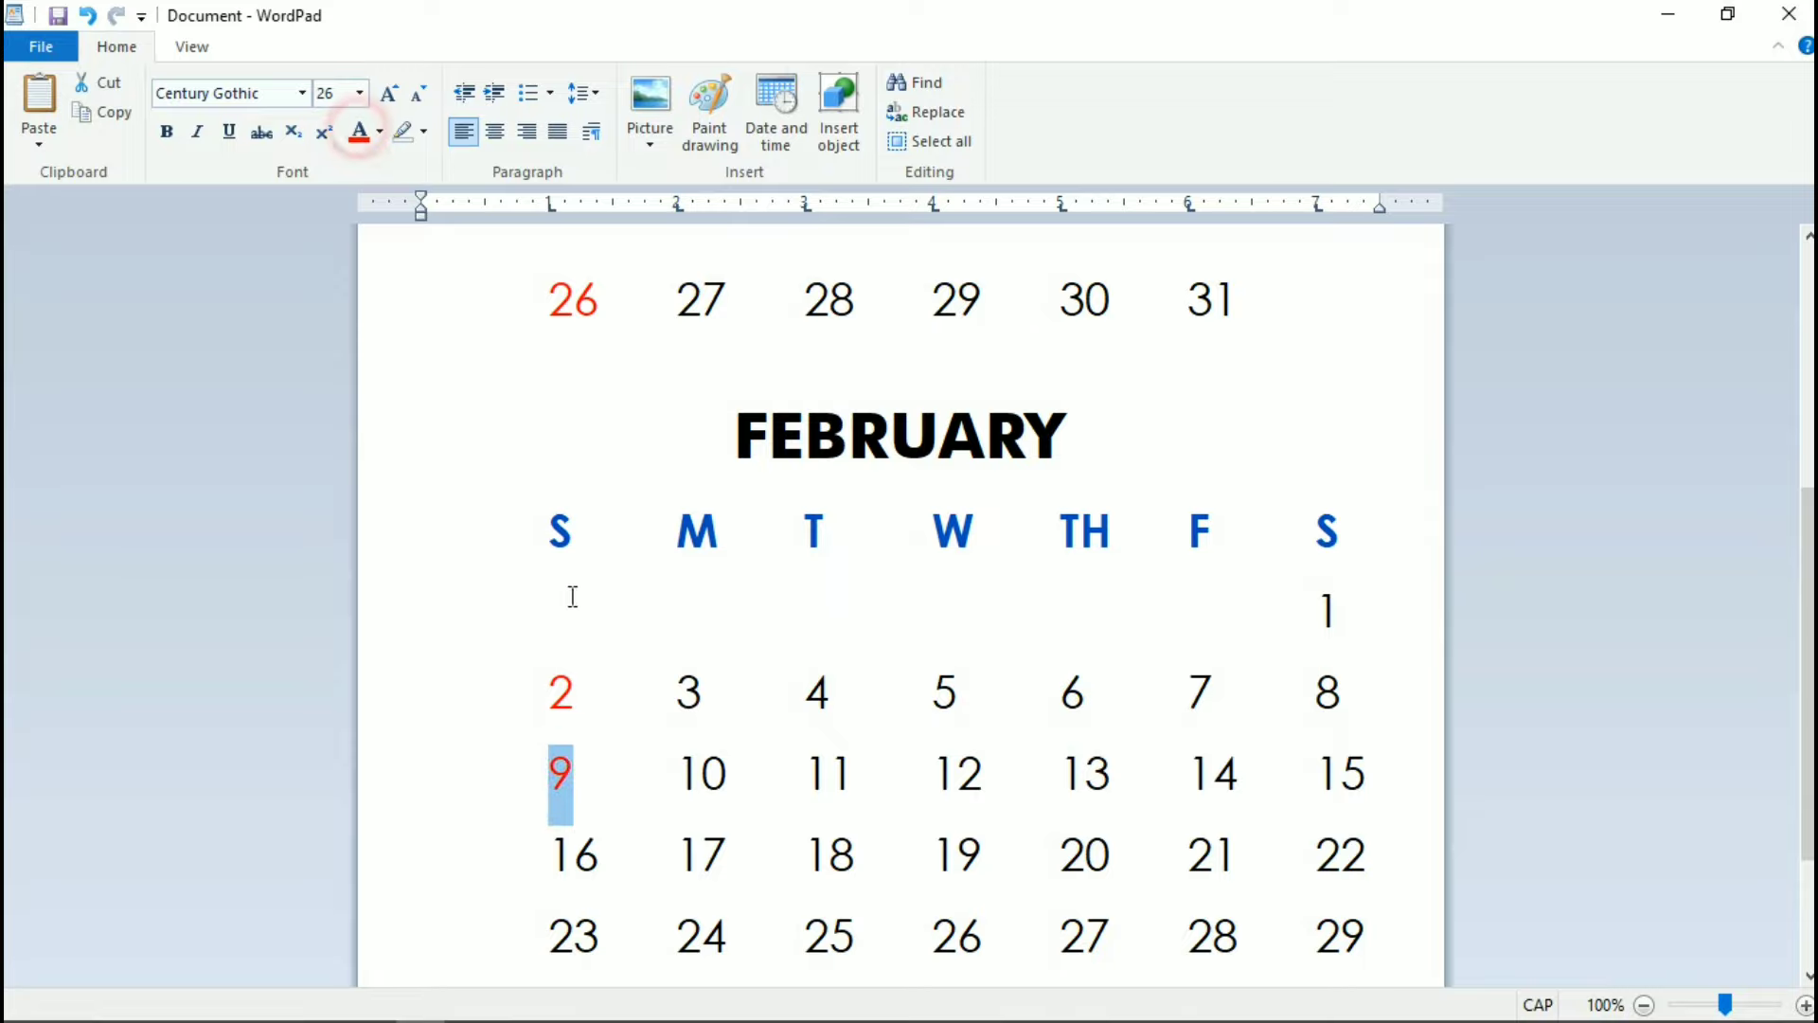
Turn February's Sunday dates 16 and 23 red.
{"action": "scroll", "coordinate": [595, 596], "scroll_direction": "down", "scroll_amount": 4}
{"action": "left_click_drag", "start_coordinate": [548, 651], "coordinate": [600, 655]}
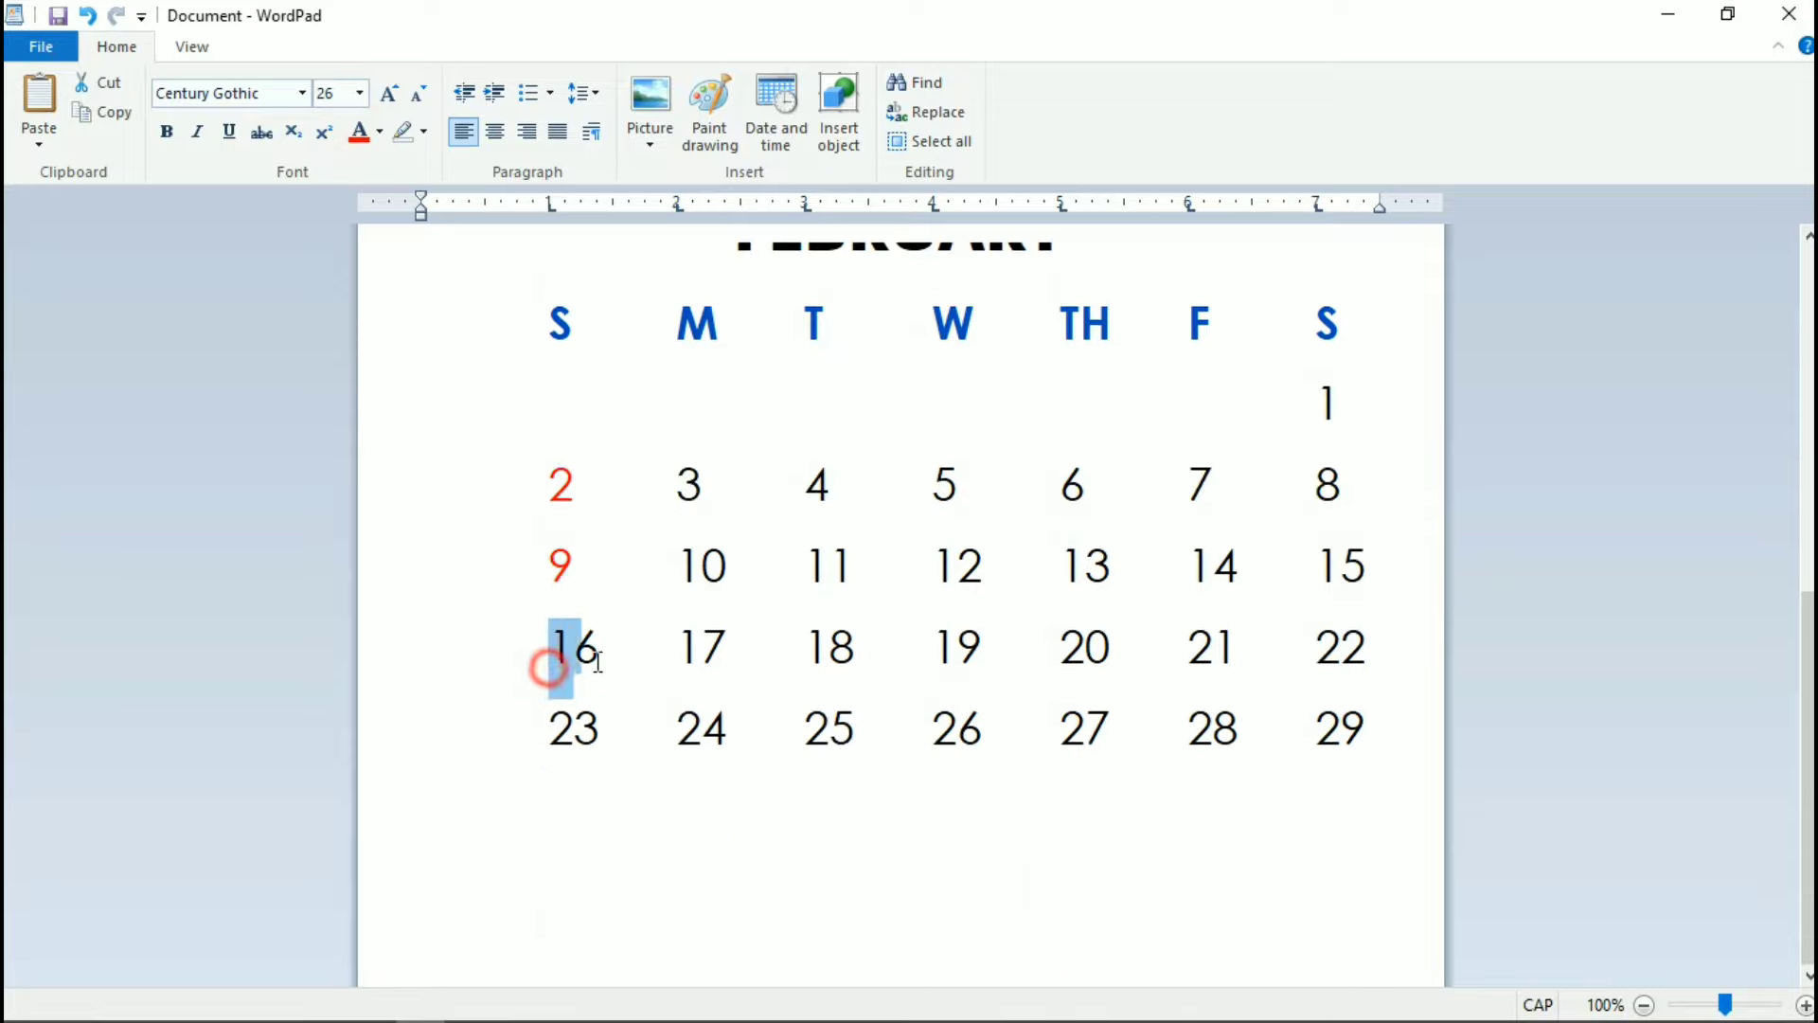
{"action": "left_click", "coordinate": [360, 133]}
{"action": "left_click_drag", "start_coordinate": [546, 727], "coordinate": [597, 734]}
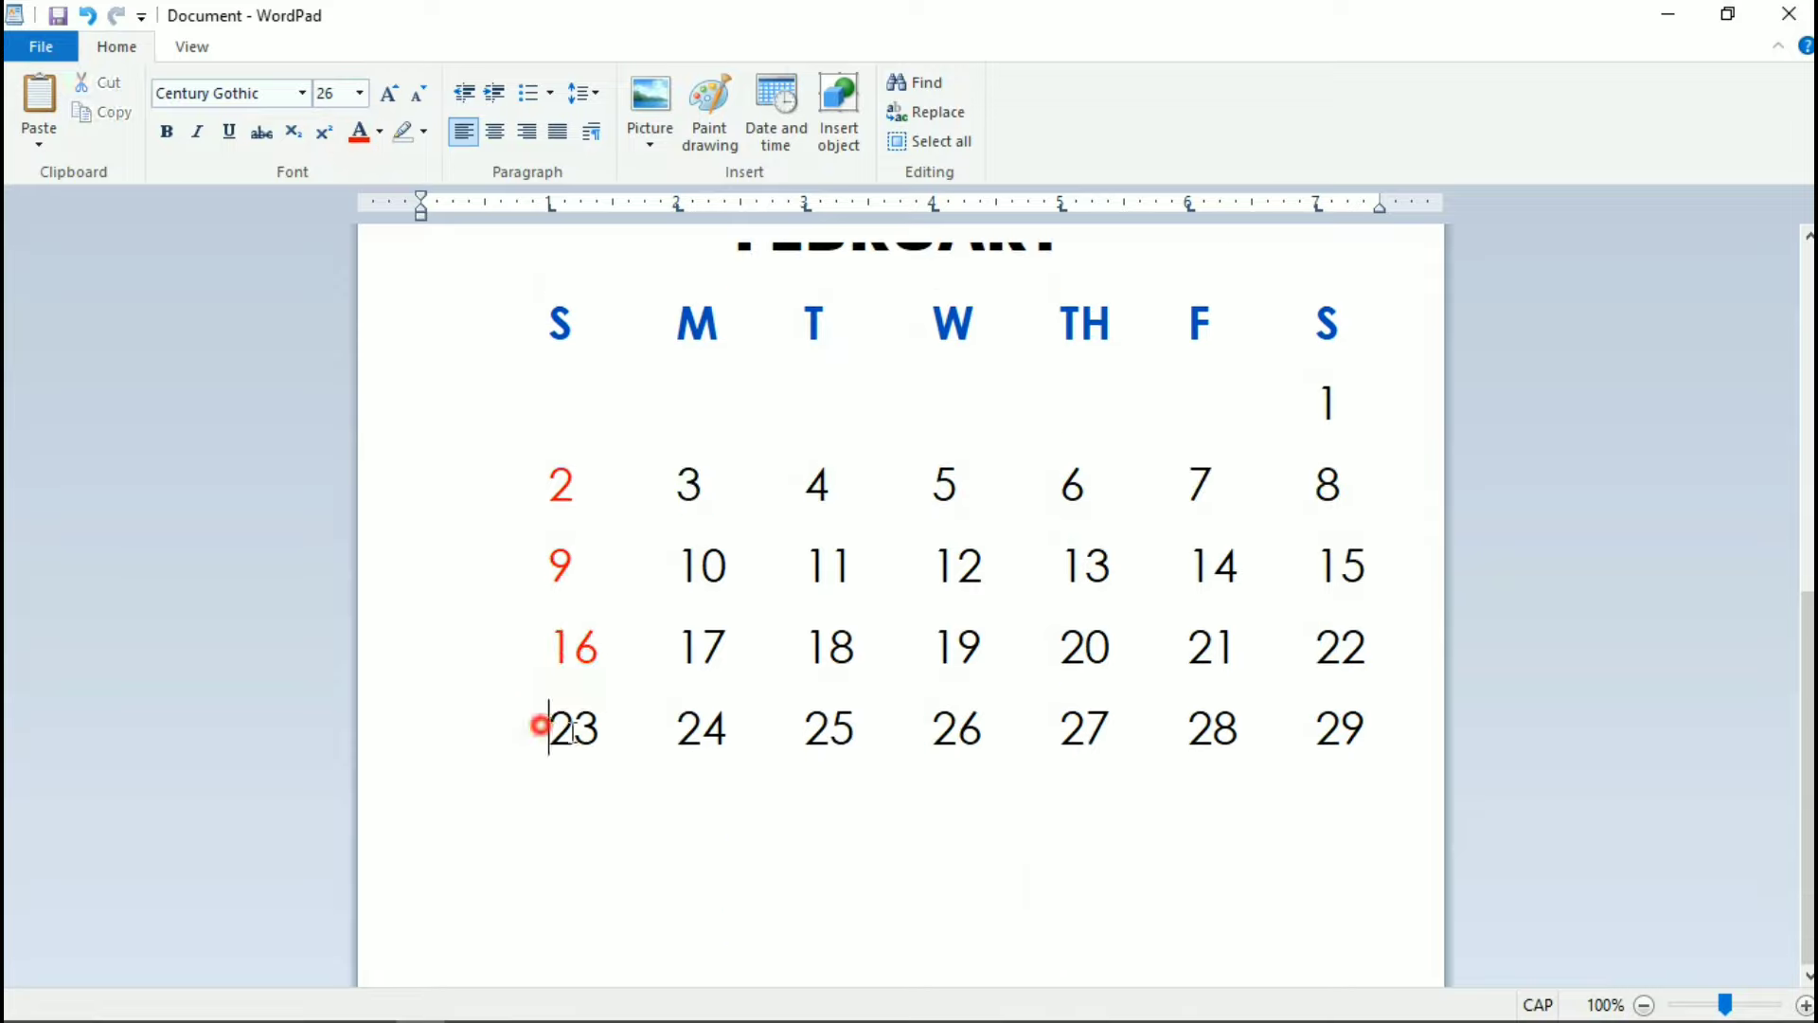
{"action": "left_click", "coordinate": [360, 133]}
{"action": "left_click", "coordinate": [1032, 743]}
{"action": "scroll", "coordinate": [1087, 857], "scroll_direction": "up", "scroll_amount": 12}
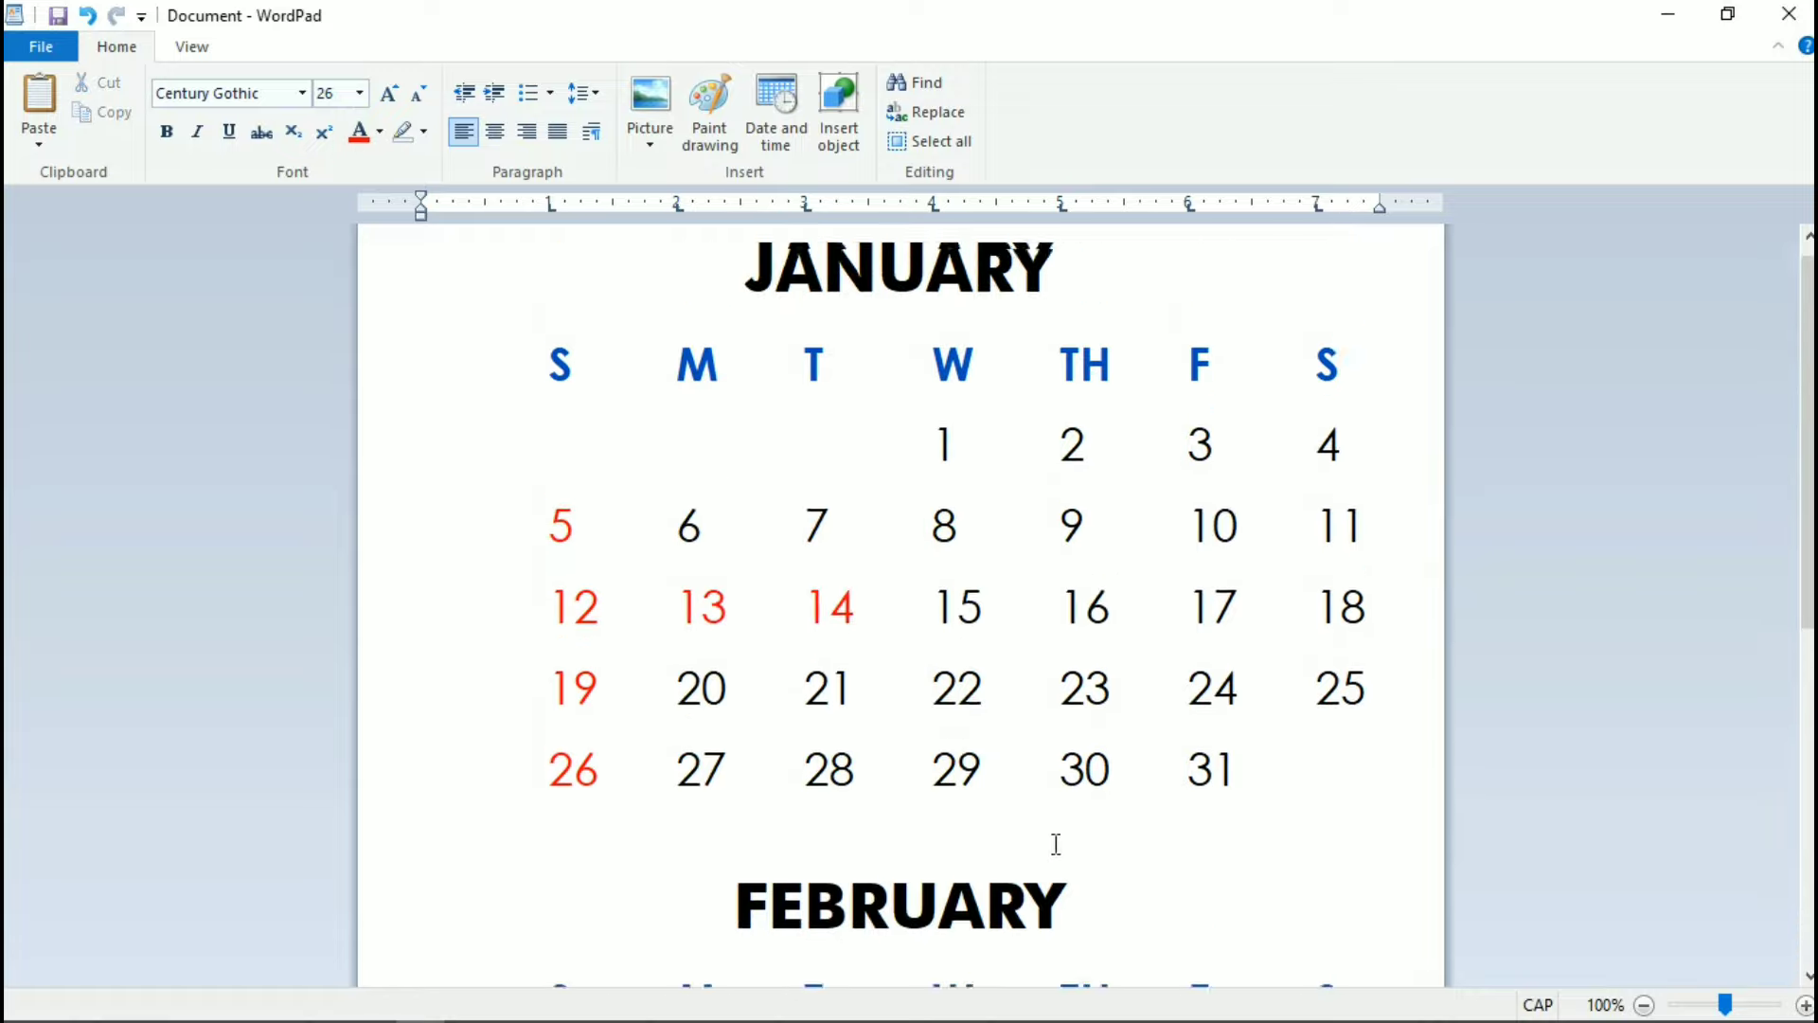
{"action": "scroll", "coordinate": [1098, 805], "scroll_direction": "down", "scroll_amount": 12}
{"action": "scroll", "coordinate": [1101, 784], "scroll_direction": "up", "scroll_amount": 12}
{"action": "scroll", "coordinate": [1101, 784], "scroll_direction": "up", "scroll_amount": 1}
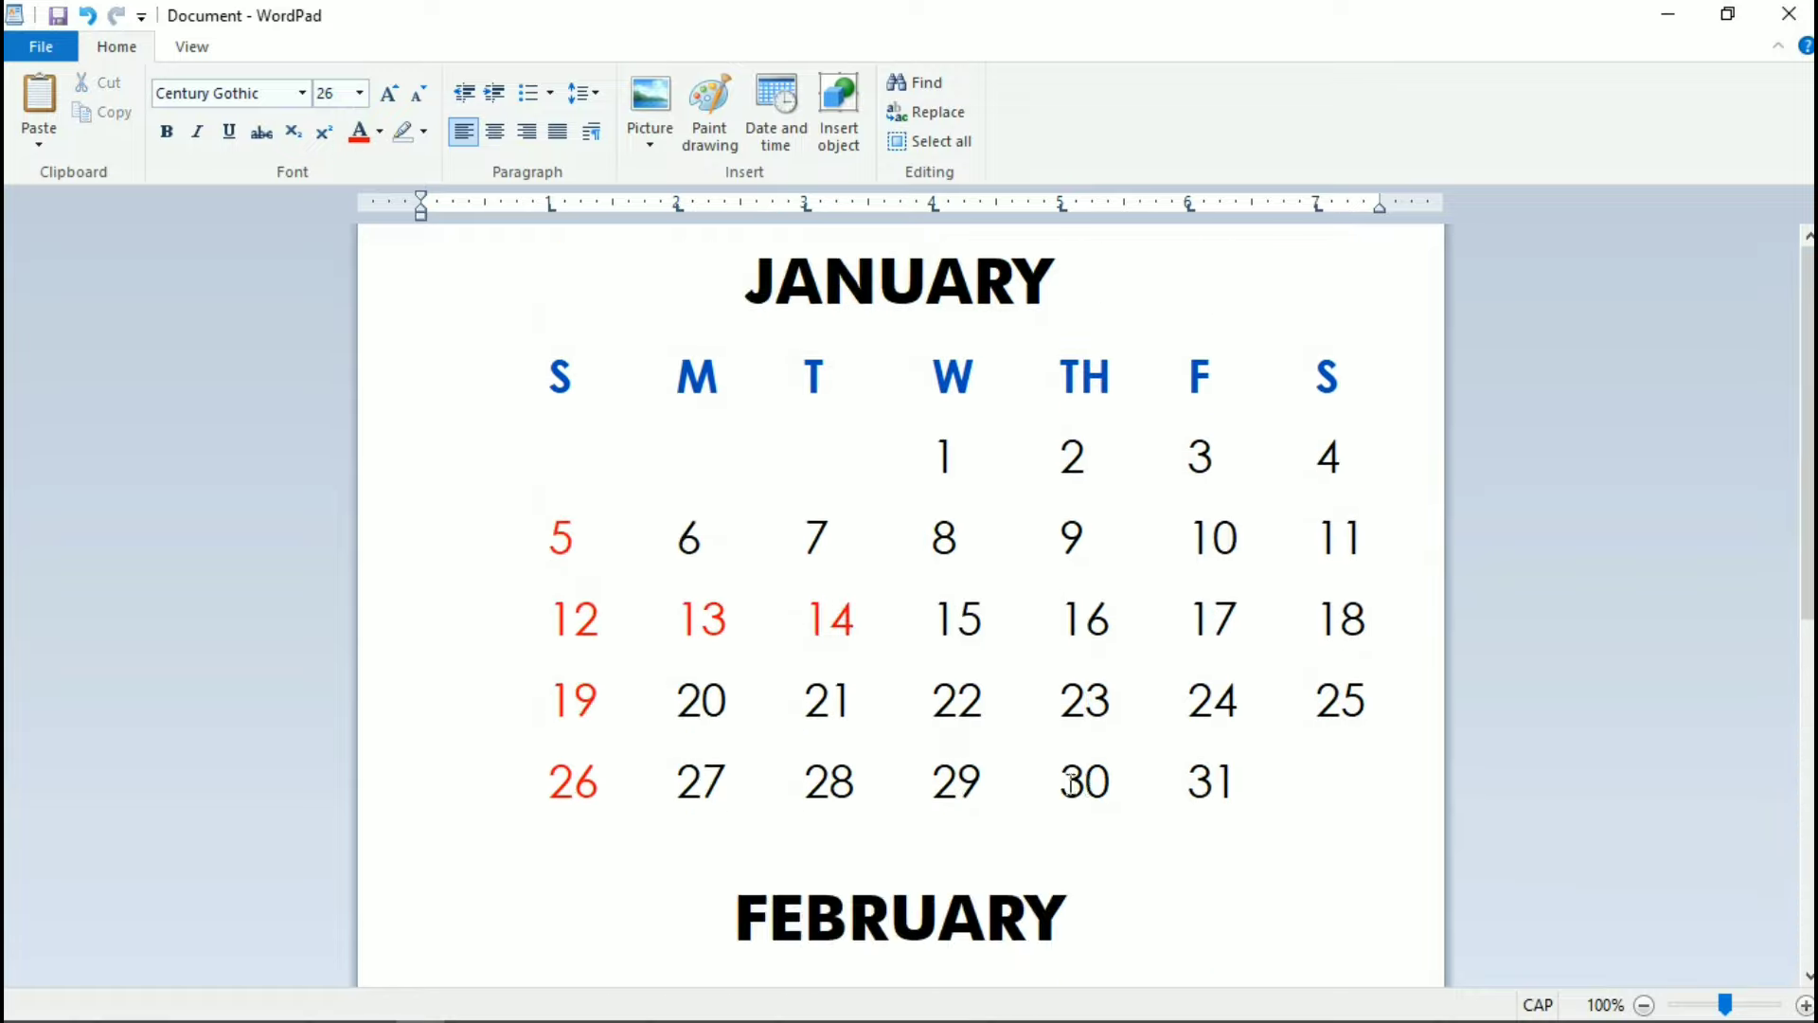
{"action": "scroll", "coordinate": [1068, 784], "scroll_direction": "down", "scroll_amount": 5}
{"action": "scroll", "coordinate": [1049, 789], "scroll_direction": "up", "scroll_amount": 5}
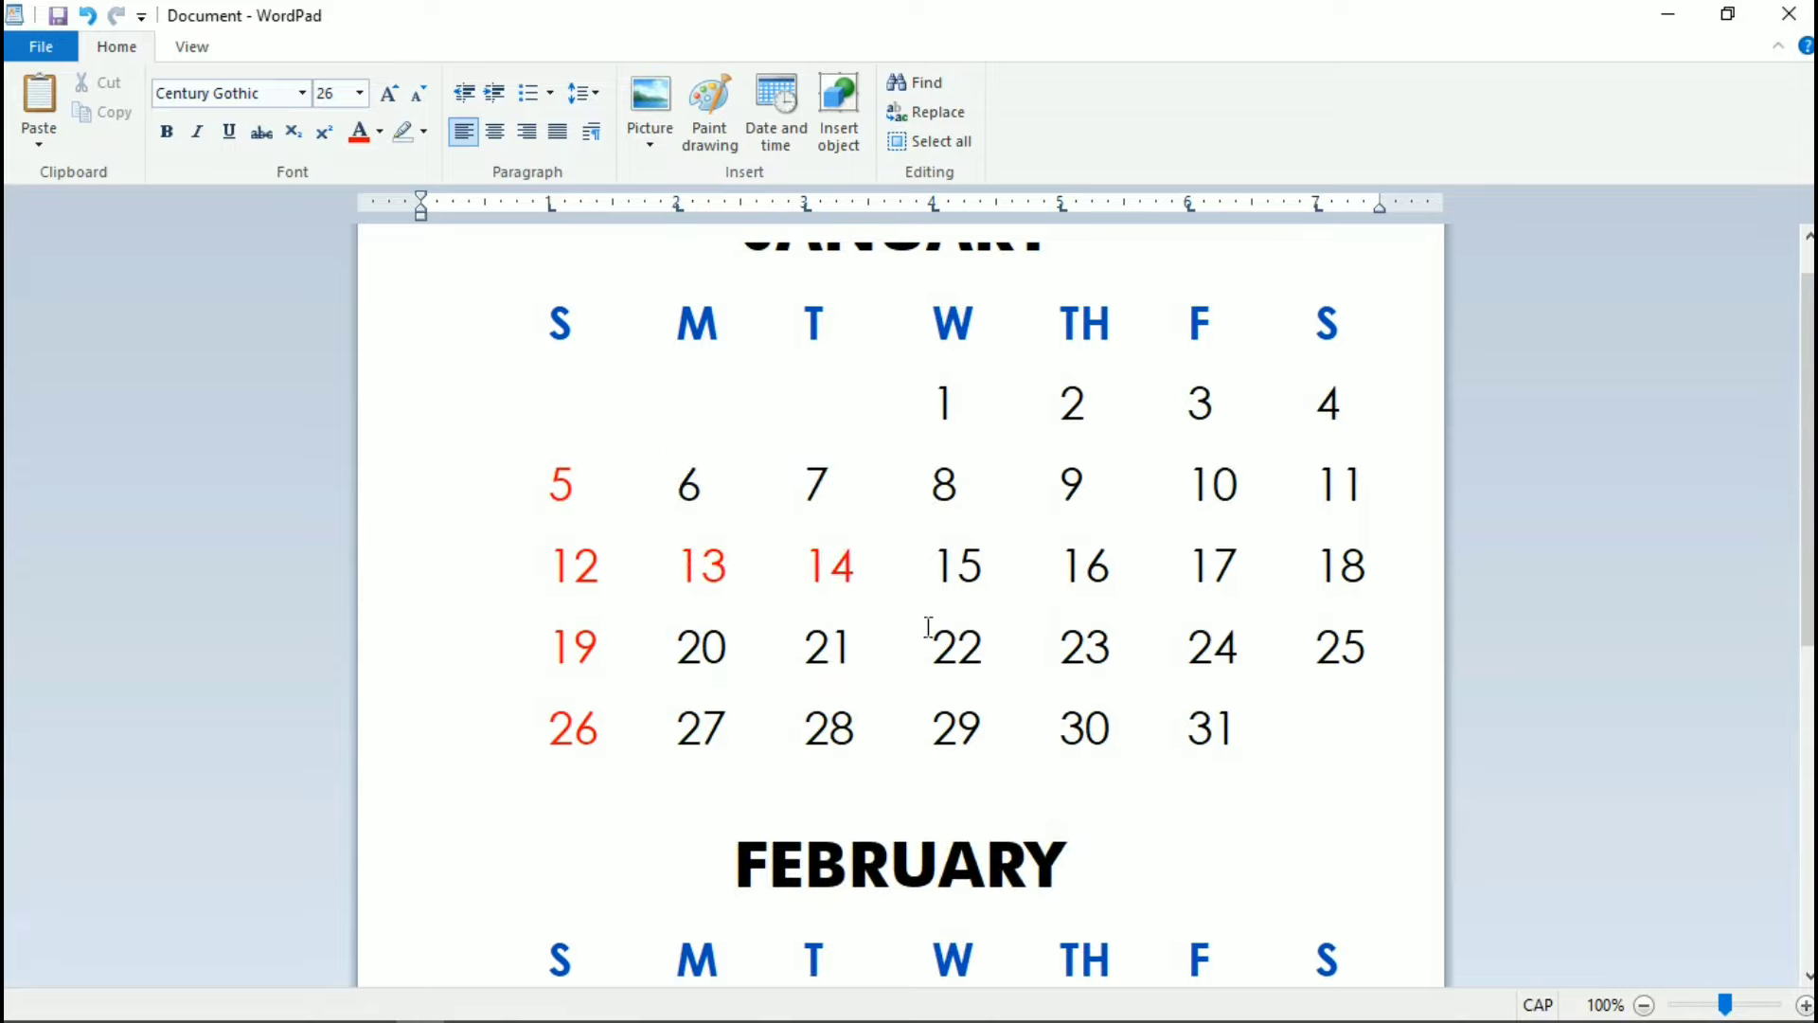
{"action": "scroll", "coordinate": [881, 621], "scroll_direction": "up", "scroll_amount": 1}
{"action": "scroll", "coordinate": [842, 644], "scroll_direction": "down", "scroll_amount": 5}
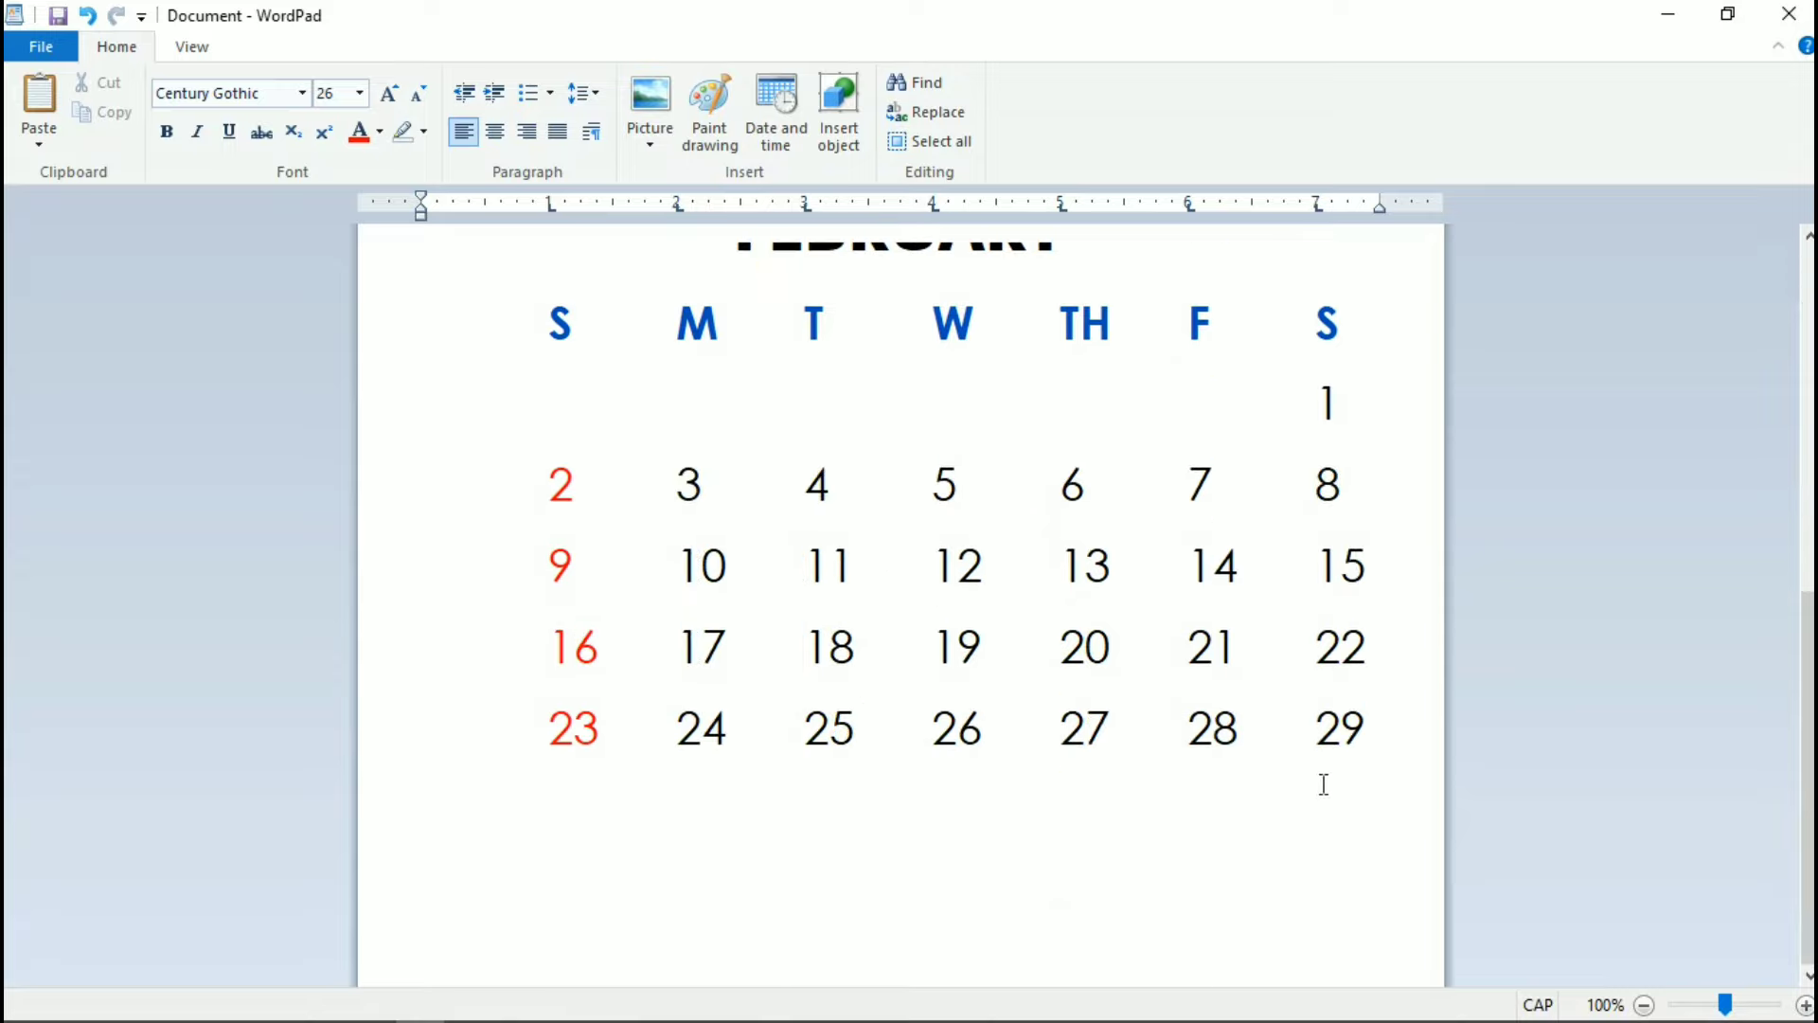
{"action": "scroll", "coordinate": [1195, 784], "scroll_direction": "up", "scroll_amount": 5}
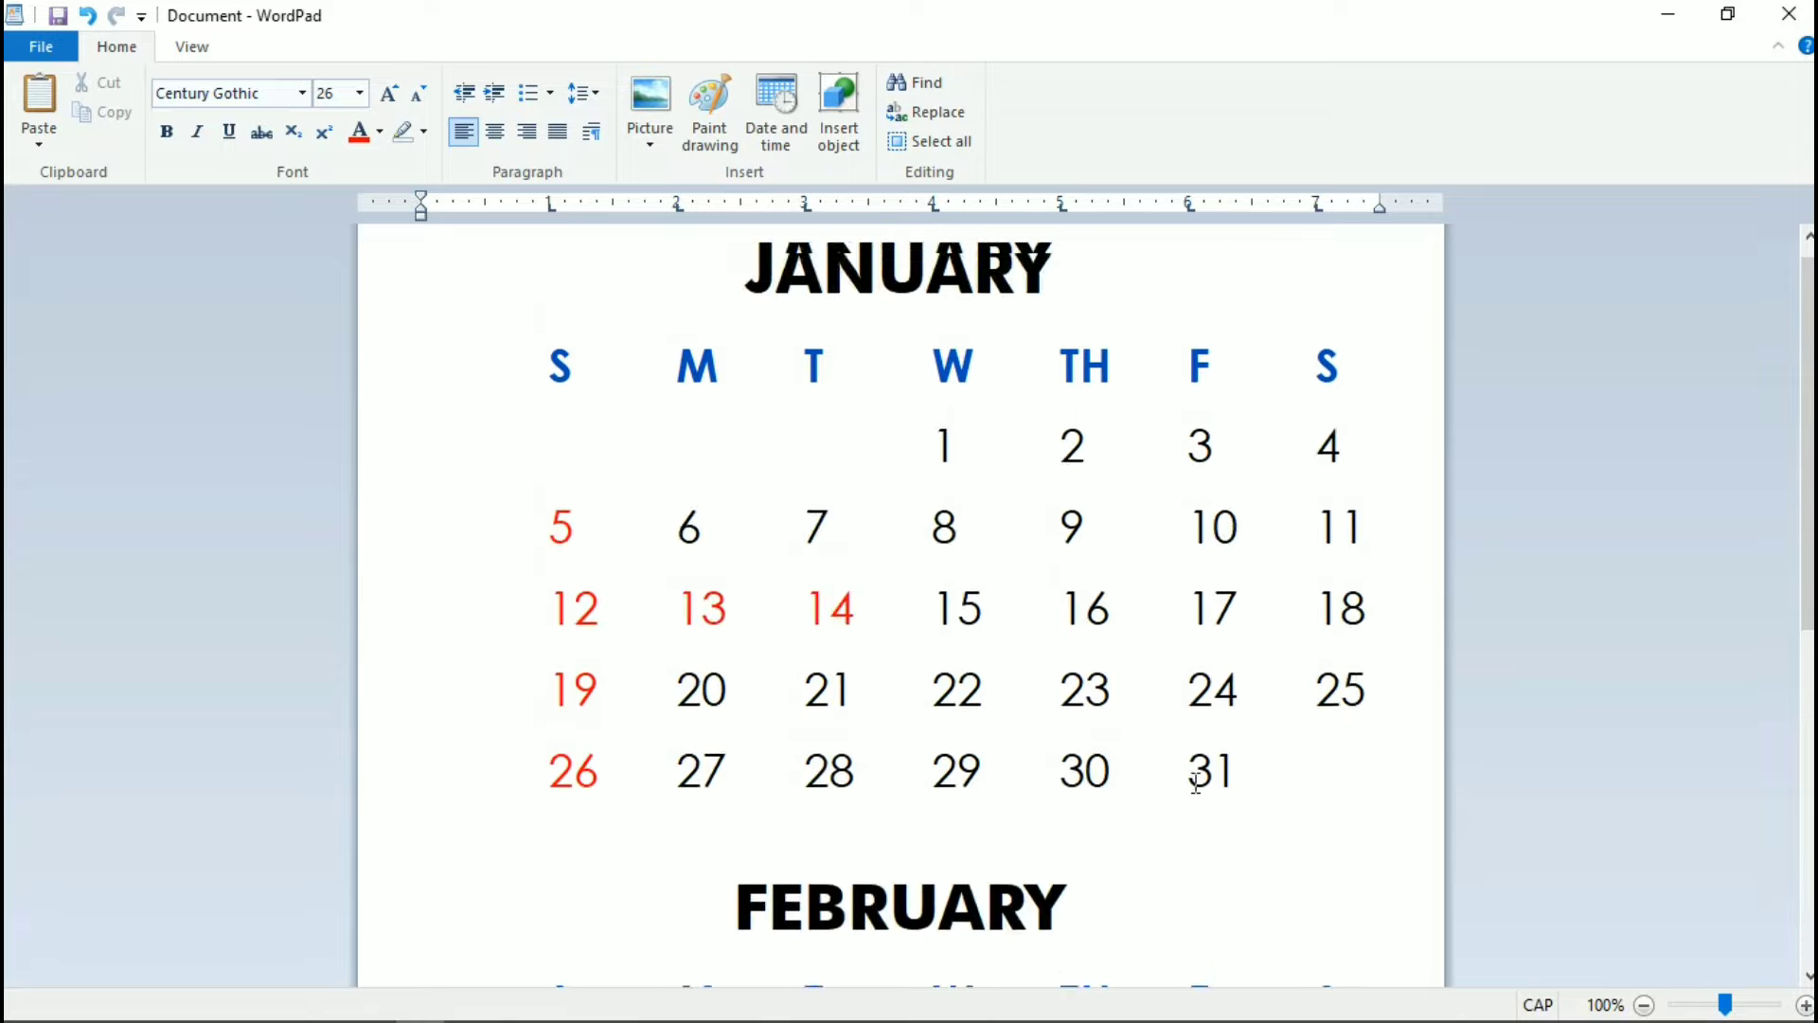
{"action": "scroll", "coordinate": [1195, 784], "scroll_direction": "up", "scroll_amount": 1}
{"action": "scroll", "coordinate": [1196, 784], "scroll_direction": "down", "scroll_amount": 5}
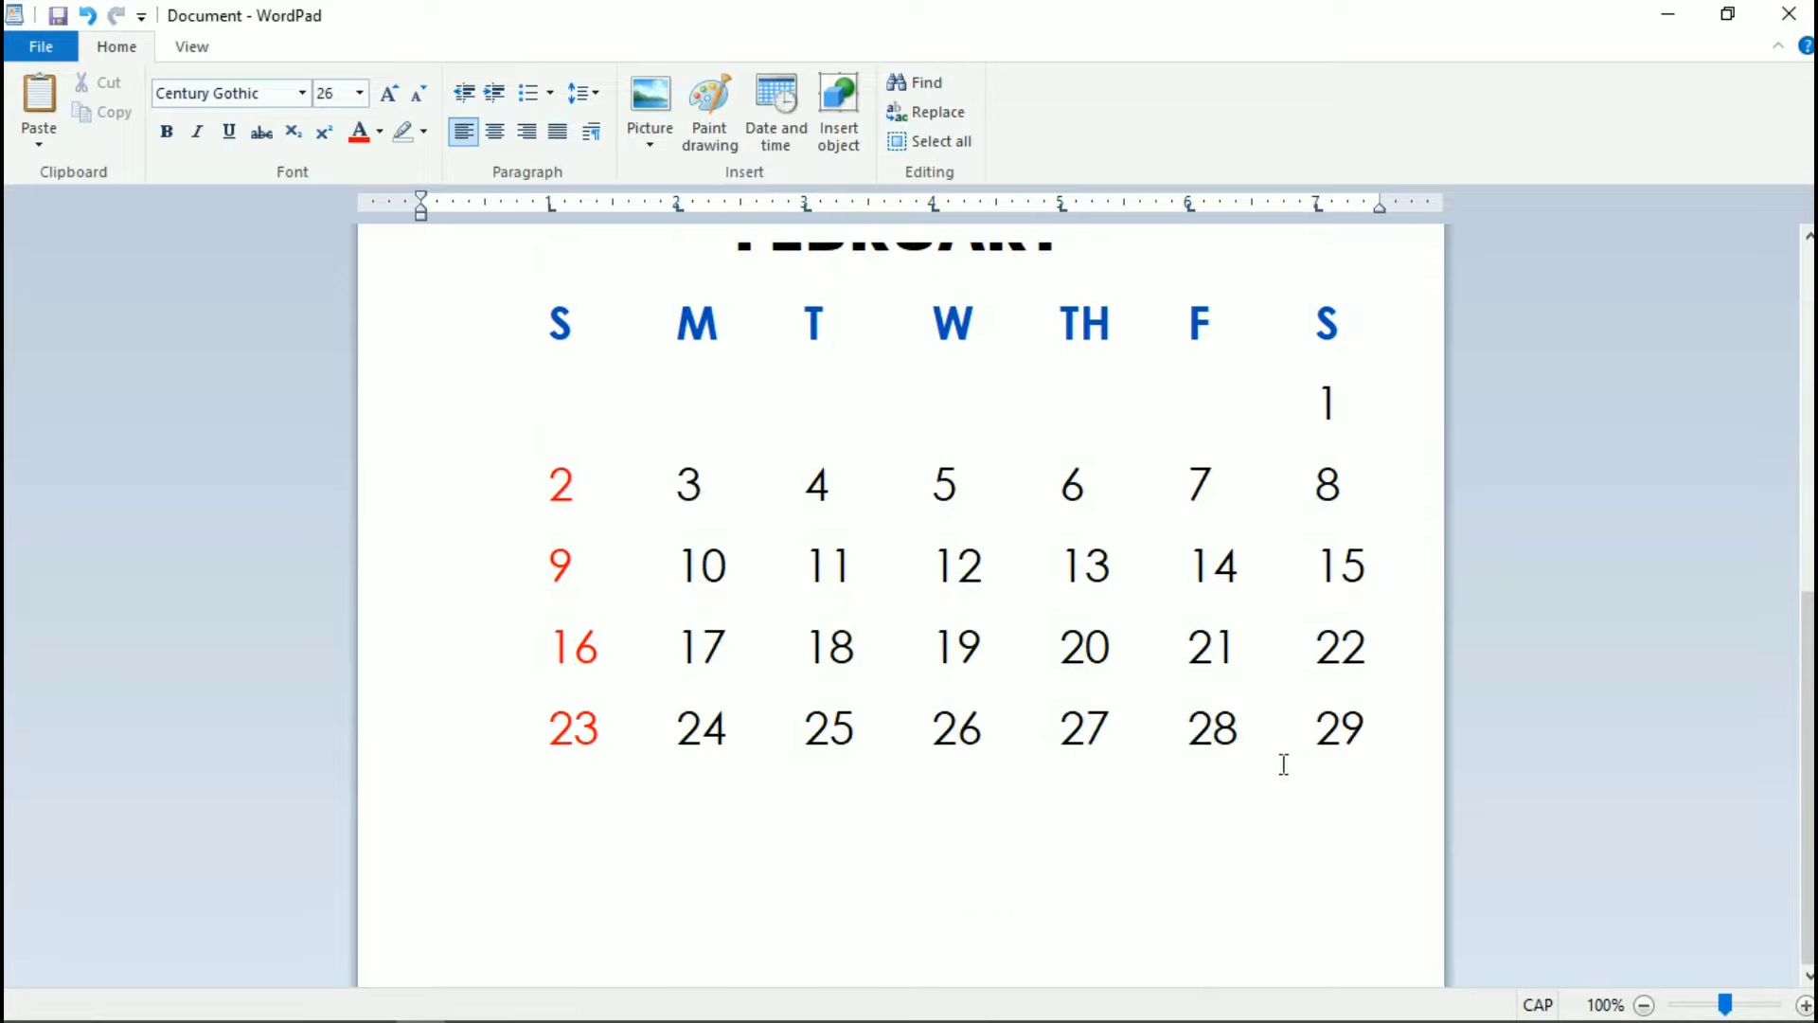
Type the contact phone number on a new line below February's 29.
{"action": "left_click", "coordinate": [1366, 731]}
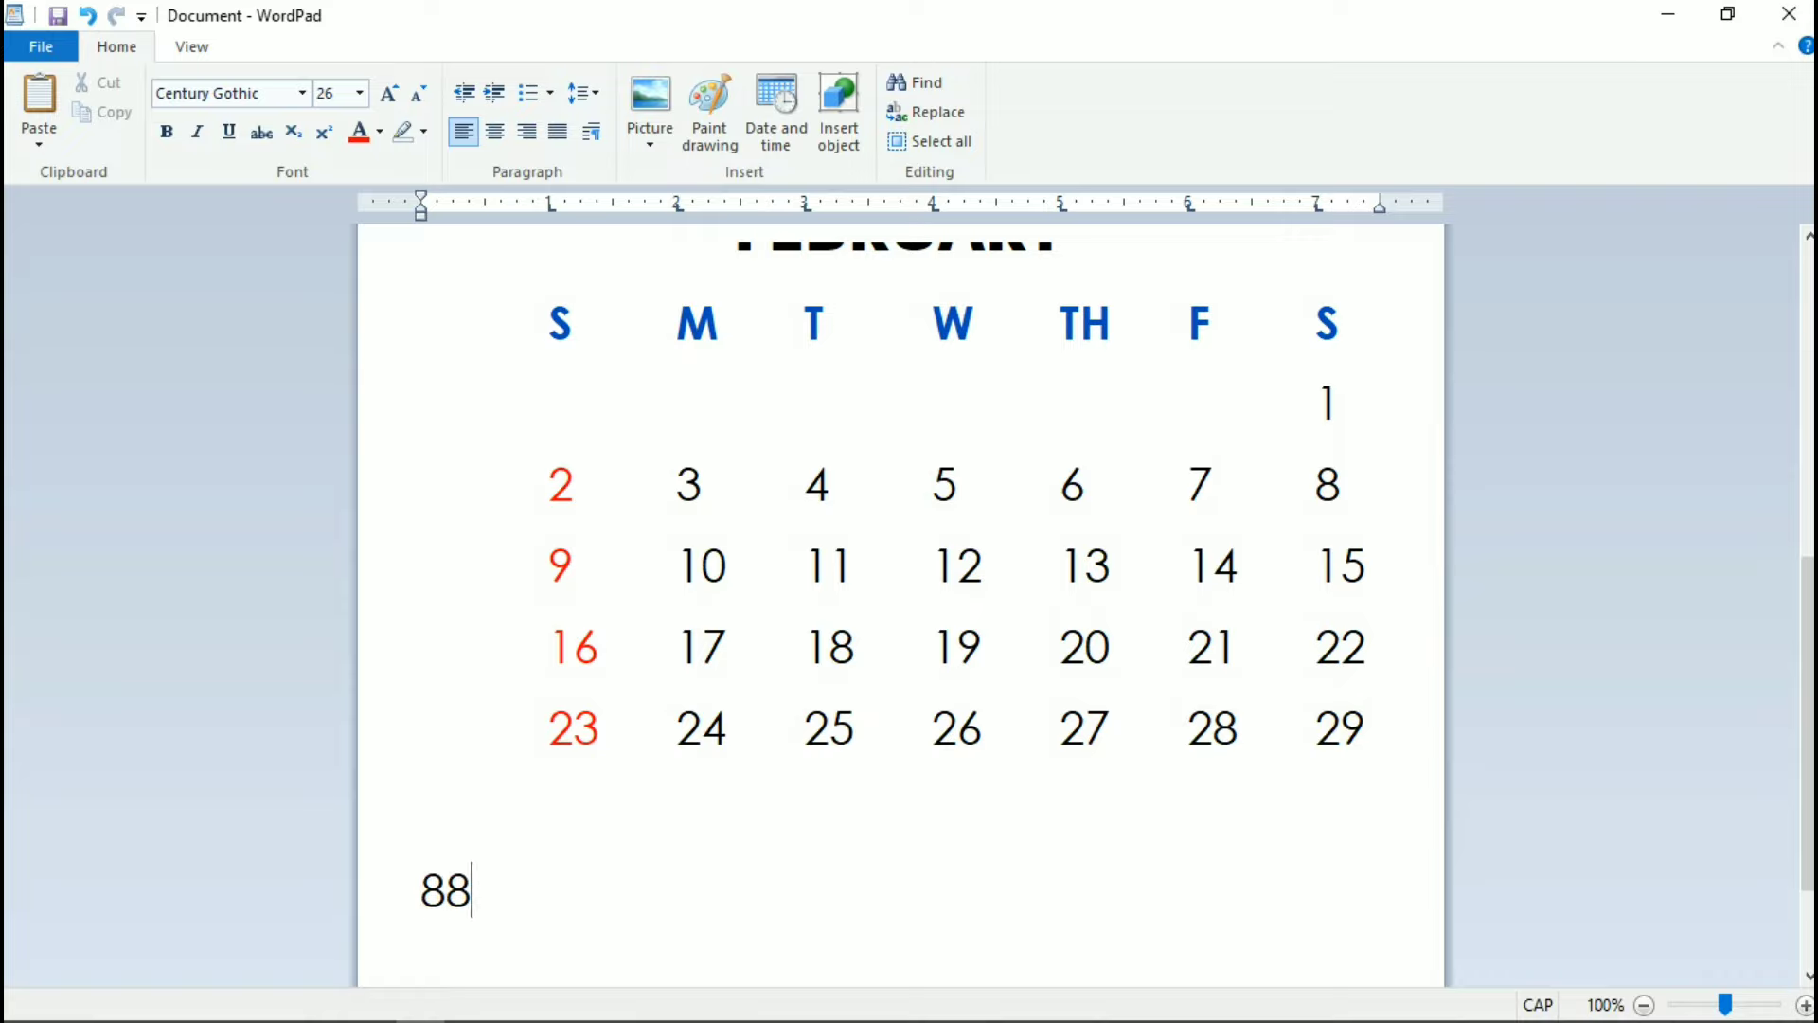
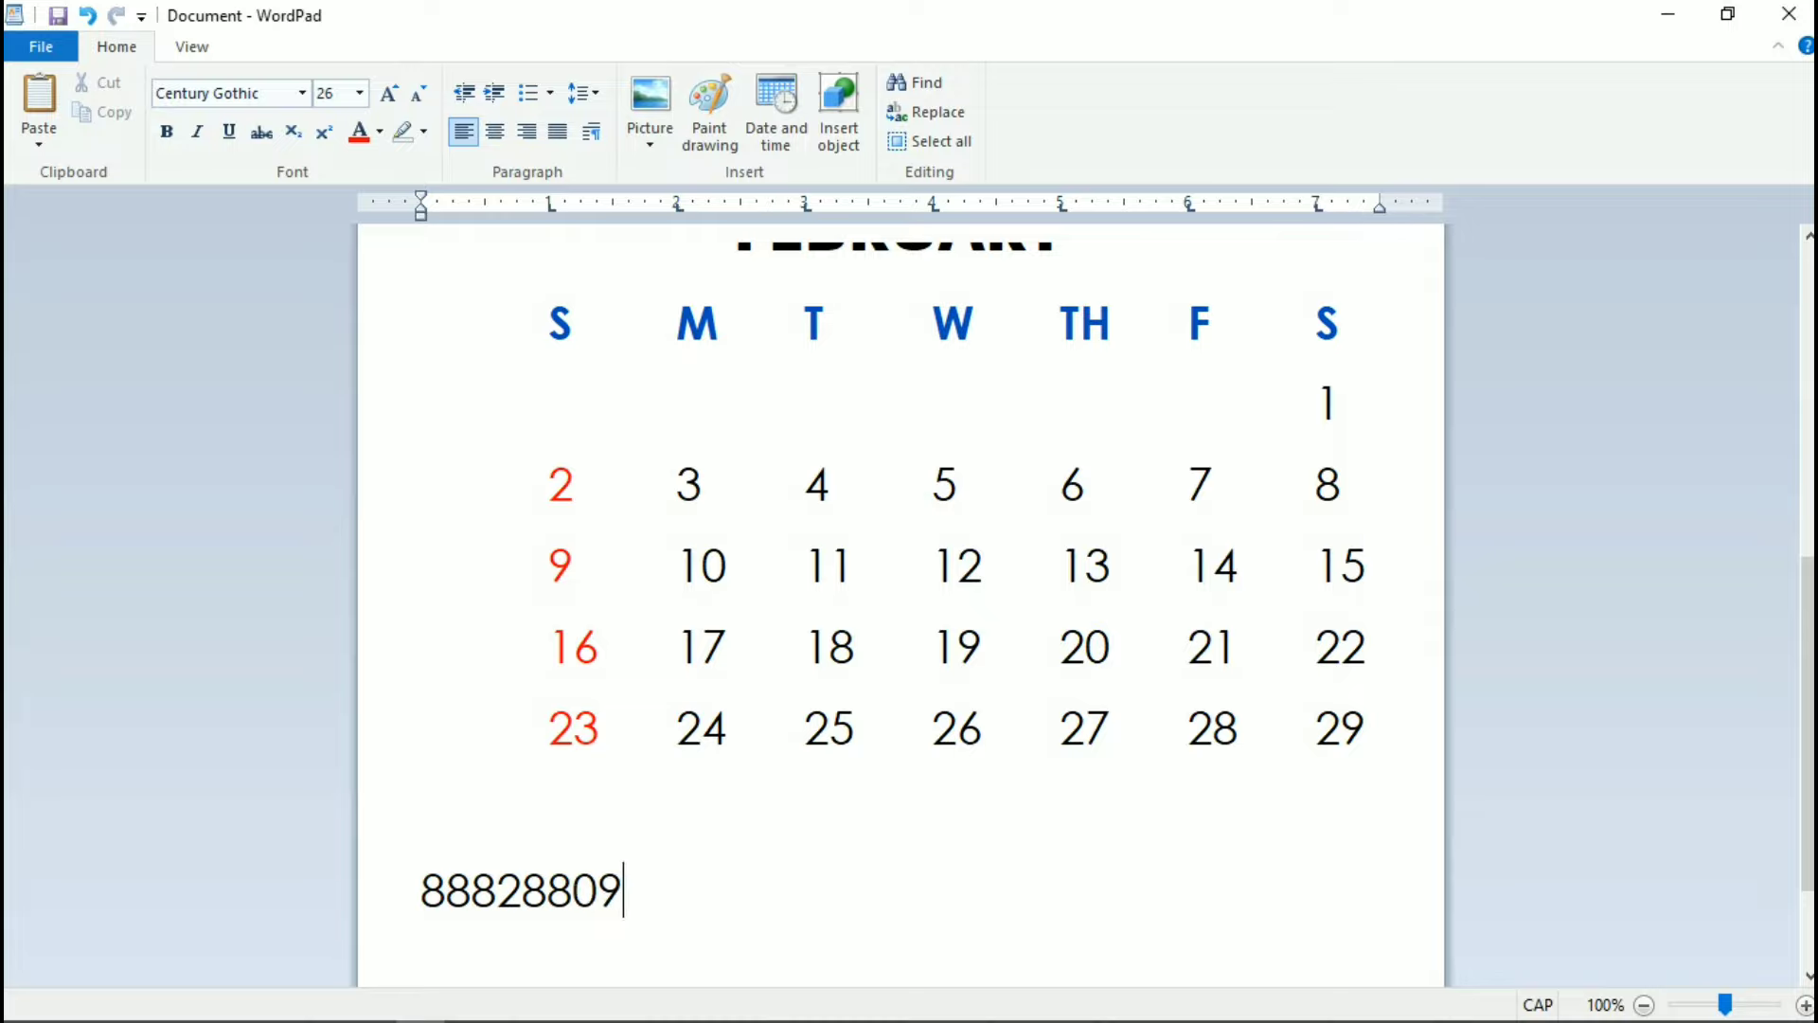
{"action": "left_click_drag", "start_coordinate": [419, 890], "coordinate": [767, 894]}
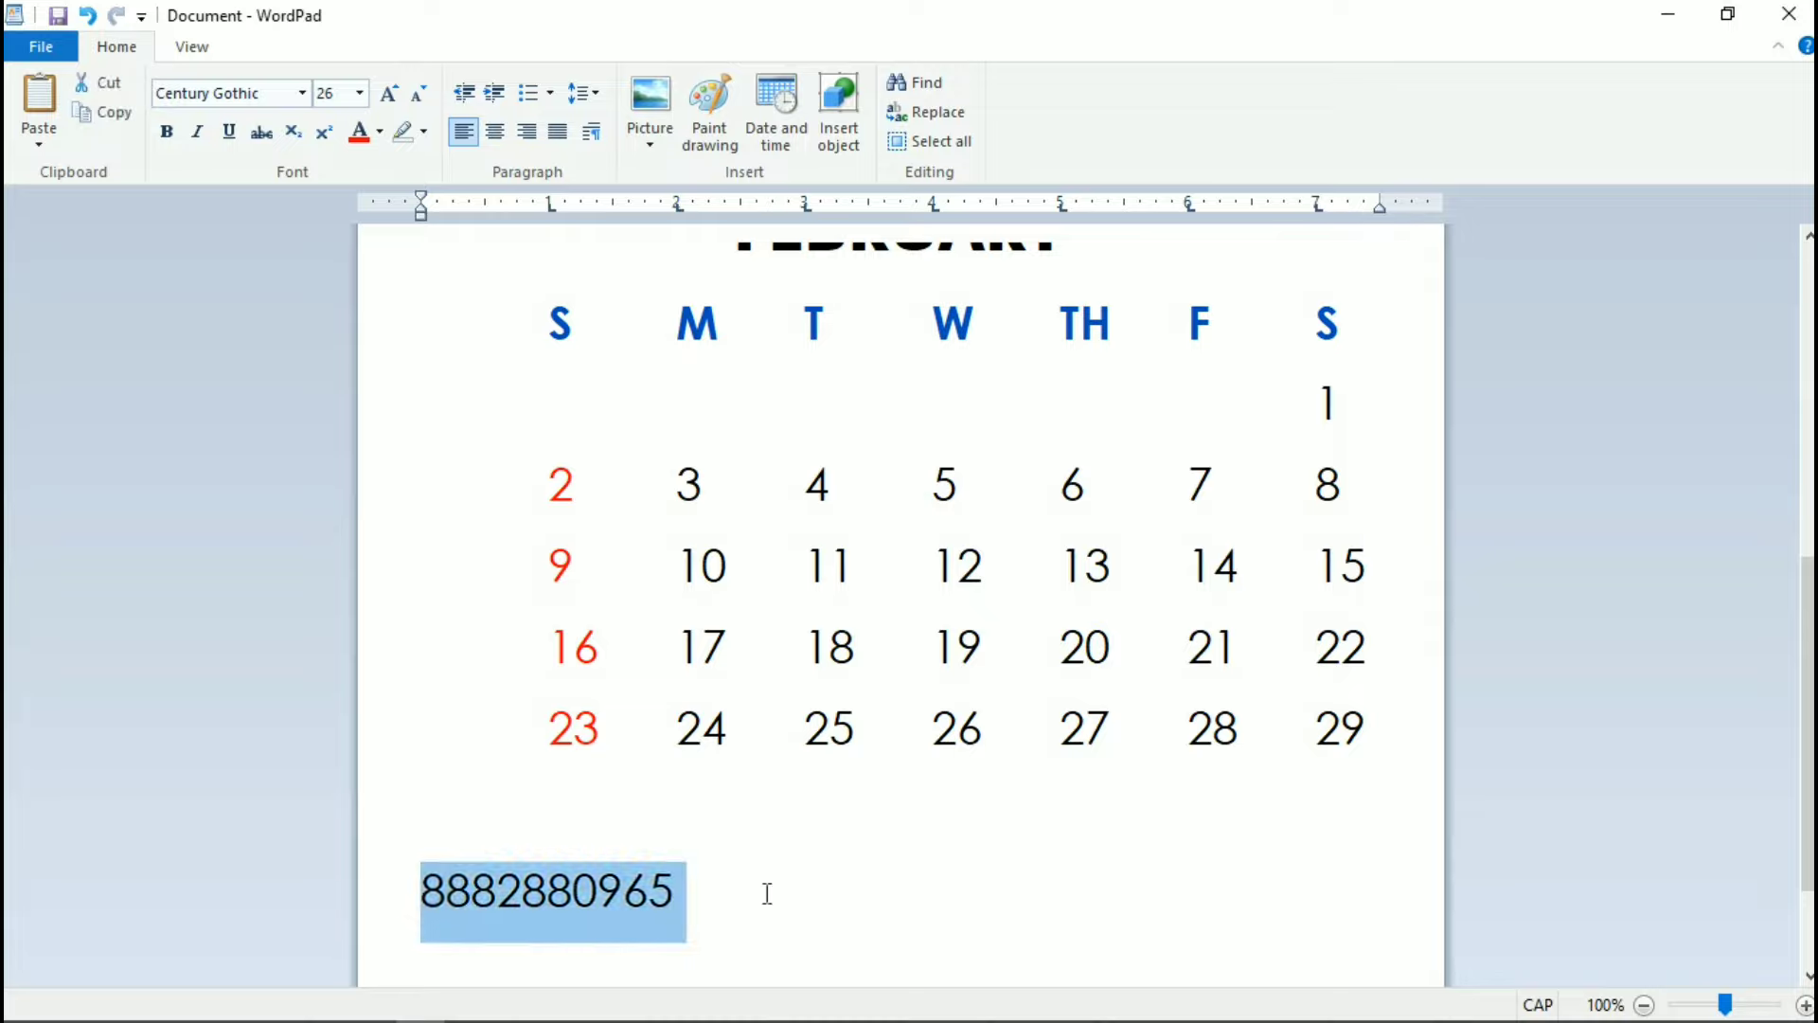
{"action": "left_click", "coordinate": [698, 895]}
{"action": "scroll", "coordinate": [772, 900], "scroll_direction": "up", "scroll_amount": 5}
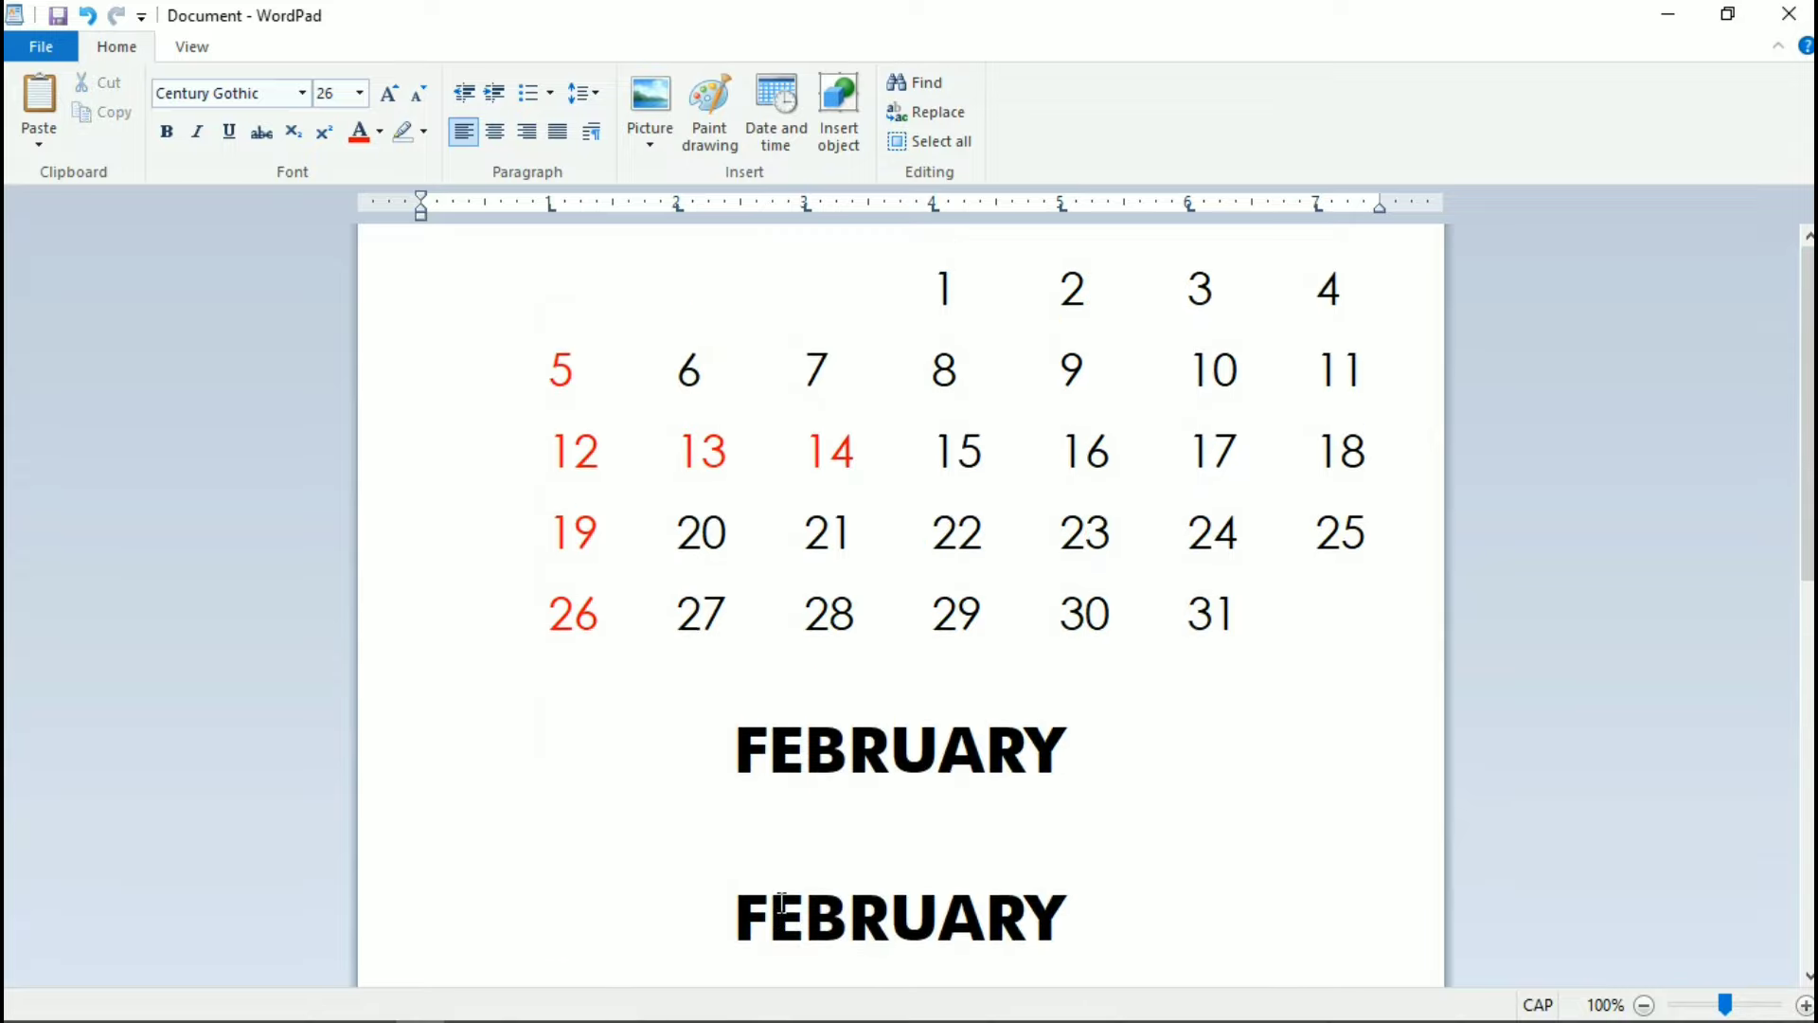
{"action": "scroll", "coordinate": [781, 903], "scroll_direction": "down", "scroll_amount": 5}
{"action": "scroll", "coordinate": [781, 902], "scroll_direction": "up", "scroll_amount": 4}
{"action": "scroll", "coordinate": [781, 902], "scroll_direction": "down", "scroll_amount": 4}
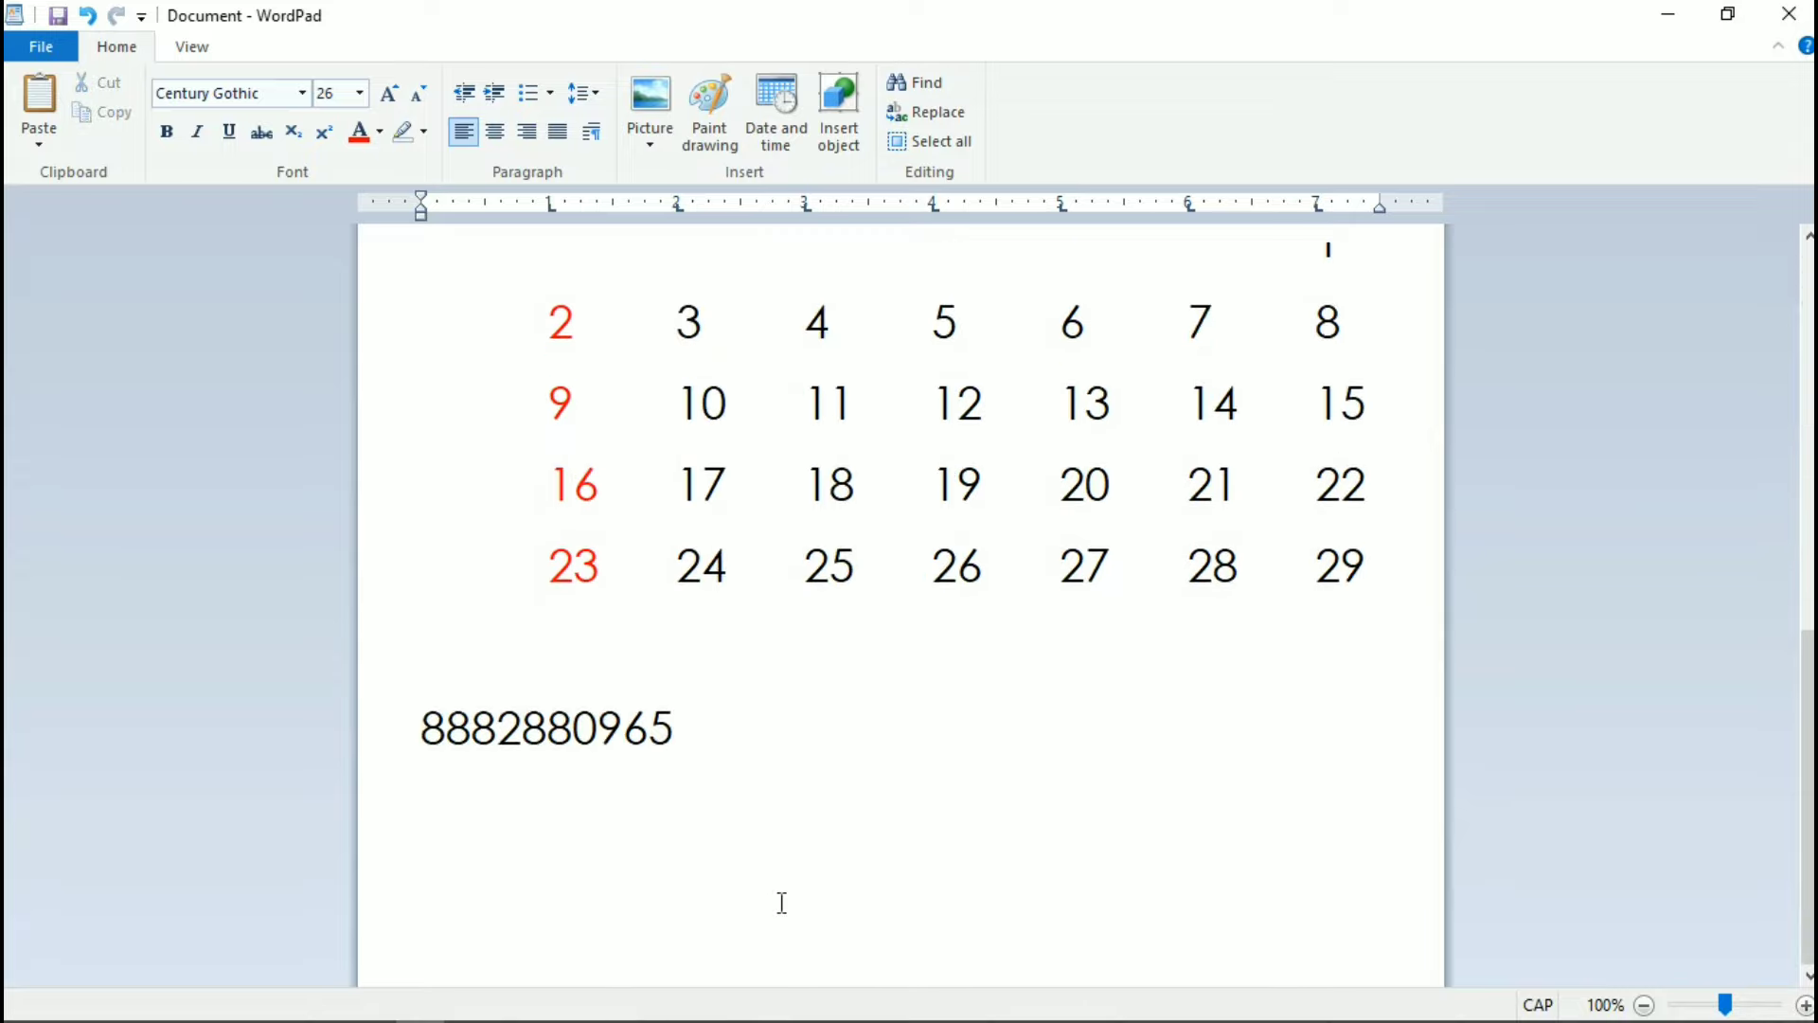